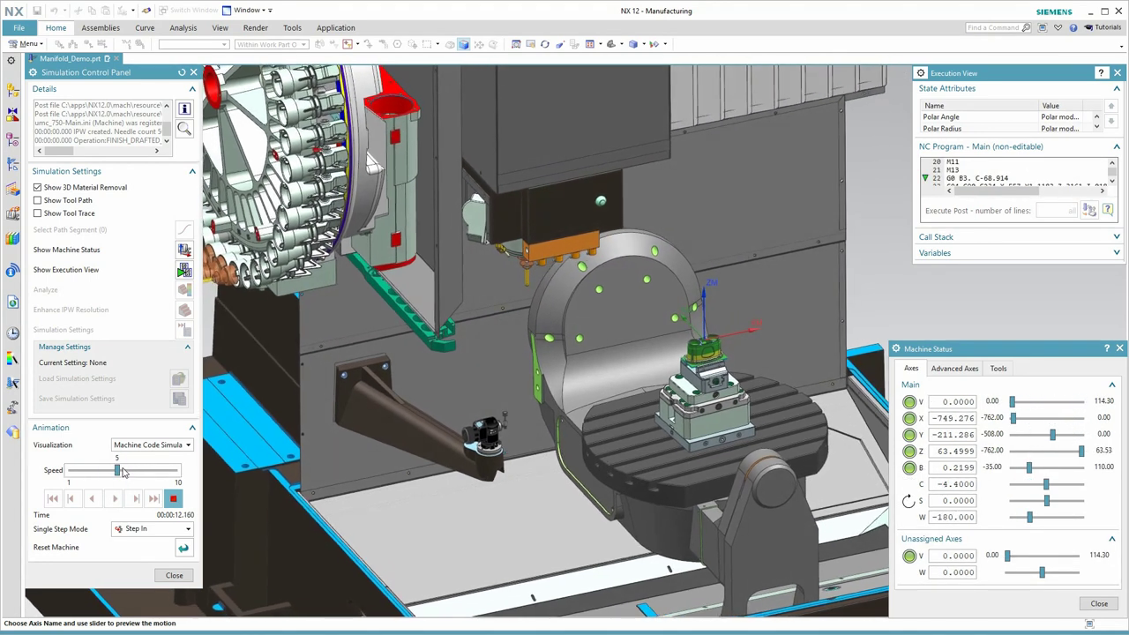
Raise the machine code simulation speed to 10, reduce it to 8, and stop the playback
left_click_drag(124, 472, 153, 474)
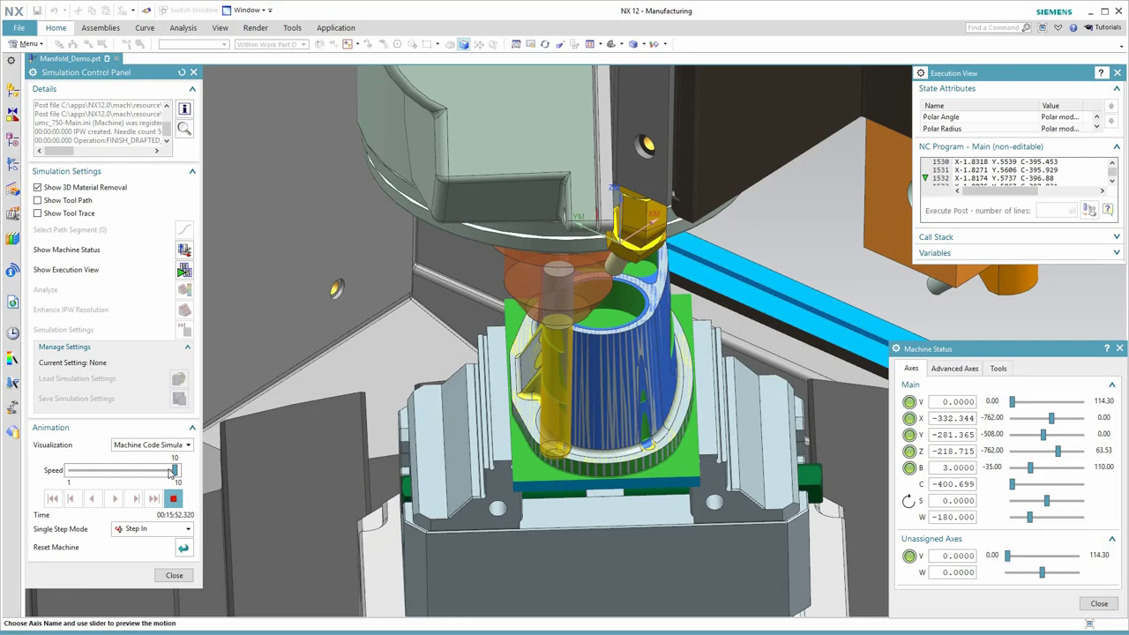
left_click_drag(172, 473, 165, 475)
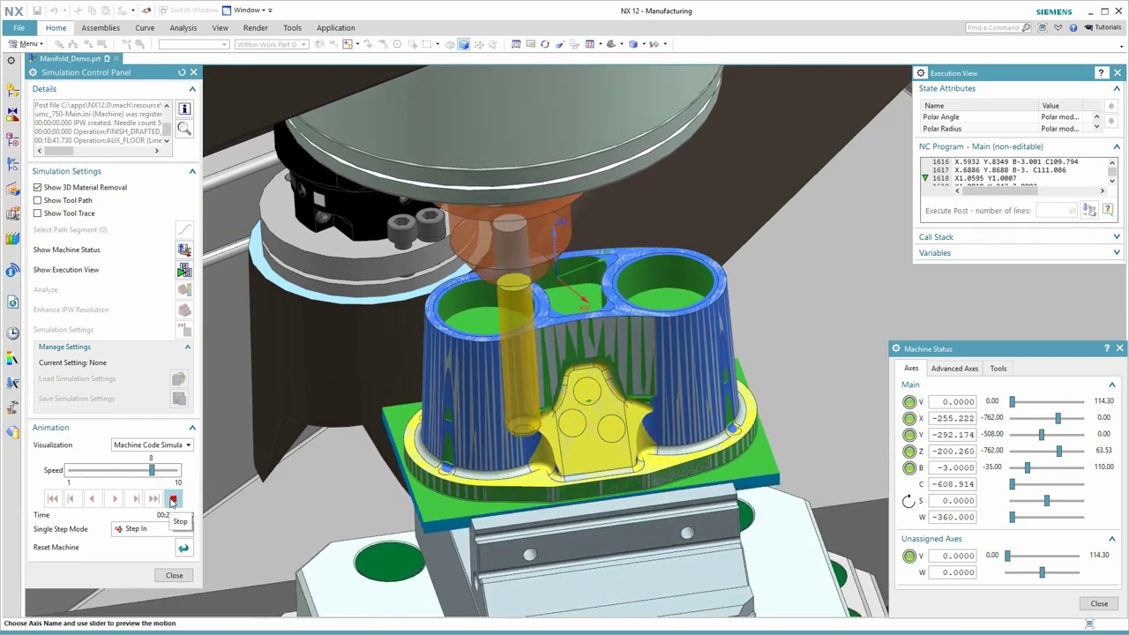
left_click(172, 502)
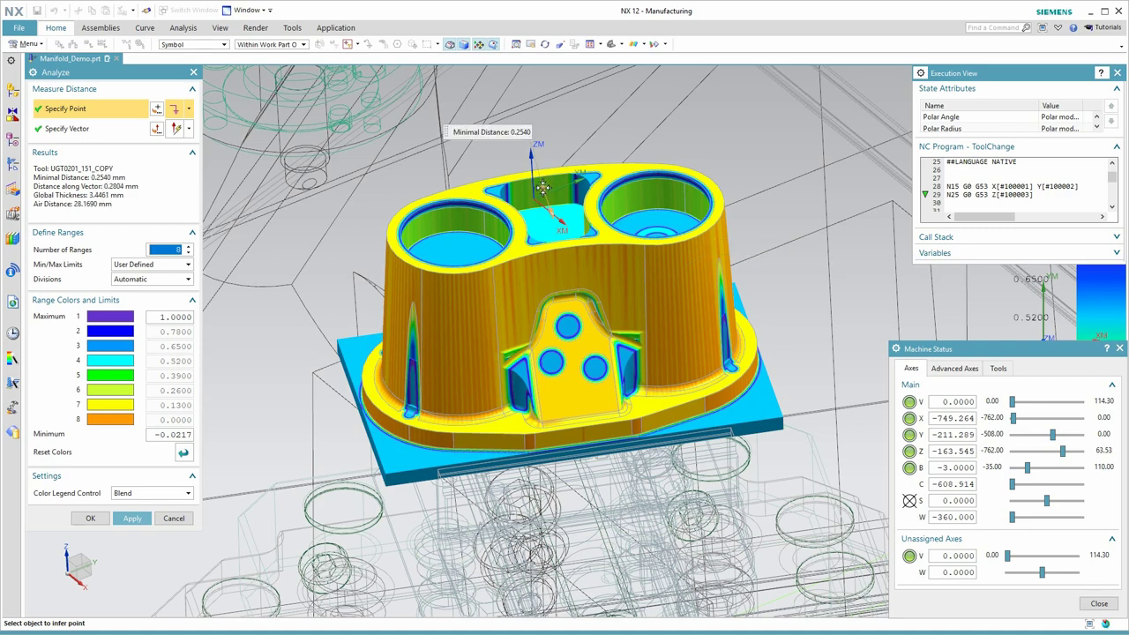
scroll(542, 208, "up", 2)
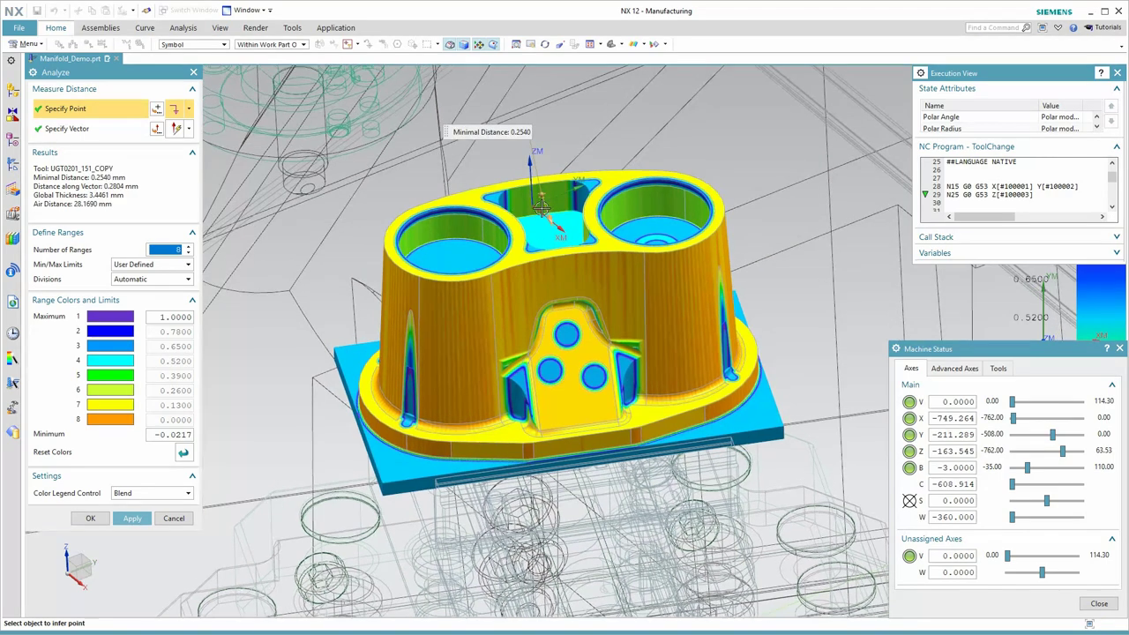
middle_click_drag(546, 139, 541, 209, "shift")
scroll(541, 210, "up", 3)
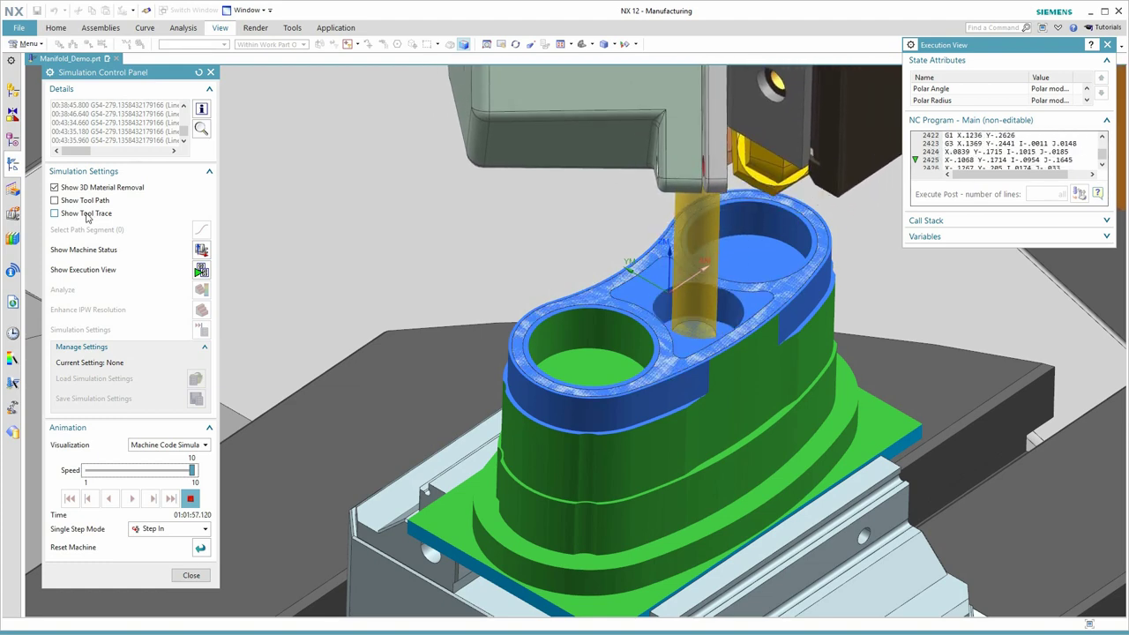
Show the tool trace in the machining simulation and increase the playback speed
left_click(87, 214)
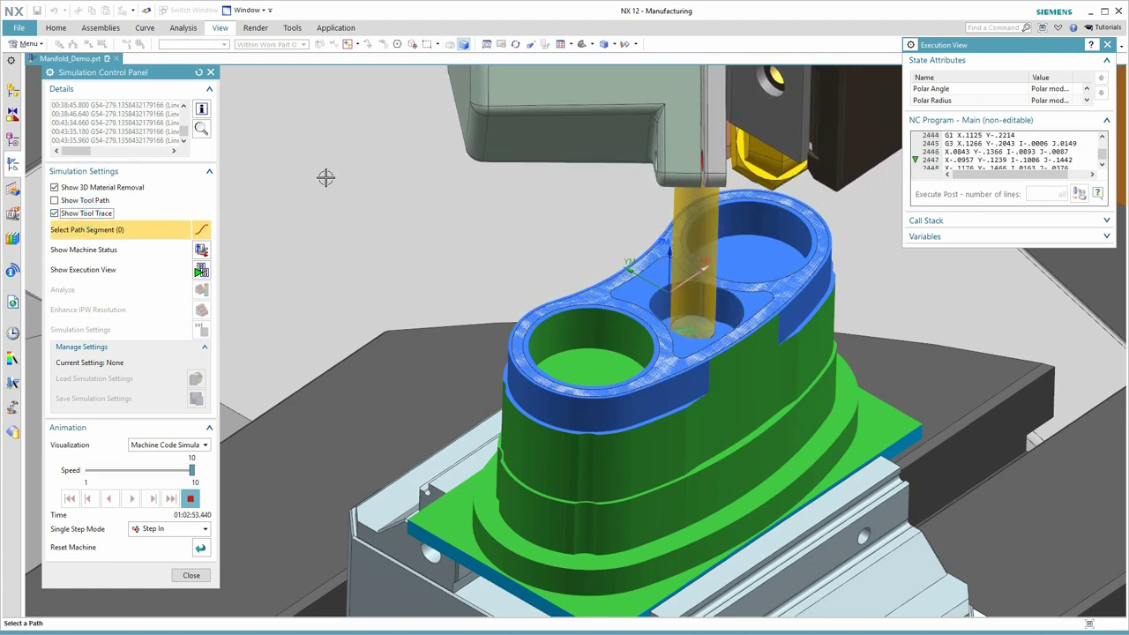
scroll(505, 138, "up", 4)
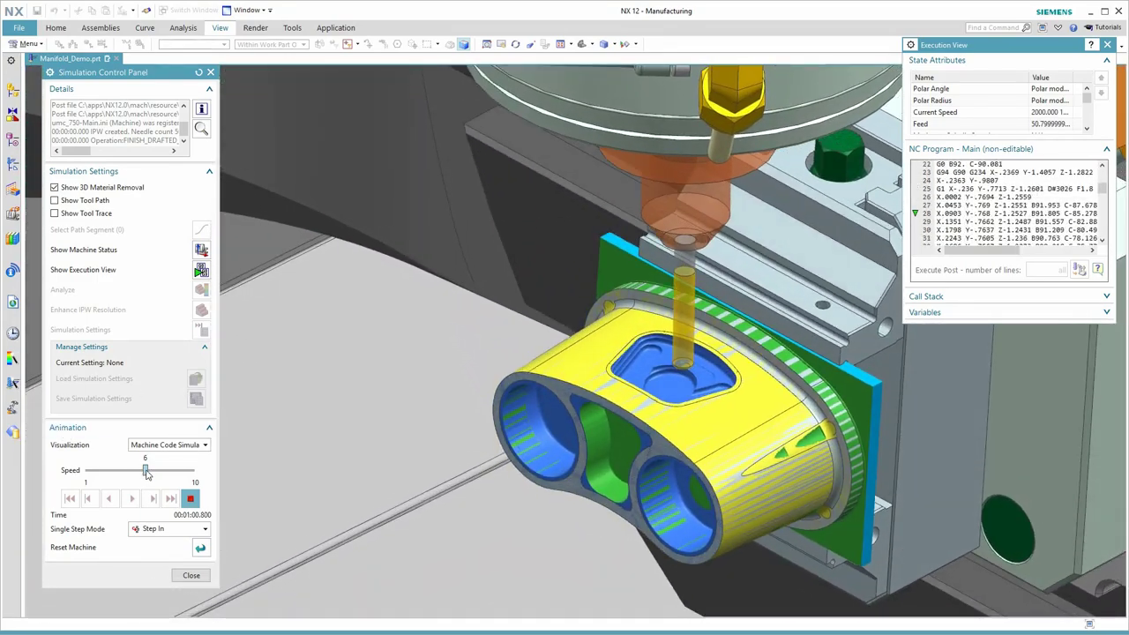
left_click_drag(148, 472, 155, 470)
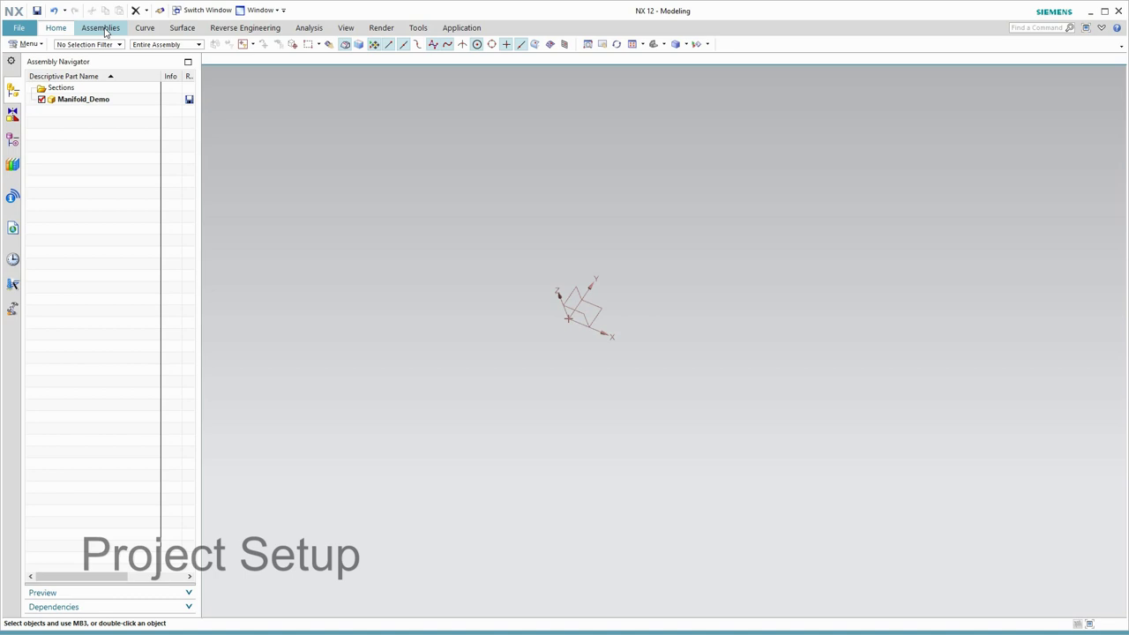
Add Manifold_A.prt as a component to the empty Manifold_Demo assembly, with an absolute anchor located at the WCS
left_click(100, 27)
left_click(154, 52)
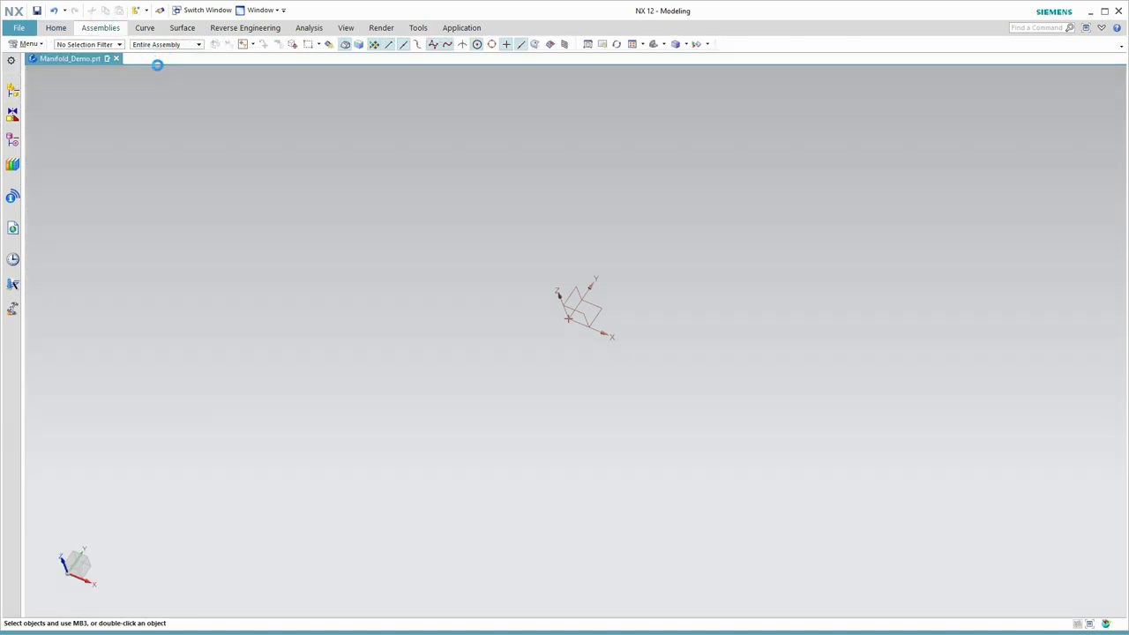
left_click(187, 224)
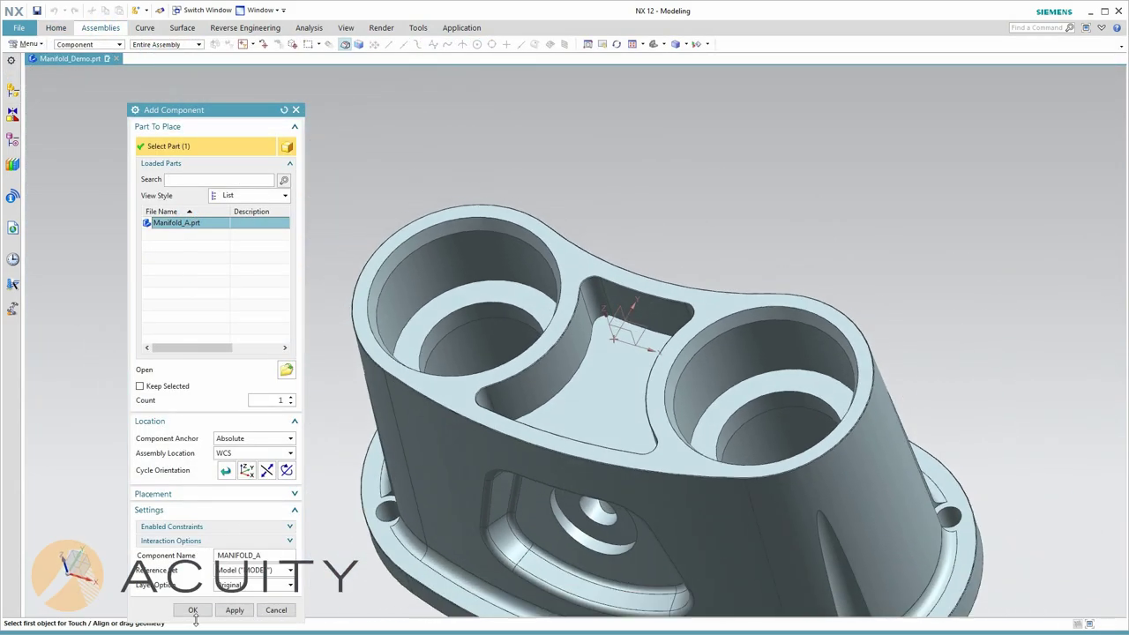
left_click(193, 610)
scroll(216, 299, "down", 2)
scroll(183, 220, "up", 4)
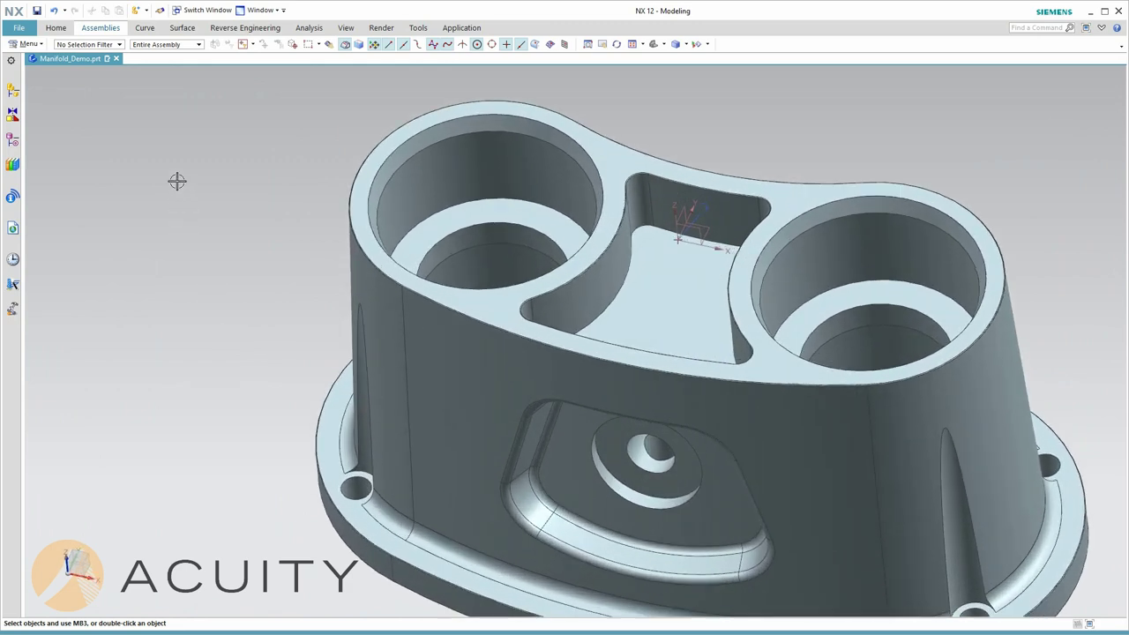
left_click(14, 92)
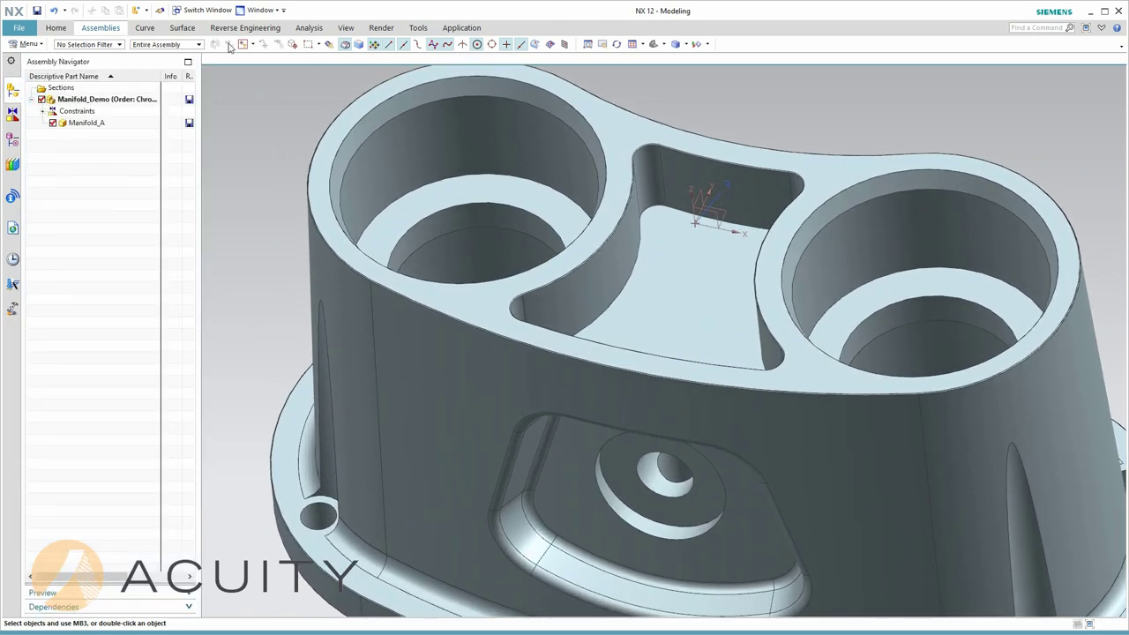
Create a linked copy of the manifold body in the assembly with the WAVE Geometry Linker and check it in the model history
left_click(109, 29)
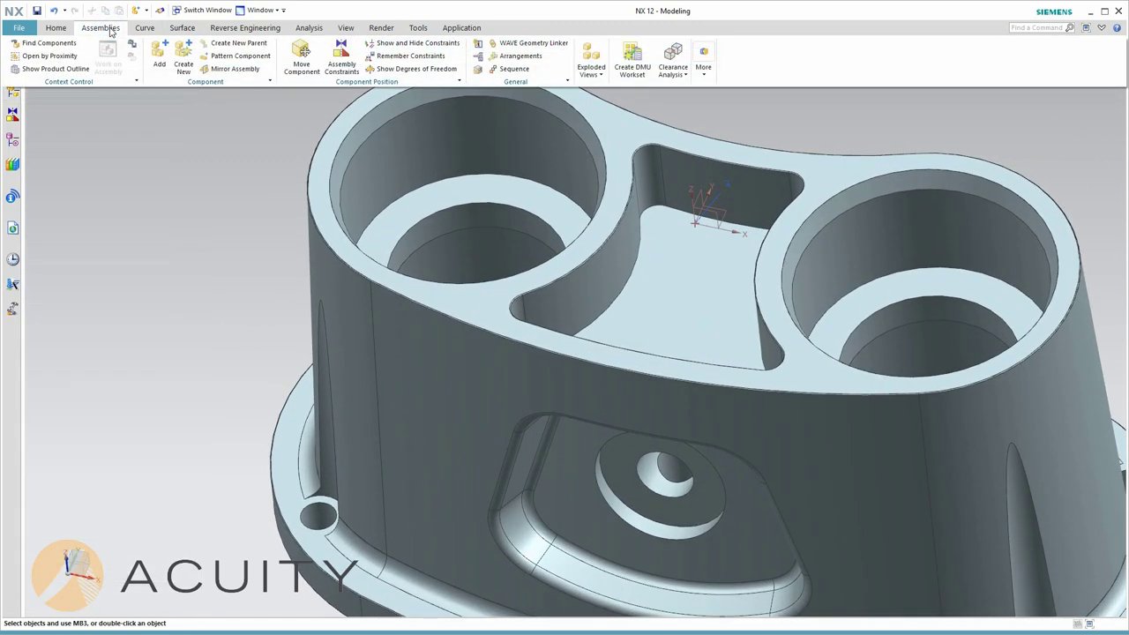
left_click(524, 44)
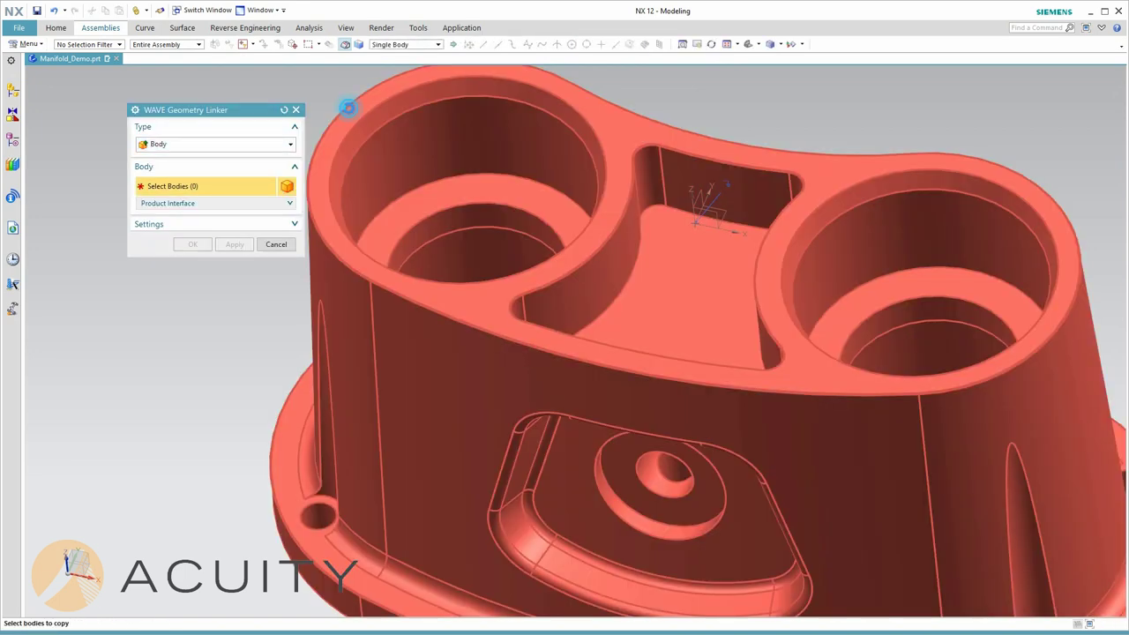
left_click(348, 103)
left_click(191, 244)
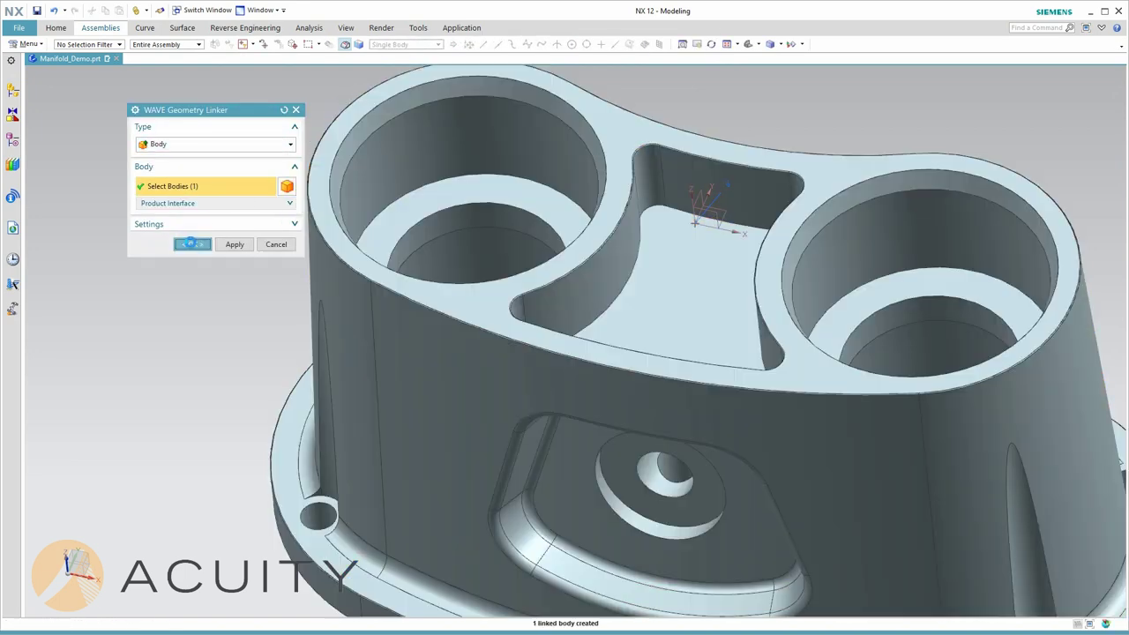
left_click(12, 91)
left_click(13, 138)
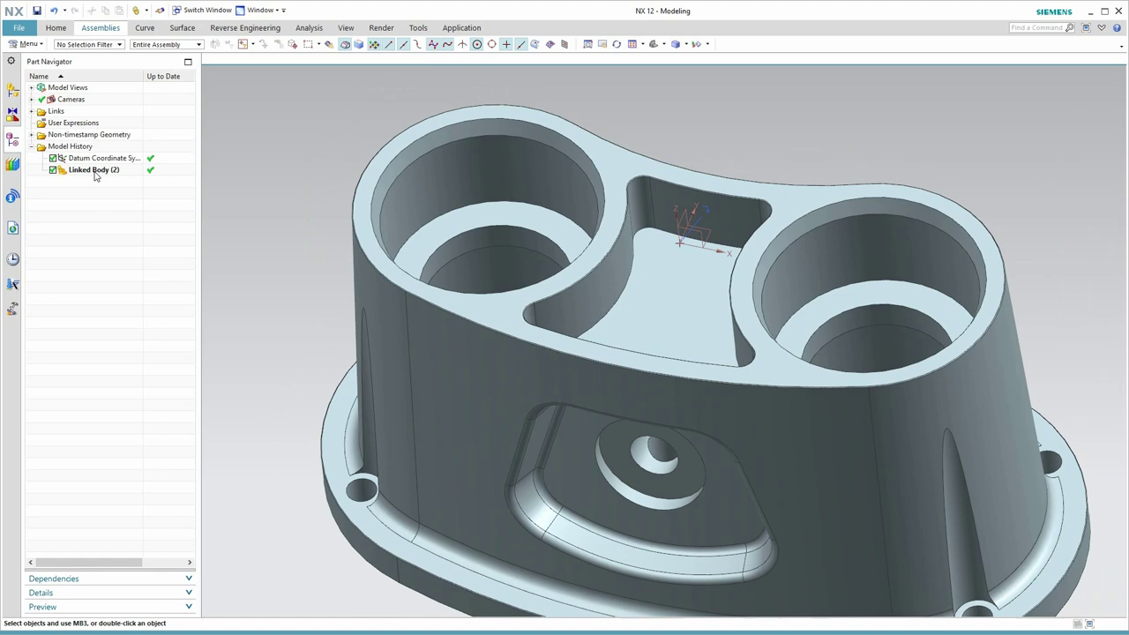
Delete the narrow edge faces of the base flange, top rim and central pocket, plus the inner bores in both round pockets
left_click(56, 29)
left_click(410, 70)
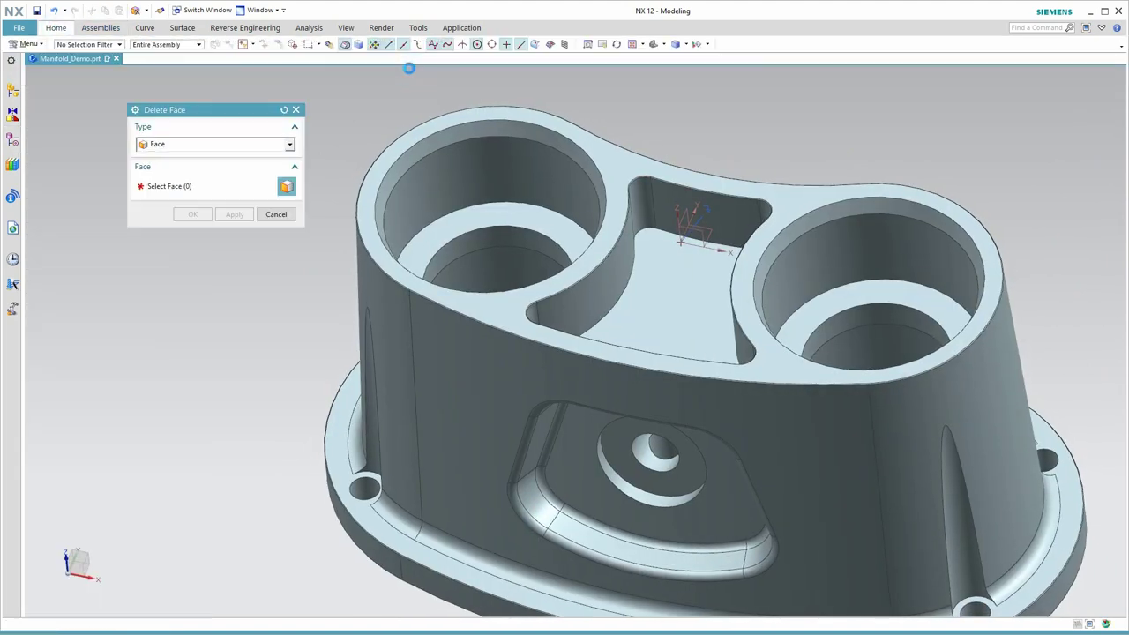
scroll(316, 474, "up", 5)
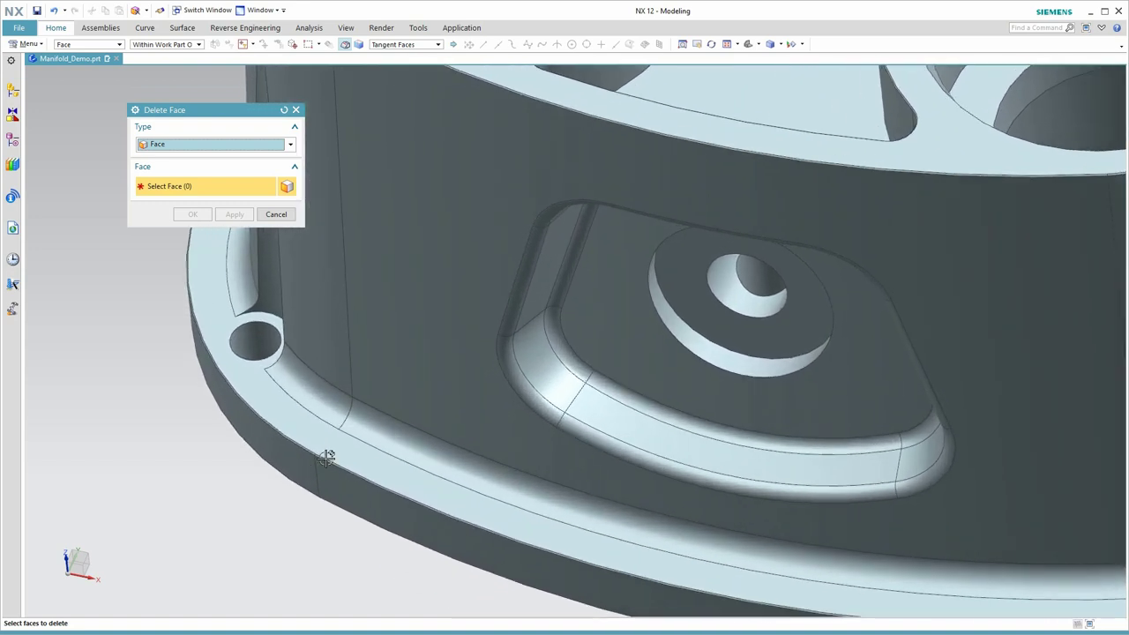
left_click(317, 474)
scroll(319, 470, "down", 4)
scroll(409, 277, "up", 4)
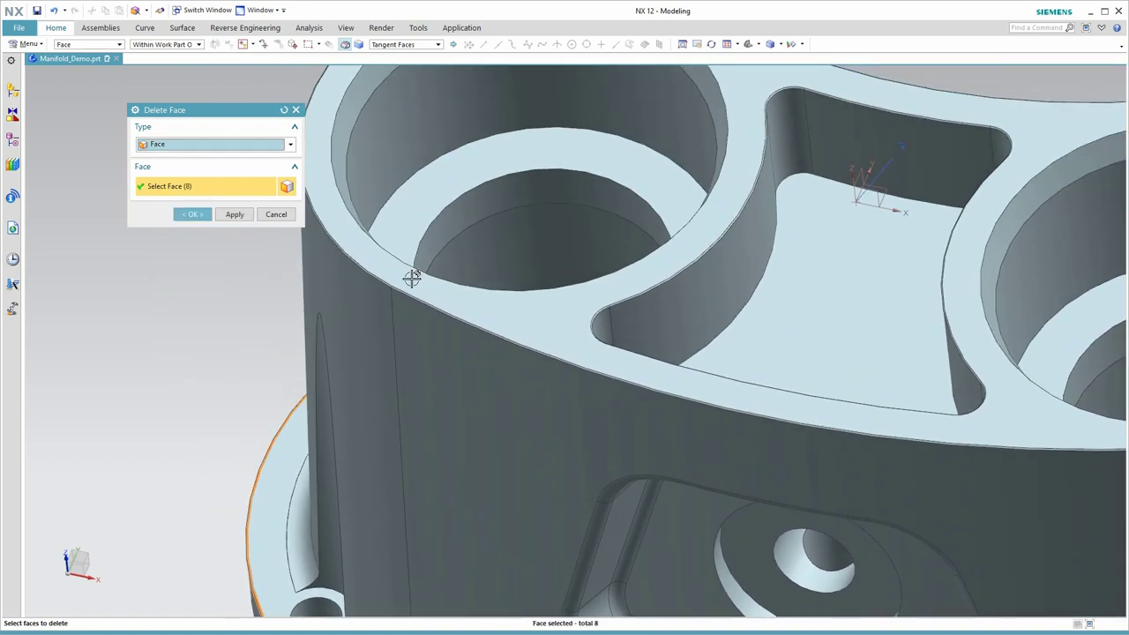
left_click(404, 291)
scroll(434, 267, "down", 1)
middle_click_drag(435, 266, 511, 320)
left_click(512, 321)
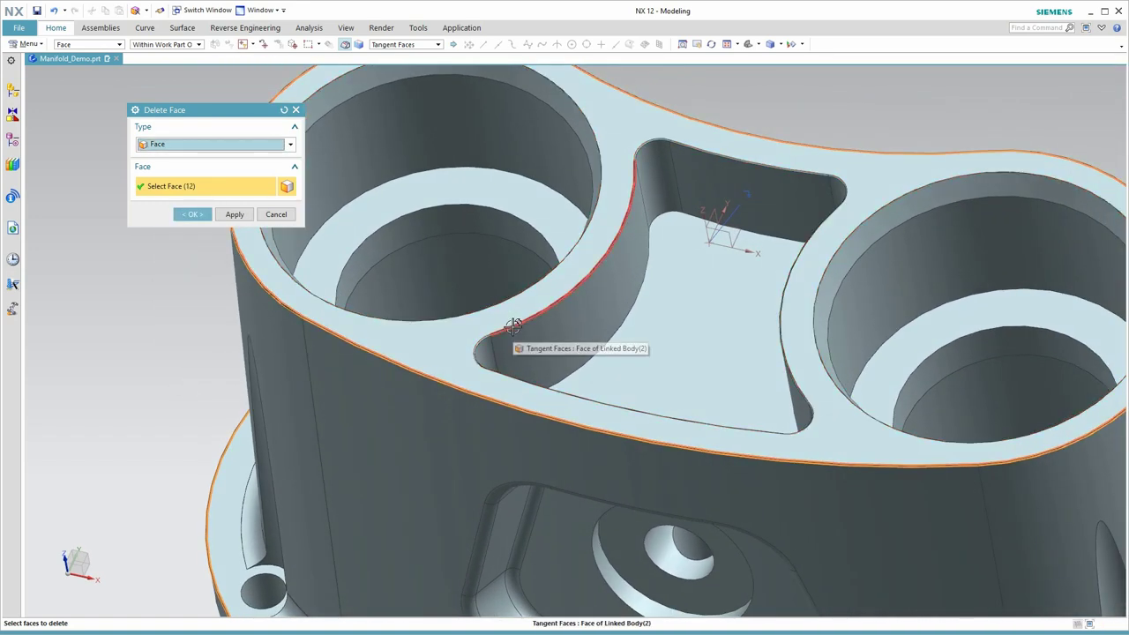
left_click(512, 227)
left_click(997, 346)
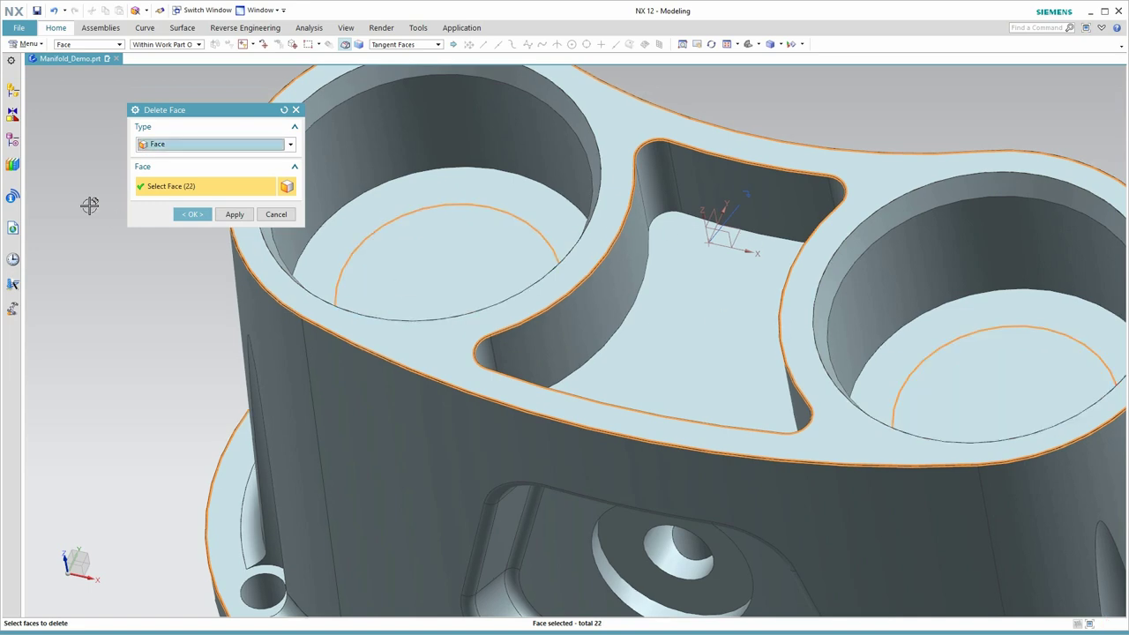
left_click(193, 217)
Start an Extrude with a section sketch placed on the floor of the manifold's left round pocket
scroll(131, 279, "down", 3)
middle_click_drag(133, 278, 114, 182)
left_click(58, 29)
left_click(153, 54)
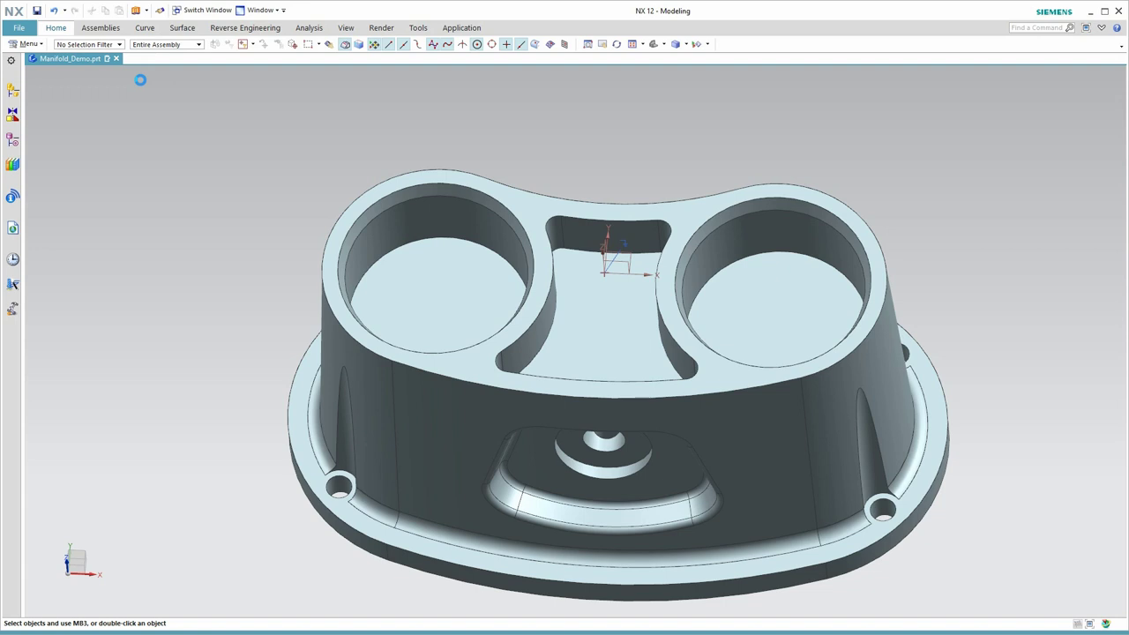
left_click(269, 148)
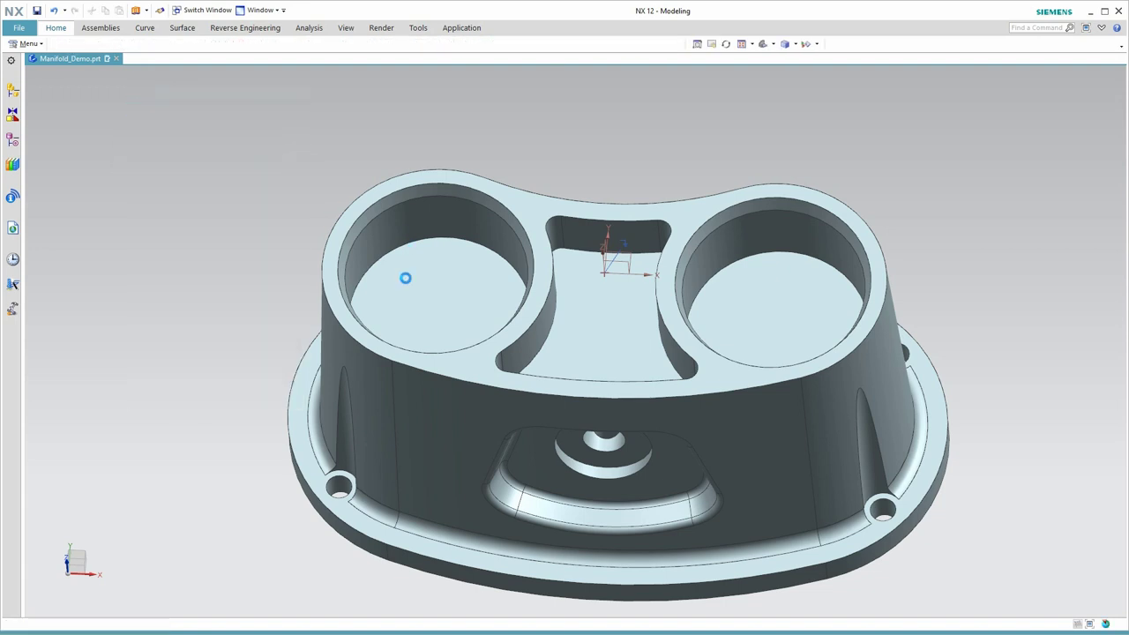
left_click(380, 292)
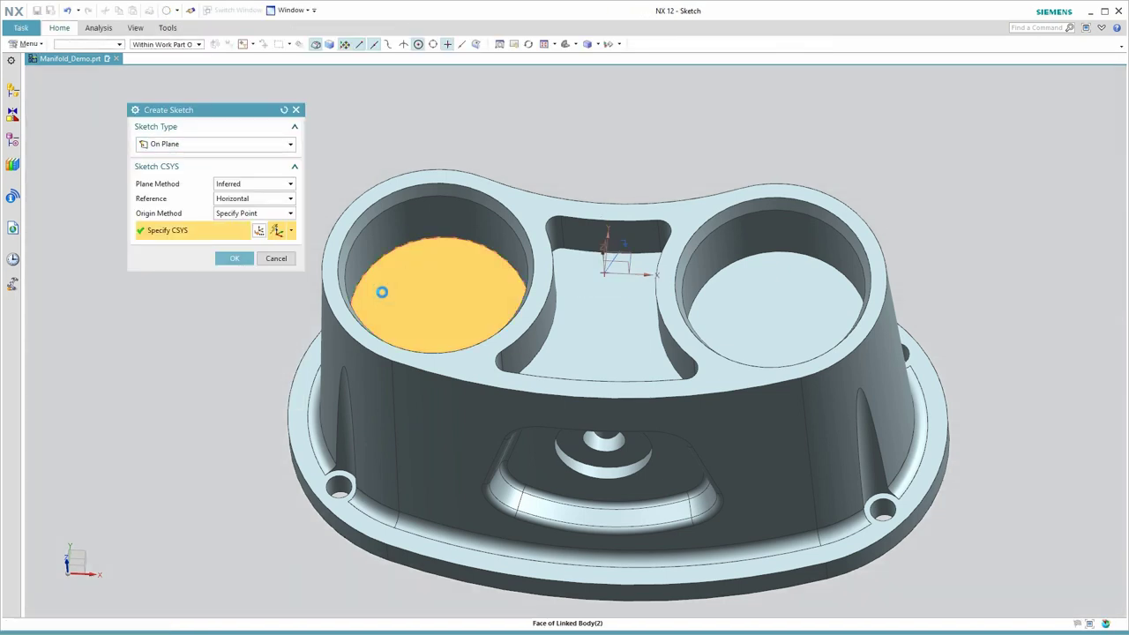
left_click(235, 259)
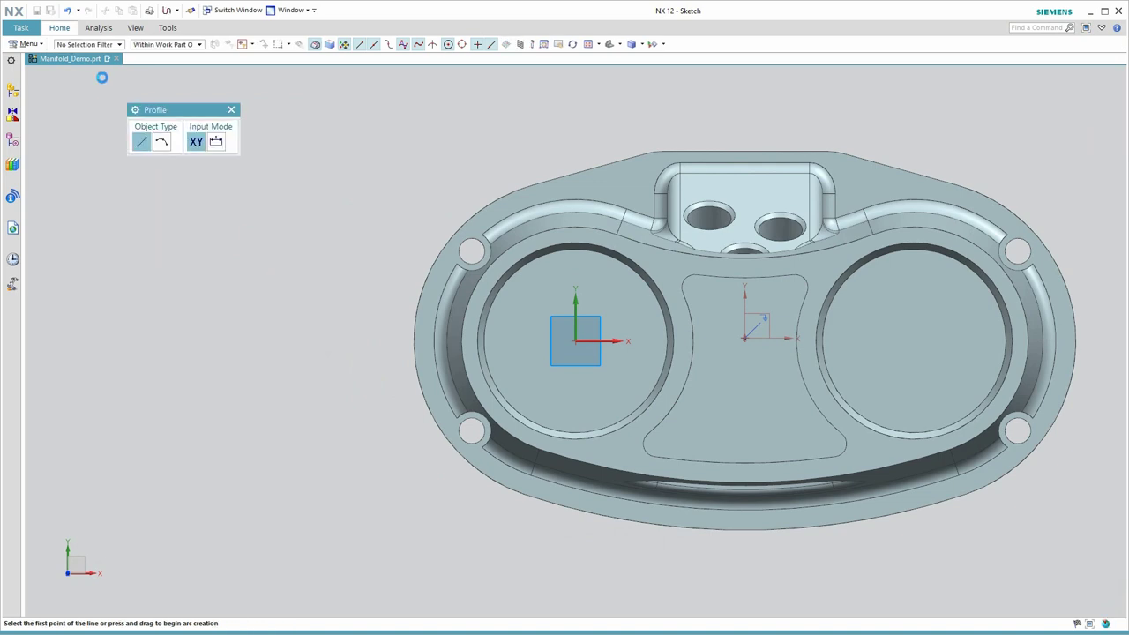
Sketch two 11 mm diameter circles, one centred in each round pocket
left_click(59, 28)
left_click(255, 58)
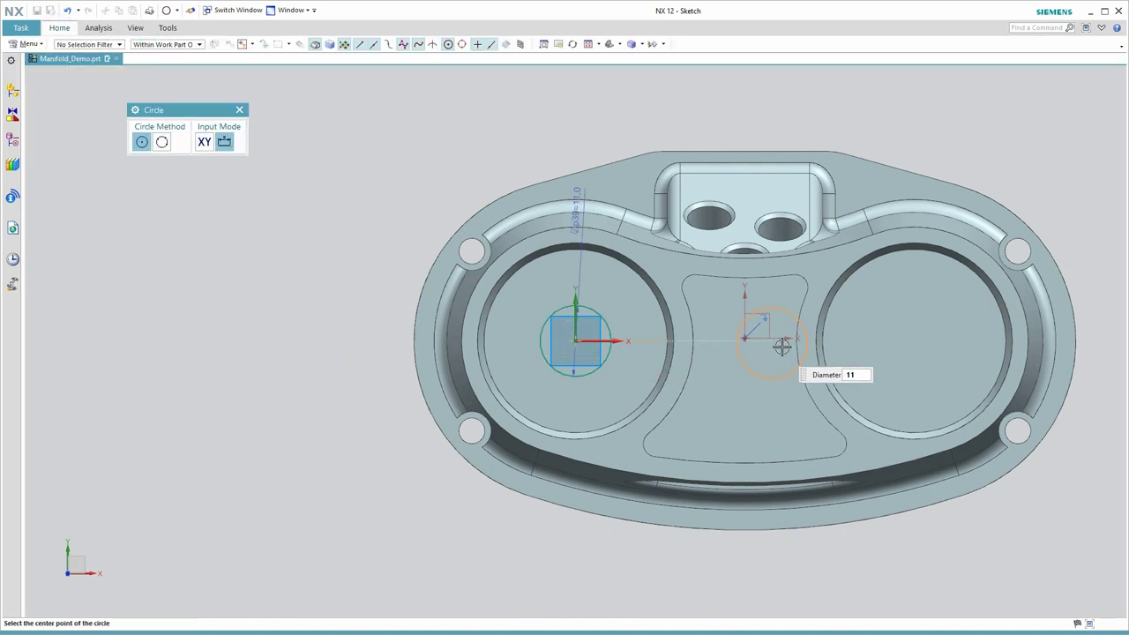
left_click(915, 339)
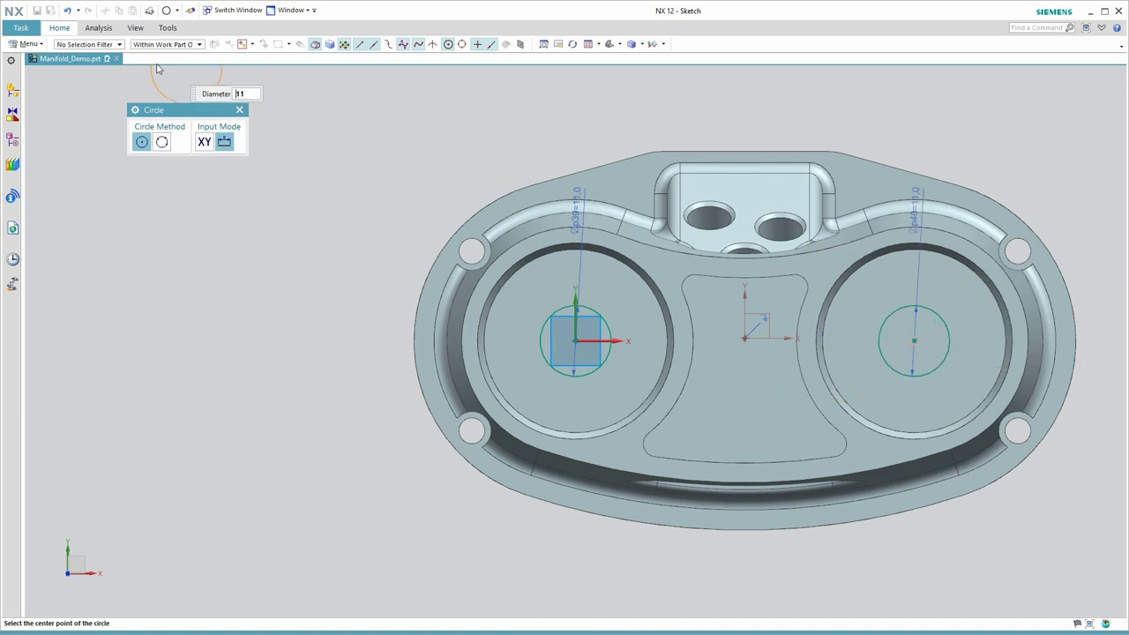
Finish the sketch and extrude both circles from 0 to 3 mm as bosses united with the manifold body
left_click(59, 27)
left_click(20, 46)
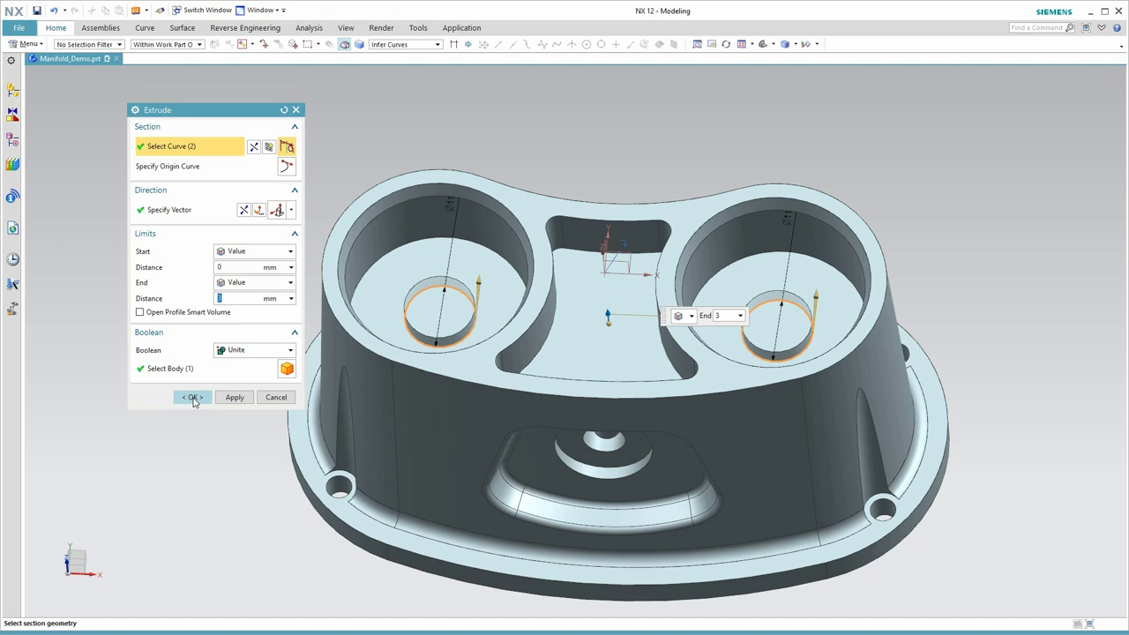
left_click(193, 399)
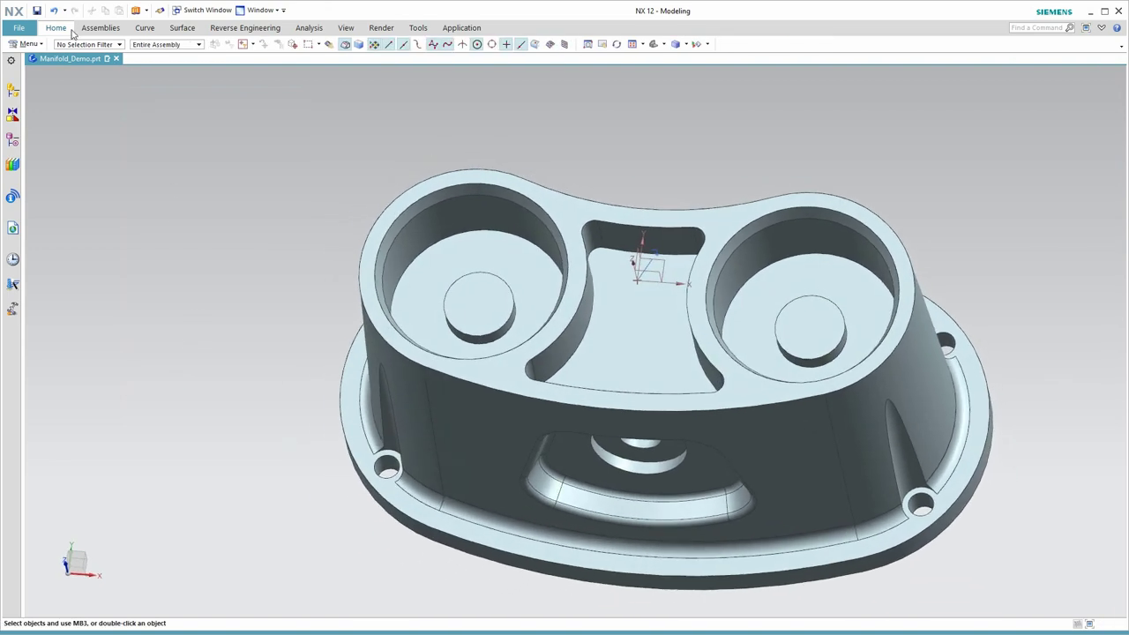
Create M8 x 1.25 full-depth threaded holes through the body at the centres of both round bosses
left_click(56, 27)
left_click(177, 54)
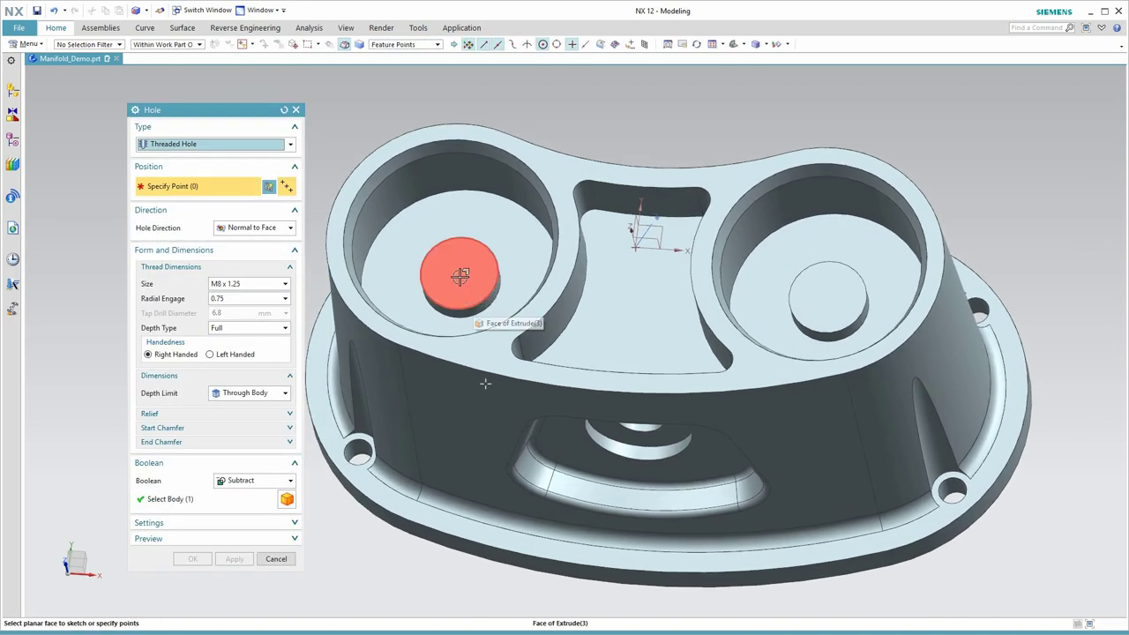
left_click(459, 274)
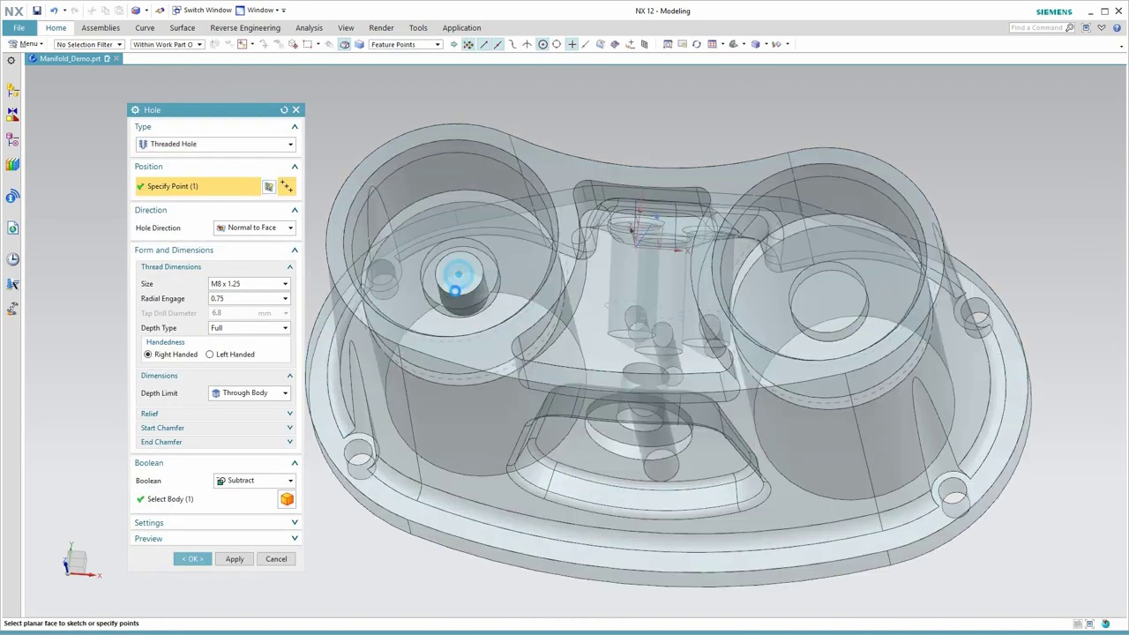
left_click(802, 317)
left_click(202, 559)
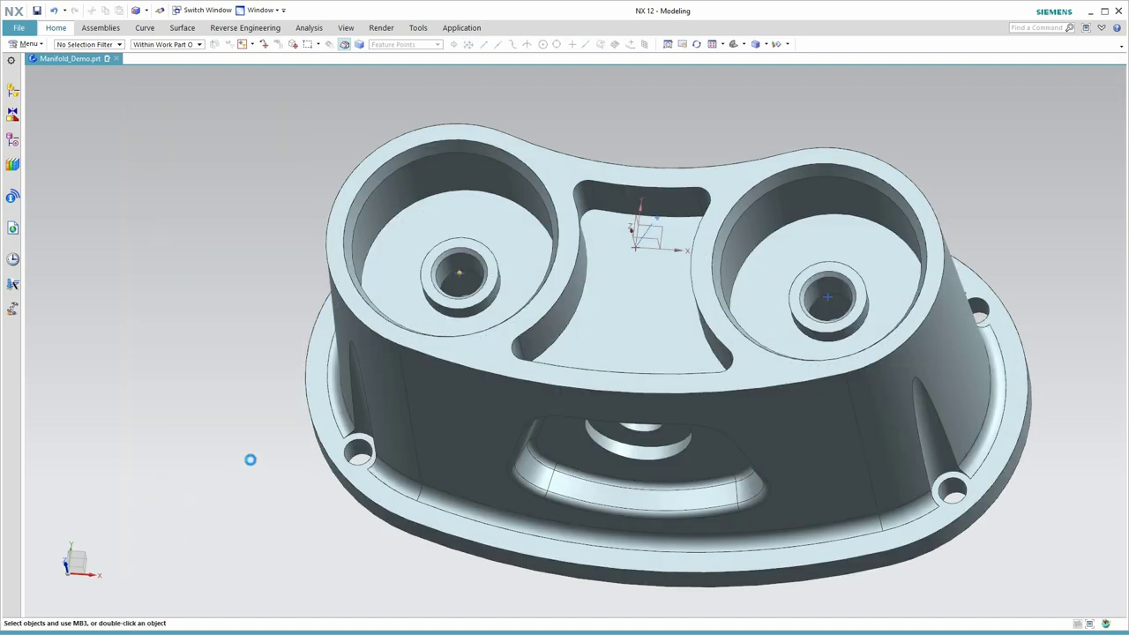
Measure the distance along the base flange to its outer end
middle_click_drag(250, 459, 85, 247)
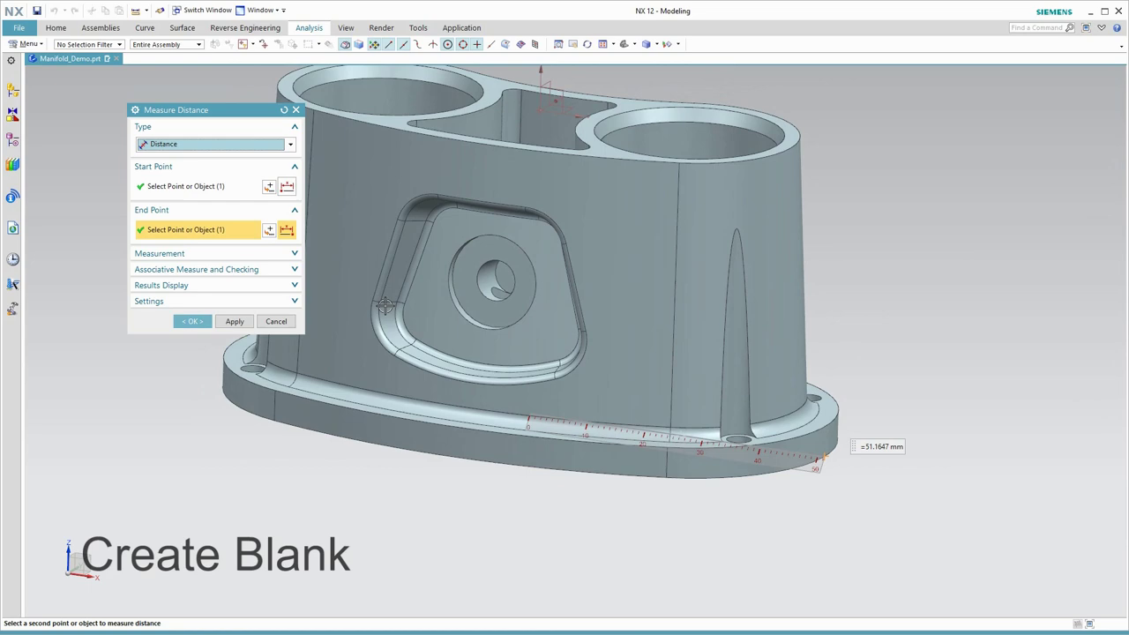
left_click(195, 322)
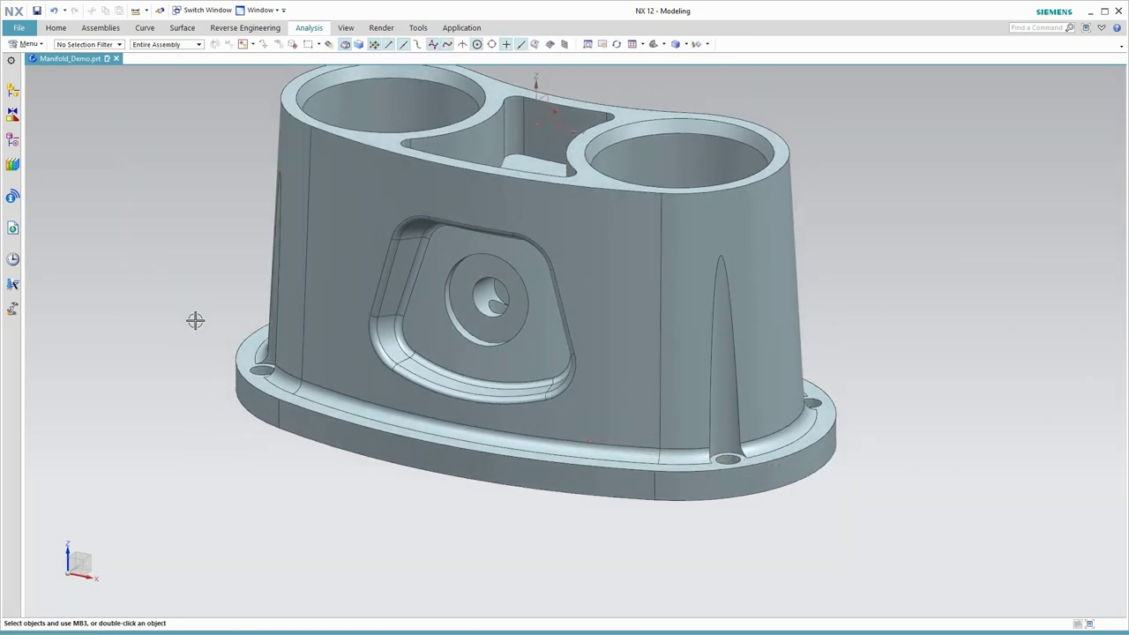
left_click(55, 28)
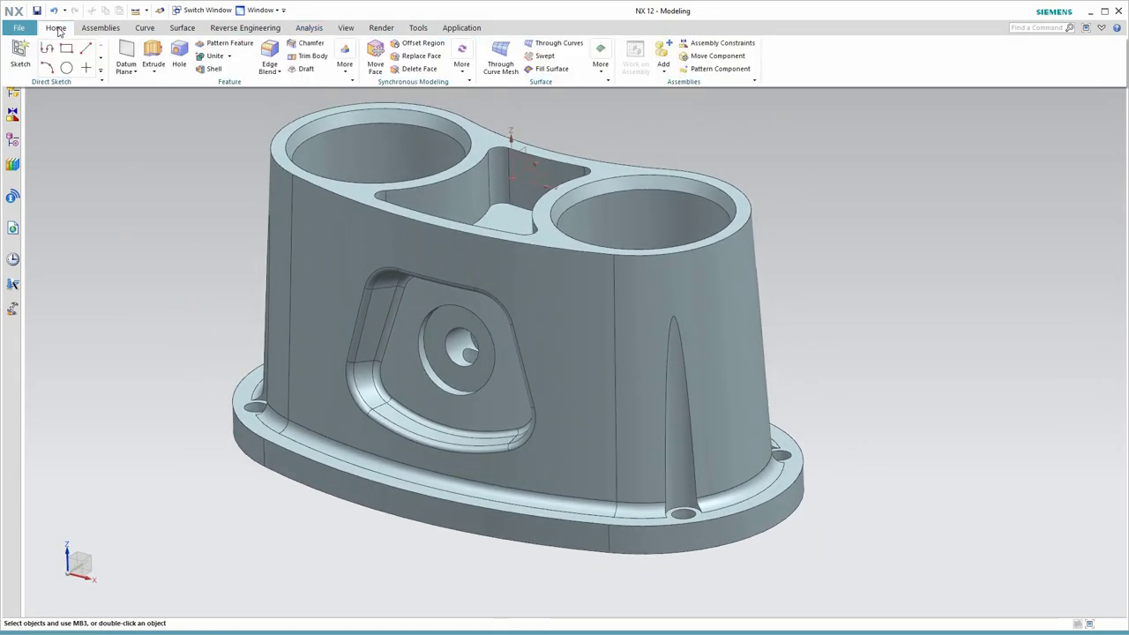
Start an Extrude with a section sketch on the vertical YZ datum plane and draw a 60 x 55 mm rectangle around the manifold's side profile
left_click(153, 53)
left_click(521, 139)
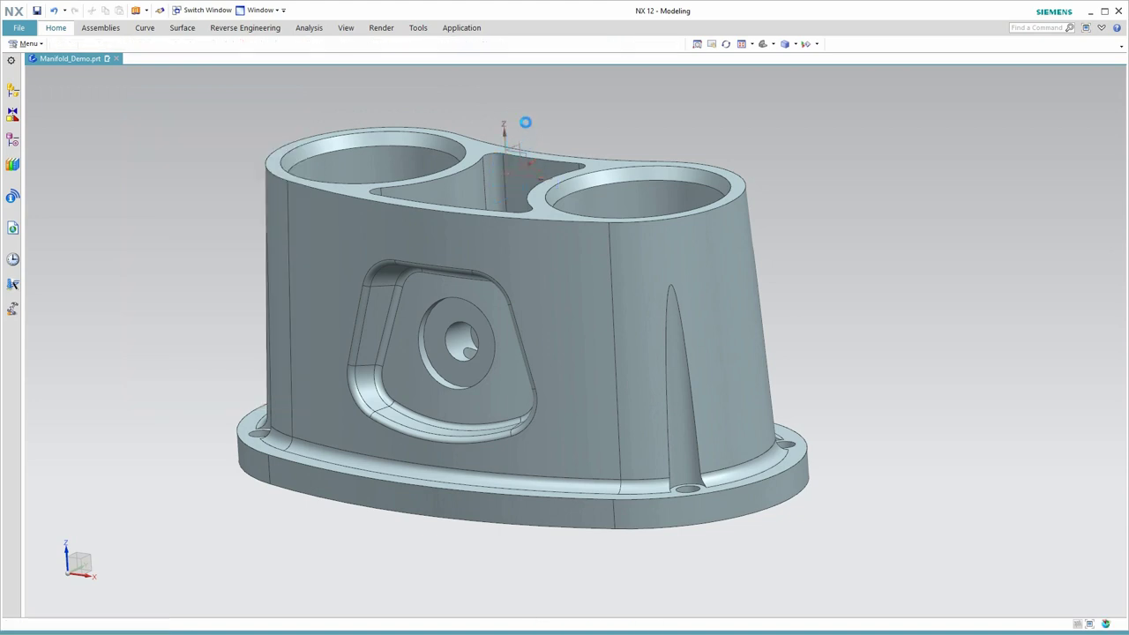
scroll(684, 272, "down", 5)
scroll(718, 443, "up", 3)
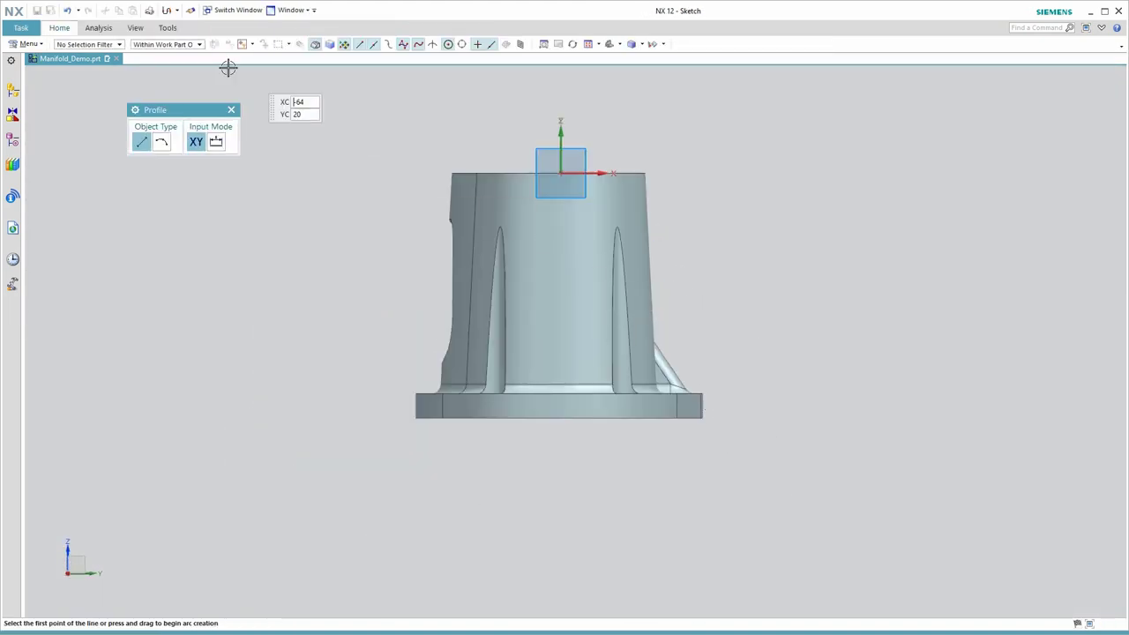
left_click(59, 27)
left_click(173, 52)
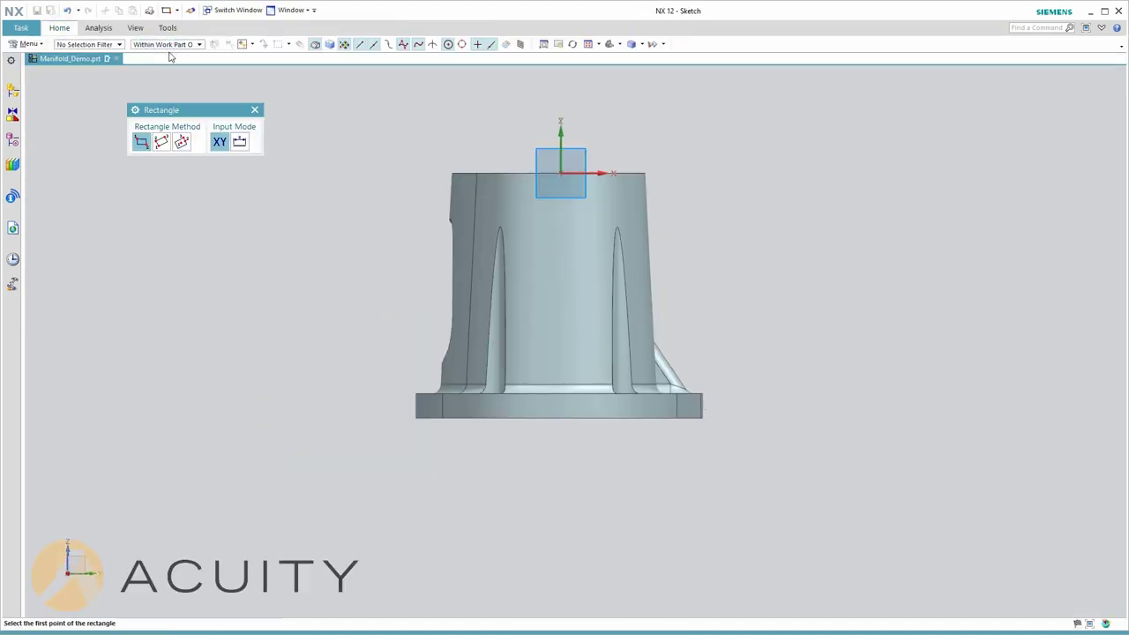
left_click(410, 432)
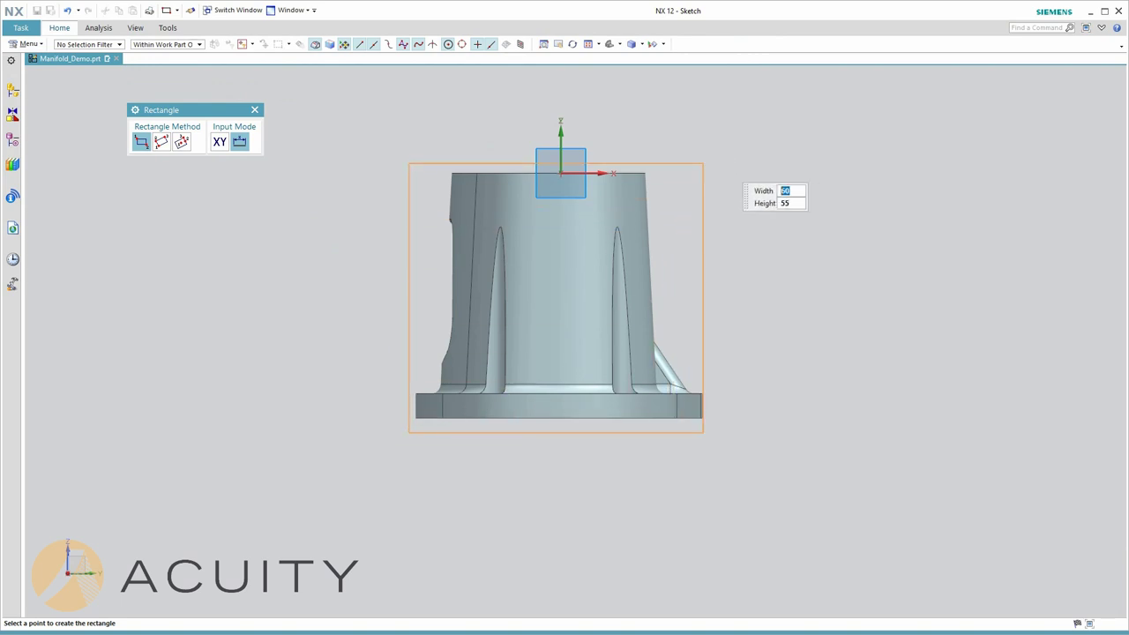
left_click(695, 181)
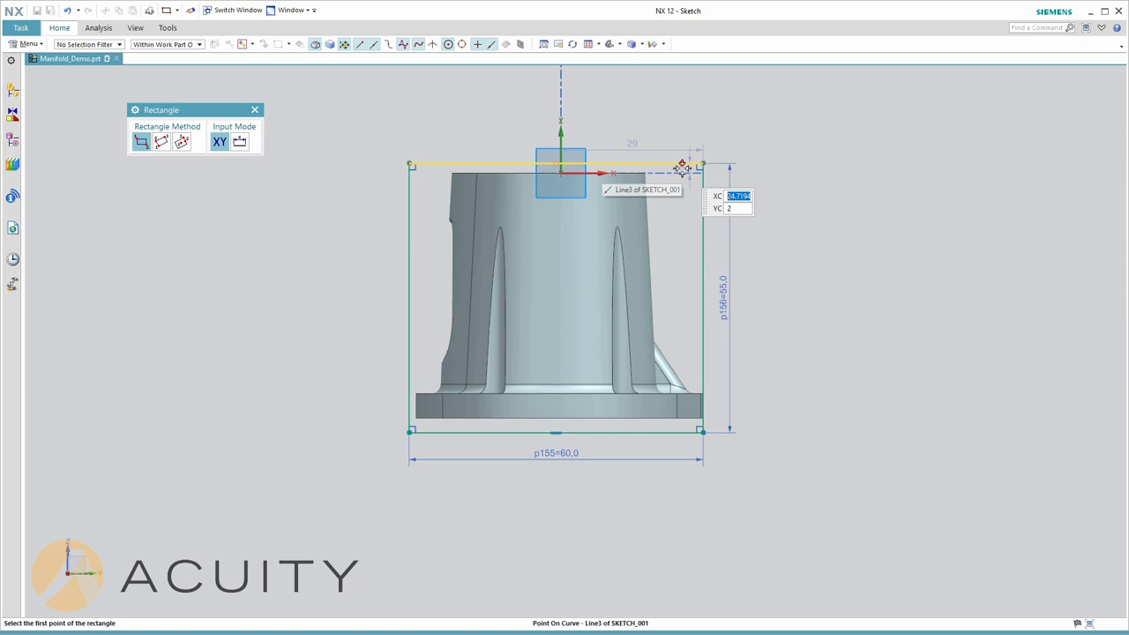
Set the offset between the rectangle's upper edge and the manifold's top plane to 0.5 mm
scroll(686, 170, "up", 3)
left_click(255, 111)
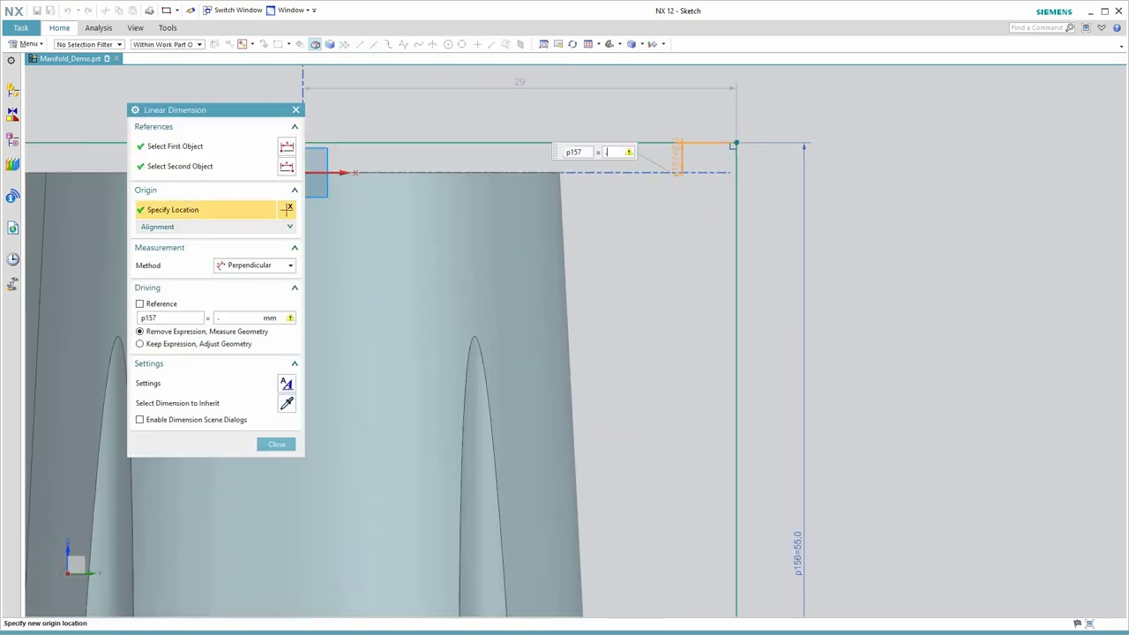
type("5")
key("Return")
left_click(276, 443)
scroll(677, 312, "down", 5)
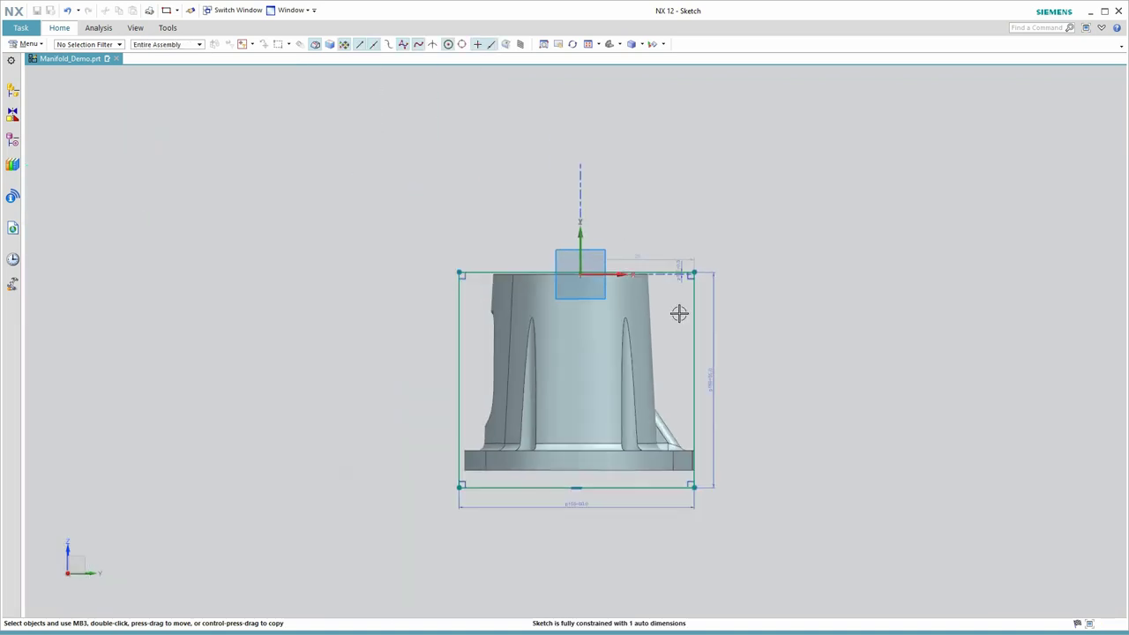
Dimension the gap between the base flange's outer edge and the adjacent vertical side of the rectangle at 0.7 mm
scroll(680, 441, "up", 5)
left_click_drag(712, 451, 715, 451)
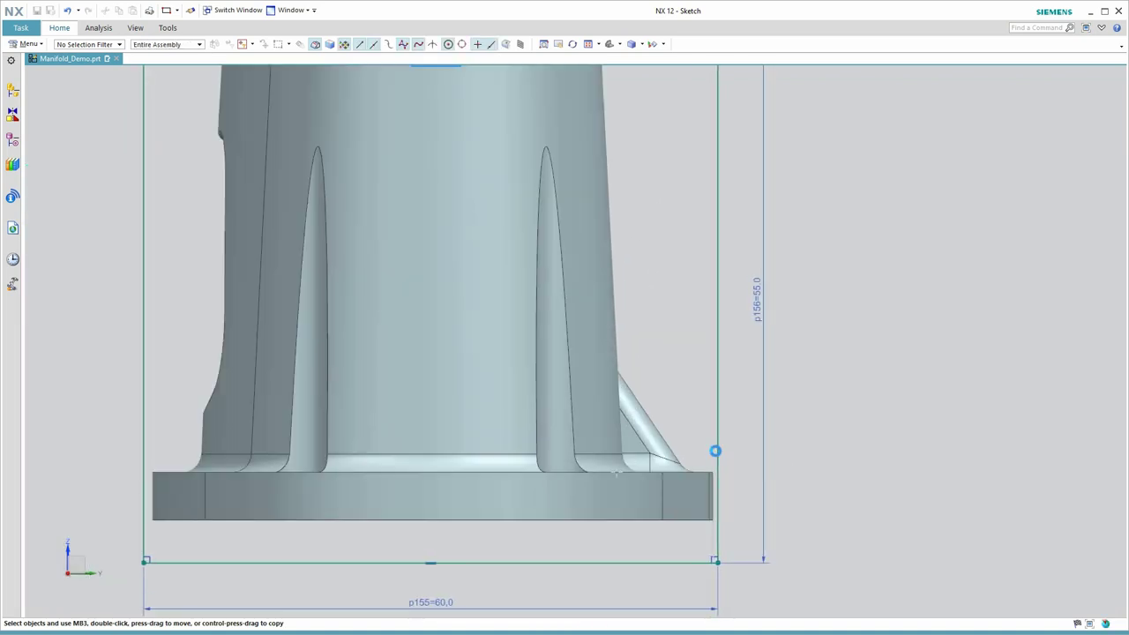
left_click(60, 28)
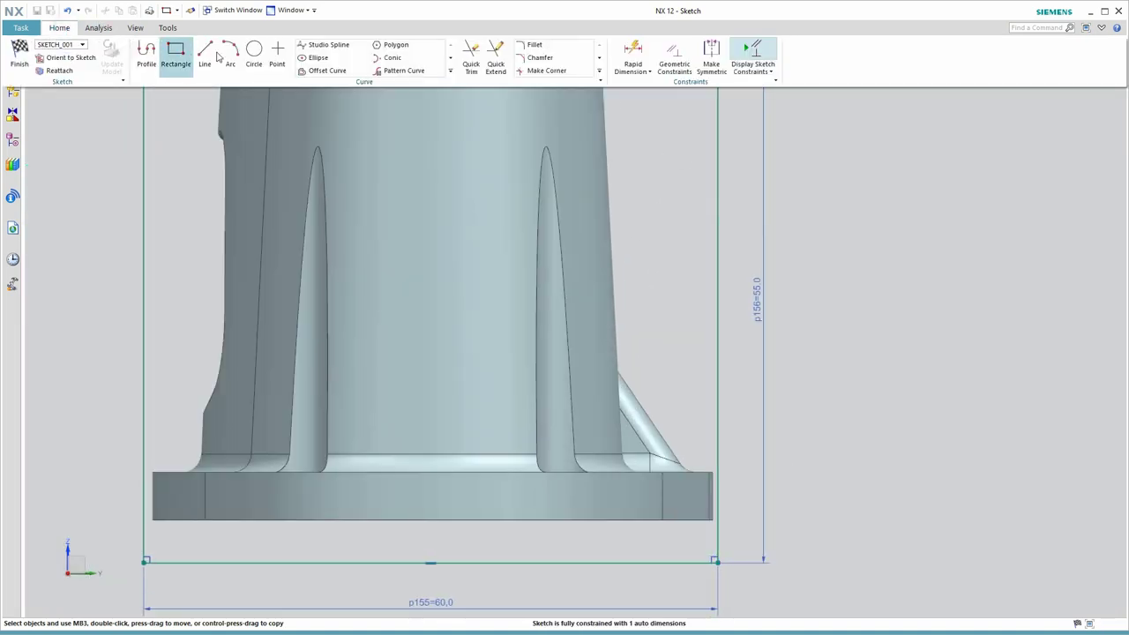
left_click(628, 54)
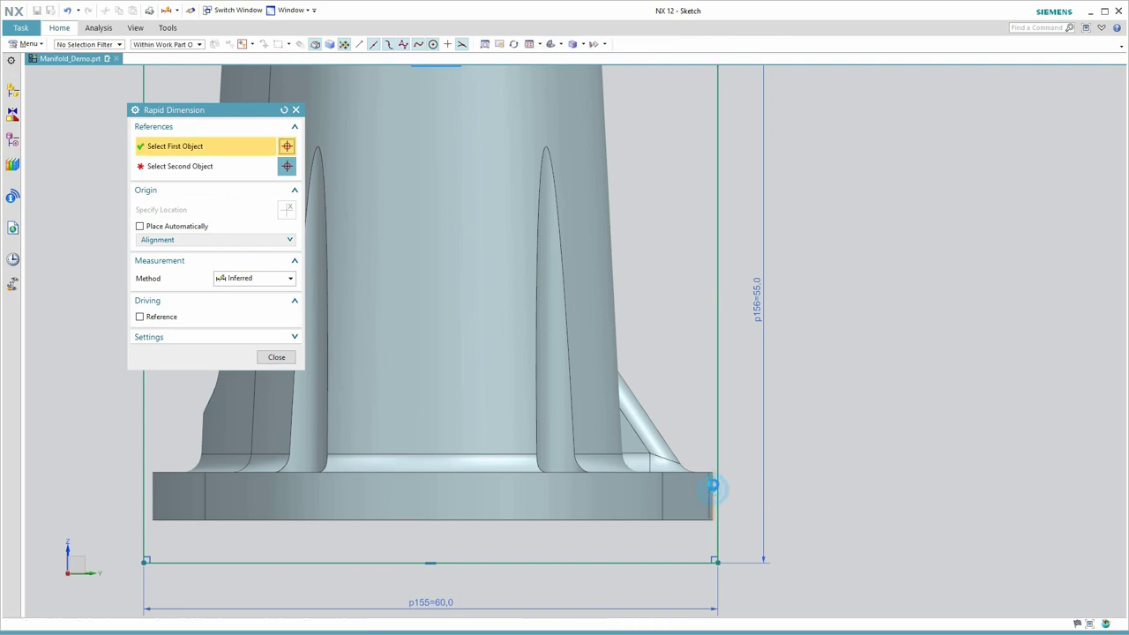
left_click(713, 485)
left_click(716, 466)
left_click(819, 398)
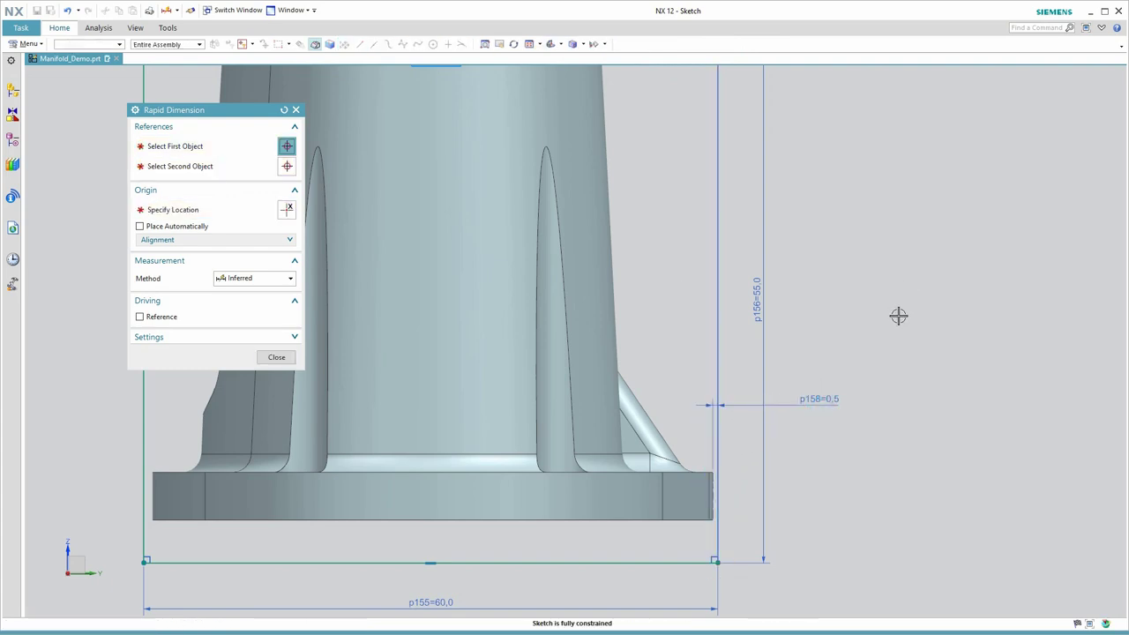
type("0.7")
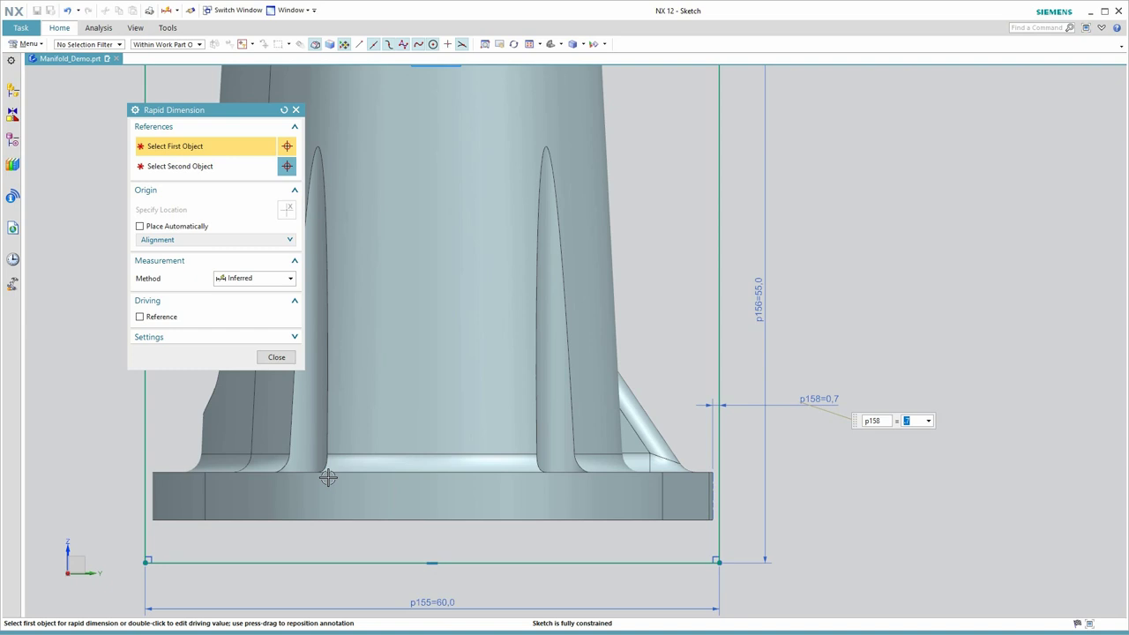
left_click(277, 357)
scroll(713, 365, "down", 3)
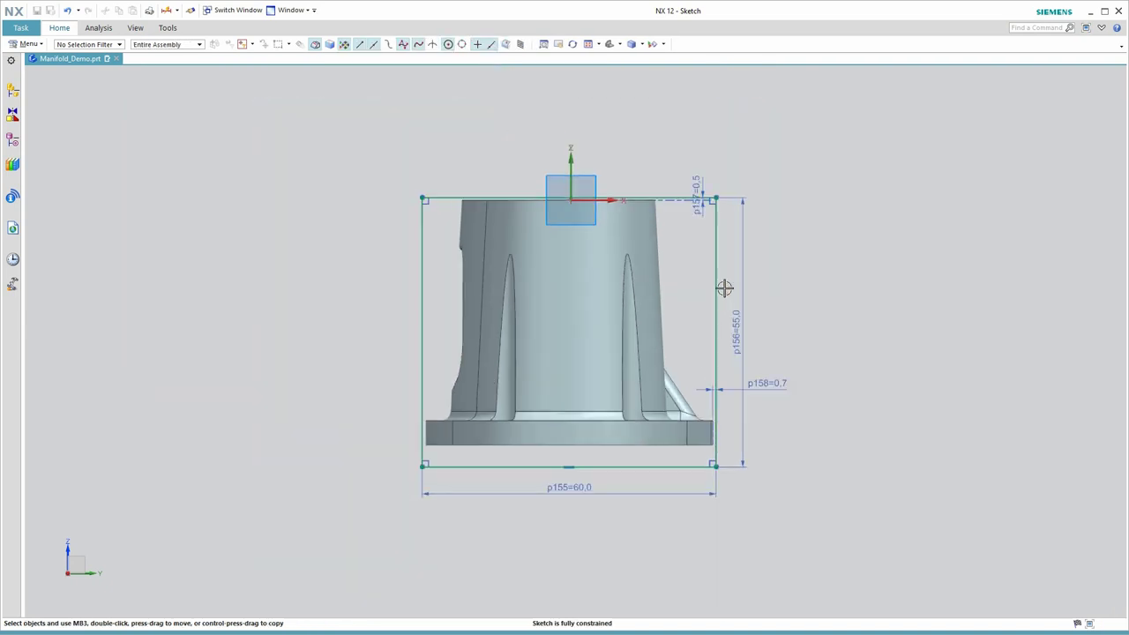
Finish the rectangle sketch and set its extrusion to Symmetric Value with the Boolean option None
left_click(71, 33)
left_click(20, 50)
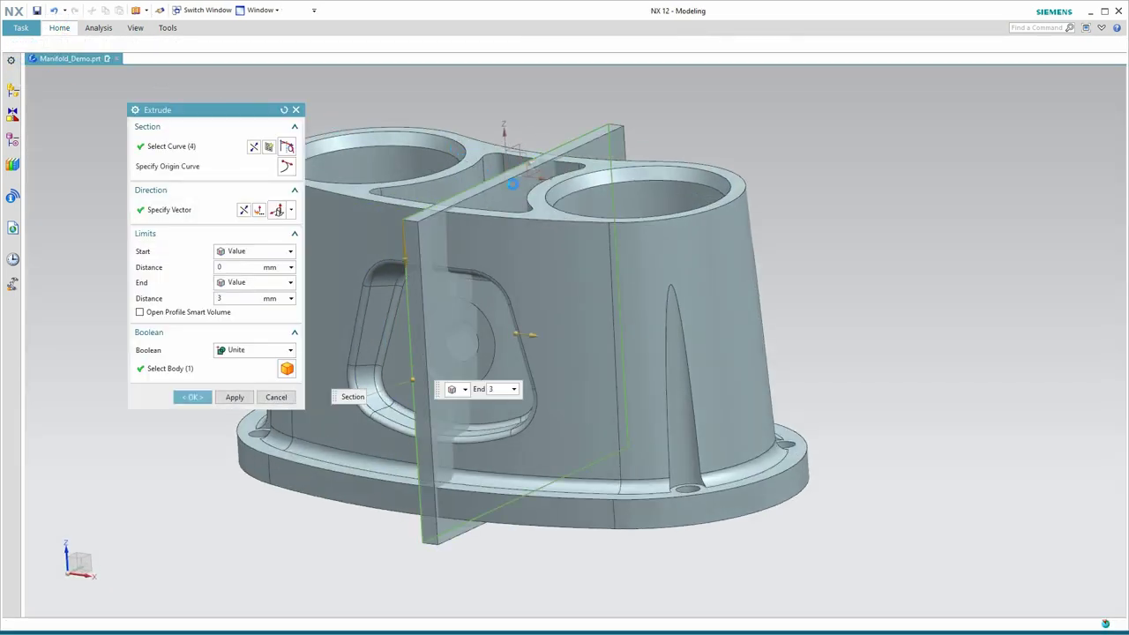
left_click(256, 350)
left_click(239, 361)
left_click(254, 252)
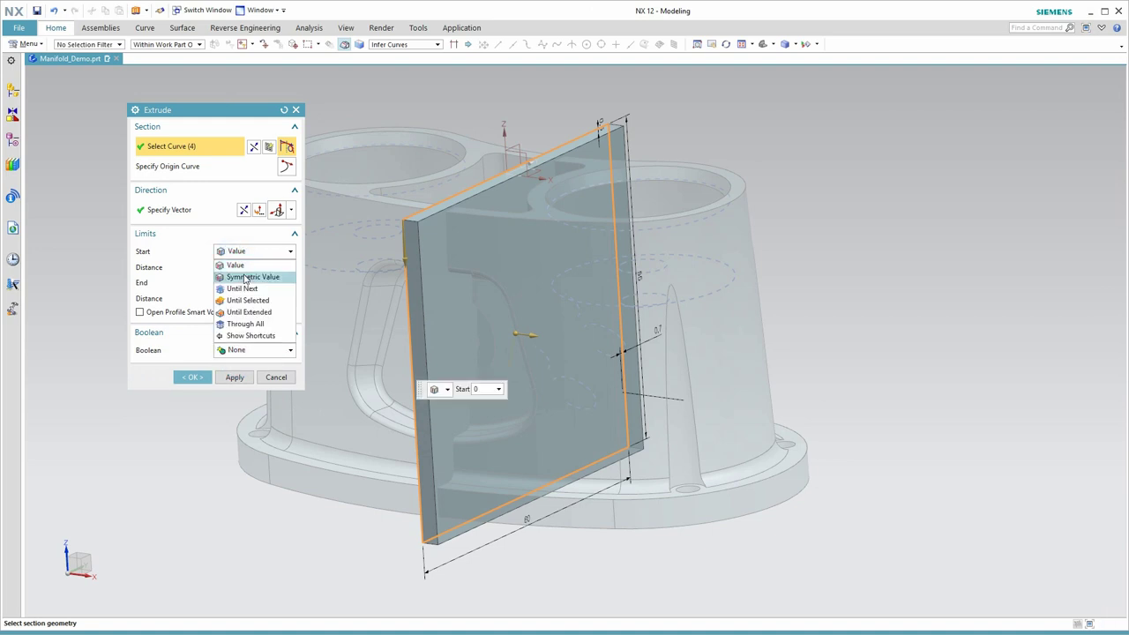
left_click(247, 277)
Drive the symmetric extrude distance with the formula ceiling(p147+.5) and create the blank block
left_click(292, 268)
left_click(327, 296)
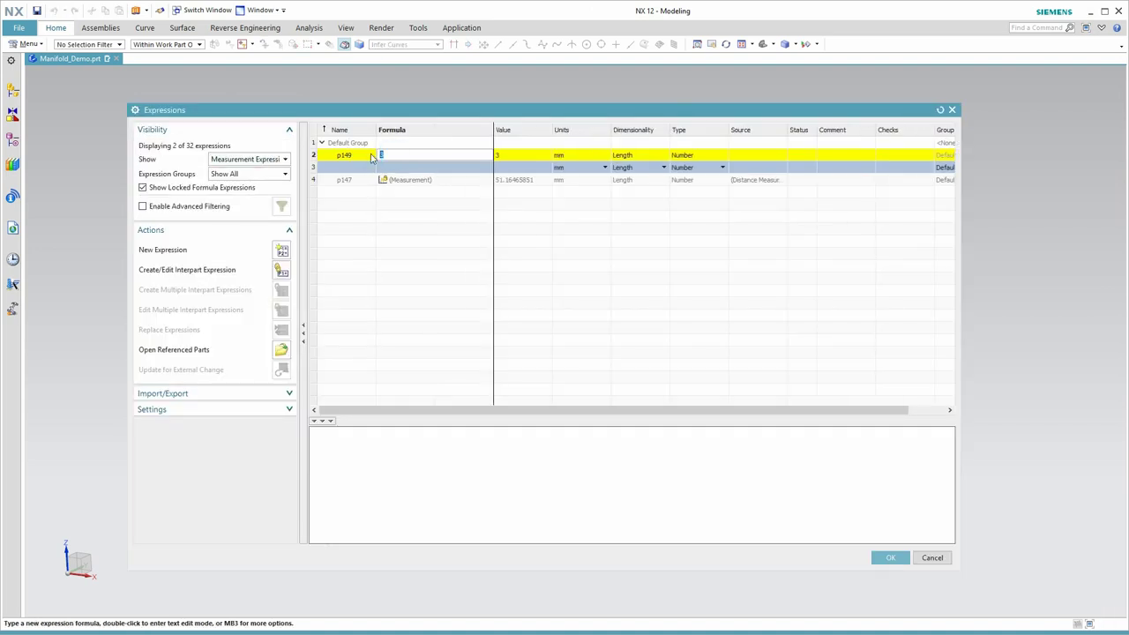
type("ceiling(p147+.5")
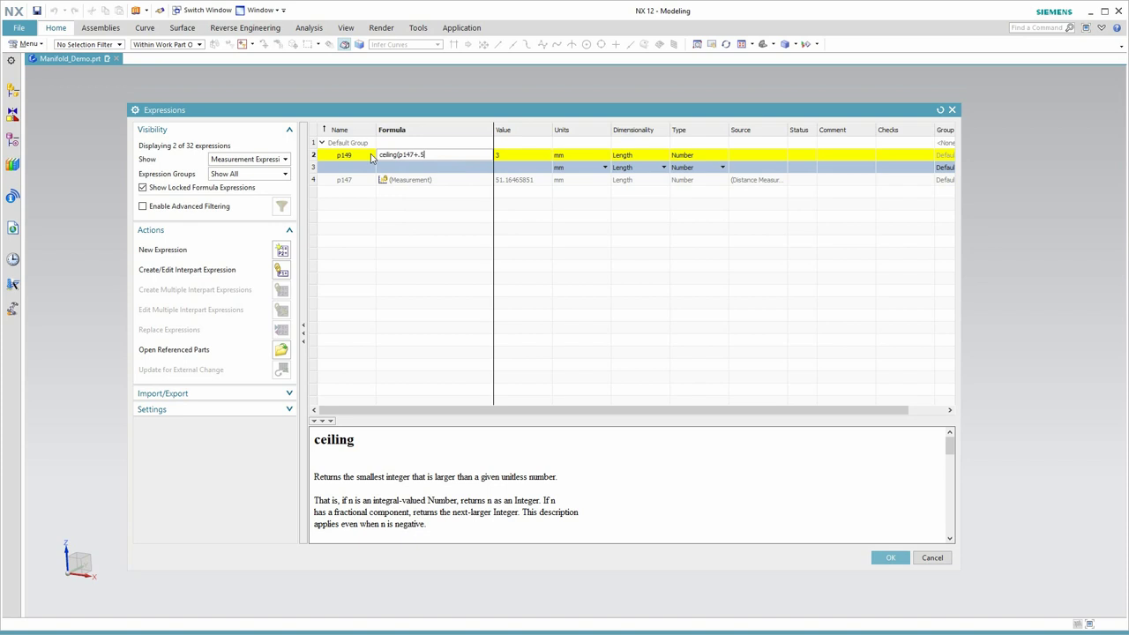
key("Return")
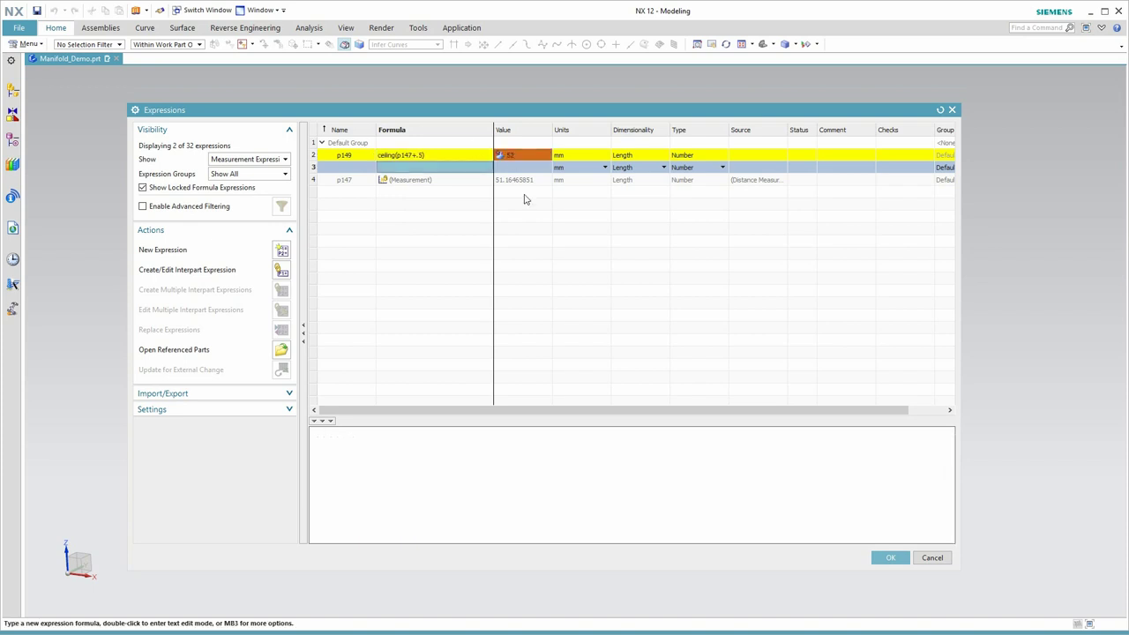
left_click(885, 563)
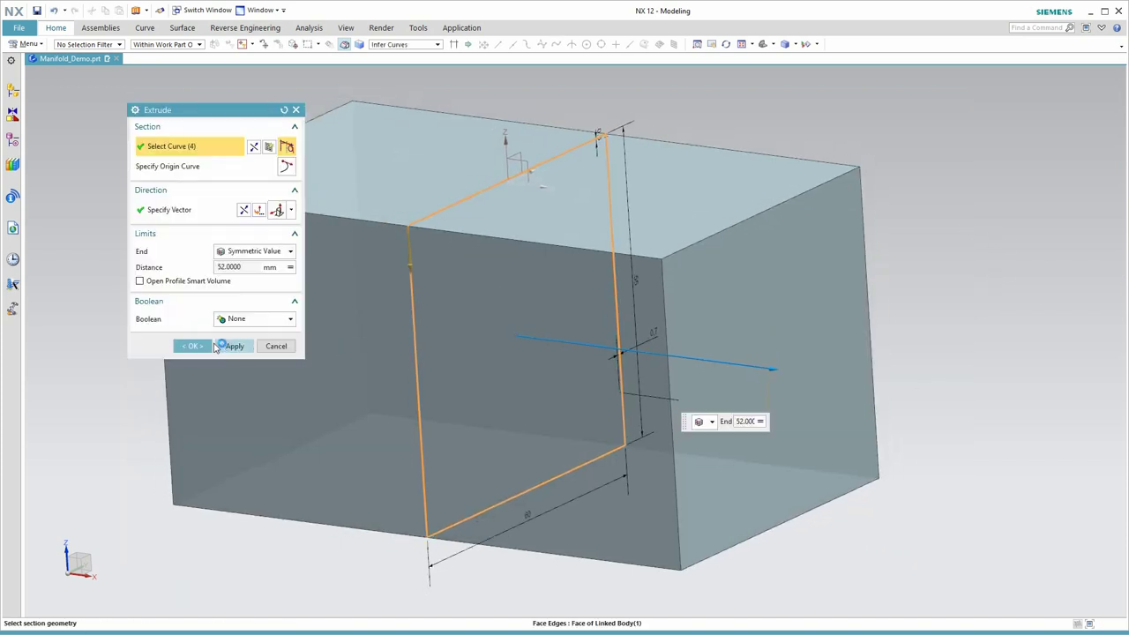
left_click(191, 345)
Make the blank block translucent and change its colour to Strong Leaf green
left_click(262, 194)
left_click(346, 28)
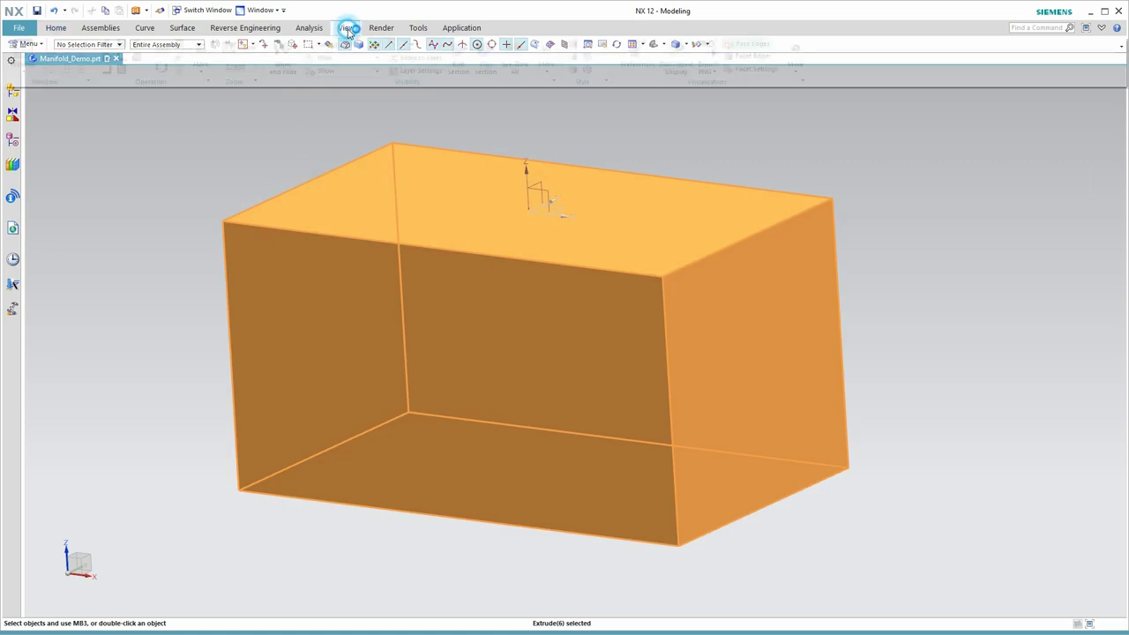
left_click(676, 58)
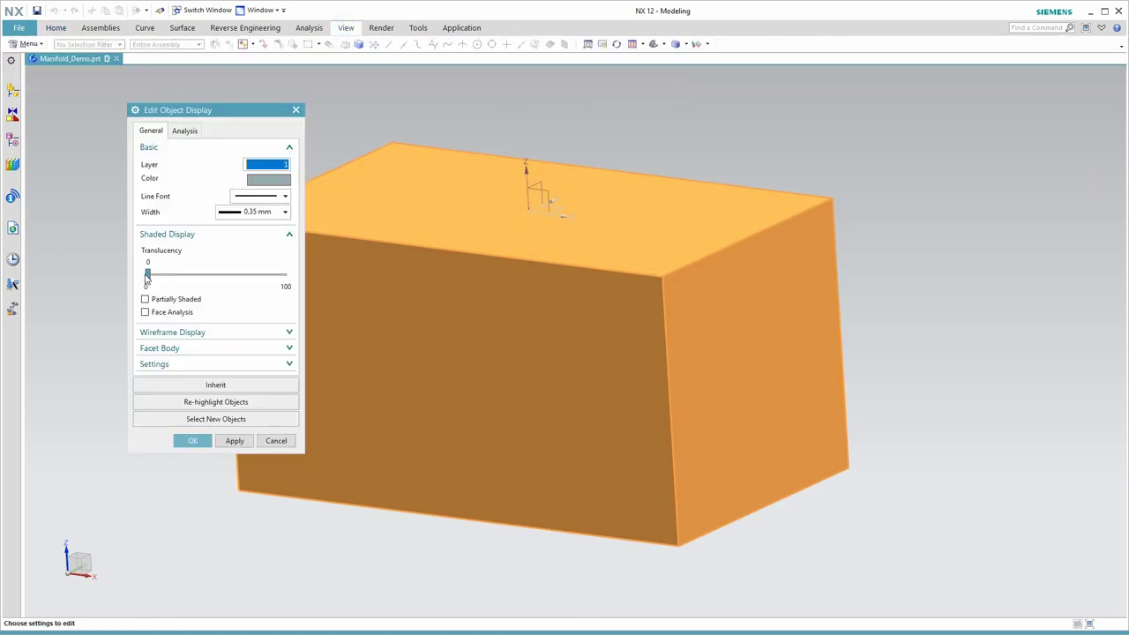
left_click_drag(207, 281, 192, 274)
left_click(268, 179)
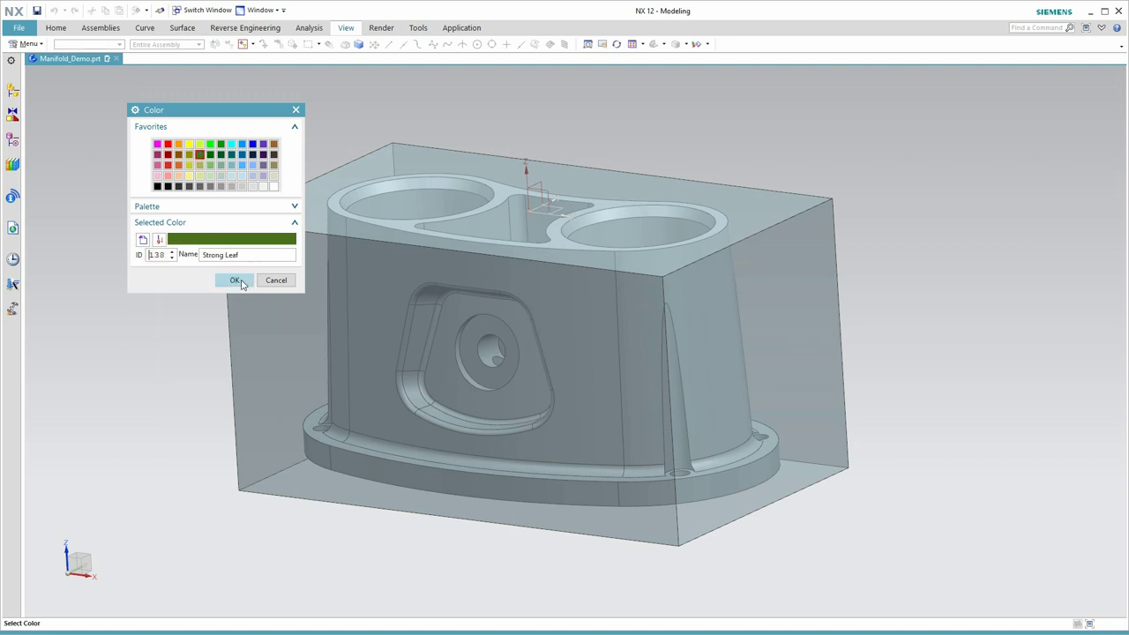
left_click(236, 280)
left_click(246, 446)
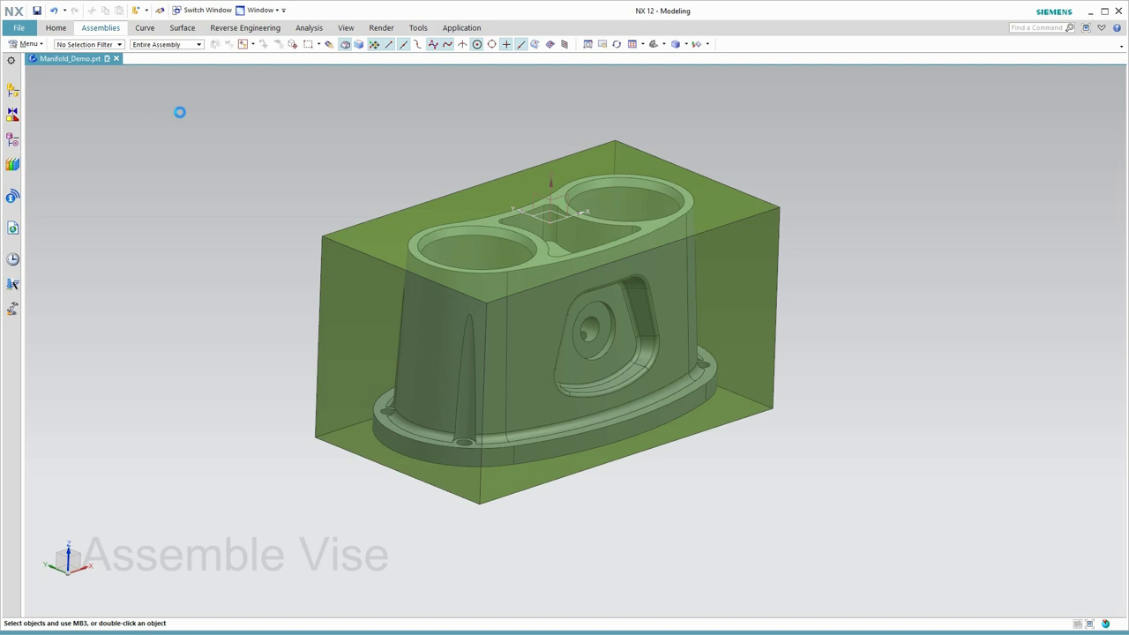
Add the vise assembly LANG_47120_ASSY_0-2500_RANGE.prt from the TOOLING folder as a component located at the WCS
left_click(286, 370)
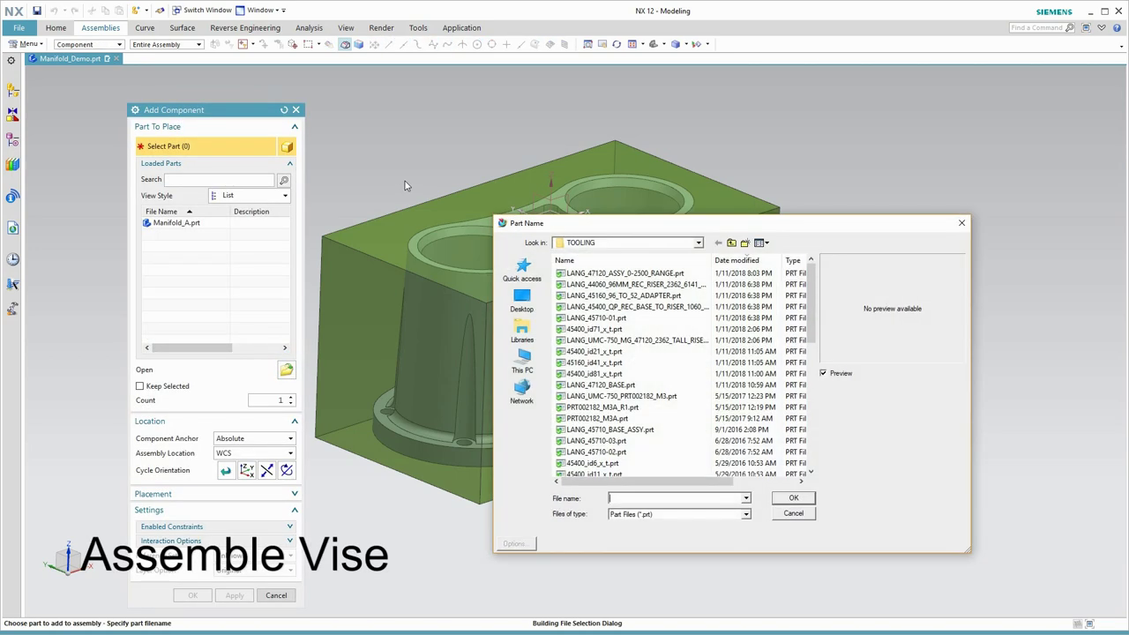
left_click(622, 273)
left_click(793, 497)
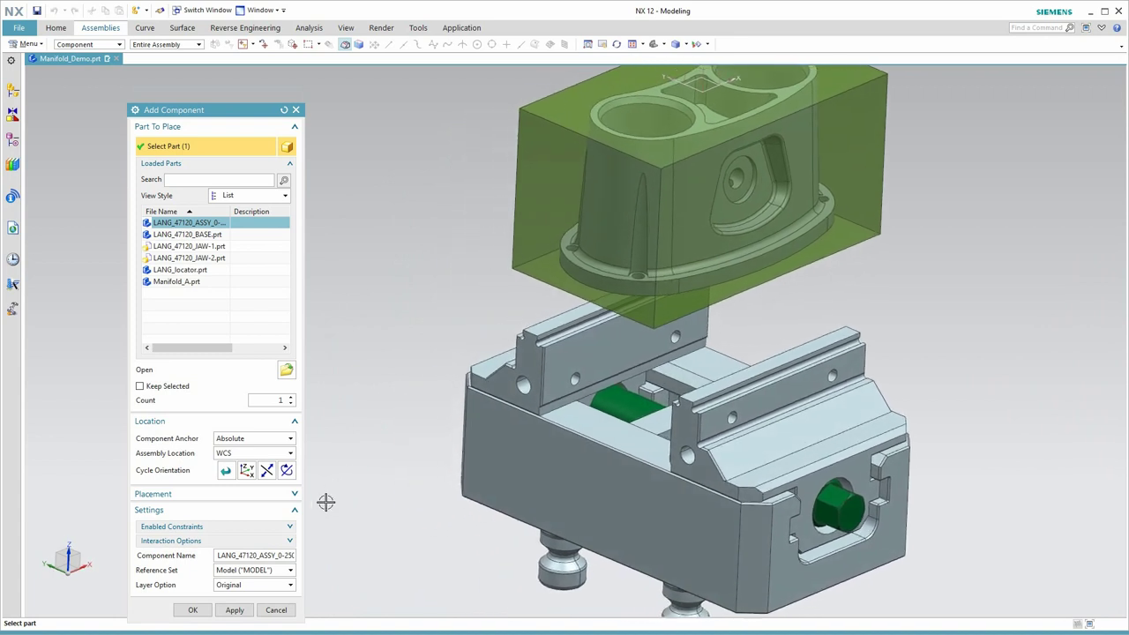
left_click(194, 611)
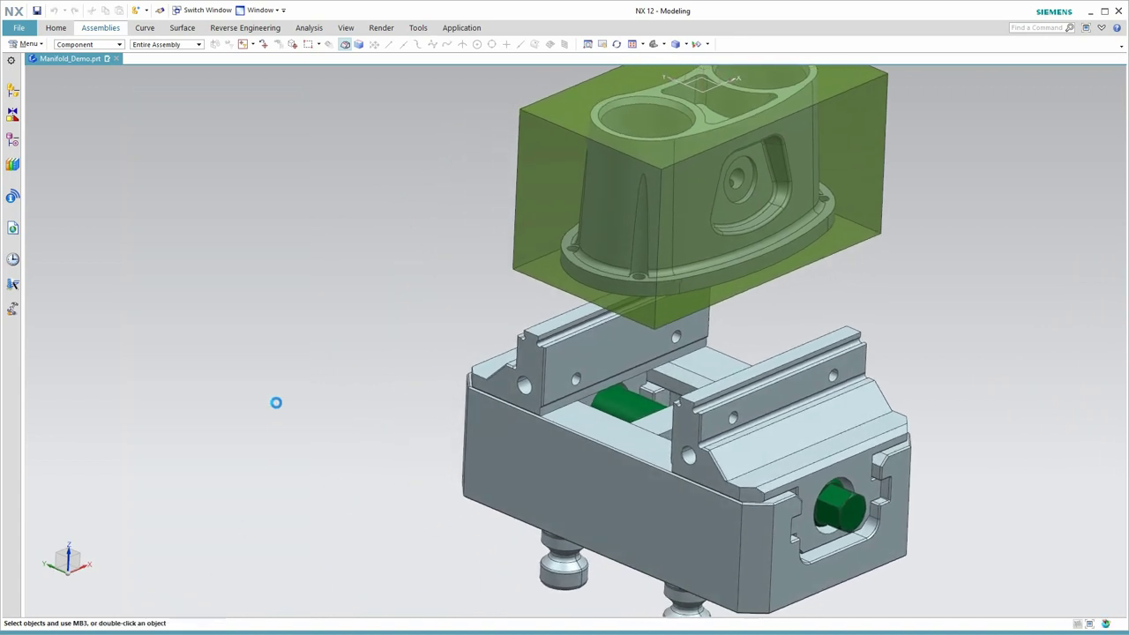
Add a Touch assembly constraint between the step face of a vise jaw and the underside of the blank
left_click(101, 28)
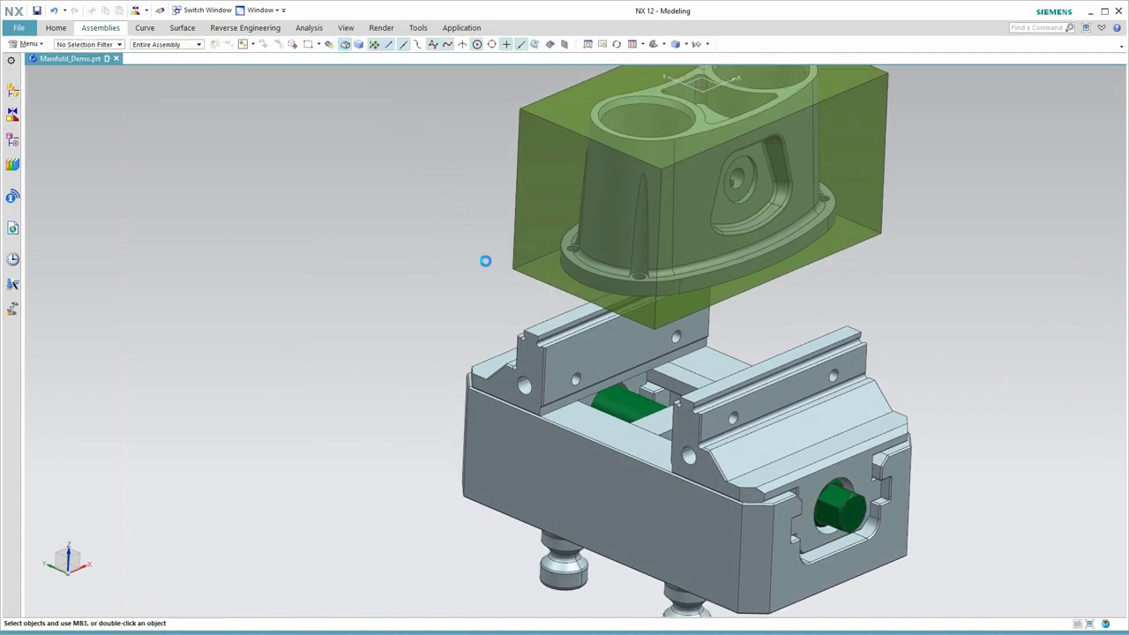
left_click(148, 150)
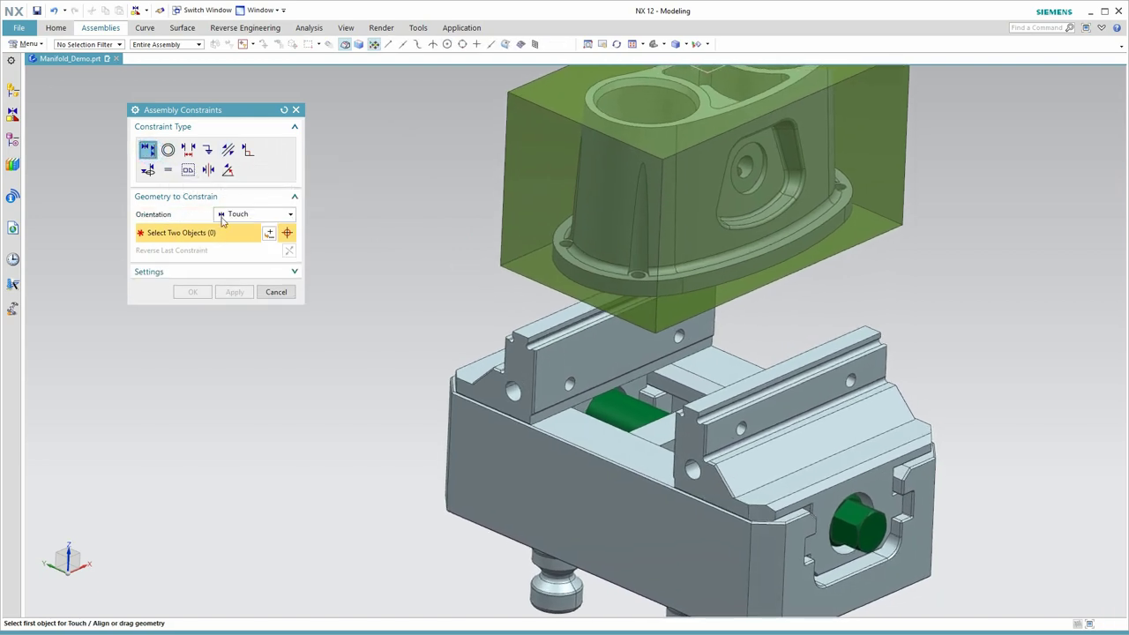
scroll(619, 351, "up", 2)
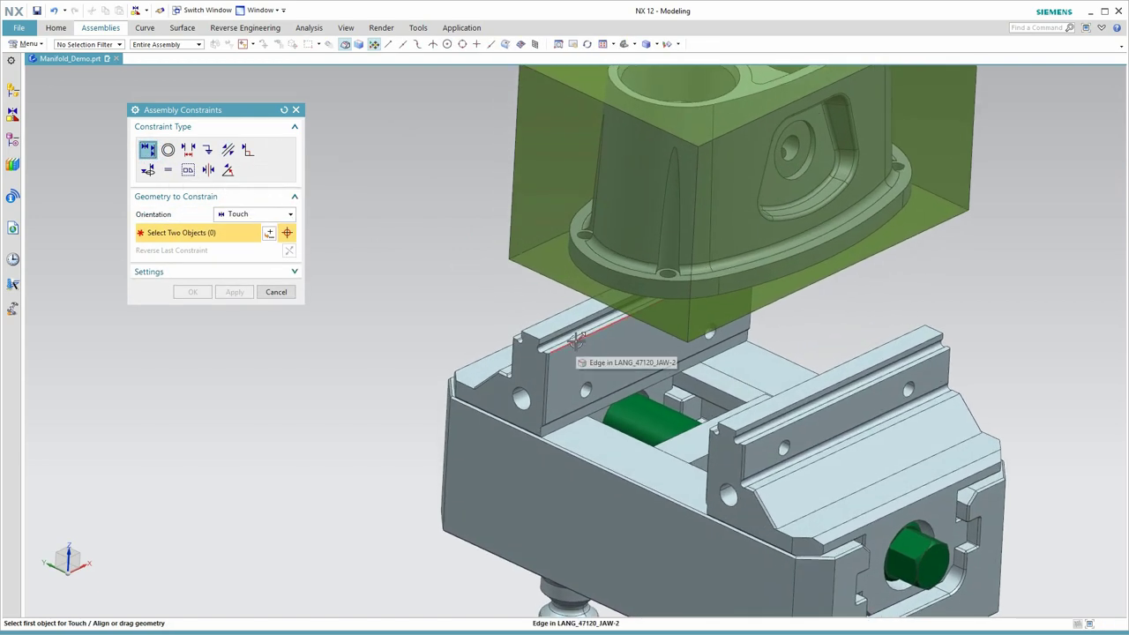
scroll(576, 340, "up", 4)
left_click(570, 335)
scroll(570, 335, "down", 2)
middle_click_drag(523, 324, 540, 219)
scroll(553, 342, "down", 2)
left_click(554, 341)
Constrain the blank's long side faces to touch the upright gripping faces of the vise jaws
middle_click_drag(429, 321, 881, 328)
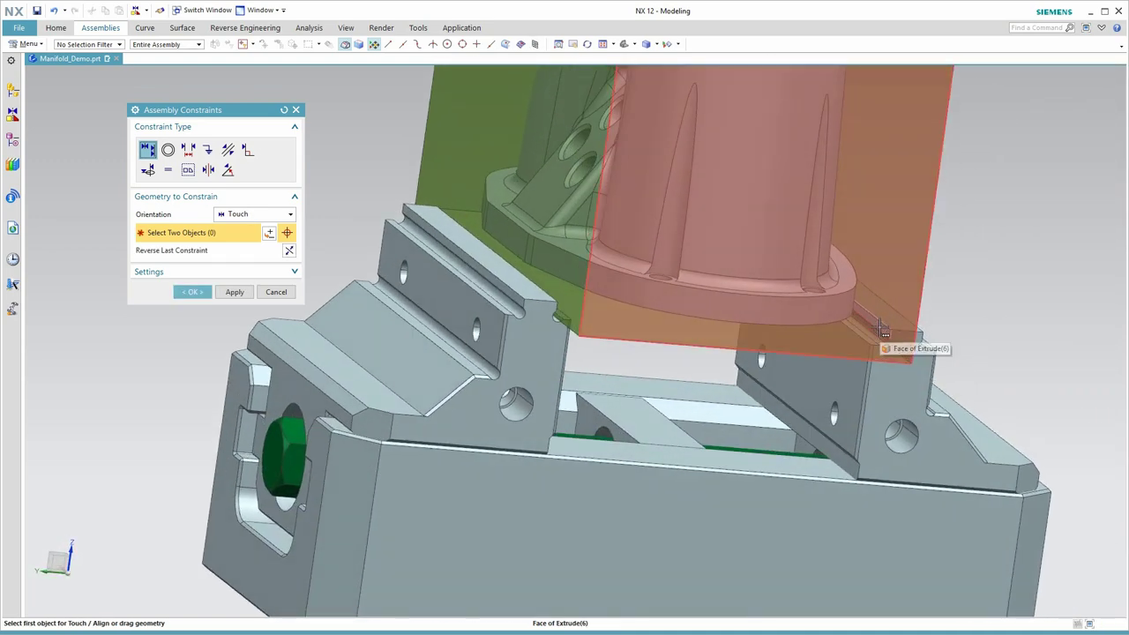
left_click(884, 329)
left_click(949, 397)
middle_click_drag(992, 343, 741, 304)
left_click(874, 270)
key("Home")
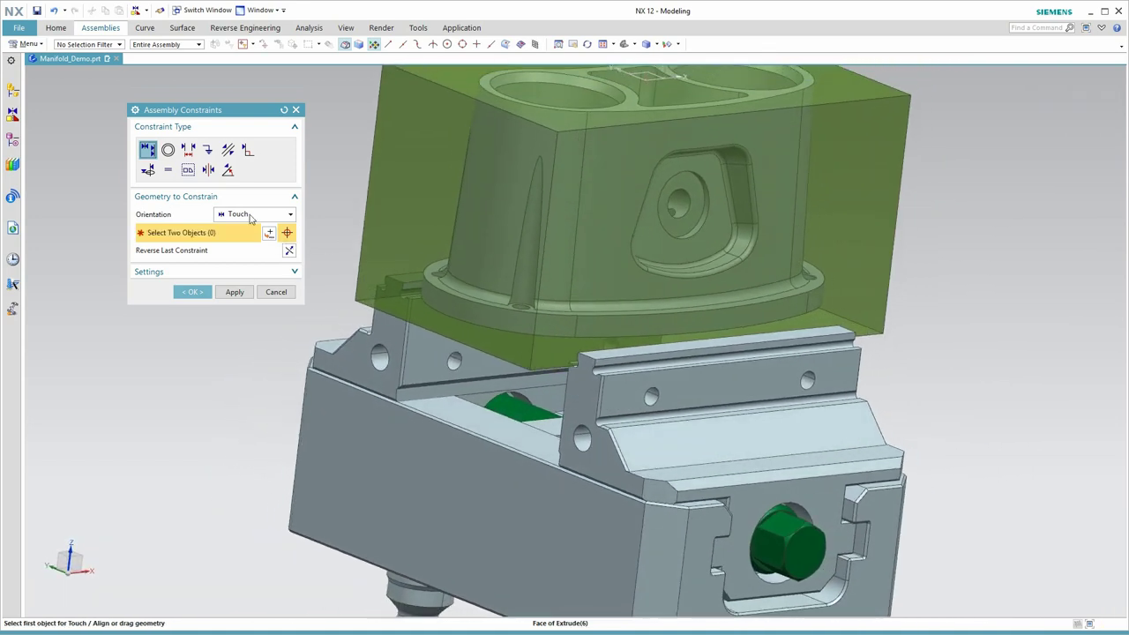
Centre the blank lengthwise on the vise with a 2 to 2 Center constraint between the blank's end faces and the jaw's end faces
left_click(208, 169)
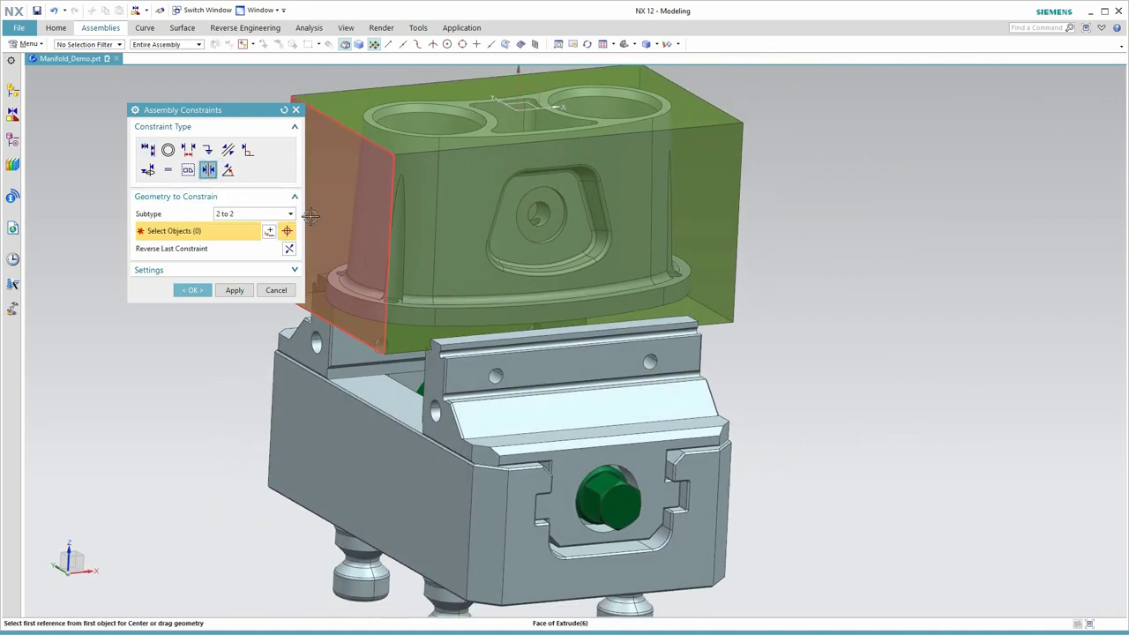
left_click(315, 191)
middle_click_drag(736, 217, 843, 238)
left_click(757, 247)
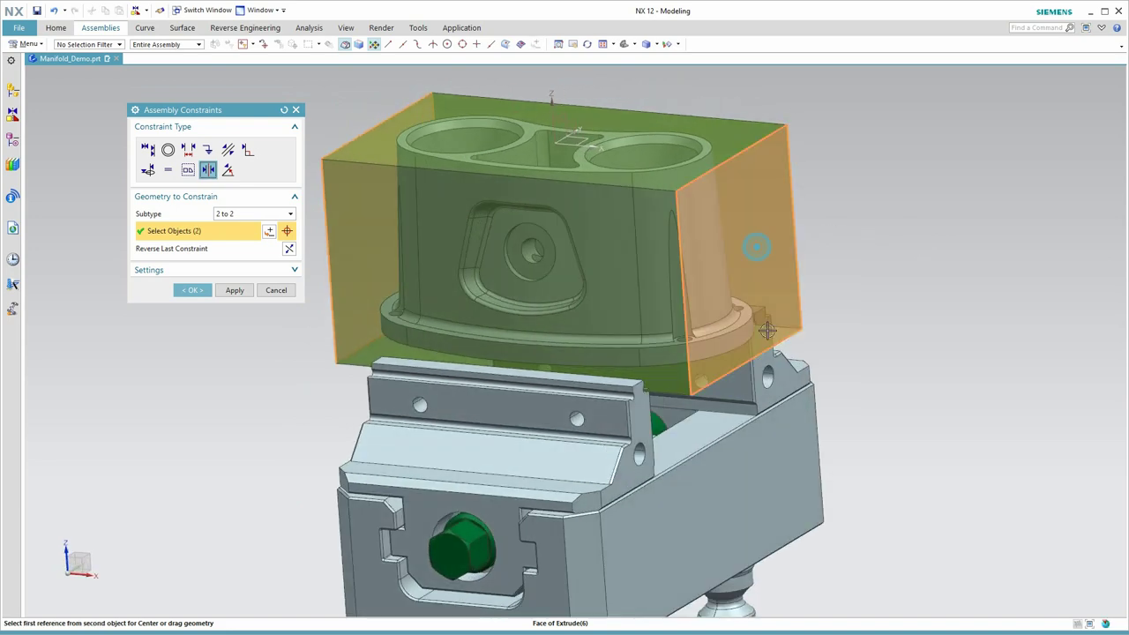
left_click(794, 379)
middle_click_drag(799, 378, 935, 362)
left_click(360, 379)
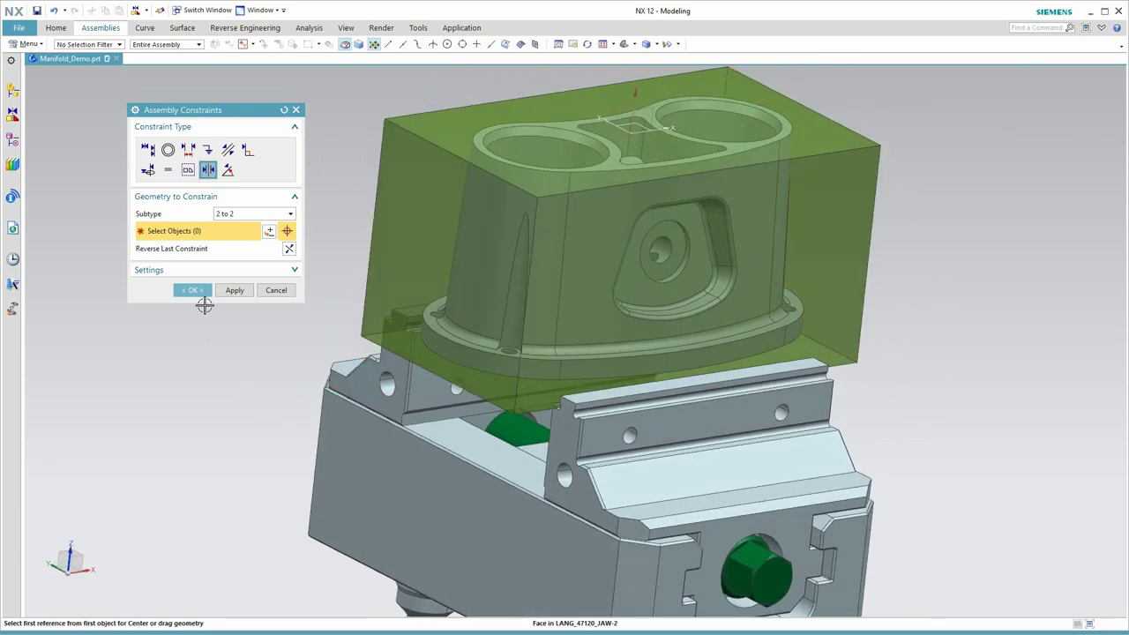
left_click(193, 290)
scroll(200, 316, "down", 5)
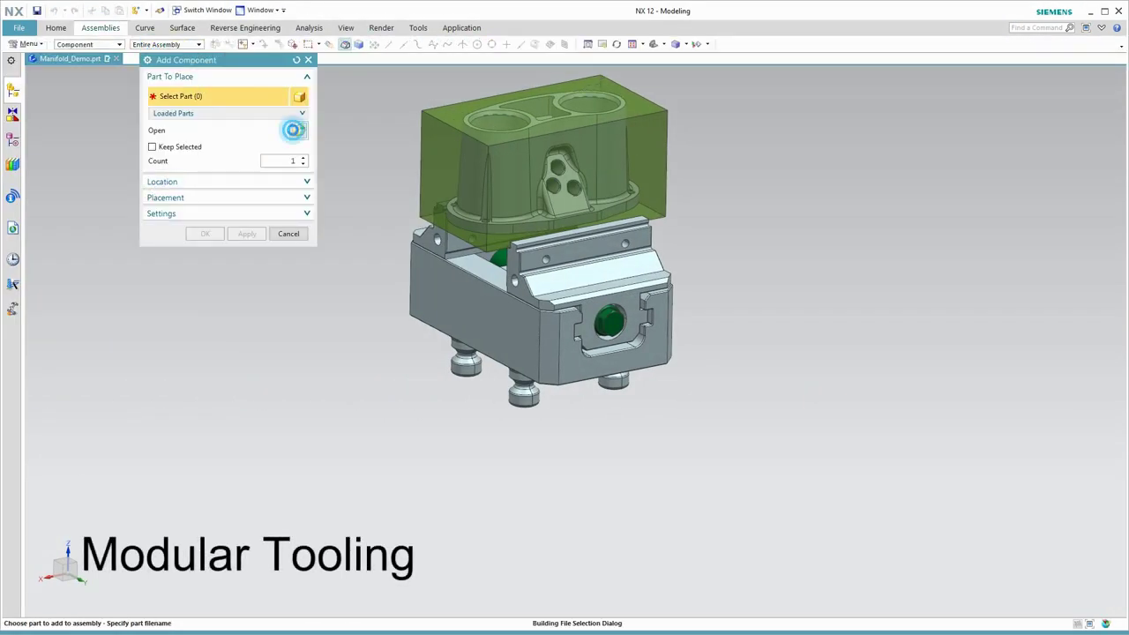
Add the adapter plate LANG_45160_96_TO_52_ADAPTER.prt from the TOOLING folder as a component
left_click(189, 154)
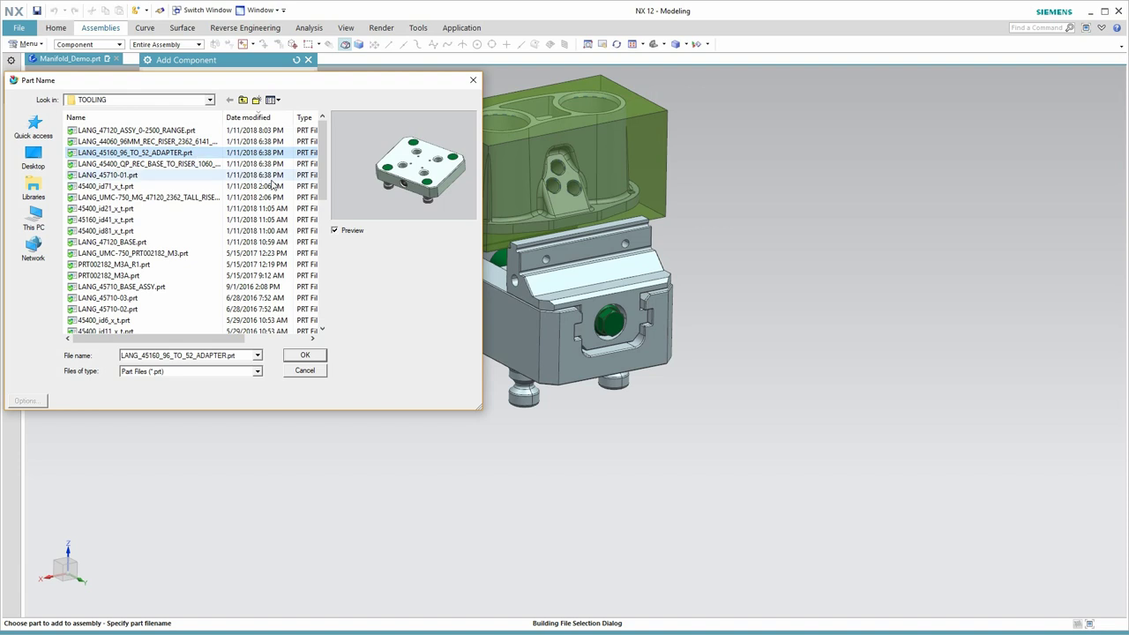
left_click(306, 354)
left_click(247, 234)
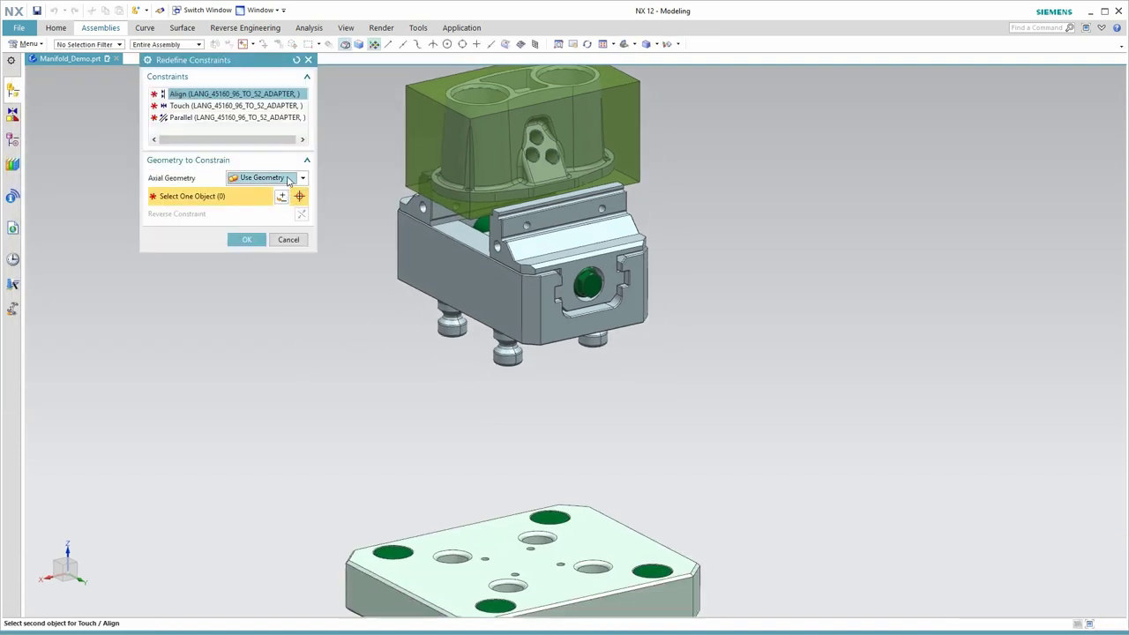
Redefine the adapter's remembered Align, Touch and Parallel constraints with a vise stud's centre axis, the vise's underside and a matching side face
scroll(623, 363, "up", 3)
middle_click_drag(623, 363, 529, 196)
left_click(580, 254)
left_click(635, 262)
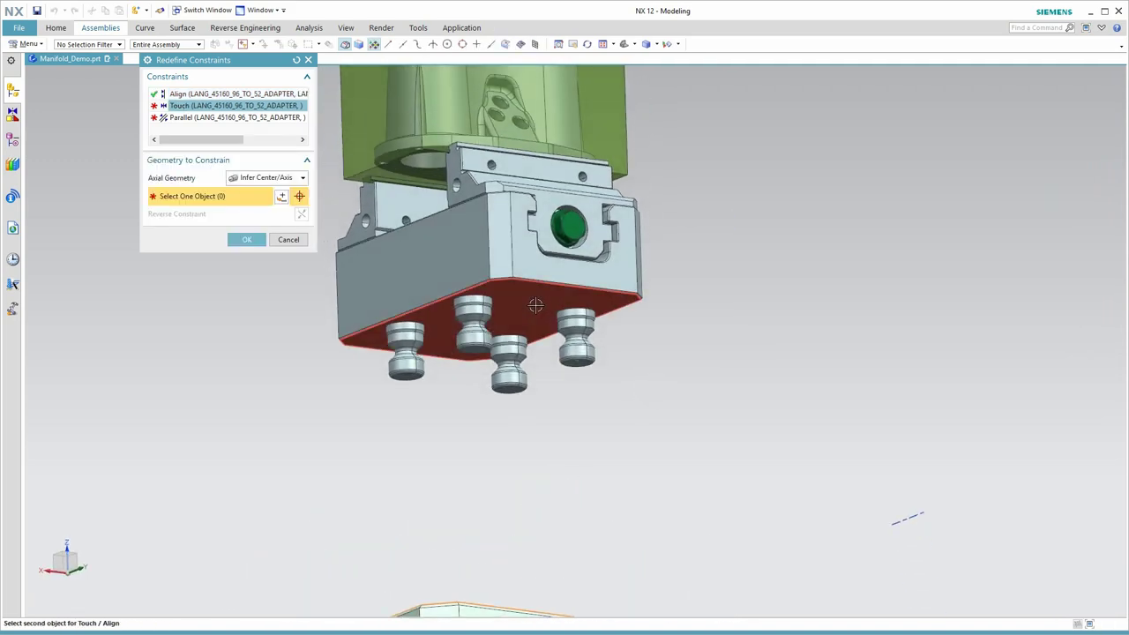
left_click(536, 306)
middle_click_drag(749, 270, 769, 342)
left_click(769, 342)
left_click(247, 222)
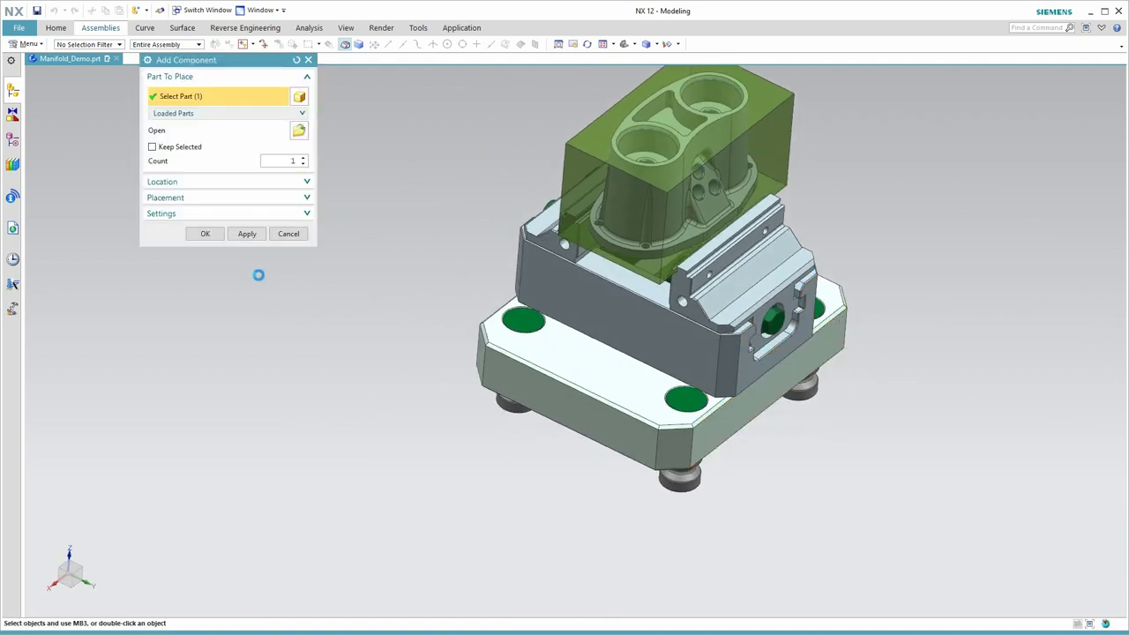
Add the receiver base LANG_45400_QP_REC_BASE_TO_RISER from the TOOLING folder as a component
left_click(300, 131)
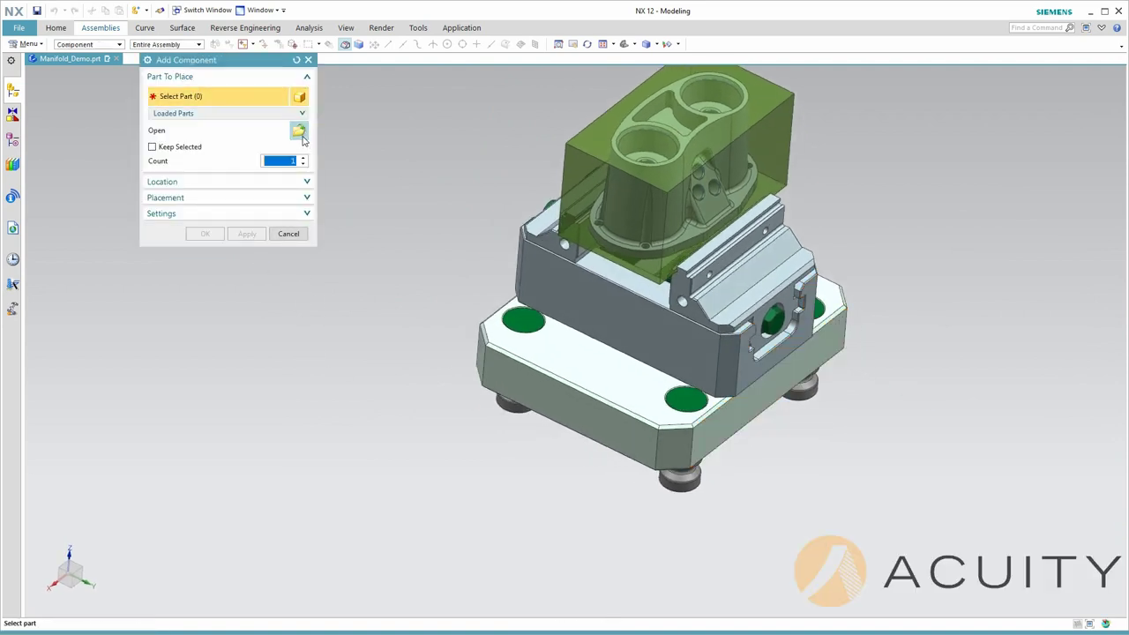
left_click(201, 165)
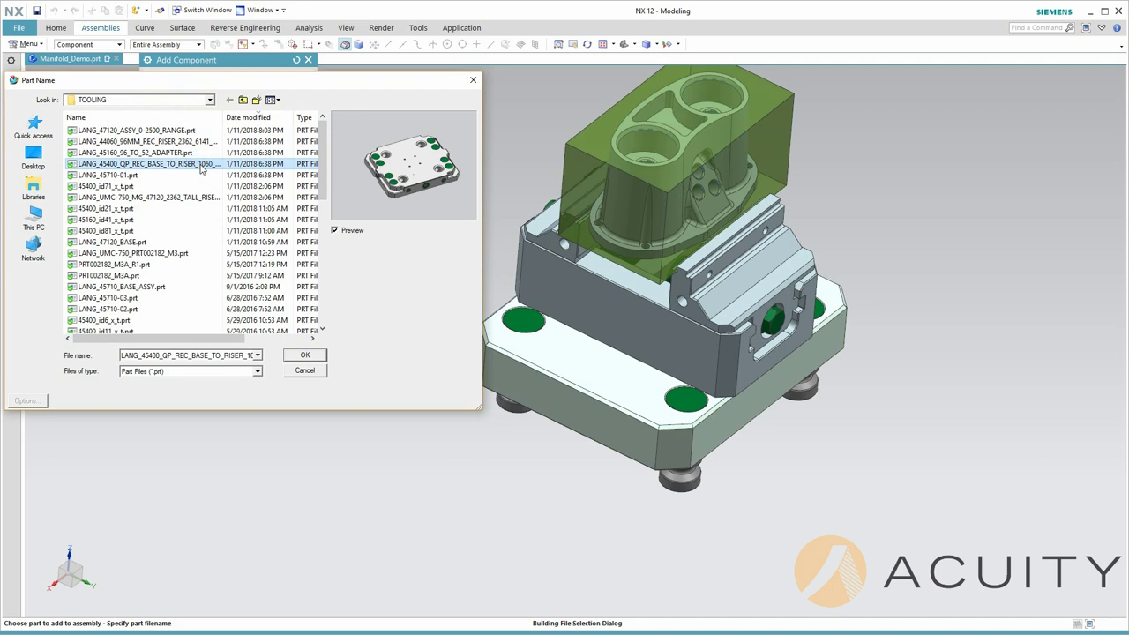
left_click(306, 355)
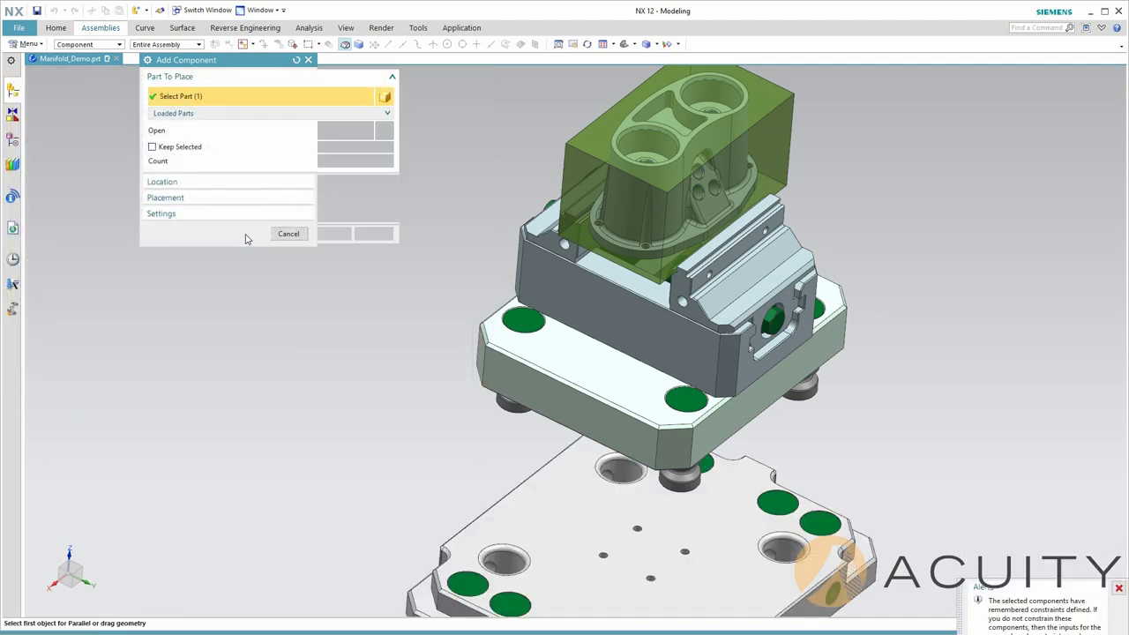
left_click(332, 233)
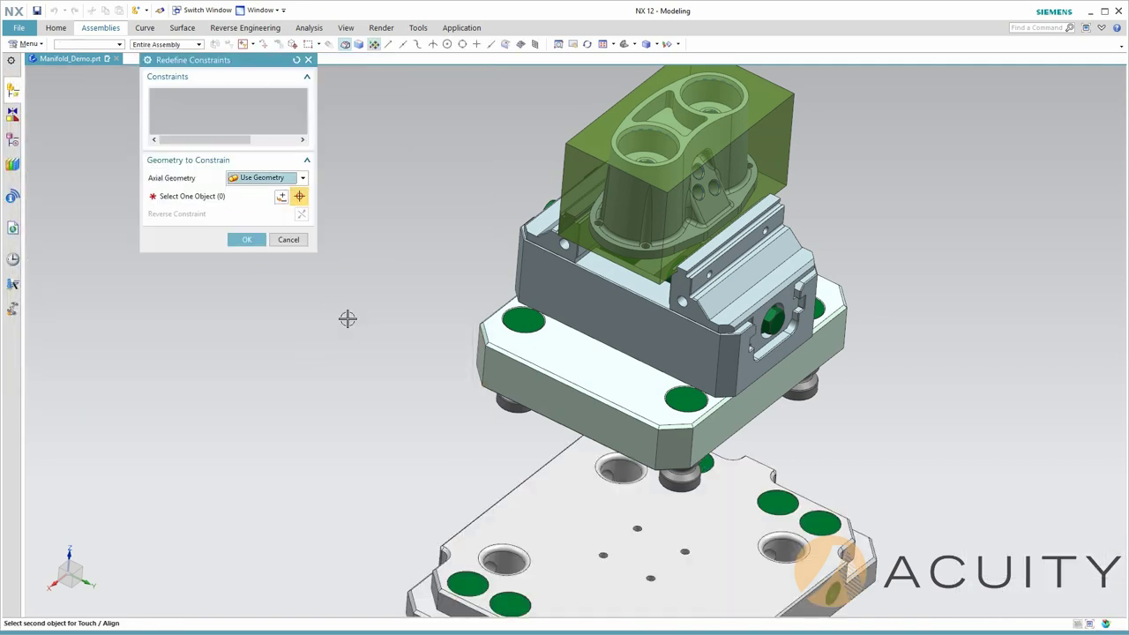
Constrain the receiver base beneath the adapter through its Align, Touch and Parallel constraints, using Infer Center/Axis on an adapter stud for the alignment
left_click(304, 179)
left_click(256, 205)
scroll(464, 343, "up", 3)
middle_click_drag(576, 335, 591, 297)
left_click(594, 301)
left_click(651, 321)
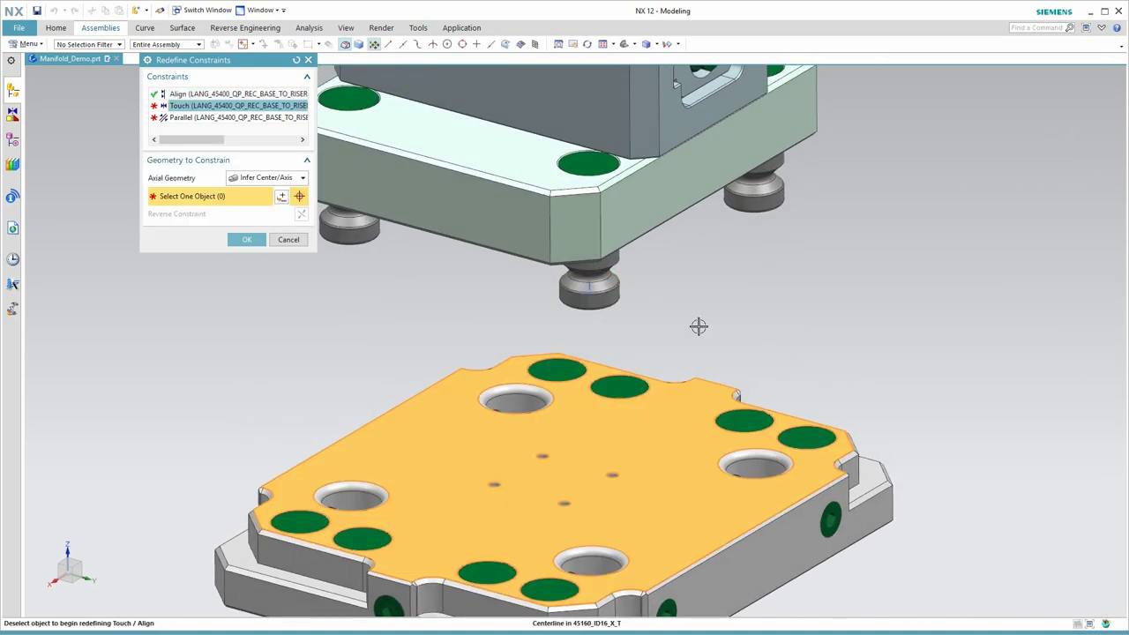
middle_click_drag(653, 324, 644, 237)
left_click(686, 292)
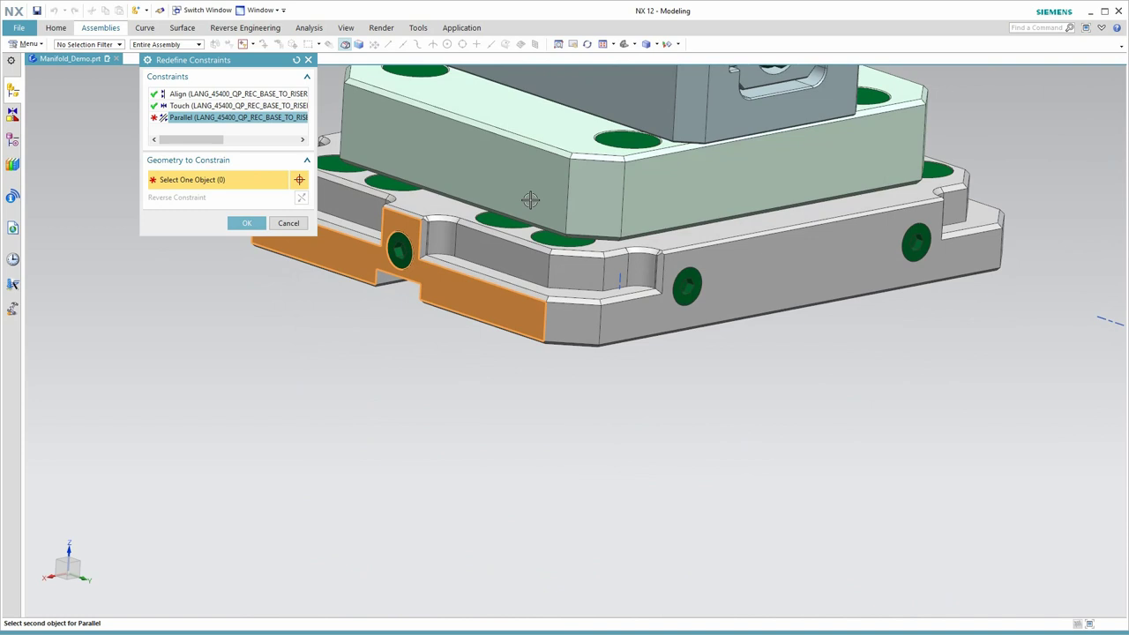
left_click(259, 227)
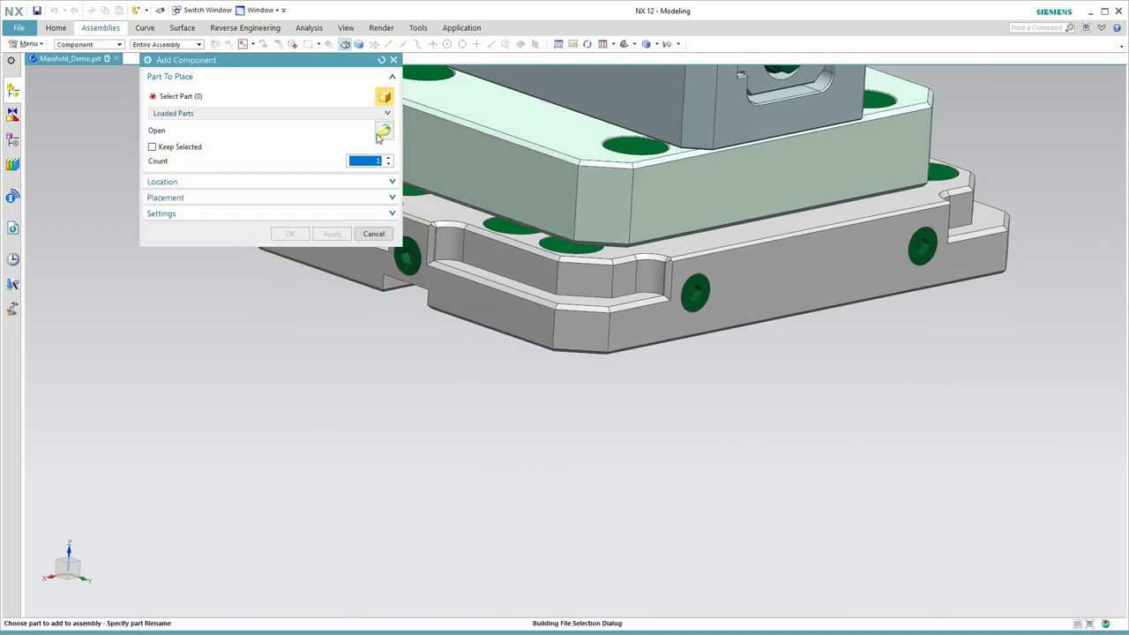
Add the riser LANG_44060_96MM_REC_RISER from the TOOLING folder as a component
left_click(187, 142)
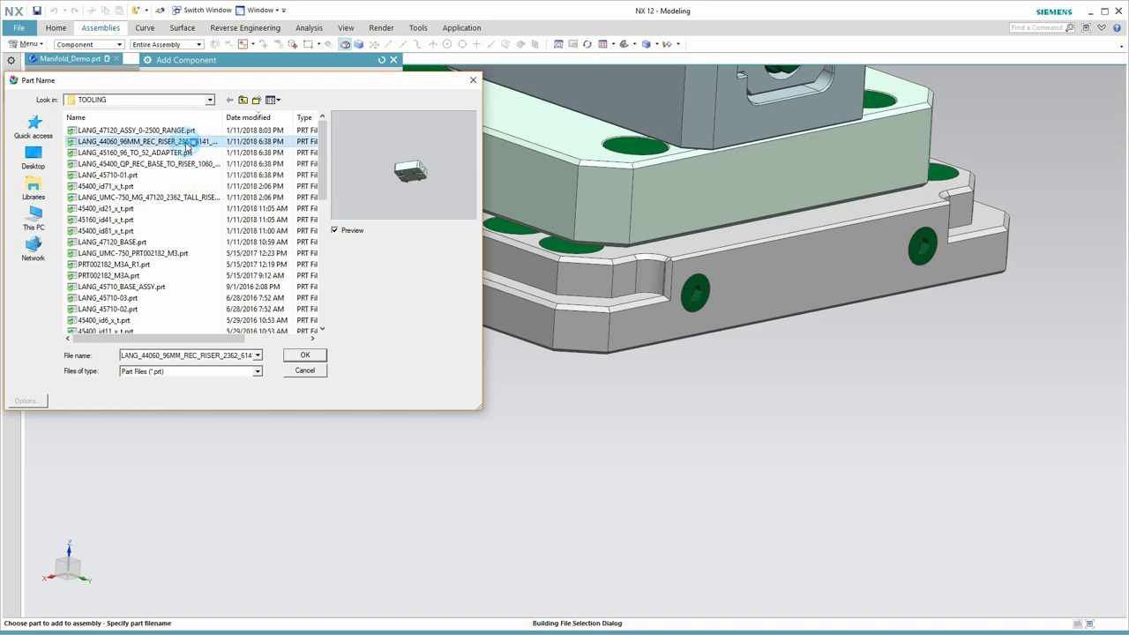
left_click(307, 356)
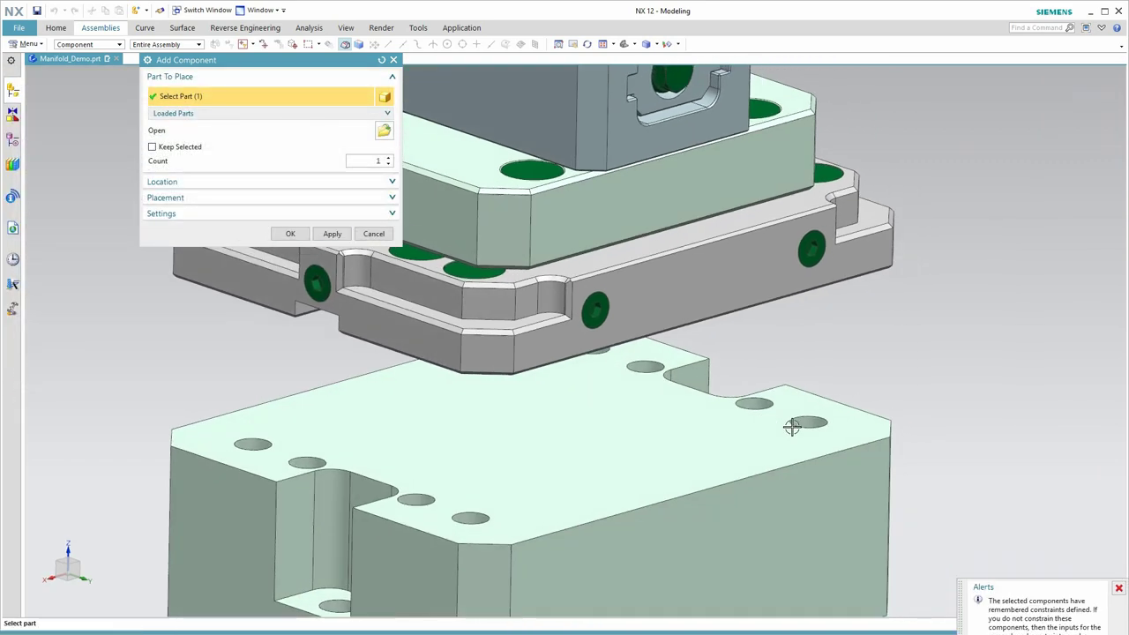
left_click(331, 235)
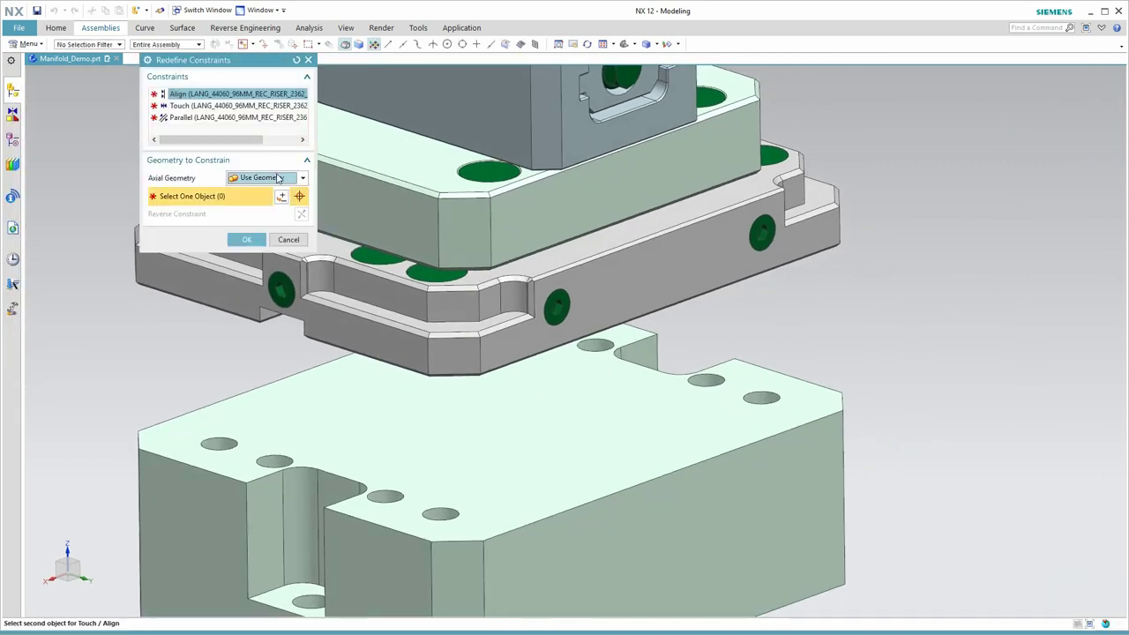
Redefine the riser's Align, Touch and Parallel constraints with a hole axis, the underside and the long side face of the receiver base
middle_click_drag(750, 307, 877, 306)
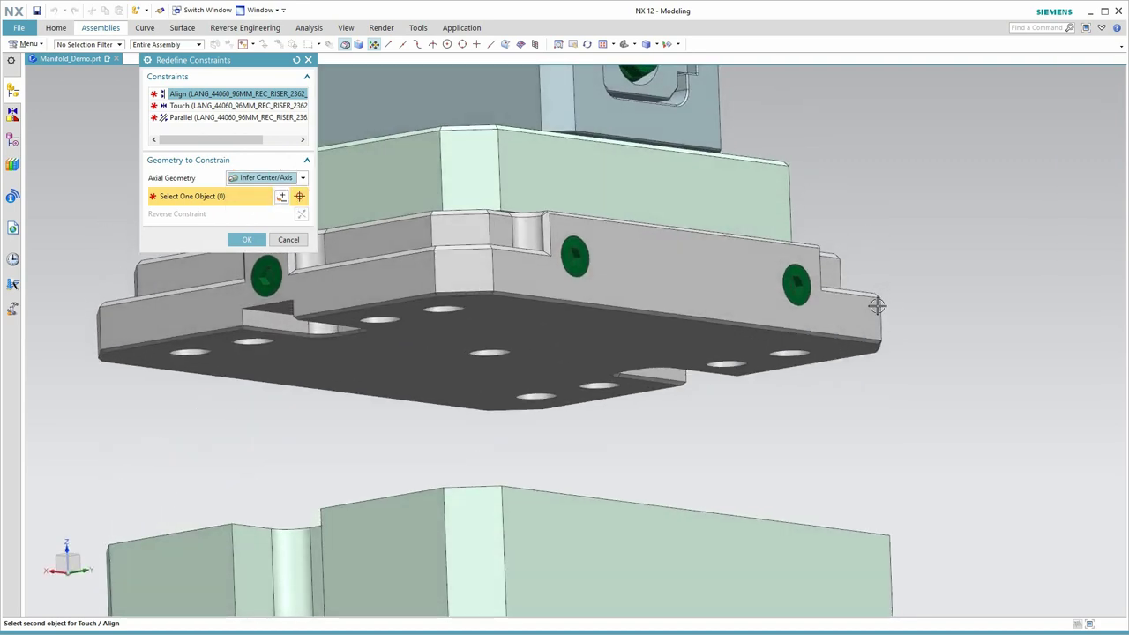
left_click(794, 357)
left_click(853, 387)
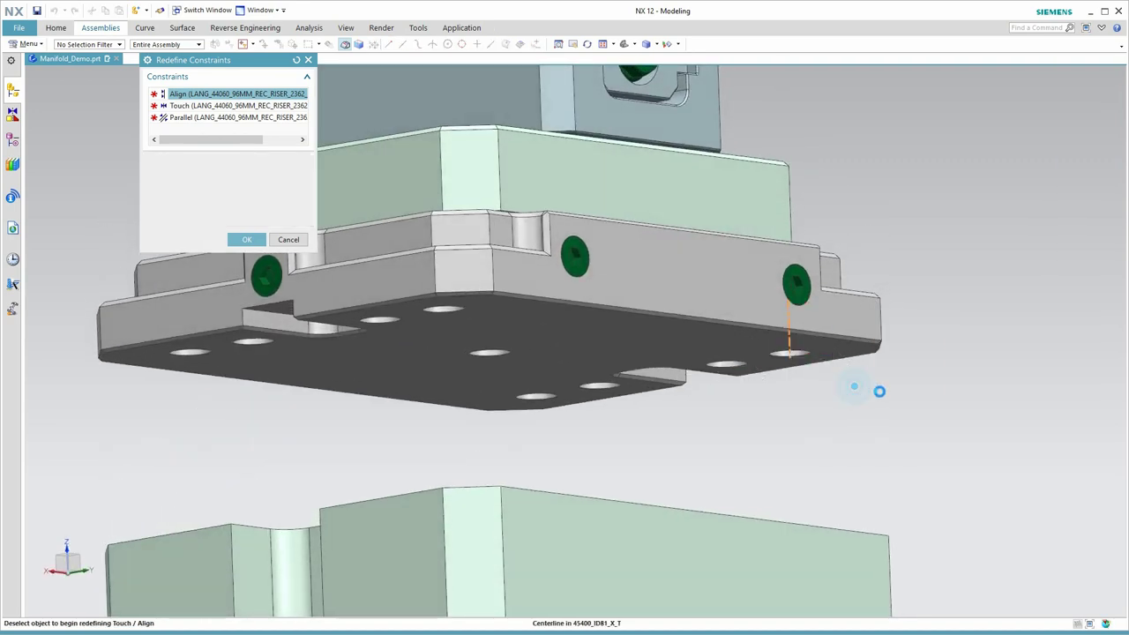
middle_click_drag(890, 359, 869, 289)
left_click(727, 280)
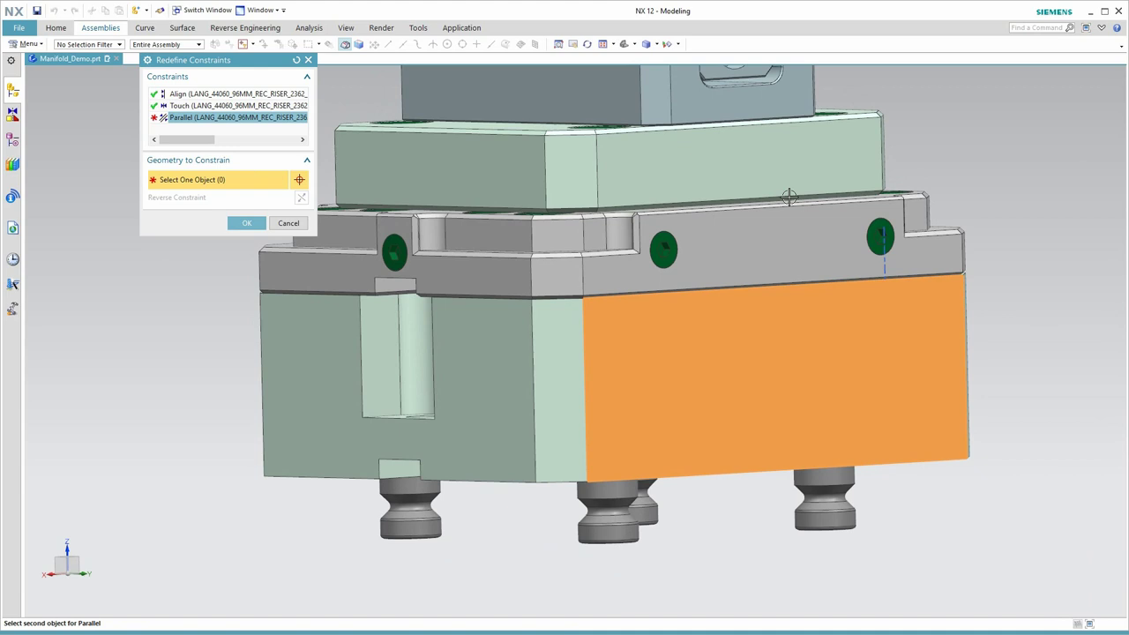
left_click(761, 287)
scroll(1020, 243, "down", 2)
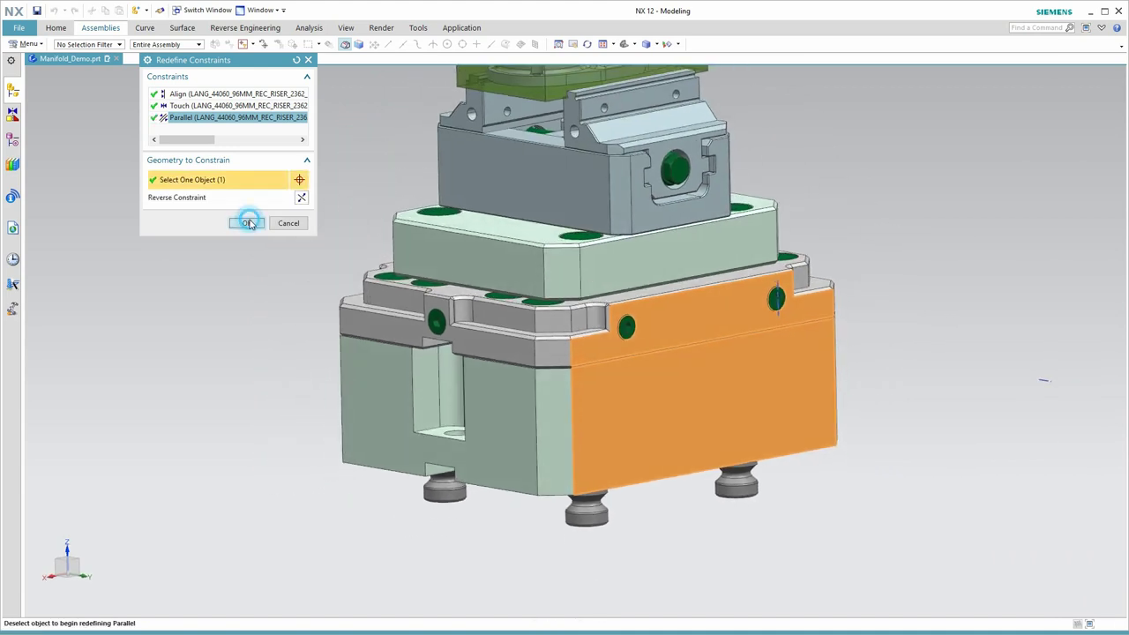
left_click(248, 222)
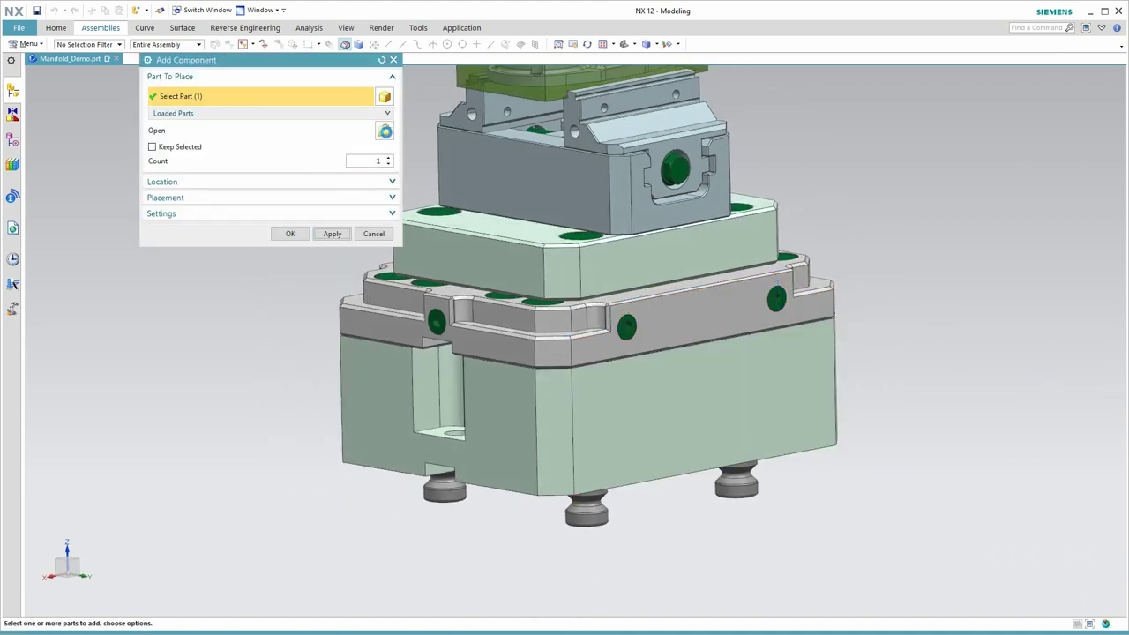
Add the bottom plate LANG_45710-01.prt from the TOOLING folder as a component
left_click(384, 131)
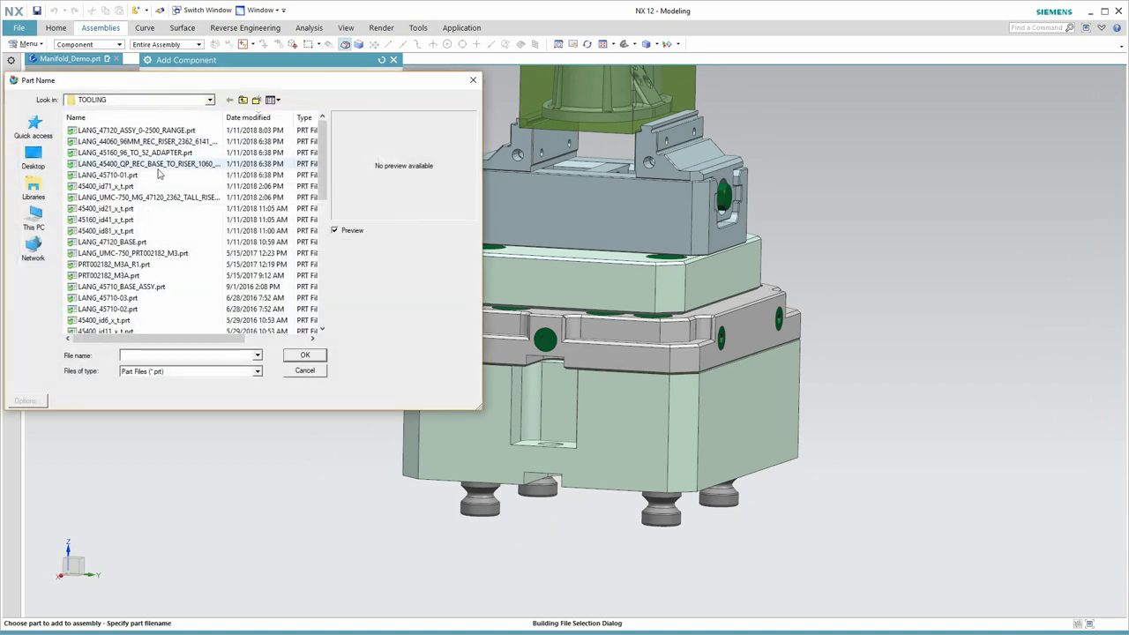
left_click(114, 175)
left_click(305, 356)
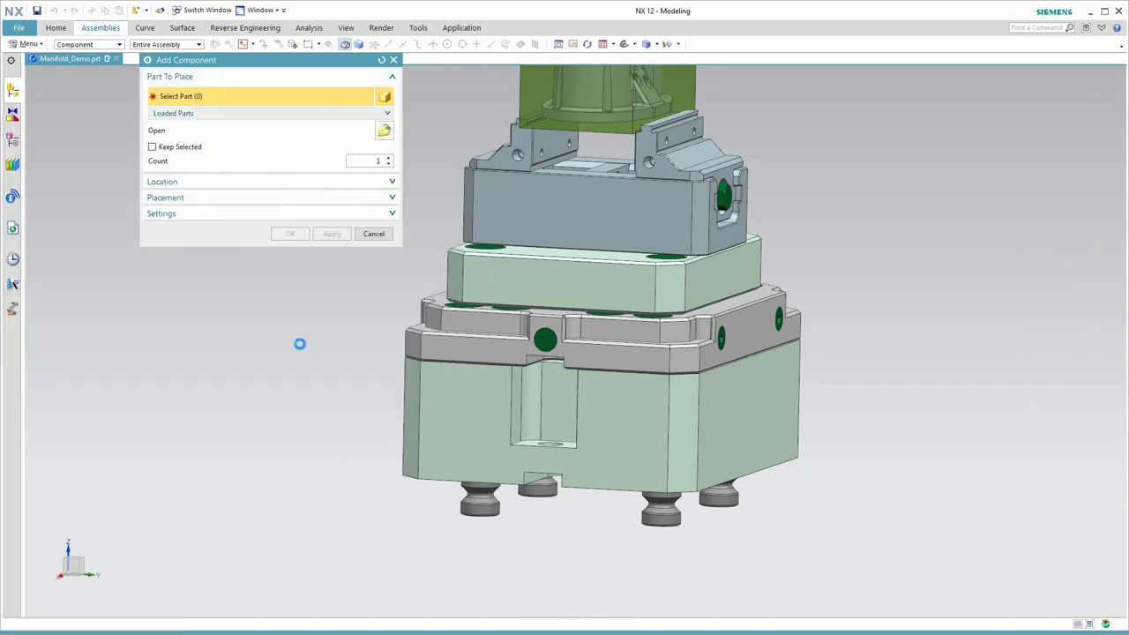
left_click(328, 235)
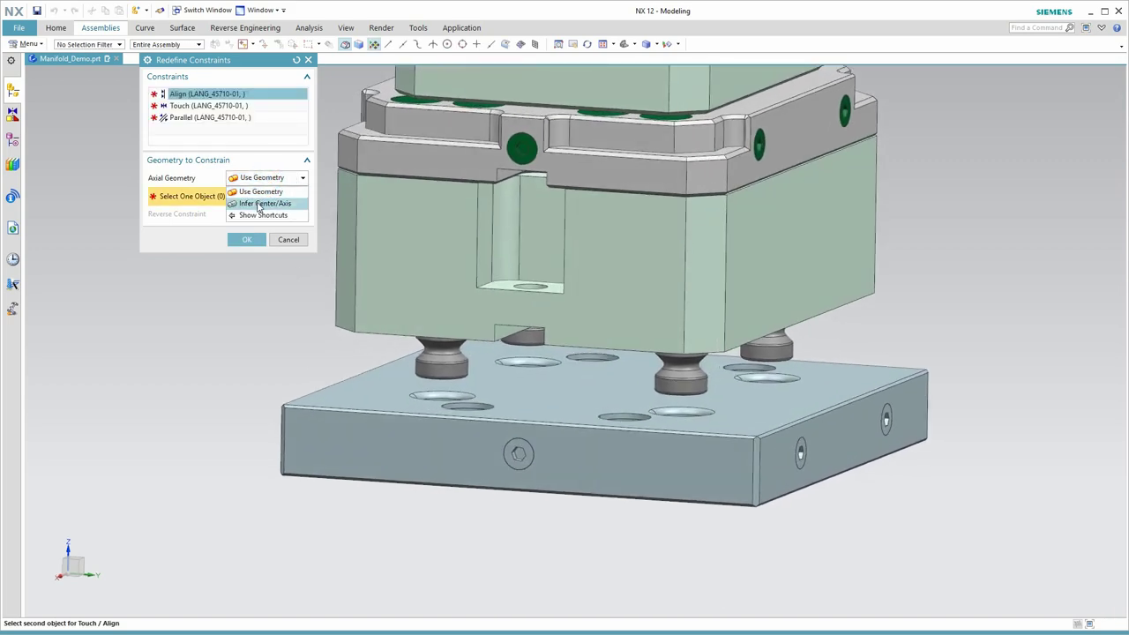
Constrain the bottom plate to the riser's stud centreline, underside and side face through its Align, Touch and Parallel constraints, and finish adding components
left_click(446, 371)
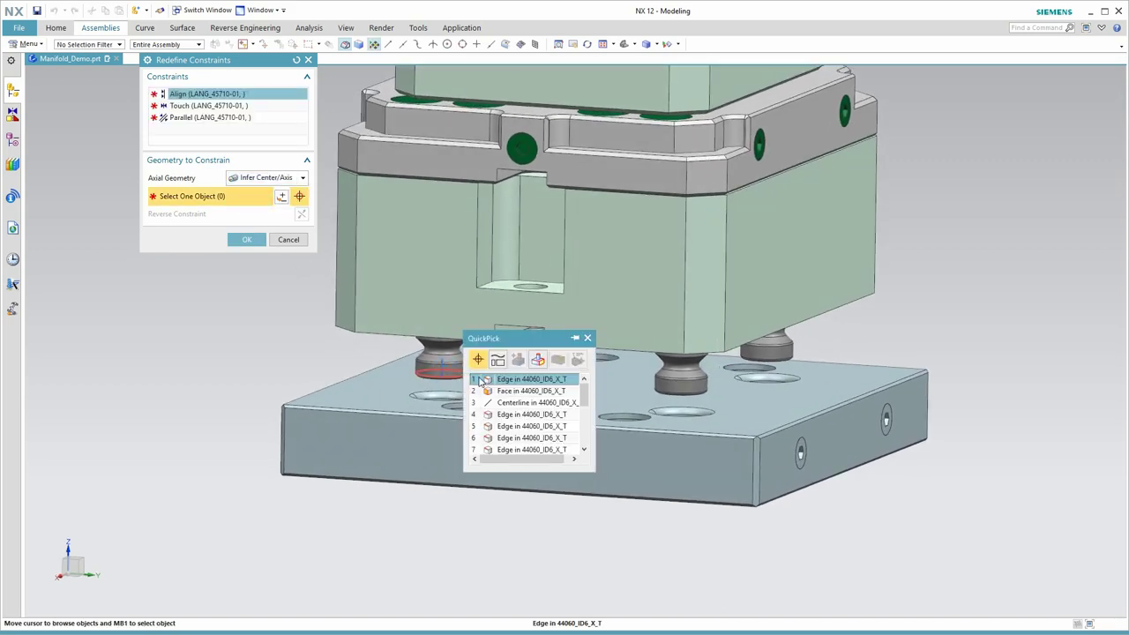
left_click(465, 401)
middle_click_drag(587, 417, 794, 481)
left_click(606, 360)
left_click(473, 356)
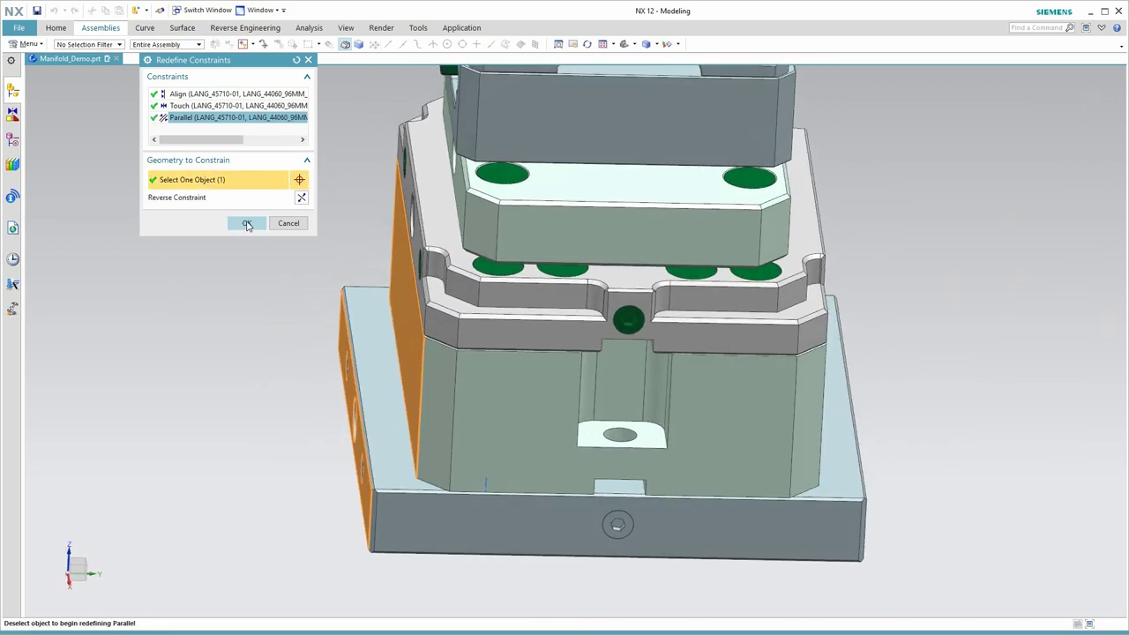
left_click(247, 222)
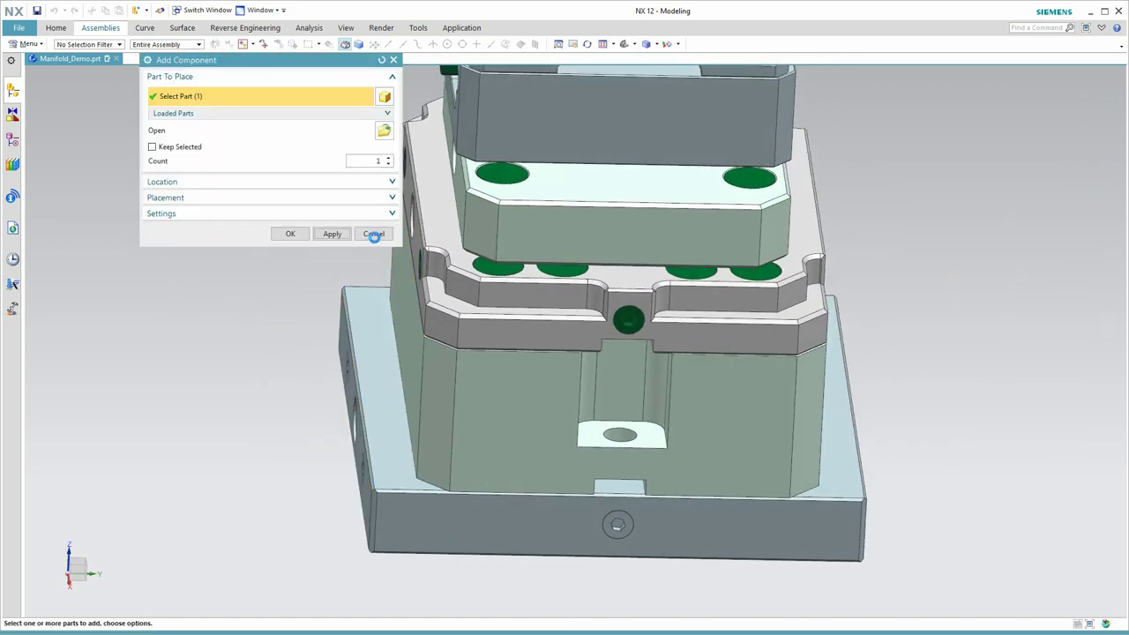
left_click(374, 234)
scroll(260, 287, "down", 5)
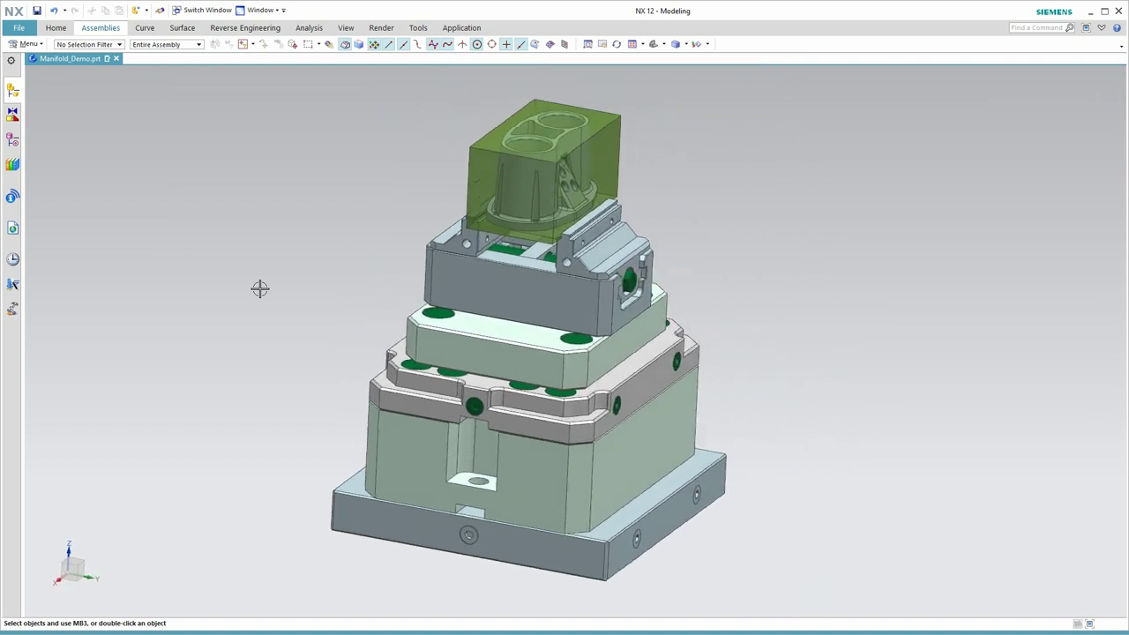
left_click(14, 91)
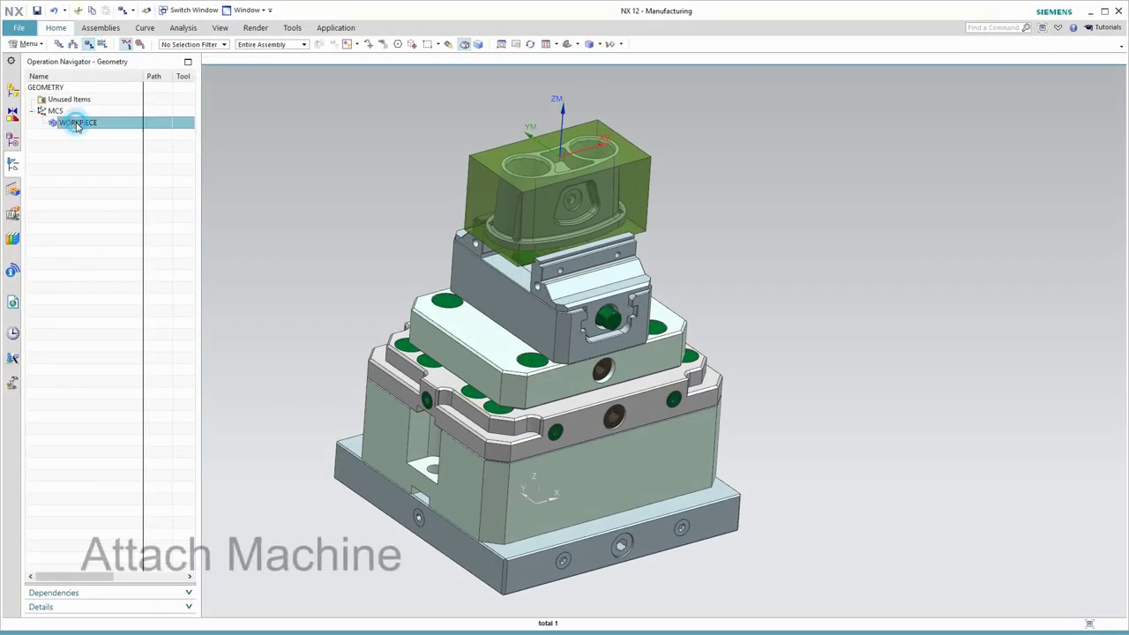
Assign the linked manifold body as the part and the block around it as the blank in the WORKPIECE geometry
double_click(77, 123)
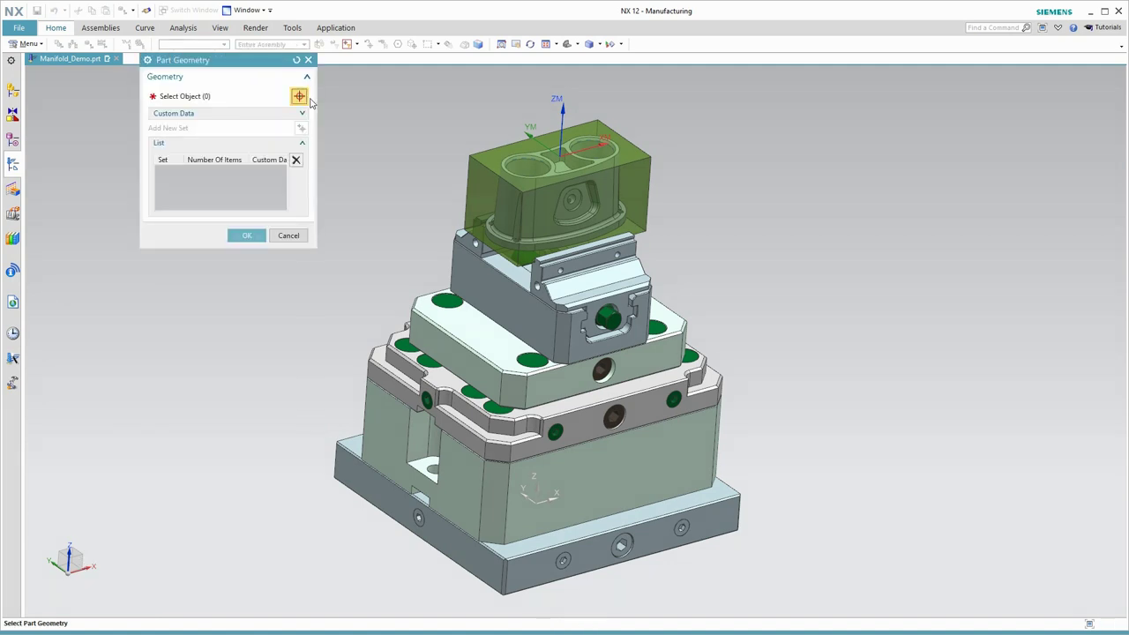
left_click(610, 162)
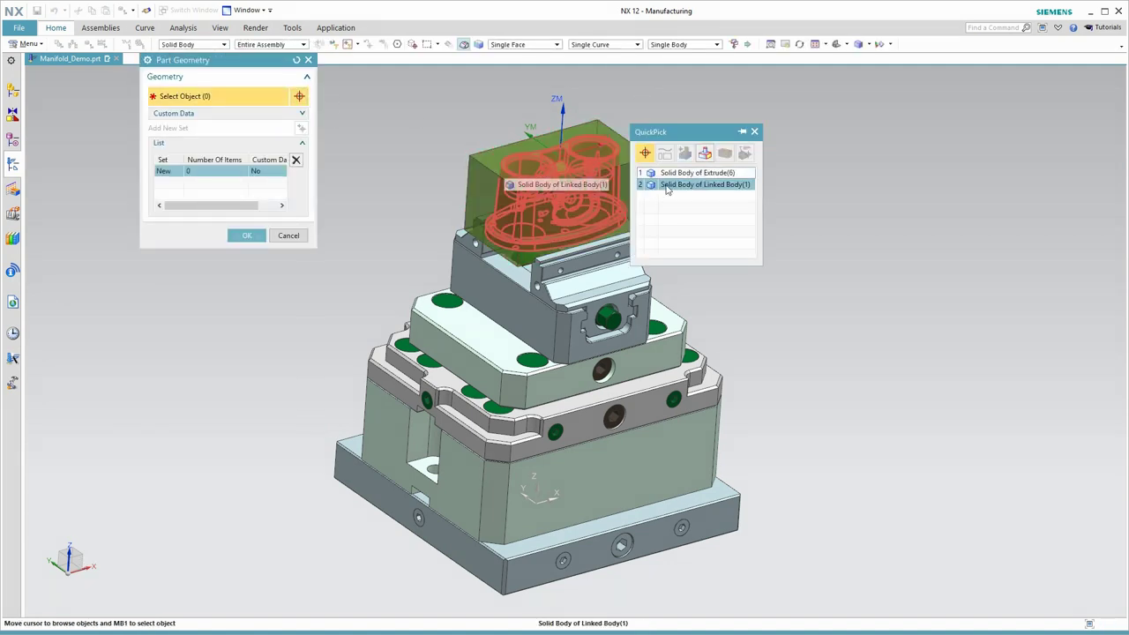
left_click(662, 190)
left_click(247, 280)
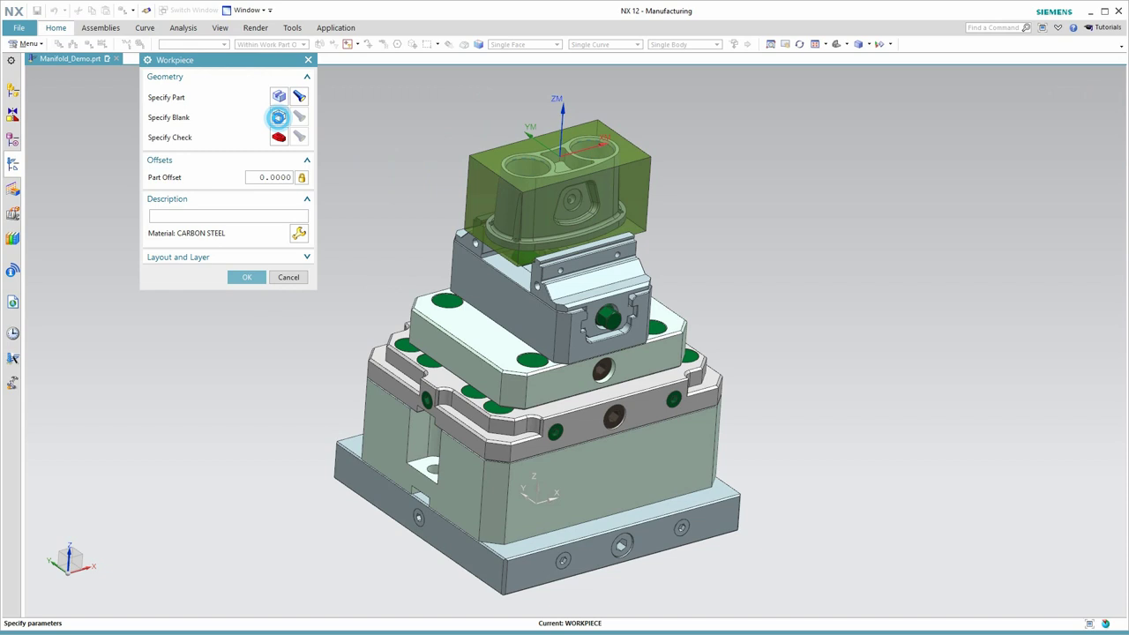
left_click(647, 162)
left_click(246, 319)
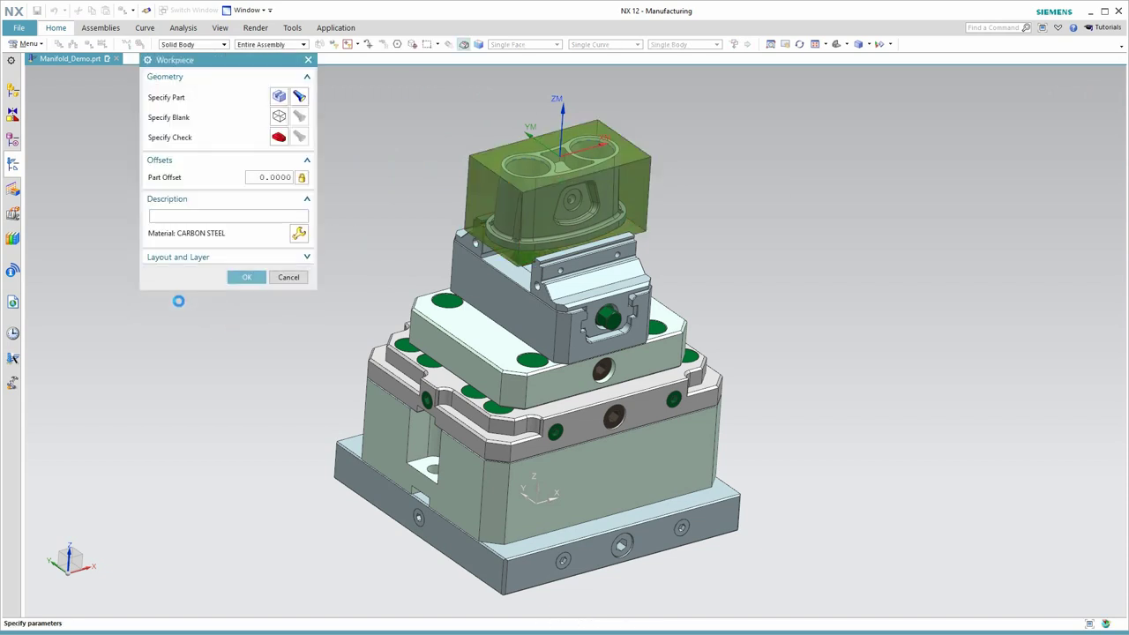
left_click(244, 279)
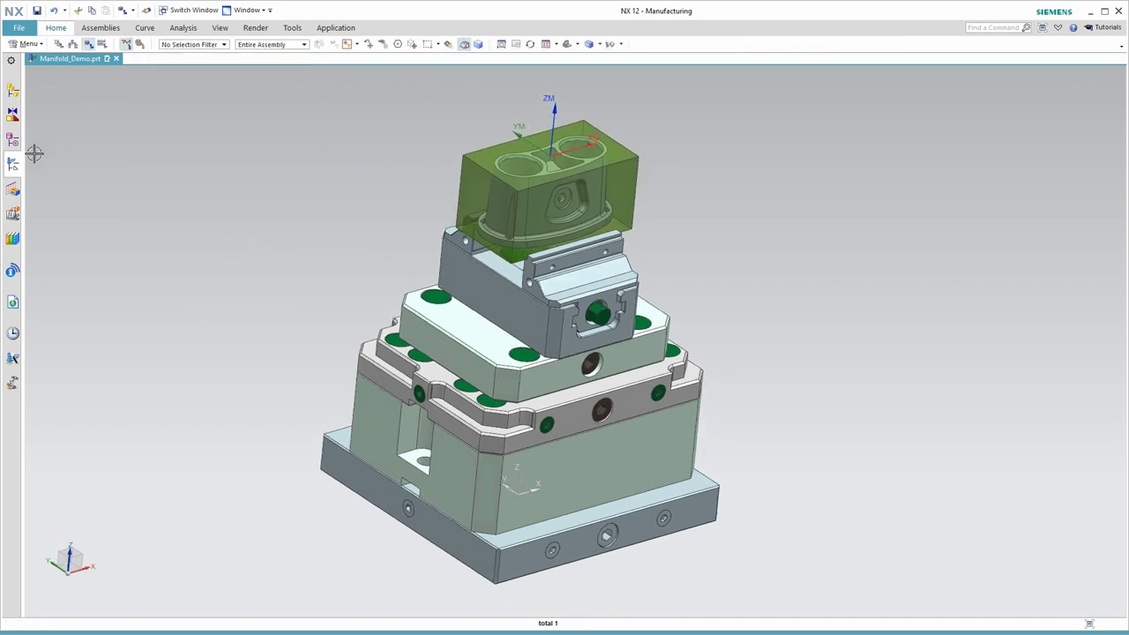
Replace the generic machine with the UMC_750 five-axis mill from the MILL class of the machine library
left_click(13, 166)
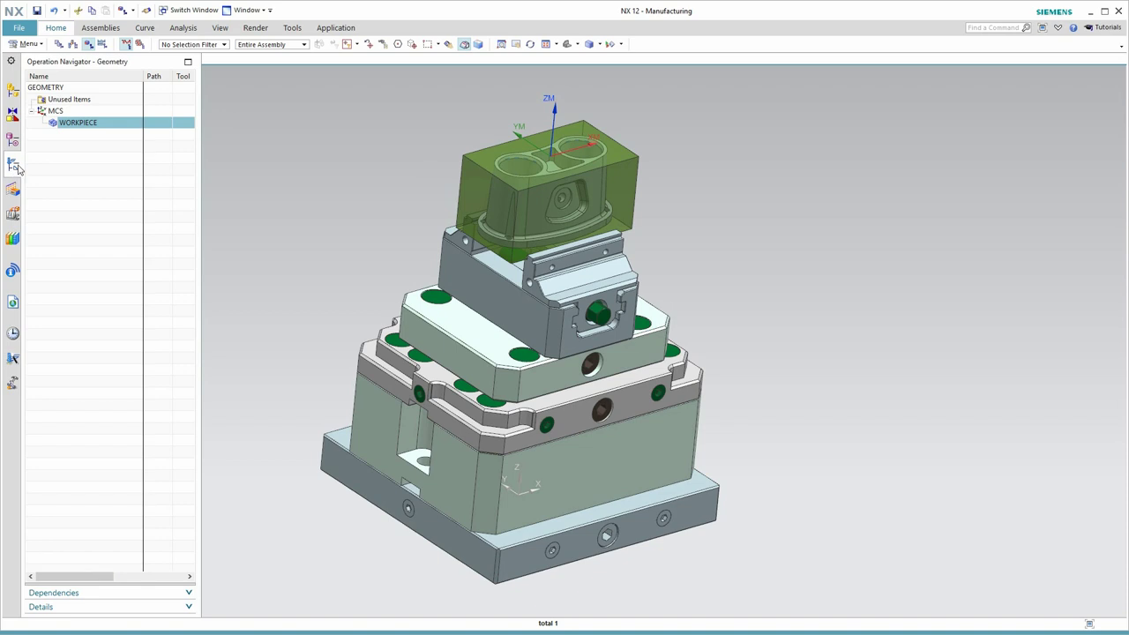
left_click(72, 45)
double_click(71, 87)
left_click(297, 95)
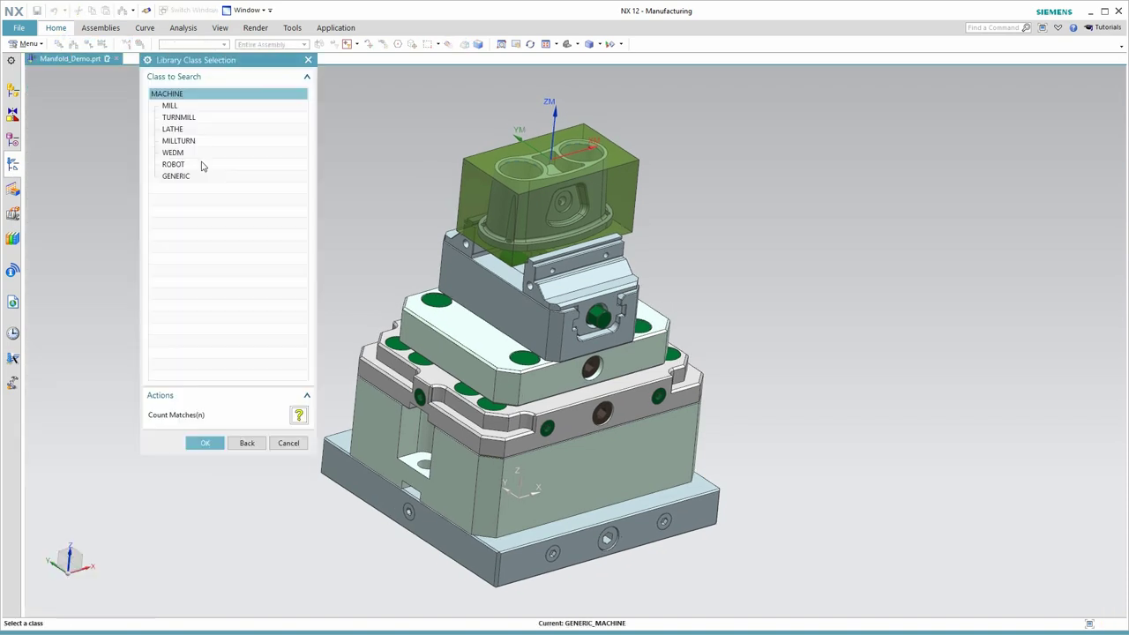
double_click(172, 105)
left_click(185, 153)
left_click(269, 409)
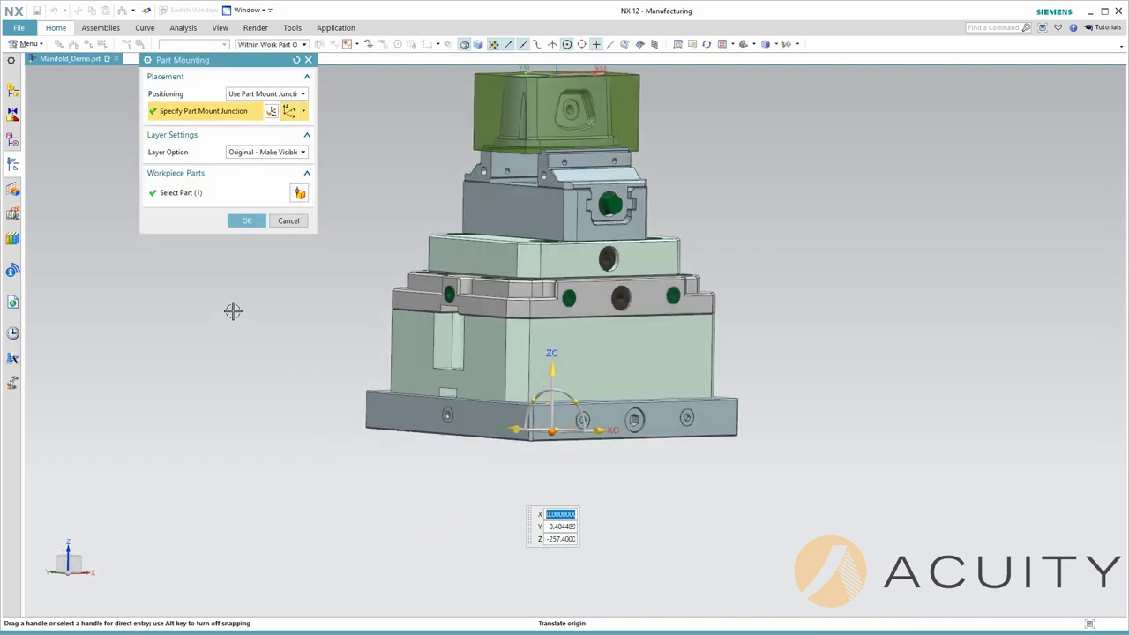
Mount the workpiece assembly on the machine using the part mount junction, and close the machine retrieval report and settings
left_click(248, 222)
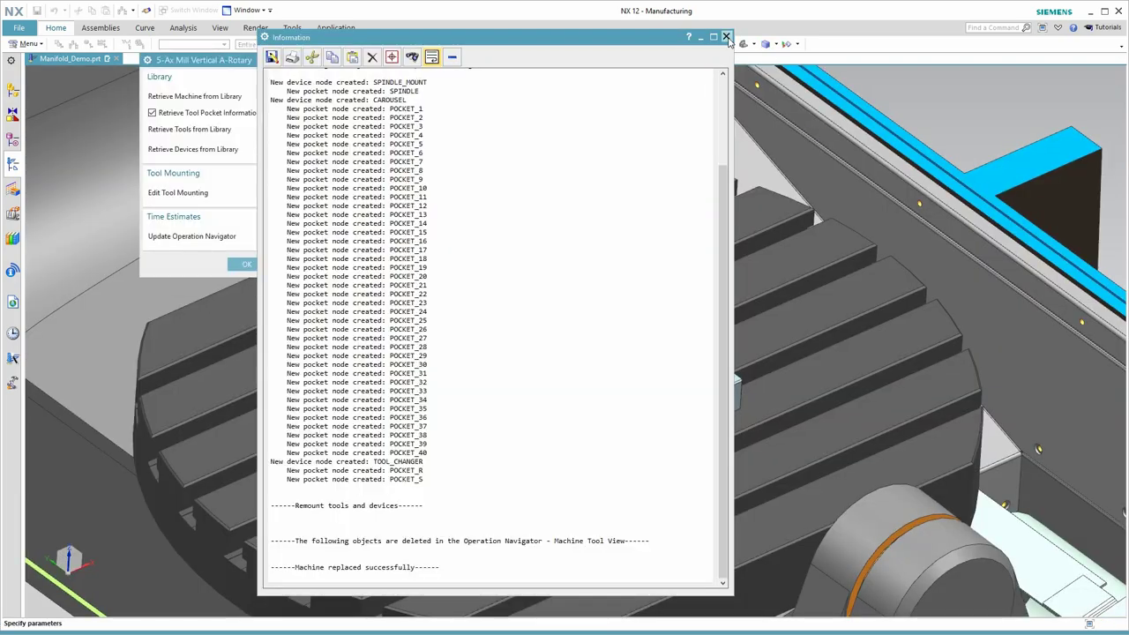
left_click(729, 37)
left_click(248, 263)
Preview the UMC_750's motion by jogging its X, Y, B and C axes in the machine axis positions
scroll(210, 314, "down", 7)
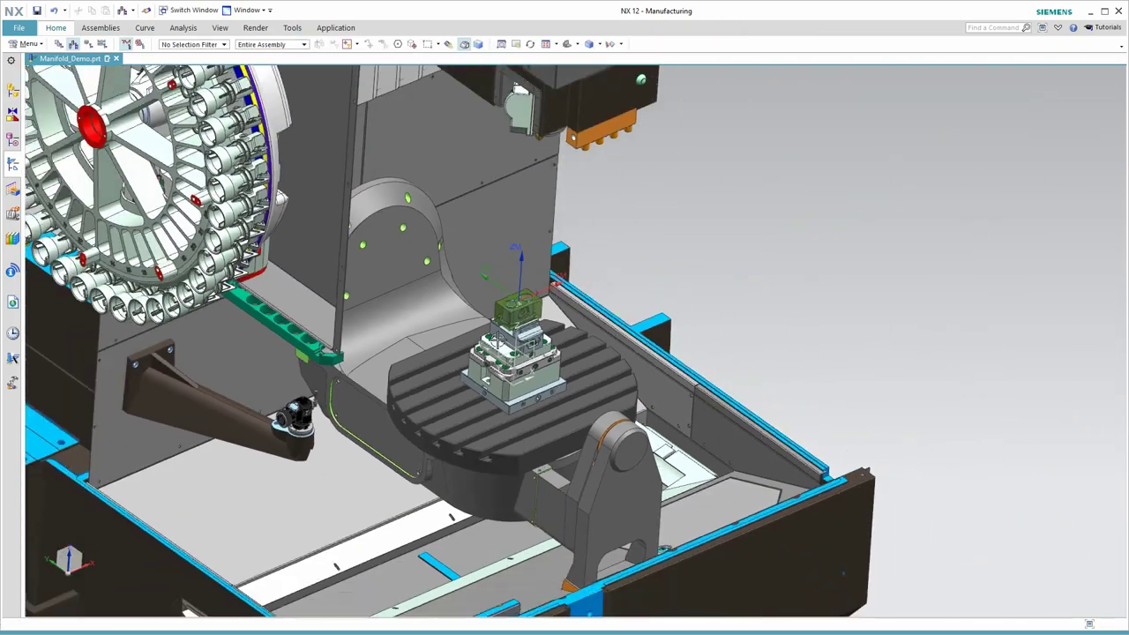
scroll(401, 328, "up", 4)
scroll(401, 328, "up", 1)
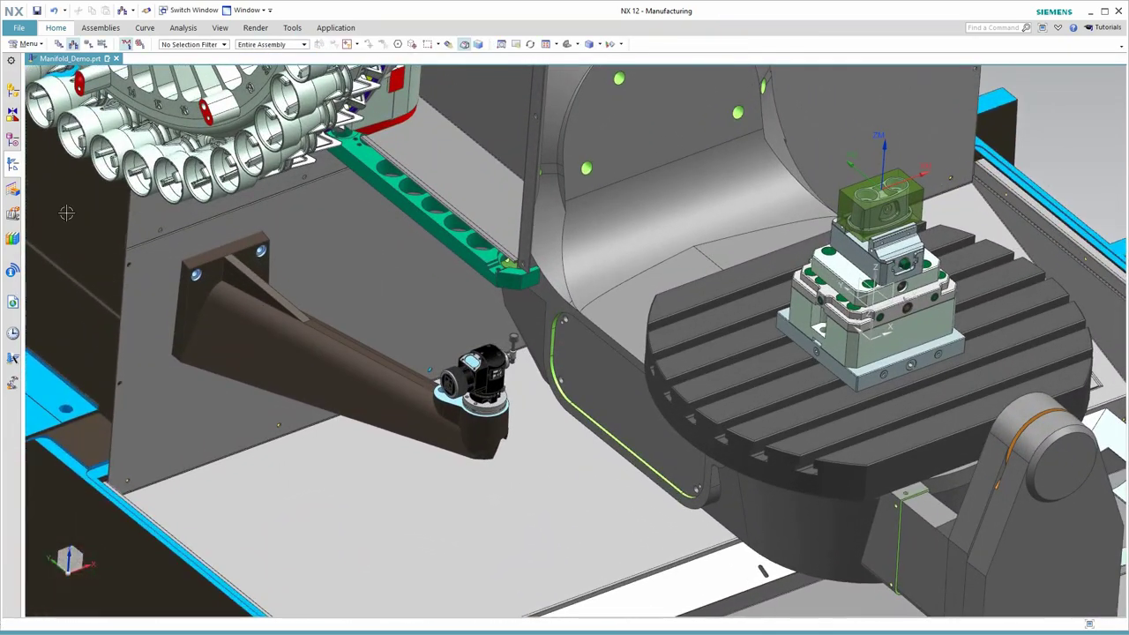
left_click(12, 213)
right_click(73, 234)
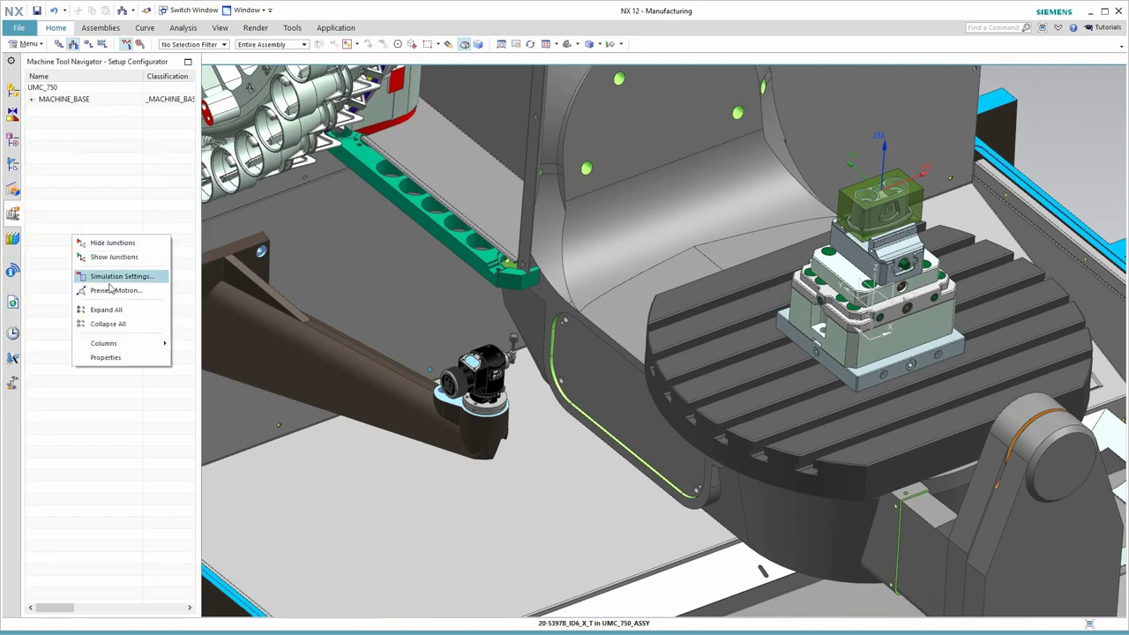
left_click(110, 288)
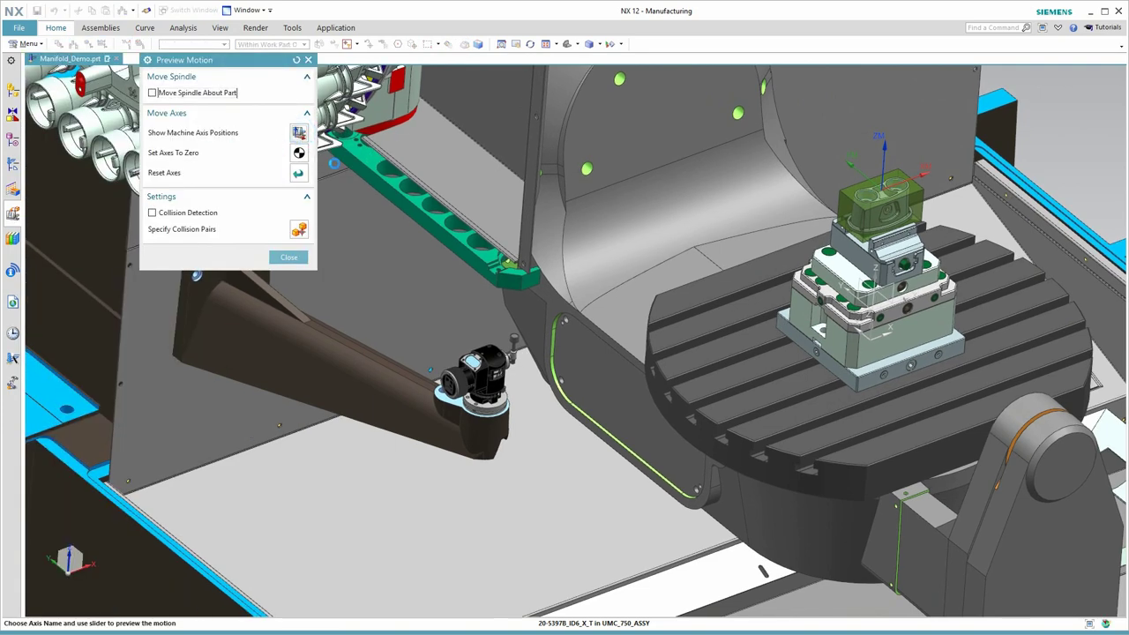
left_click(299, 134)
scroll(557, 441, "down", 3)
left_click_drag(752, 440, 731, 453)
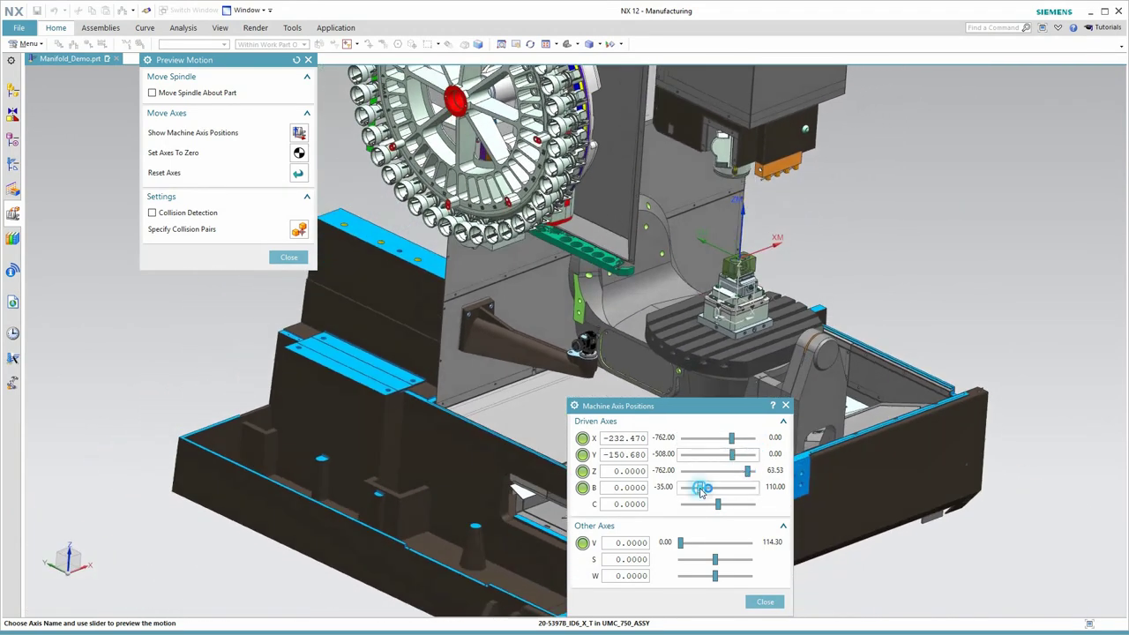
left_click_drag(699, 488, 721, 511)
left_click(765, 602)
left_click(289, 256)
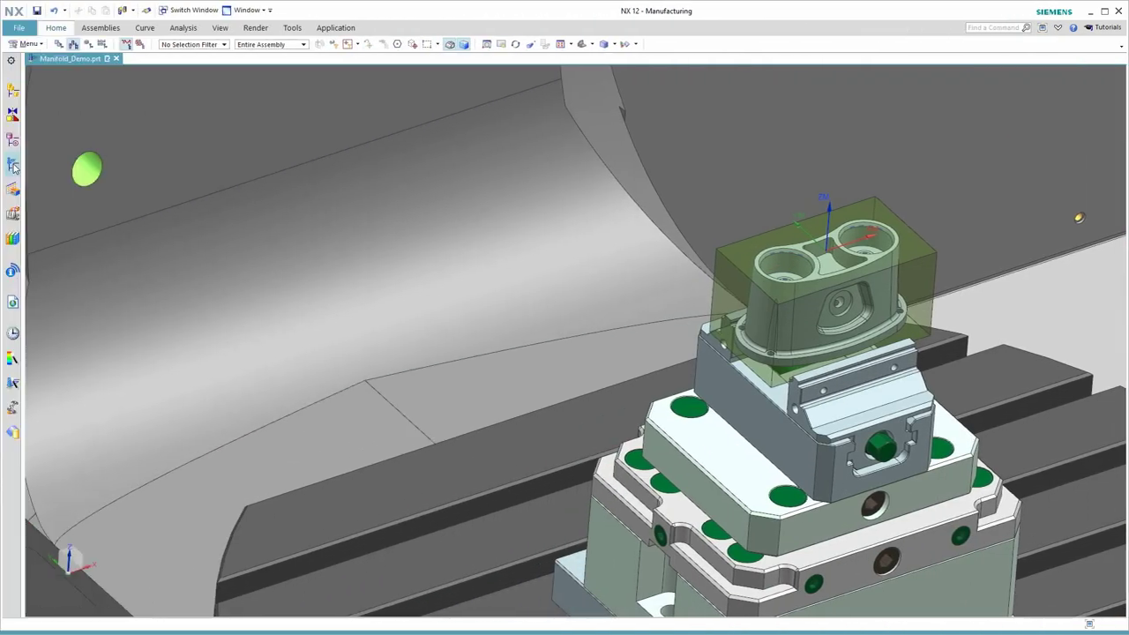
Search the tool library's Milling class for millimetre tools with the description UMC_750
left_click(12, 163)
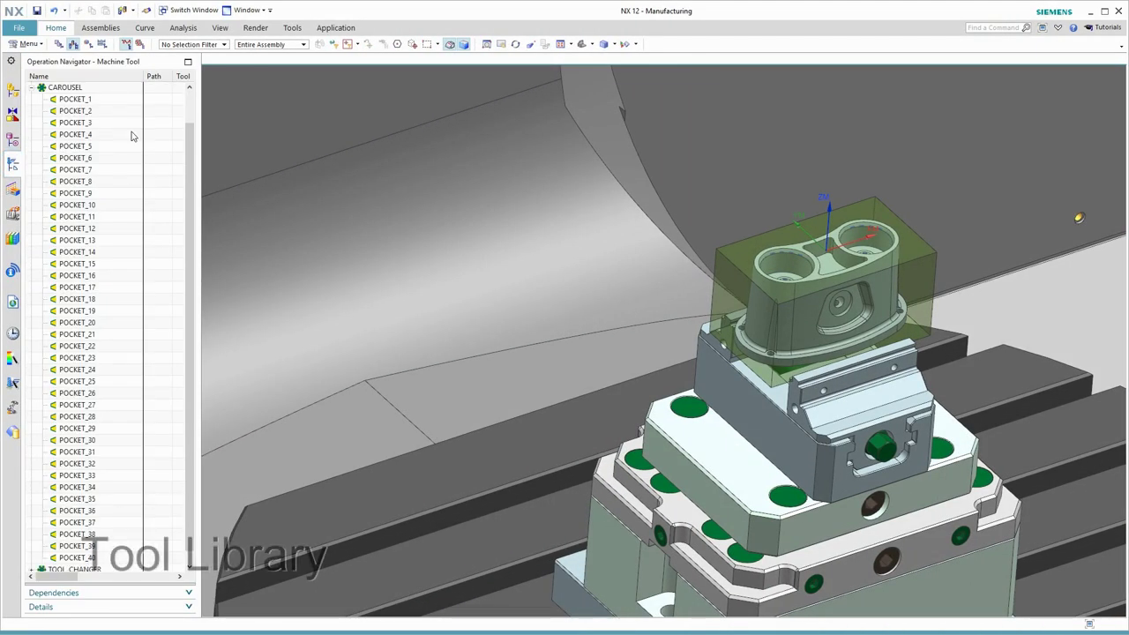
left_click(56, 27)
left_click(24, 55)
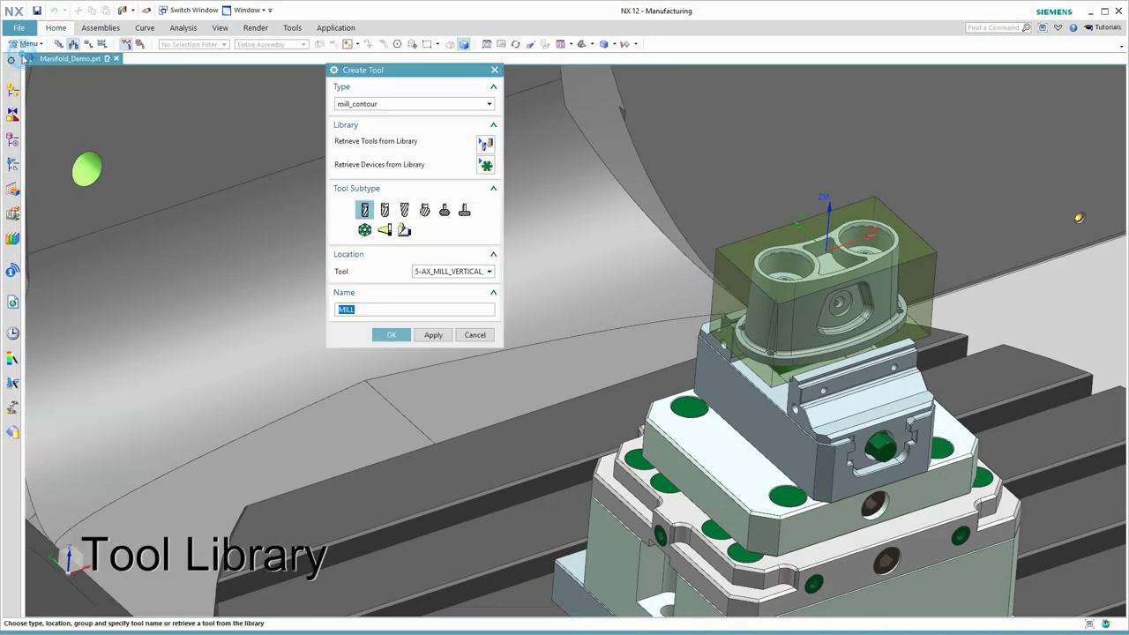
left_click(486, 143)
left_click(355, 114)
left_click(392, 409)
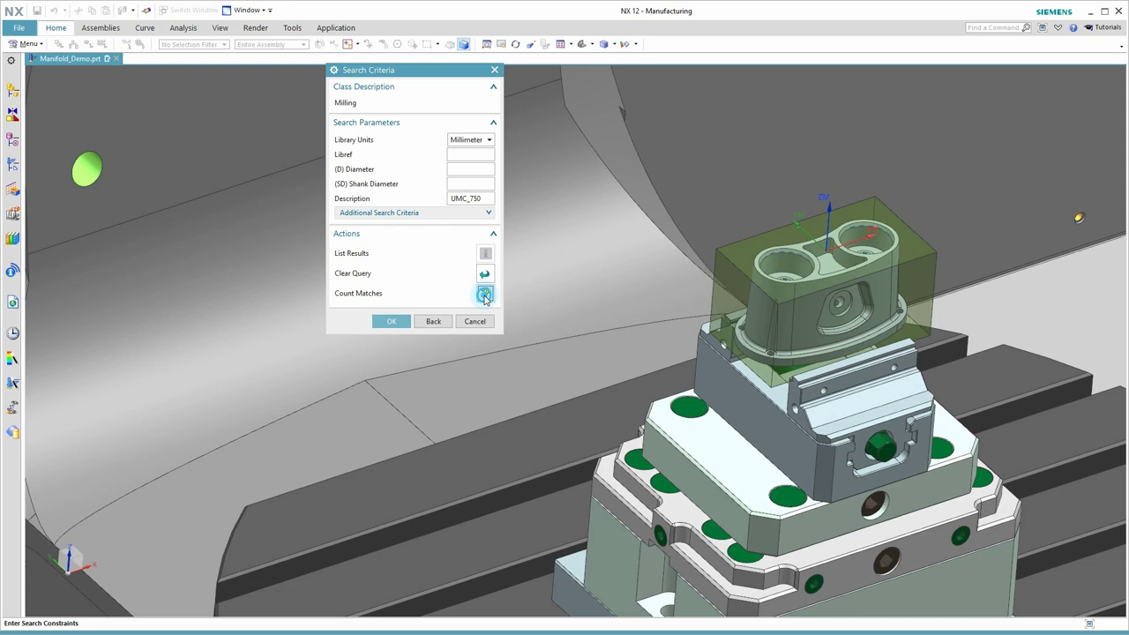
Retrieve all matching UMC_750 milling tools into the carousel pockets and finish tool creation
left_click(364, 151)
left_click(361, 246, "shift")
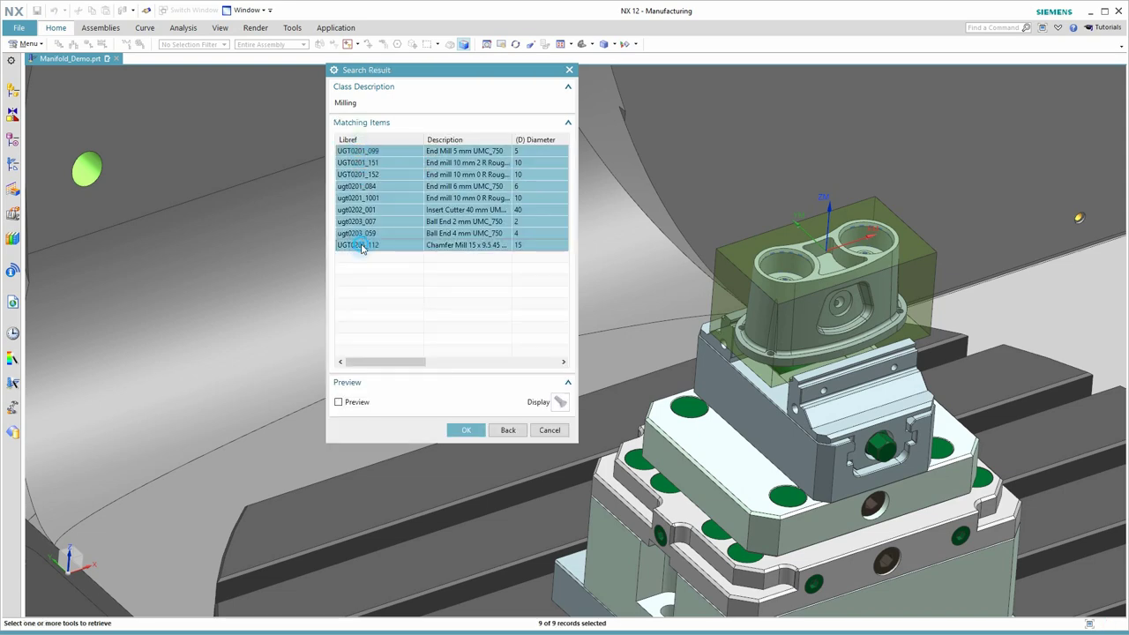
left_click(466, 430)
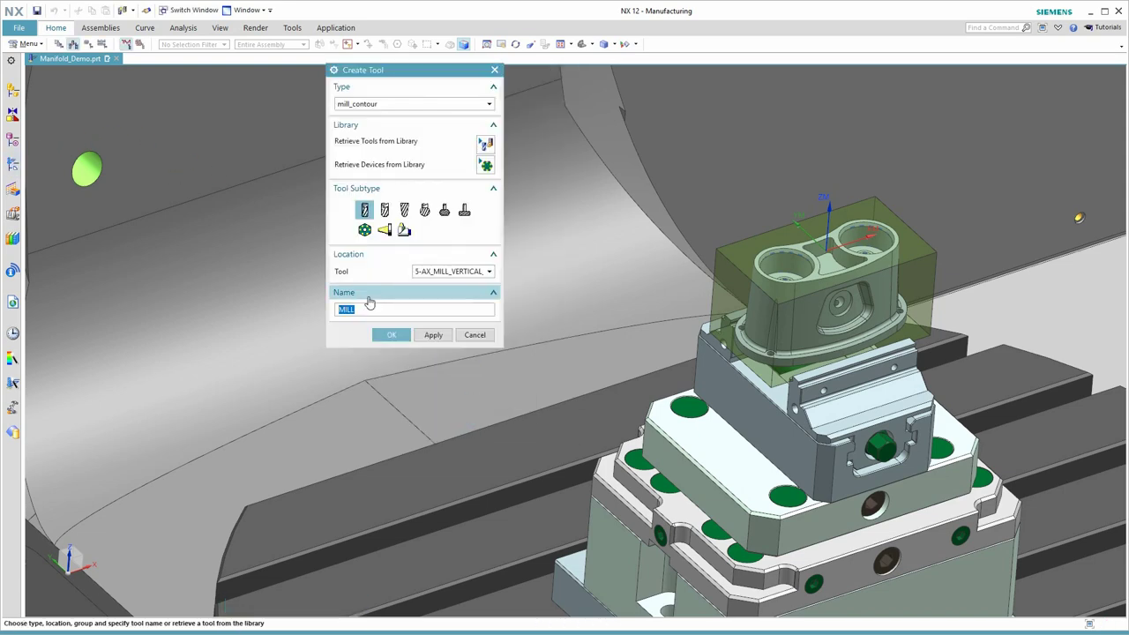
left_click(474, 330)
scroll(94, 139, "up", 1)
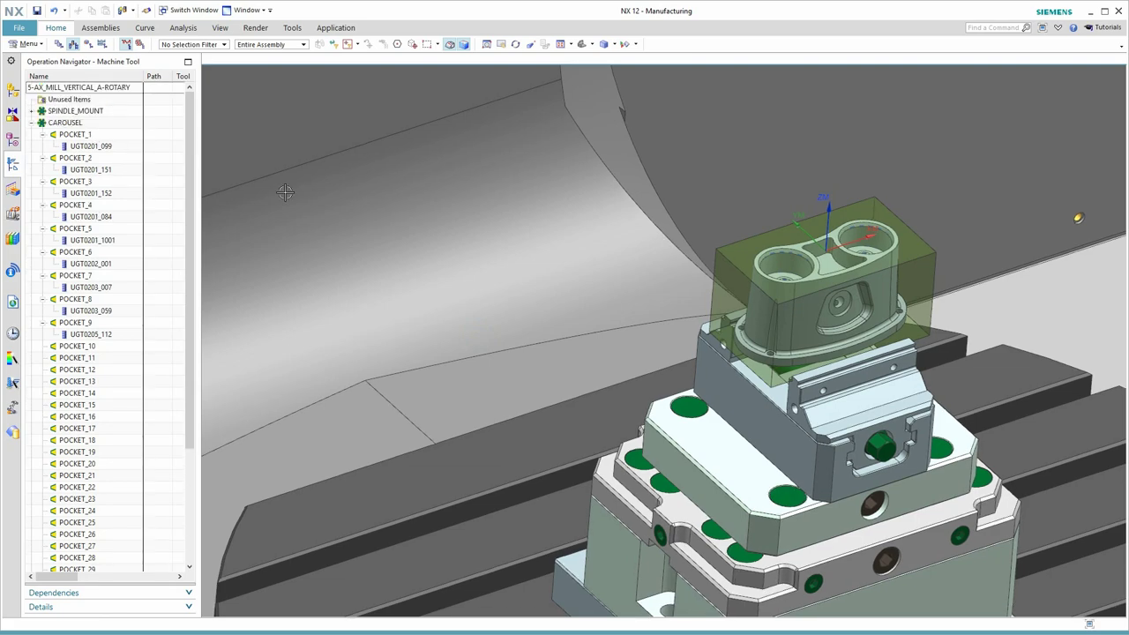
Move the insert cutter UGT0202_001 from POCKET_6 to POCKET_12 of the carousel
scroll(468, 227, "down", 6)
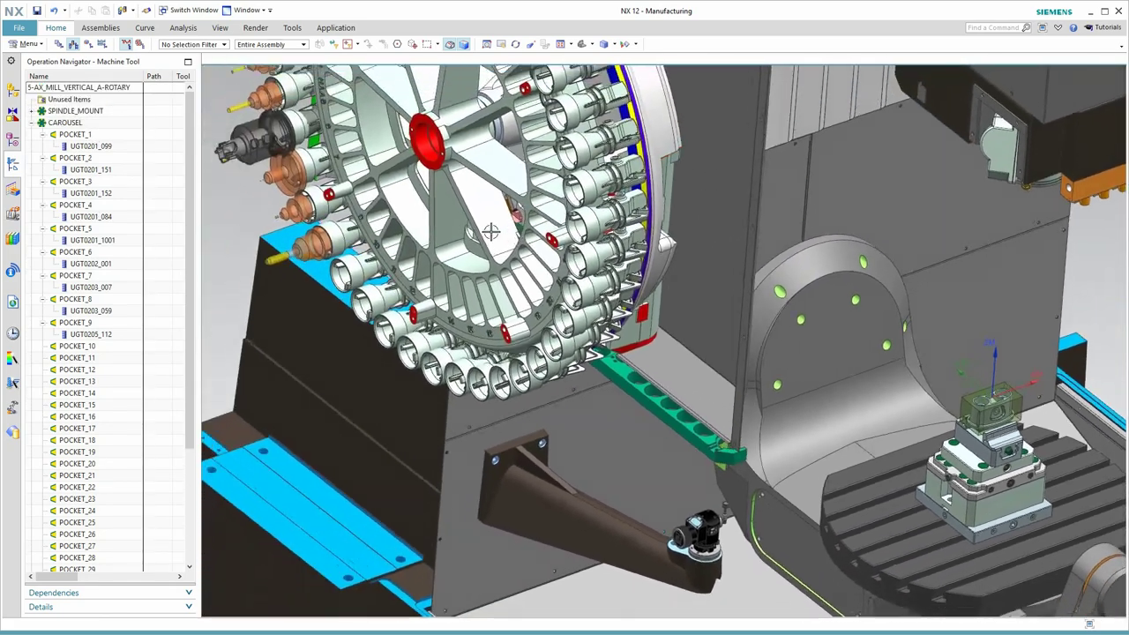
middle_click_drag(491, 231, 556, 246)
left_click(91, 264)
left_click_drag(91, 263, 81, 375)
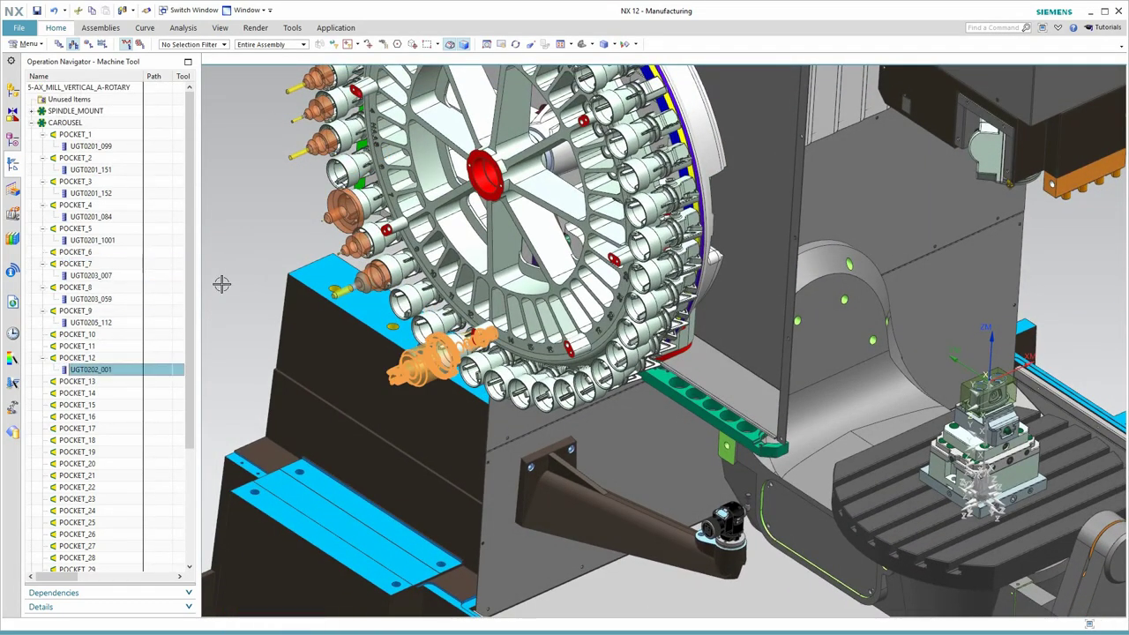
left_click(239, 254)
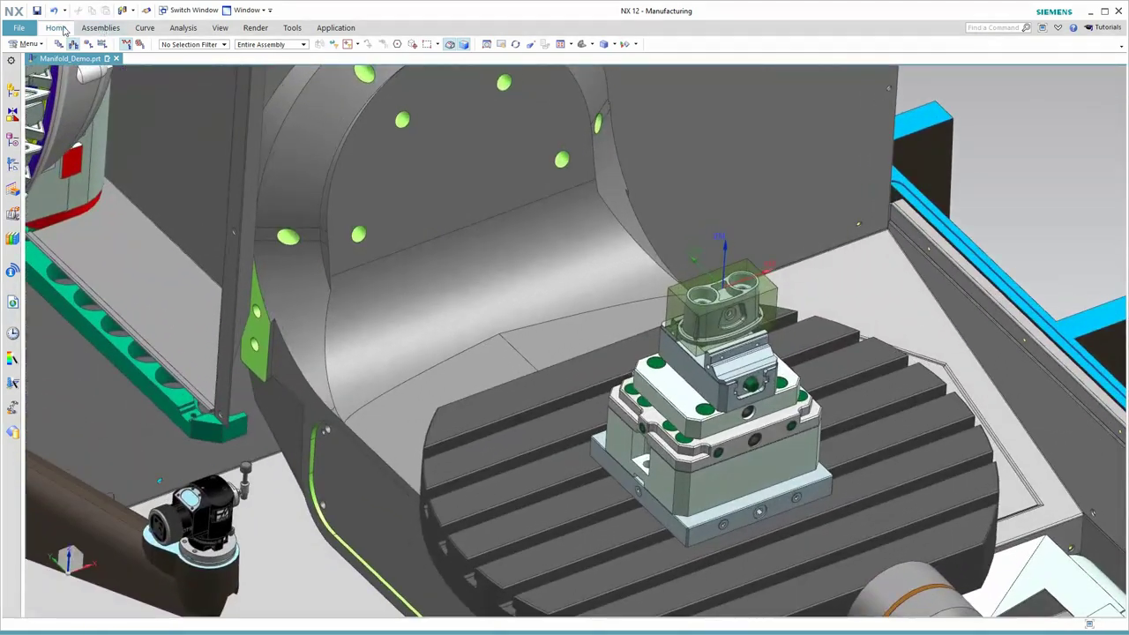
Create the manifold-type operation FACE_TOP on WORKPIECE with the 40 mm insert cutter UGT0202_001 and the MILL_FINISH method
left_click(59, 31)
left_click(84, 54)
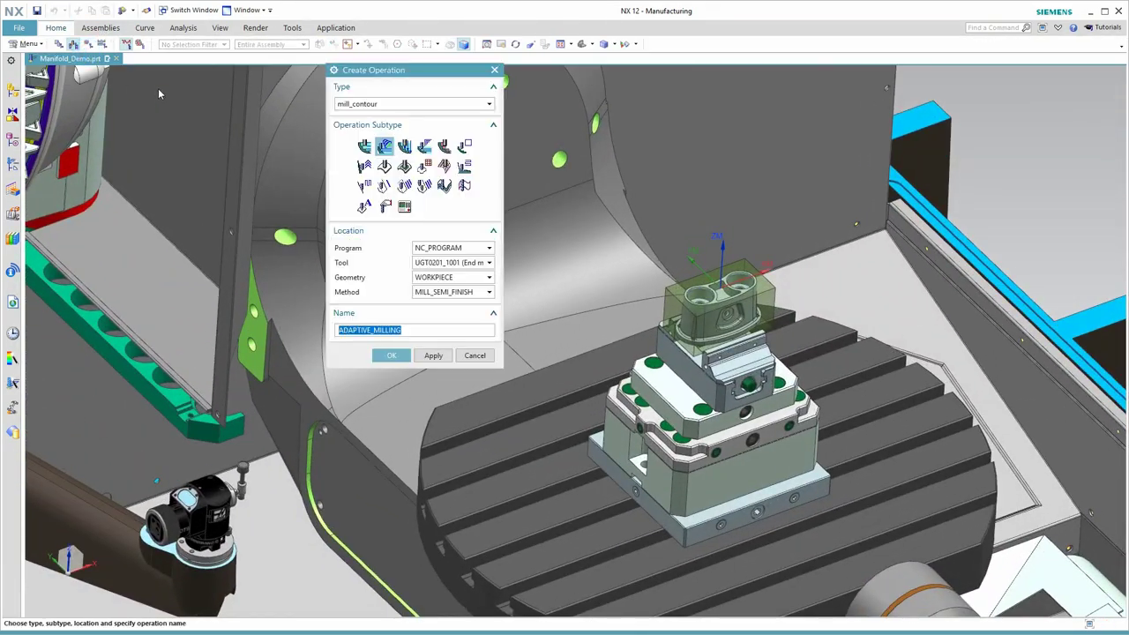
left_click(450, 105)
left_click(446, 154)
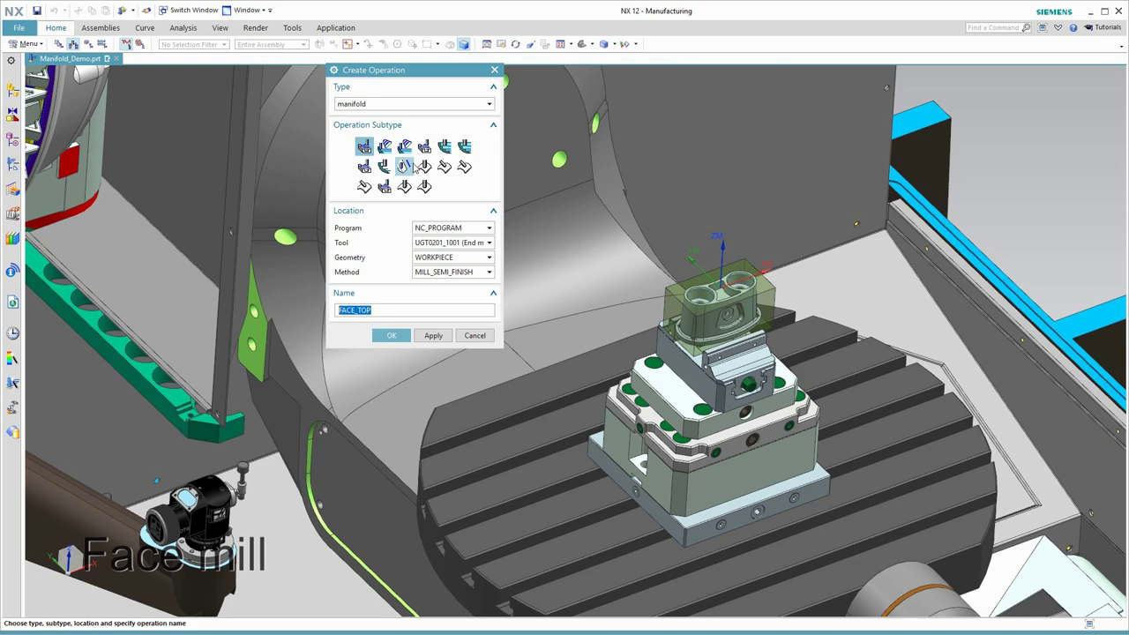
left_click(364, 146)
left_click(488, 243)
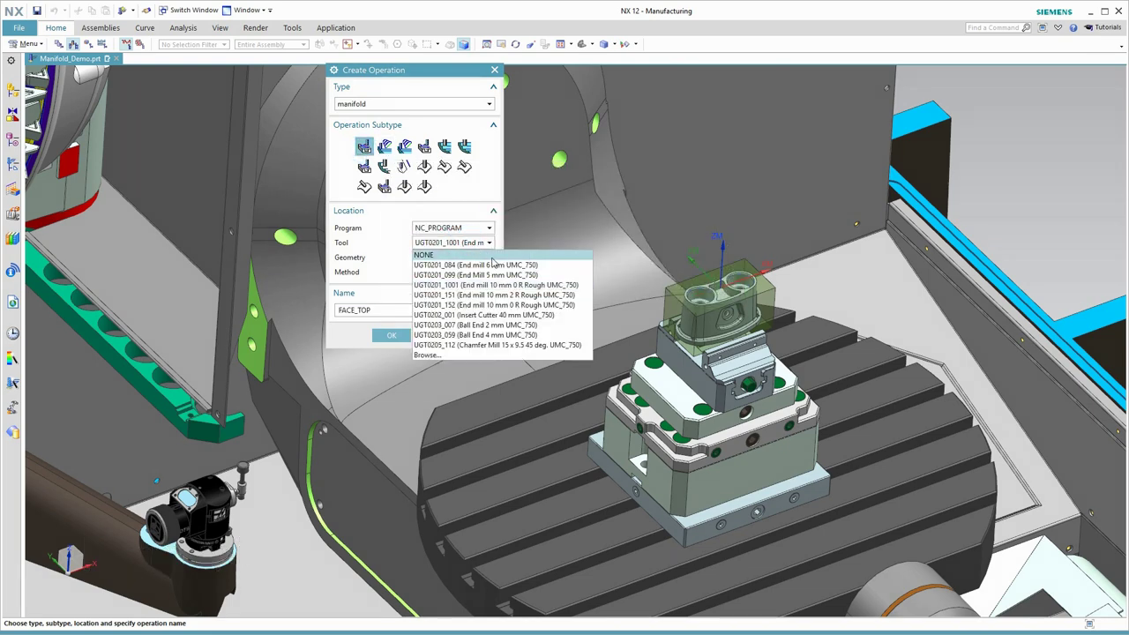
left_click(521, 318)
left_click(454, 272)
left_click(441, 284)
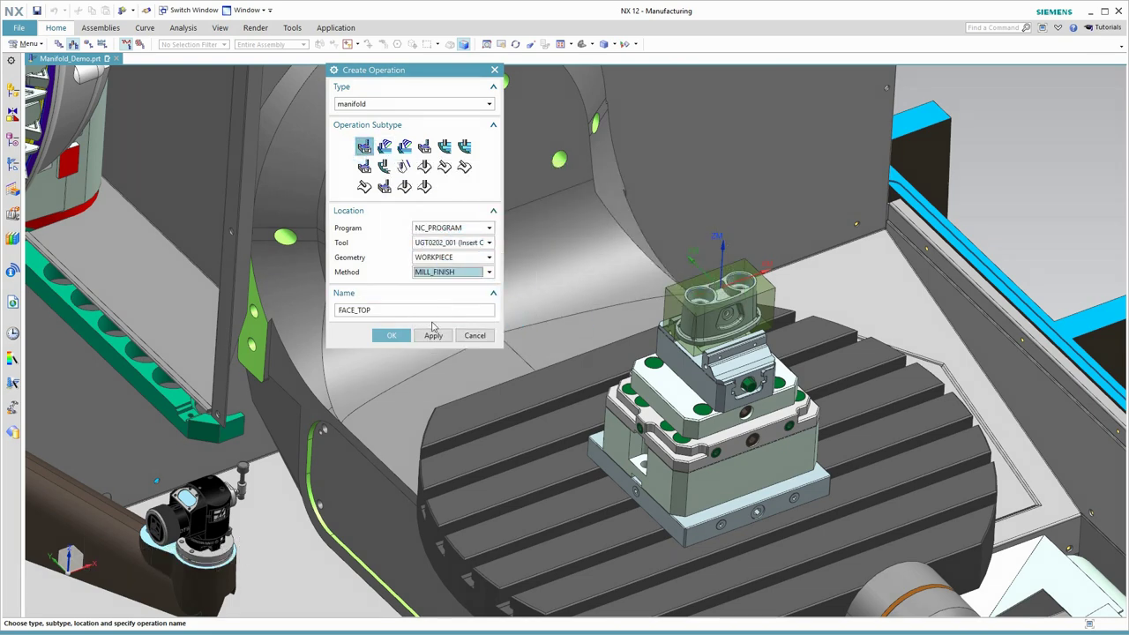
left_click(397, 337)
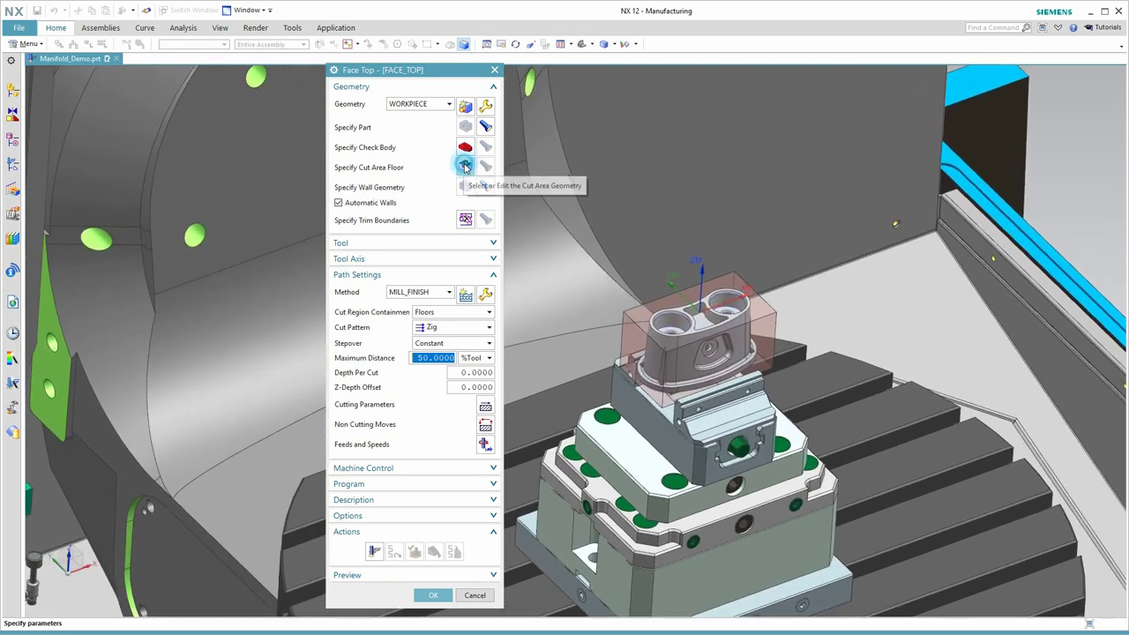
Assign the manifold's top face as the cut area floor, generate the FACE_TOP tool path and accept the operation
left_click(469, 156)
left_click(717, 299)
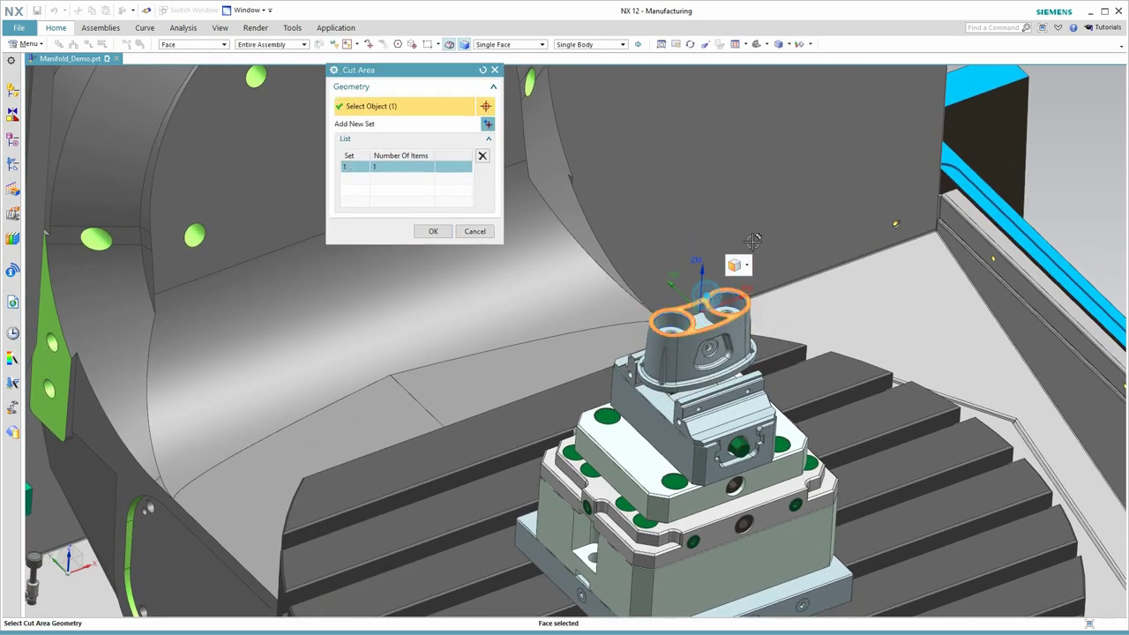
left_click(434, 231)
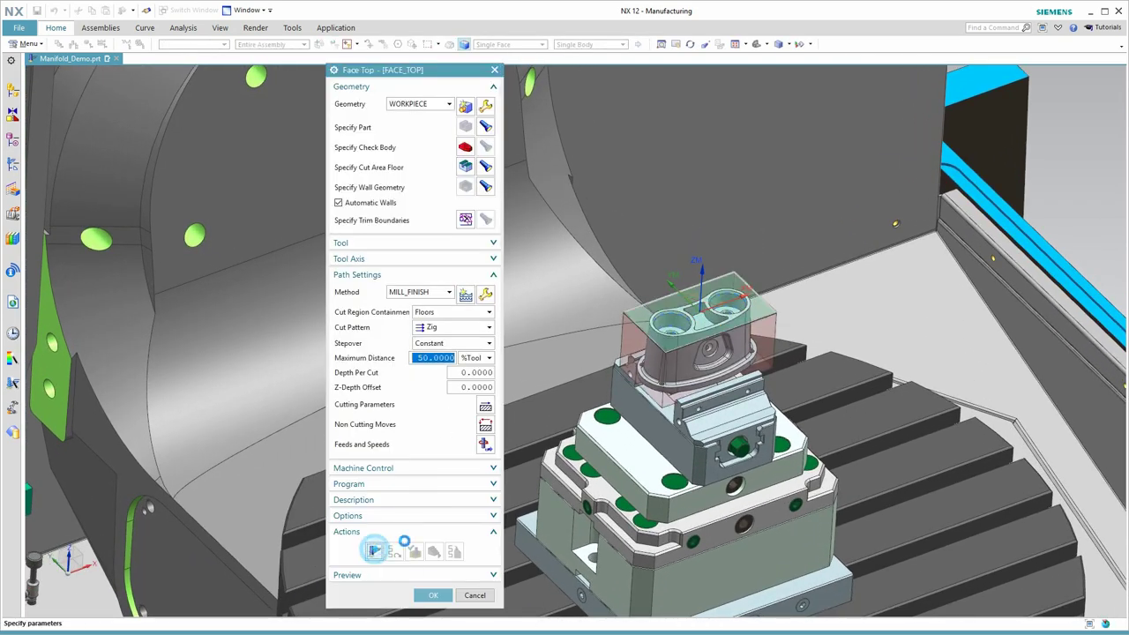
scroll(600, 340, "up", 4)
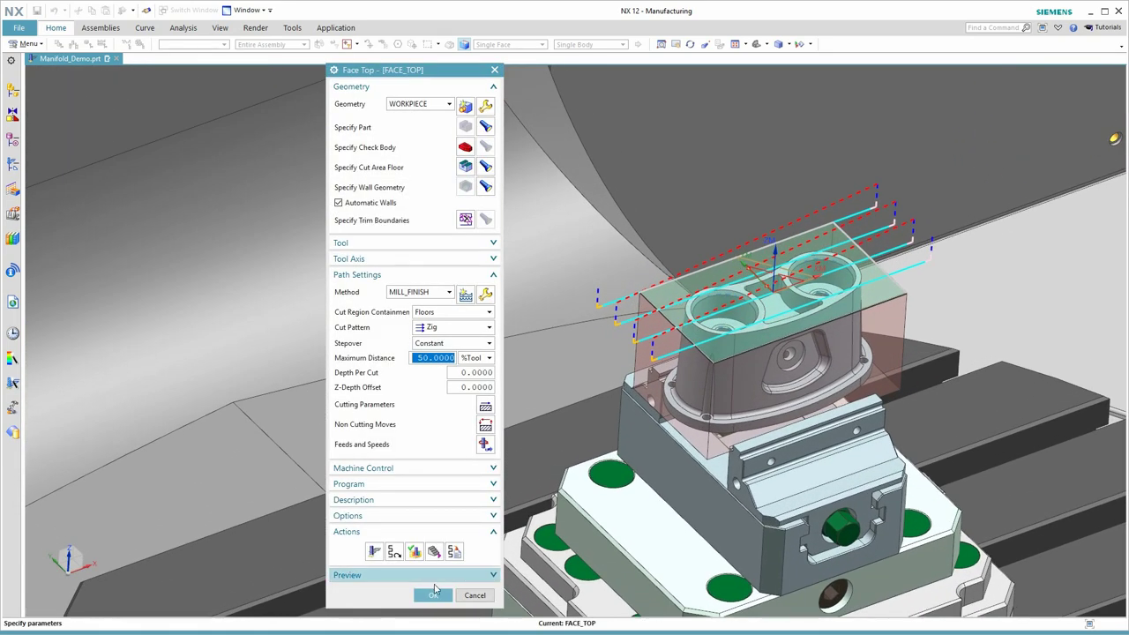
left_click(434, 591)
Create the manifold-type operation ROUGH_PERIPHERY on WORKPIECE with the 10 mm end mill UGT0201_1001 and the MILL_SEMI_FINISH method
left_click(56, 27)
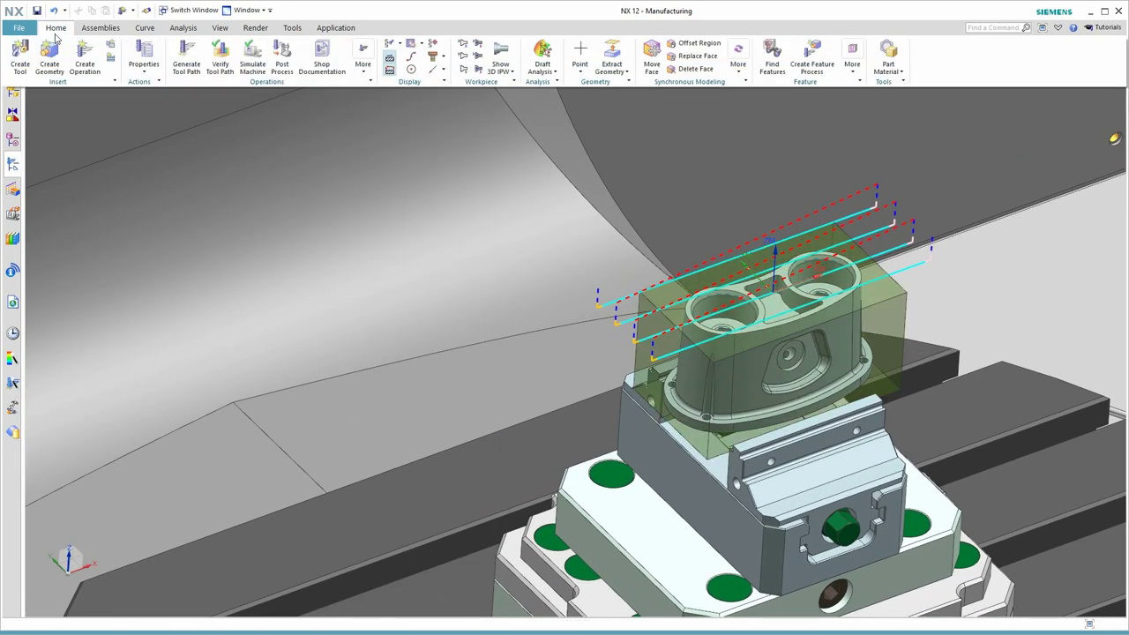
left_click(84, 52)
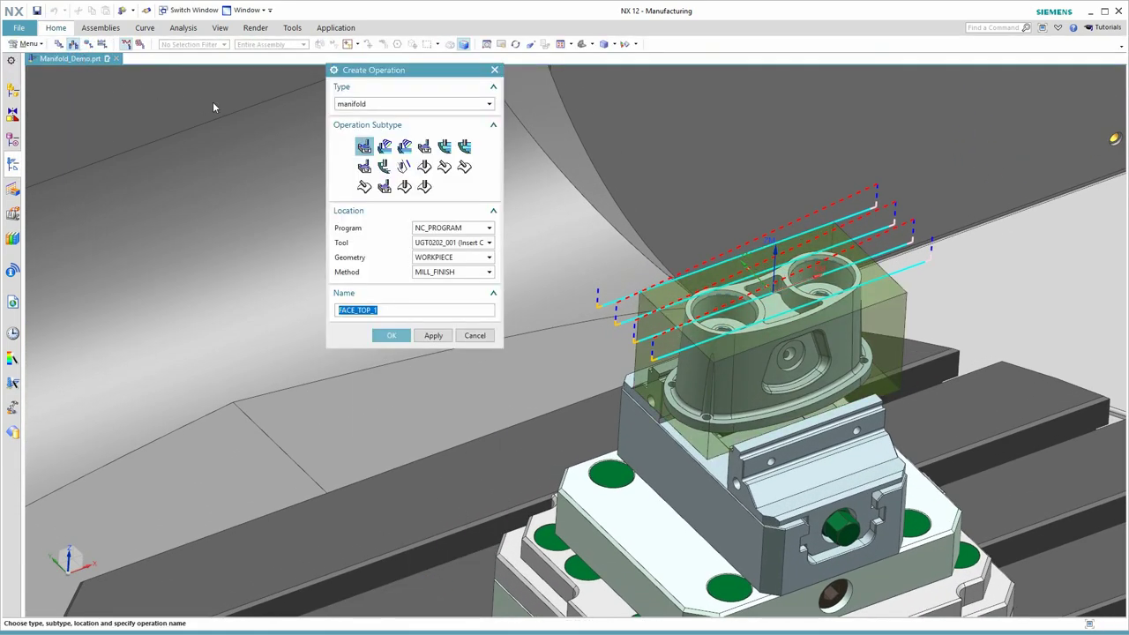
left_click(454, 242)
left_click(472, 287)
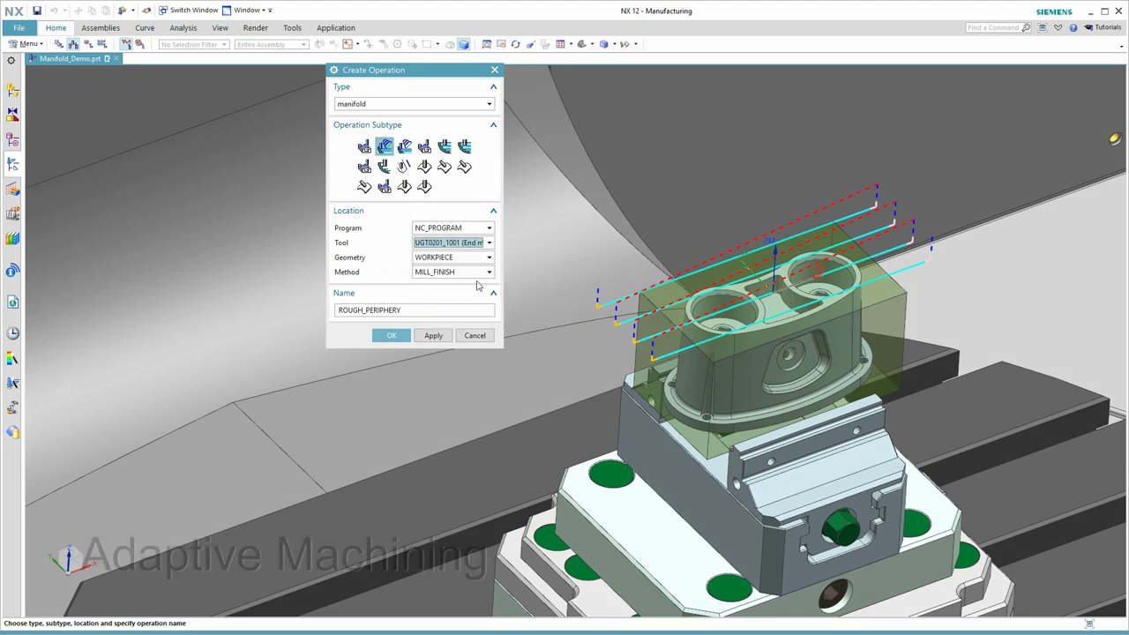
left_click(477, 272)
left_click(446, 316)
left_click(390, 335)
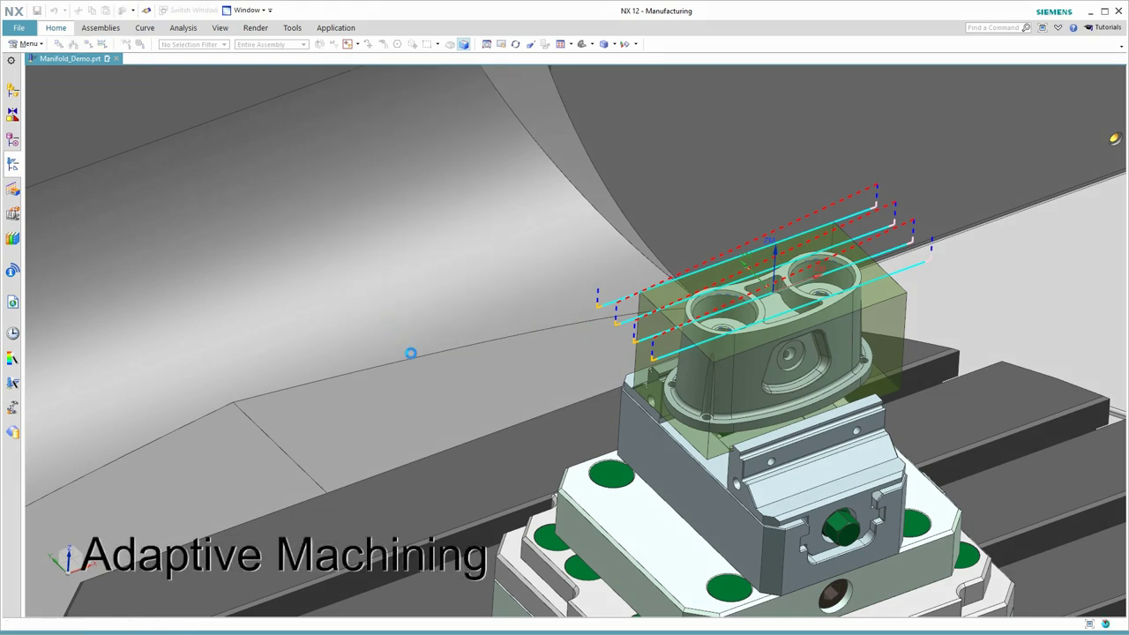
Limit the ROUGH_PERIPHERY cut levels to the upper face of the manifold's base flange
scroll(532, 381, "up", 5)
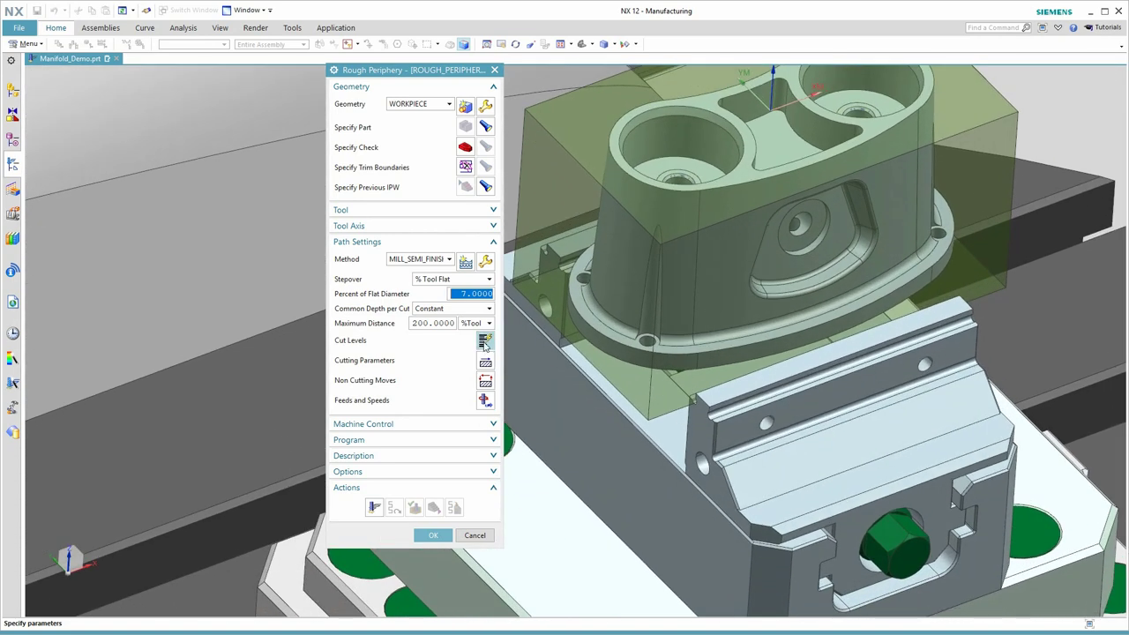
left_click(485, 341)
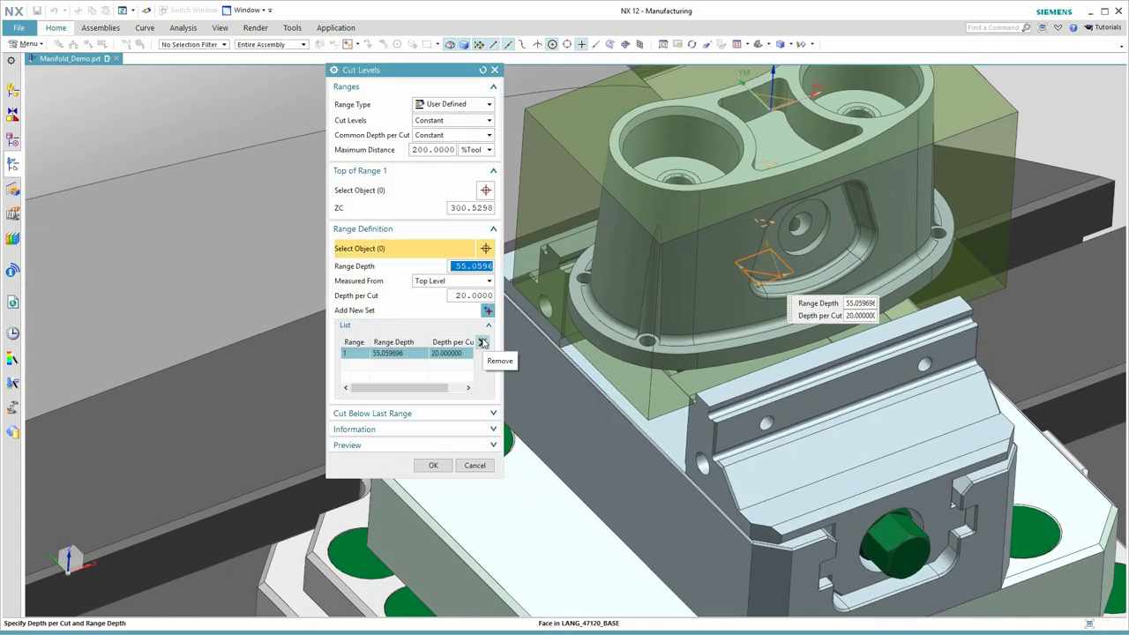
left_click(693, 335)
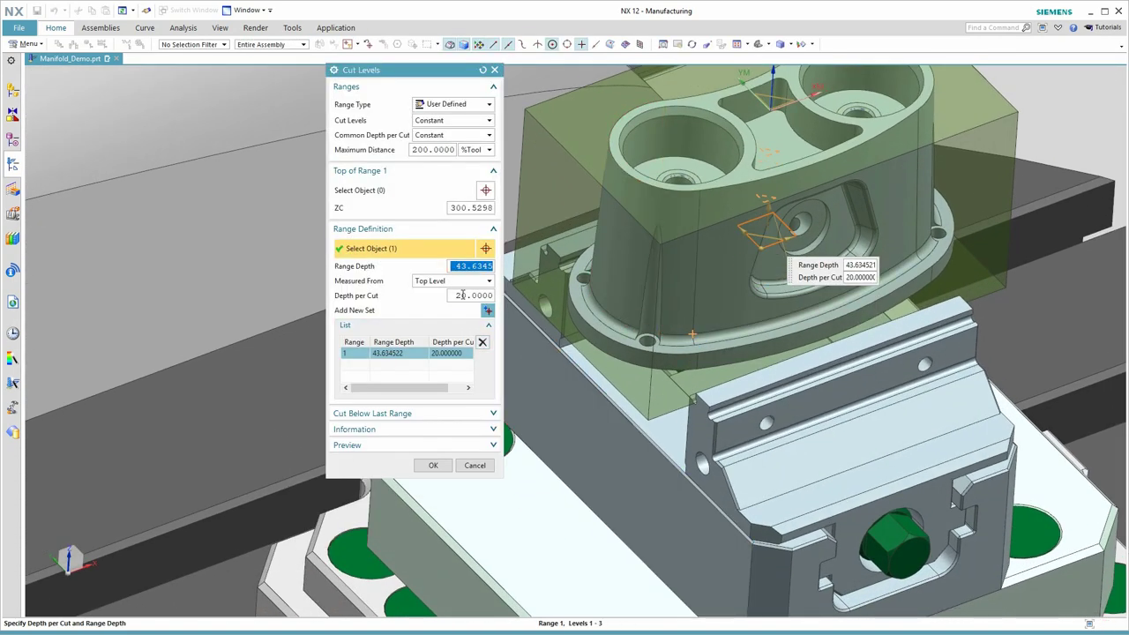
left_click(434, 466)
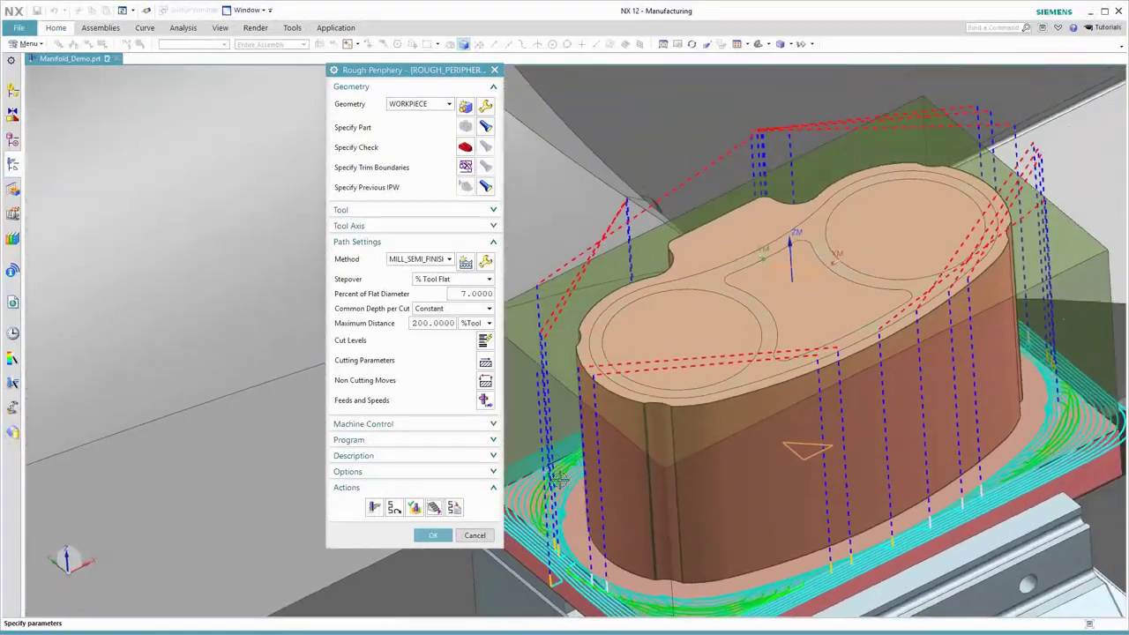
Accept the ROUGH_PERIPHERY operation and hide the translucent stock block Extrude (6)
left_click(433, 536)
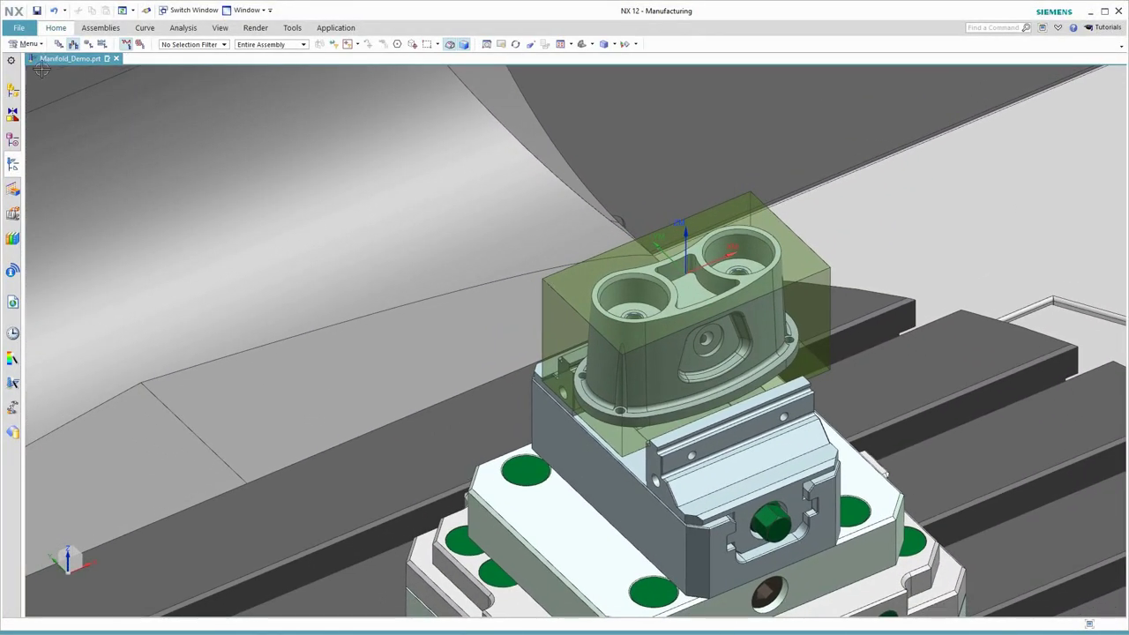
left_click(12, 141)
right_click(87, 232)
left_click(108, 239)
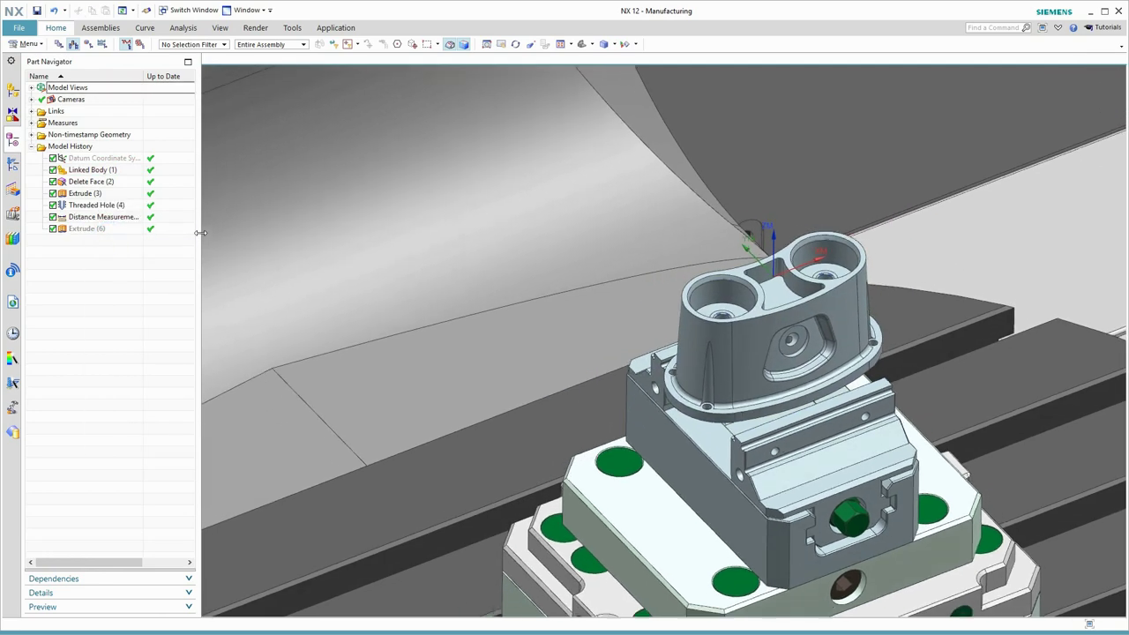
Hide the umc_750 machine and the LANG_45710-01, LANG_44060, LANG_45400 and LANG_45160 fixture components, keeping the vise displayed
left_click(15, 94)
left_click(52, 194)
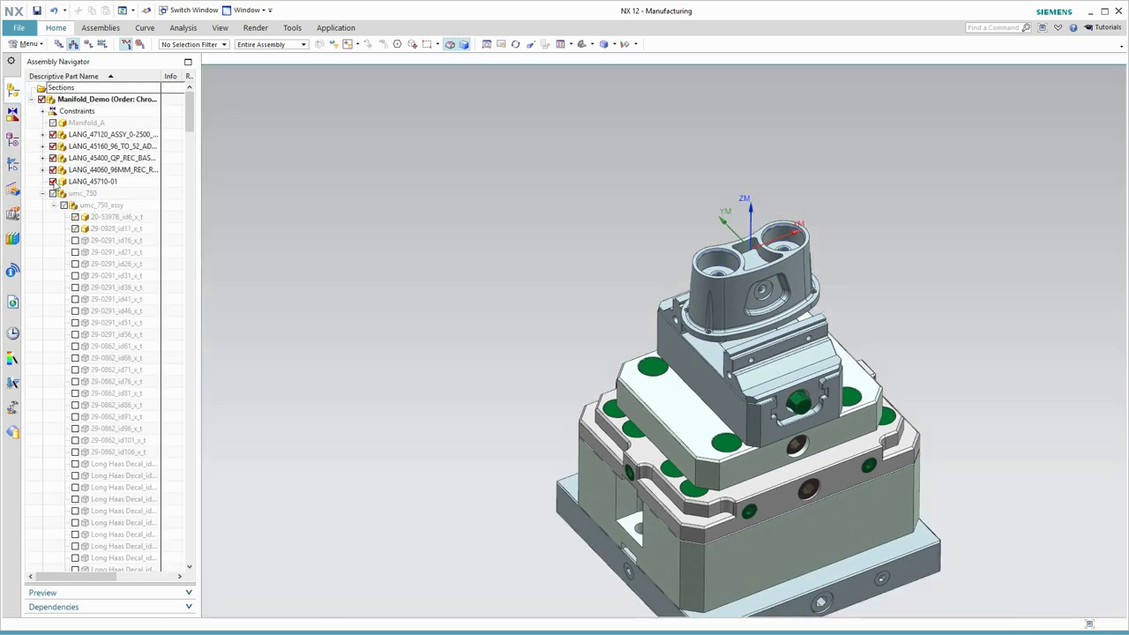
left_click(52, 180)
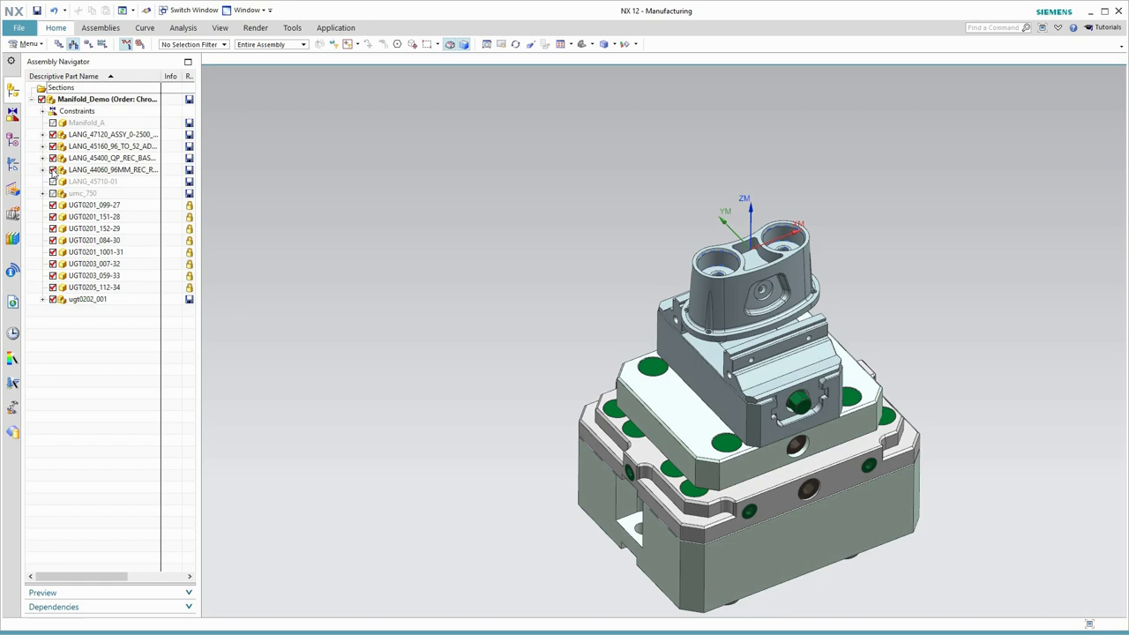
left_click(52, 170)
left_click(53, 158)
left_click(52, 146)
key("ctrl+f")
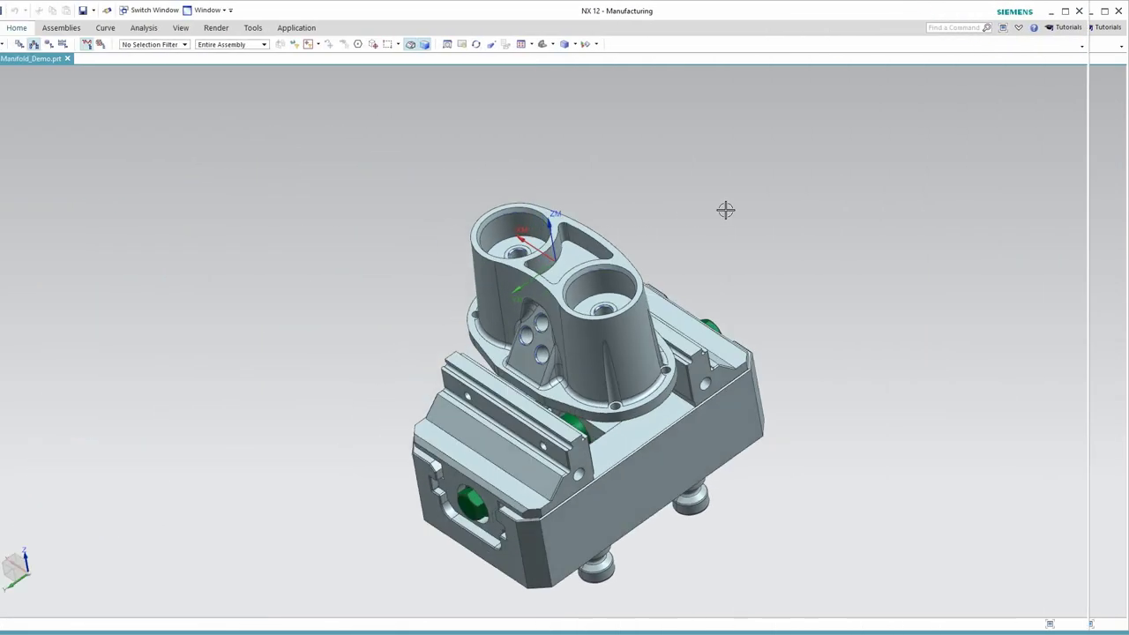
Create a second rough periphery operation on WORKPIECE with tool UGT0201_1001 and set its range depth to 51 for the base flange's underside
left_click(75, 45)
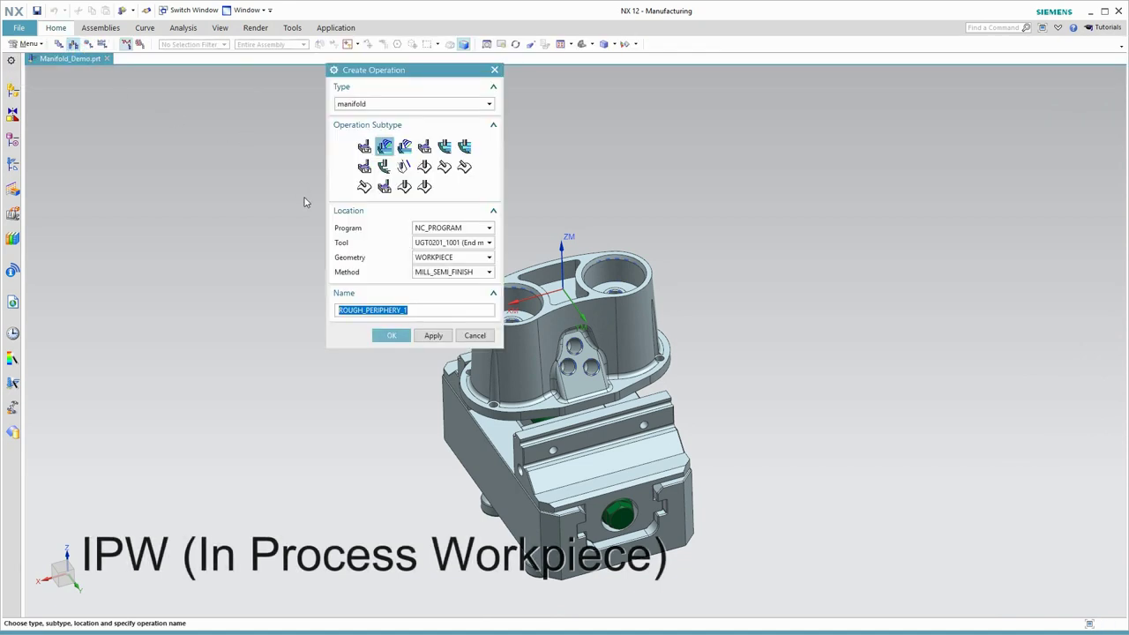
left_click(394, 336)
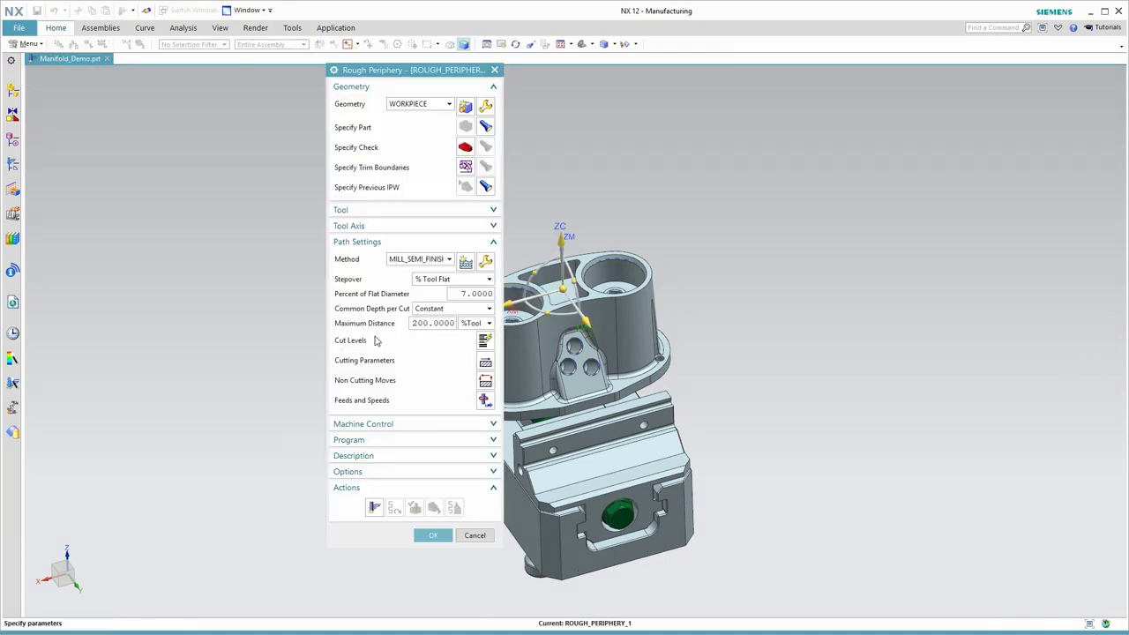
left_click(486, 344)
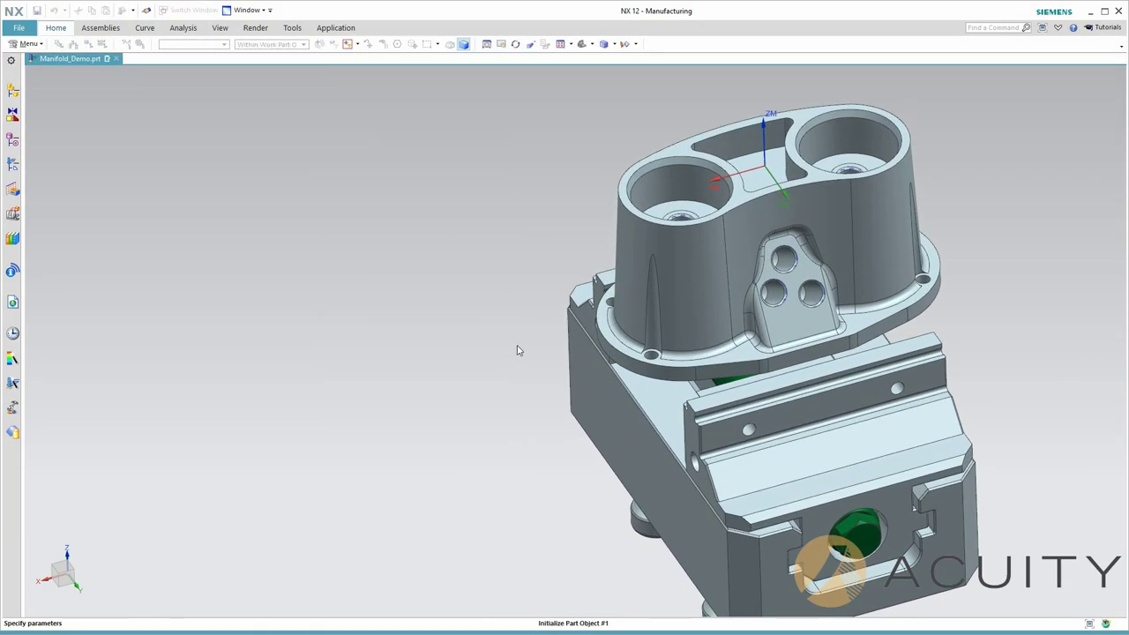
scroll(618, 397, "up", 3)
left_click(694, 449)
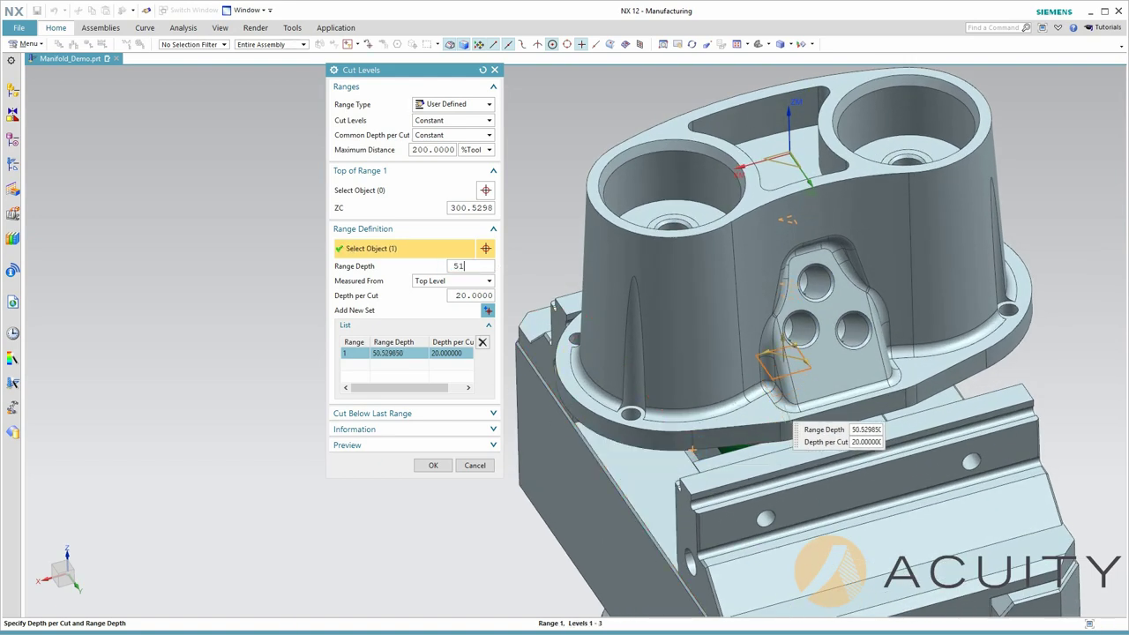
type("51")
key("Return")
Add an upper cut range ending on the side recess's edge with a depth per cut of 80, generate the path and accept the operation
left_click(488, 311)
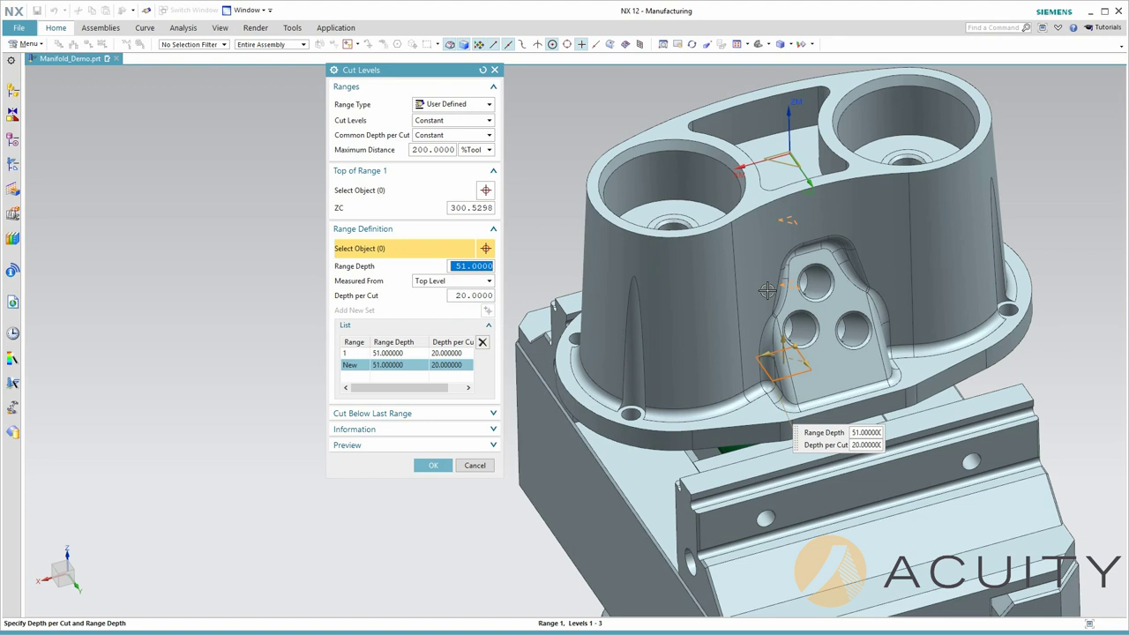
left_click(776, 316)
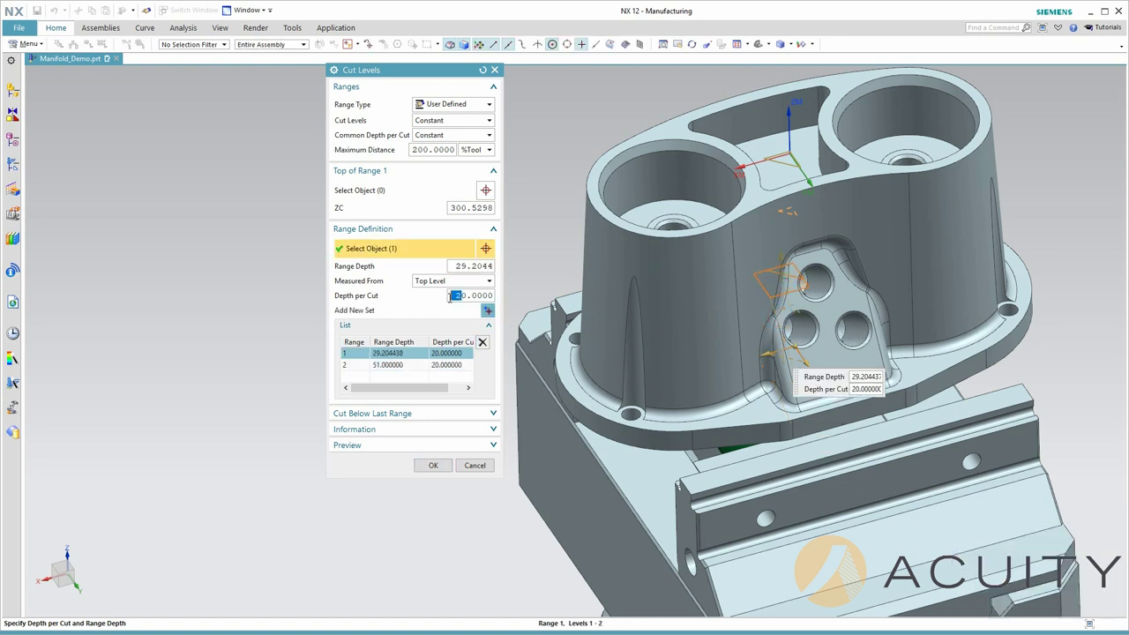
left_click(388, 364)
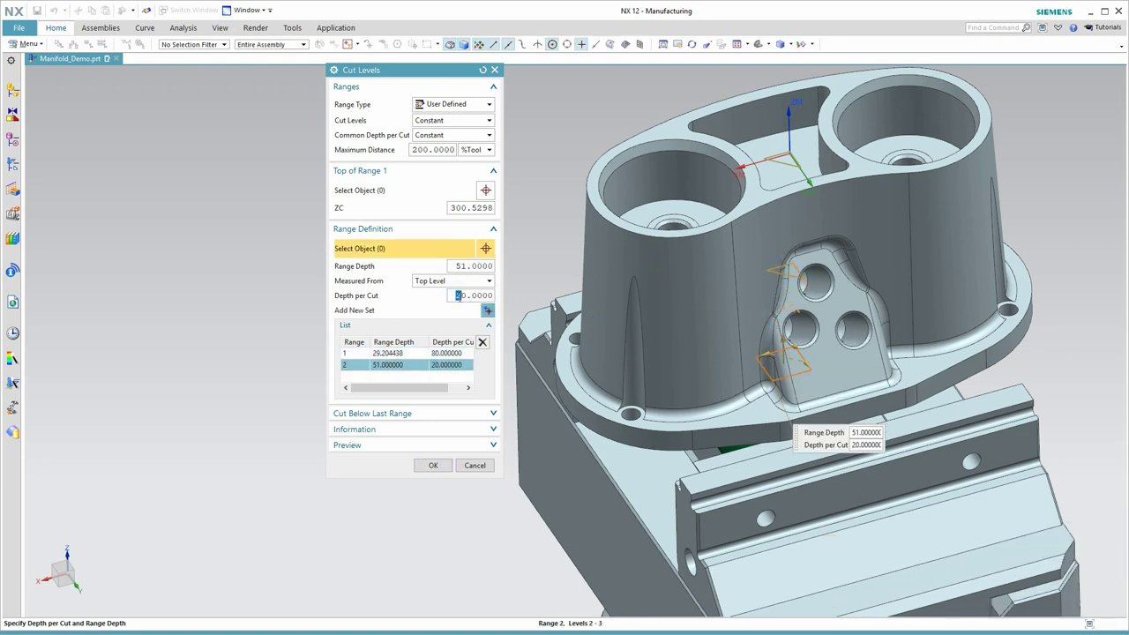
left_click(433, 467)
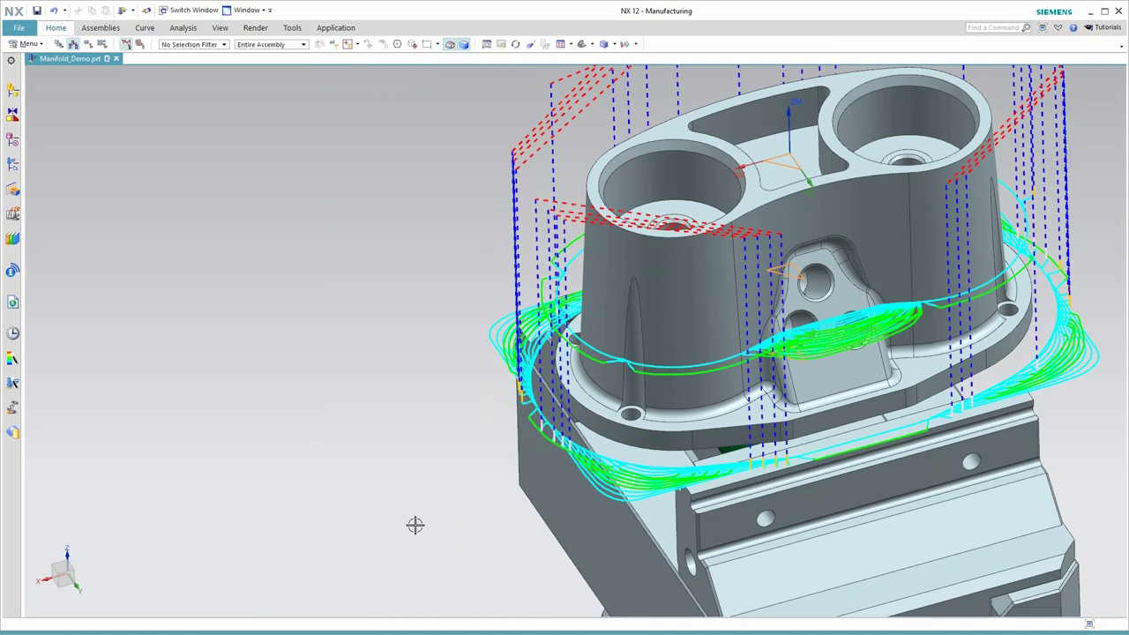
Create the manifold-type adaptive milling operation ROUGH_POCKET on WORKPIECE with tool UGT0201_1001 and the MILL_SEMI_FINISH method
middle_click_drag(416, 525, 481, 414)
left_click(13, 163)
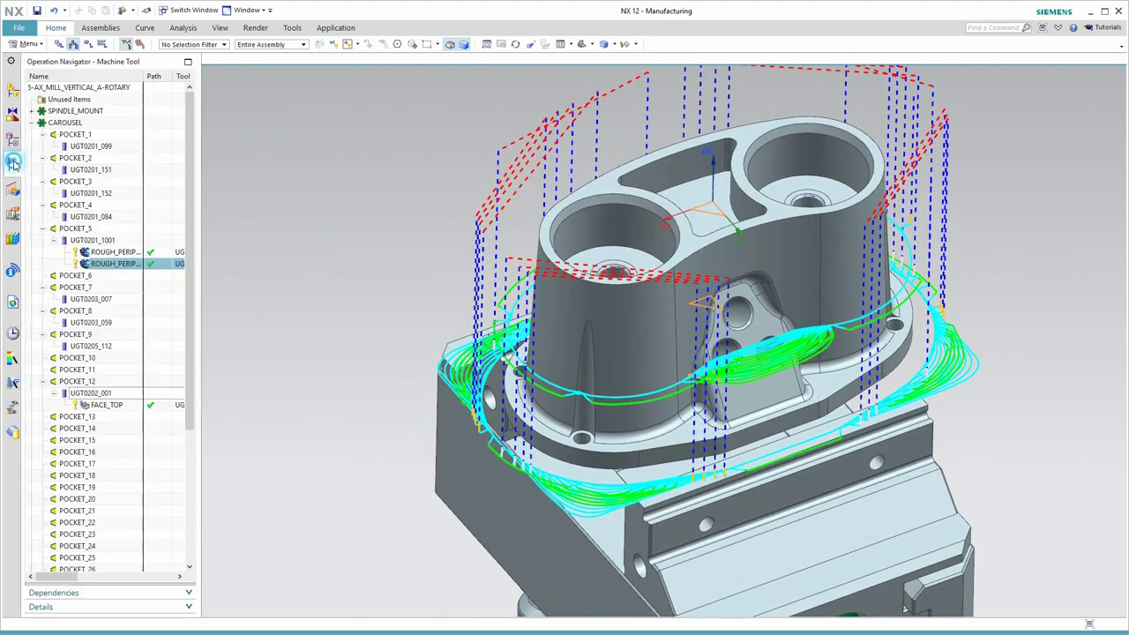
left_click(55, 27)
left_click(88, 47)
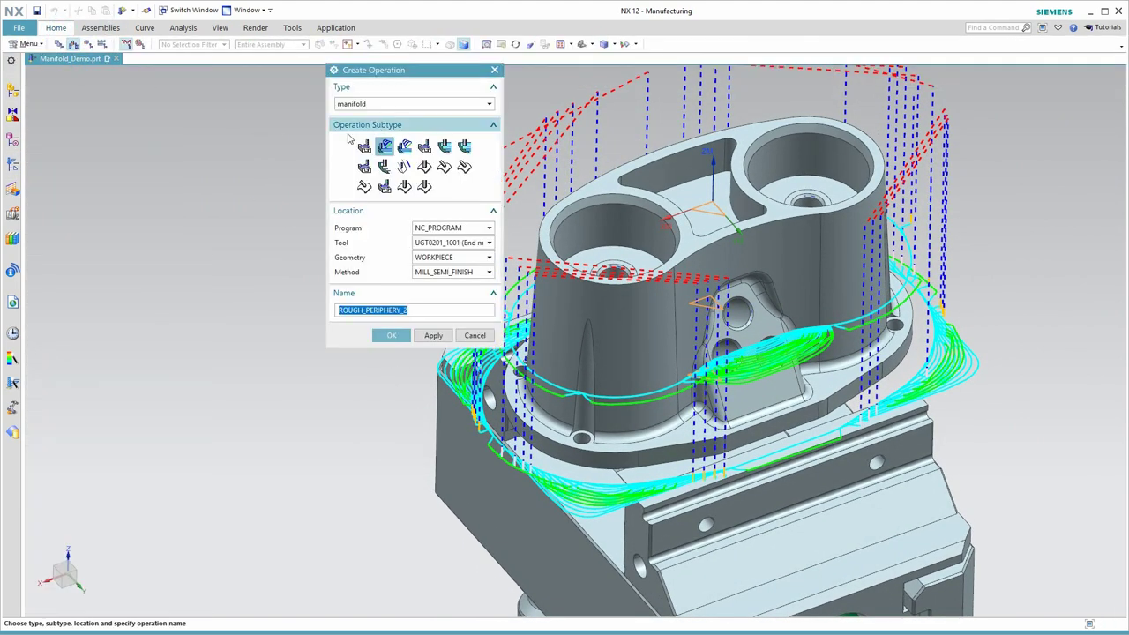
left_click(404, 146)
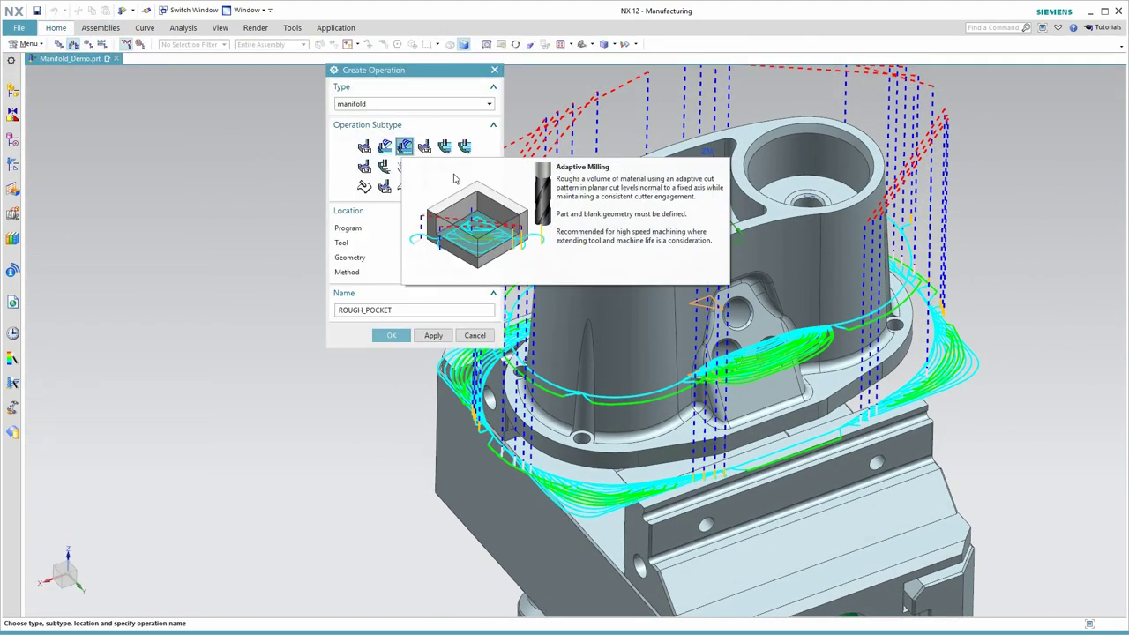
left_click(392, 336)
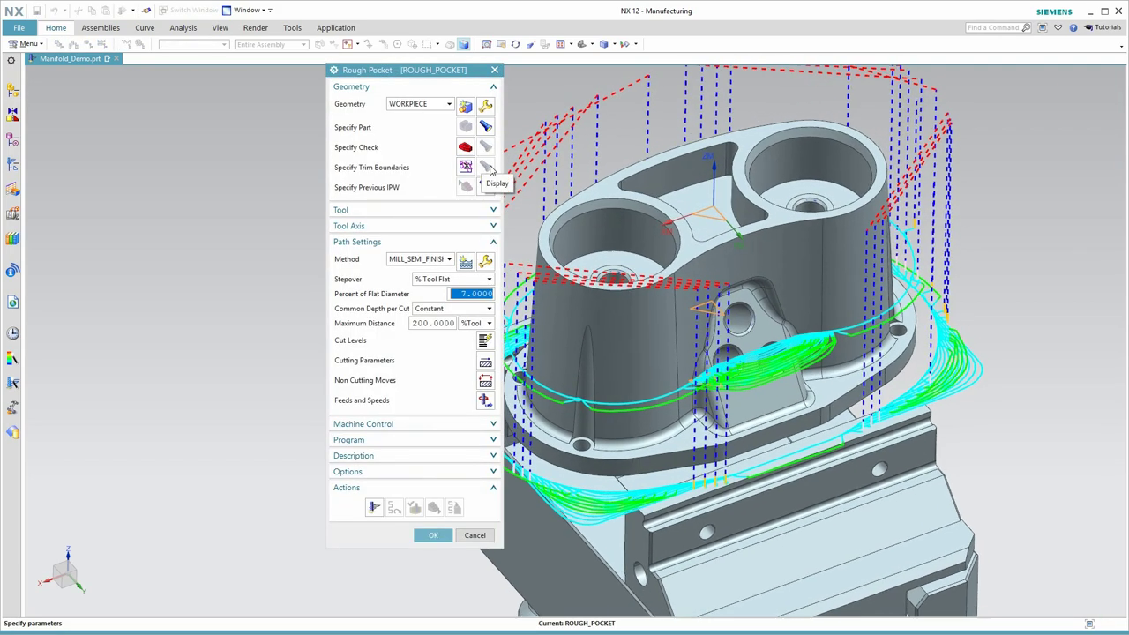
Limit ROUGH_POCKET to a range depth of 12 above the bosses in the round bores, generate the tool path and accept the operation
left_click(486, 343)
left_click(485, 342)
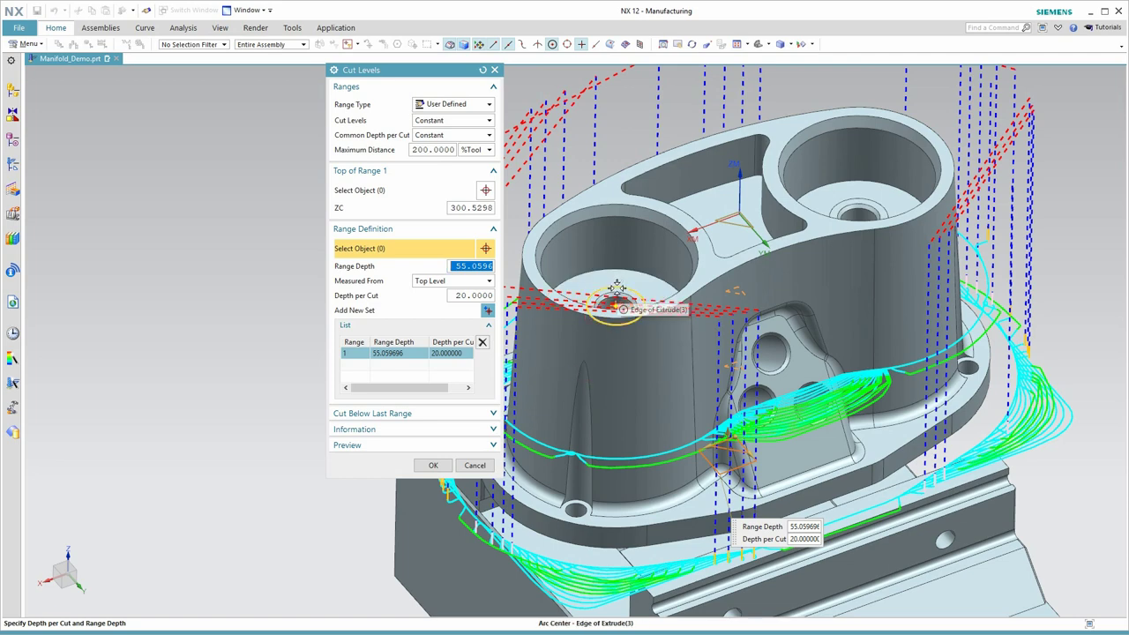
left_click(616, 285)
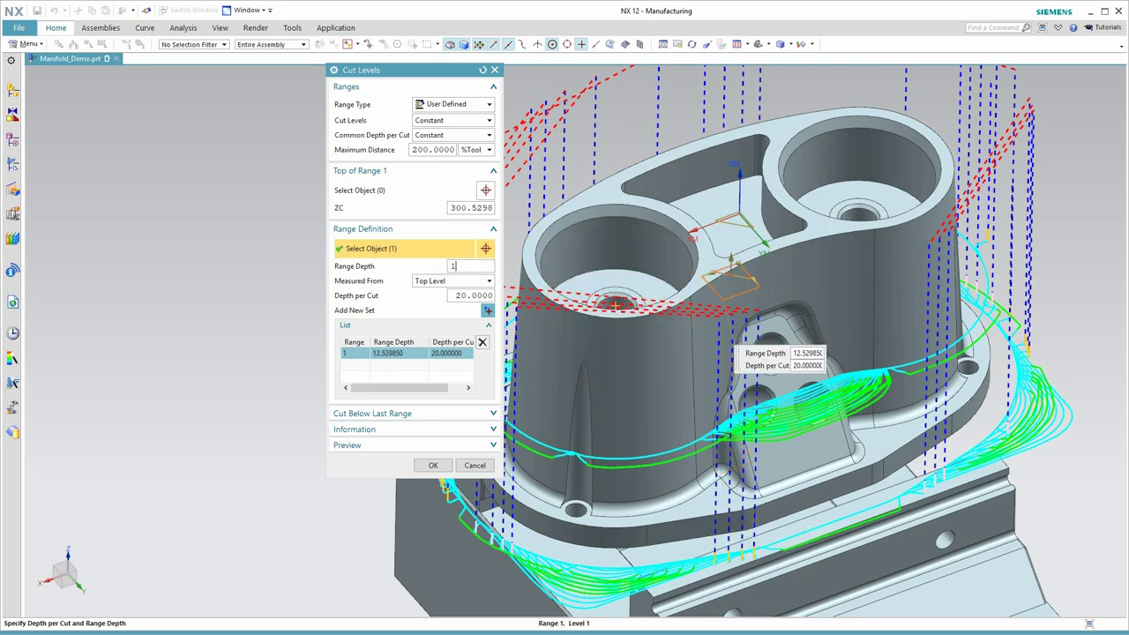
left_click(433, 465)
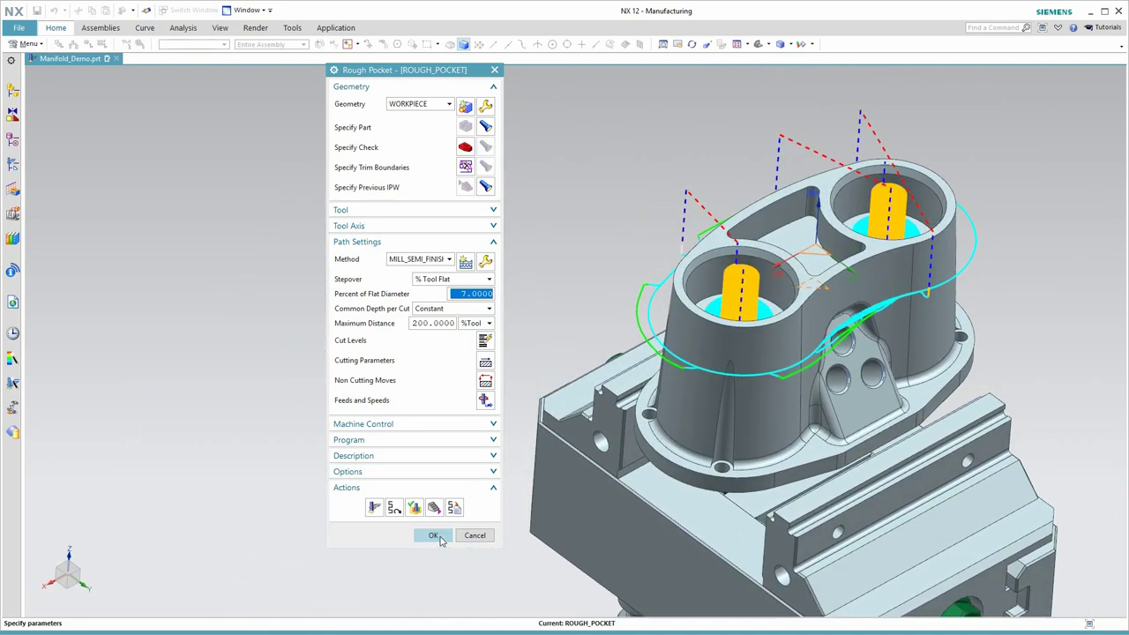
left_click(434, 536)
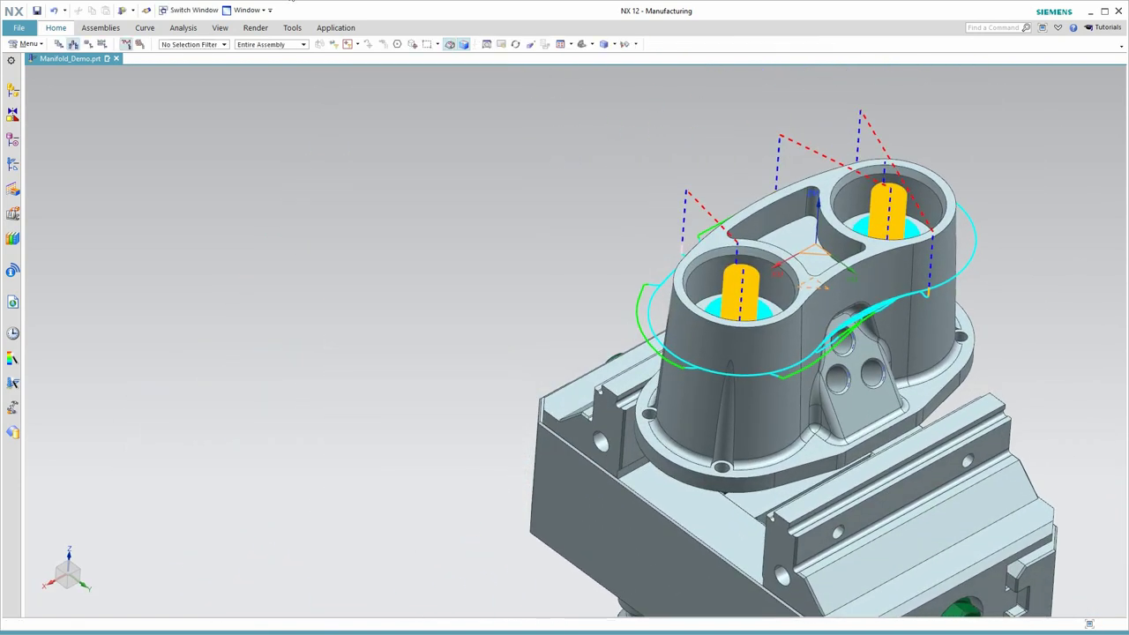
Duplicate the ROUGH_POCKET operation under the same tool and open the copy for editing
left_click(13, 165)
right_click(124, 280)
left_click(145, 310)
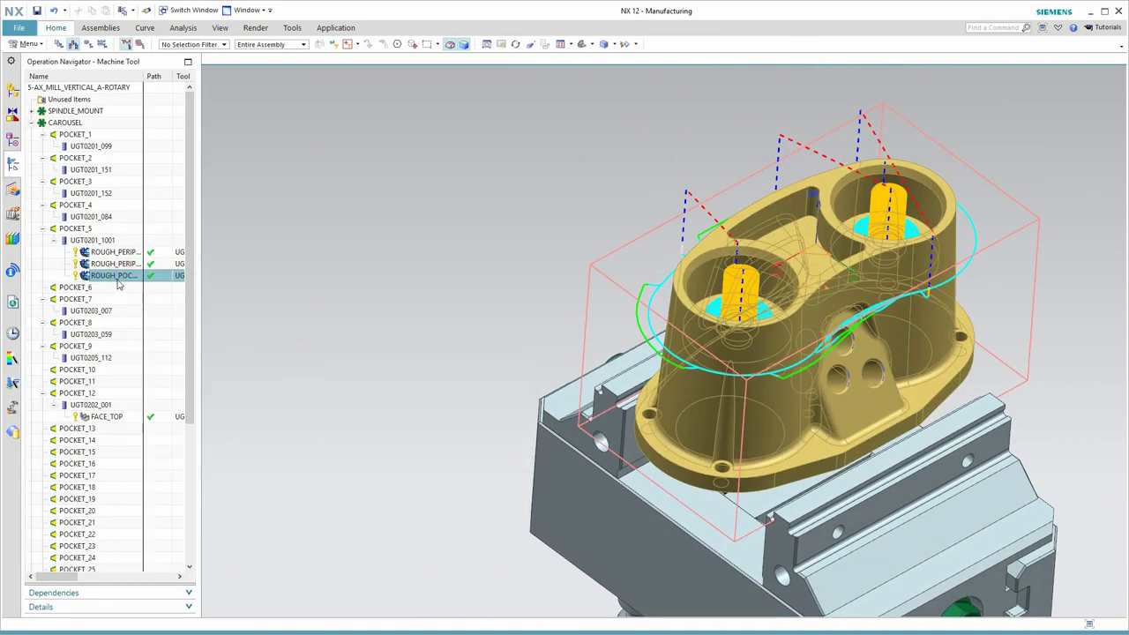
right_click(116, 278)
left_click(146, 330)
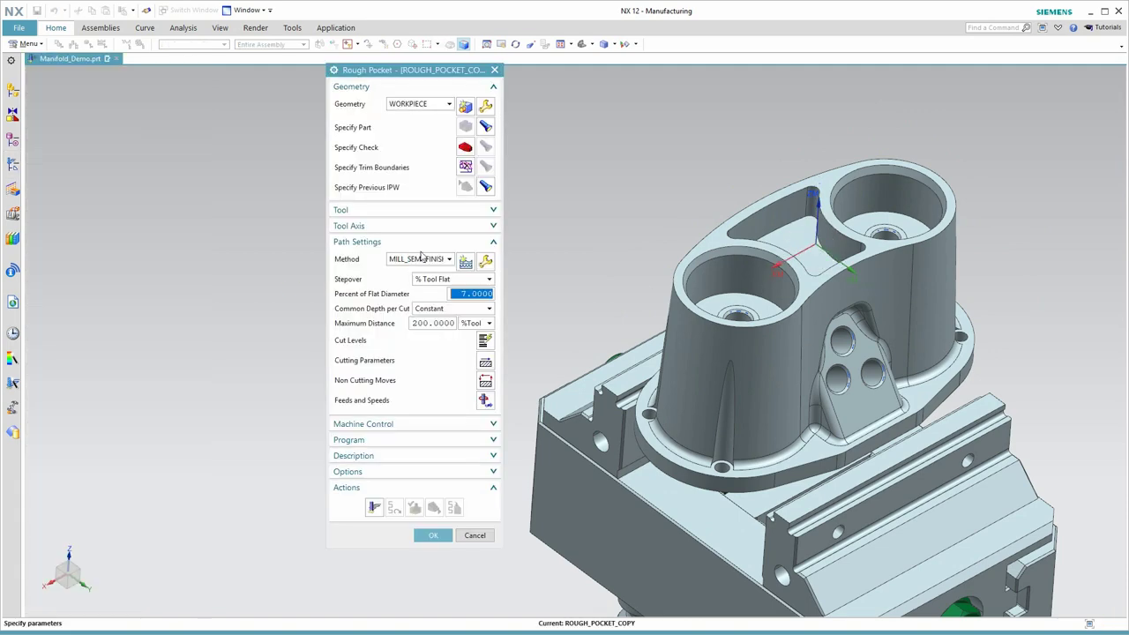
Set the copied operation's range depth to 10 using the central pocket's floor and generate its tool path
left_click(482, 340)
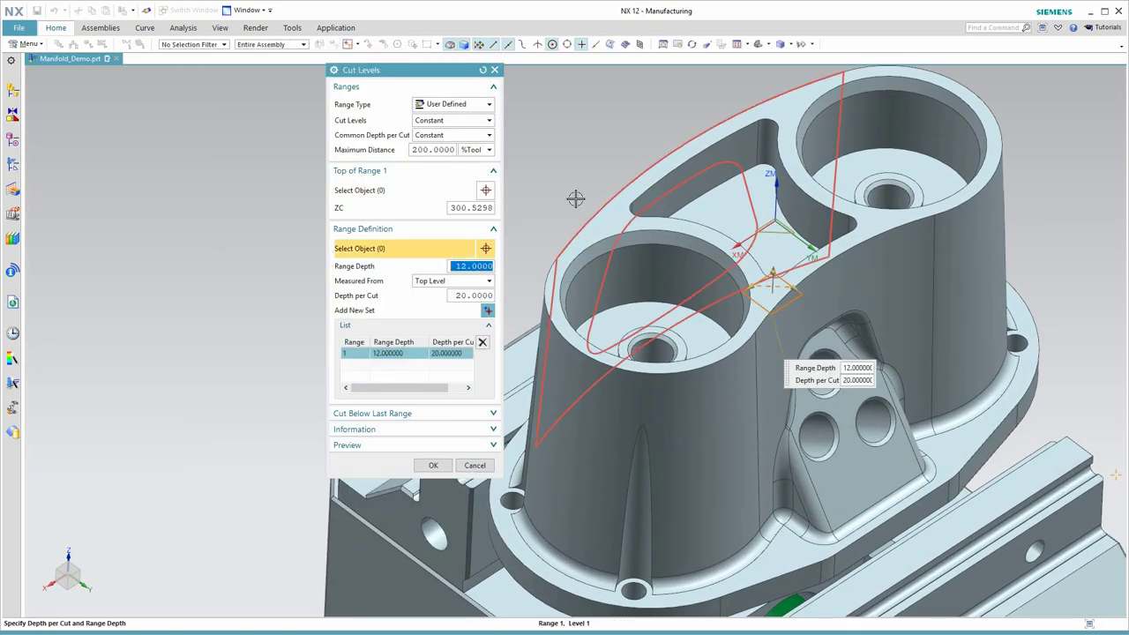
left_click(755, 167)
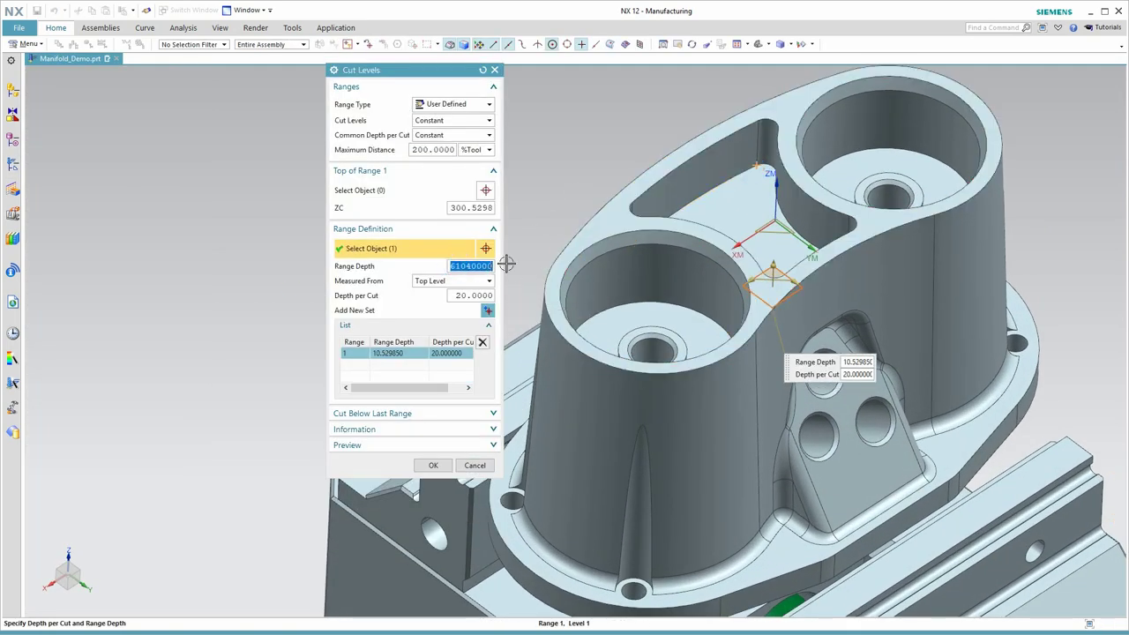
type("10")
key("Return")
left_click(434, 466)
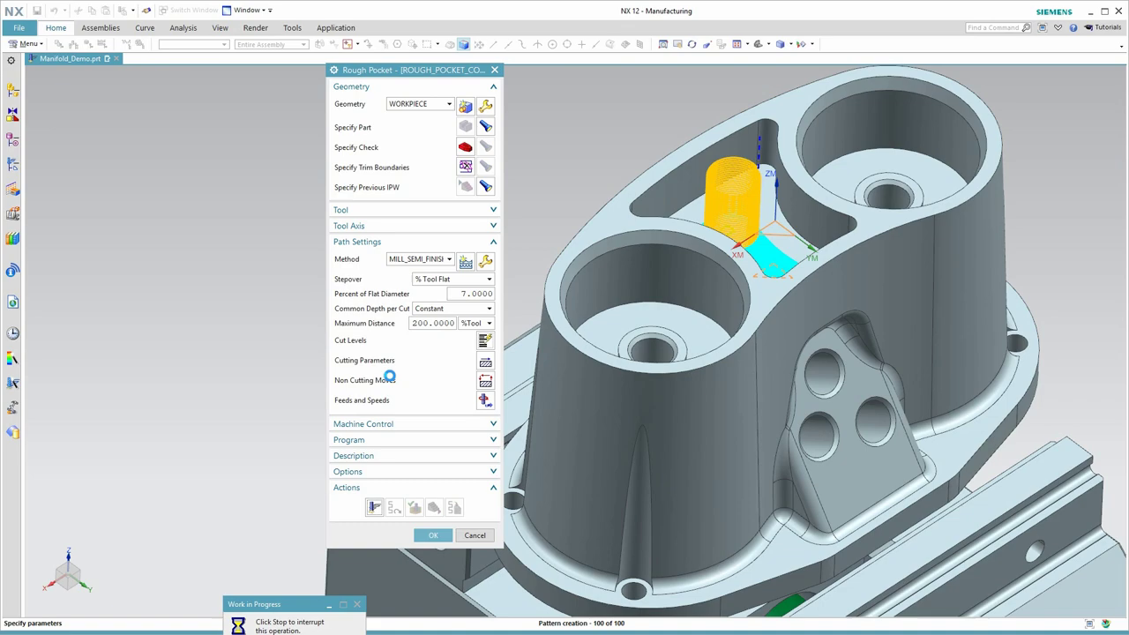
Inspect the central pocket tool path, simulate its material removal with 3D Dynamic and accept the copied operation
scroll(890, 320, "up", 1)
middle_click_drag(890, 320, 948, 312)
scroll(947, 312, "up", 6)
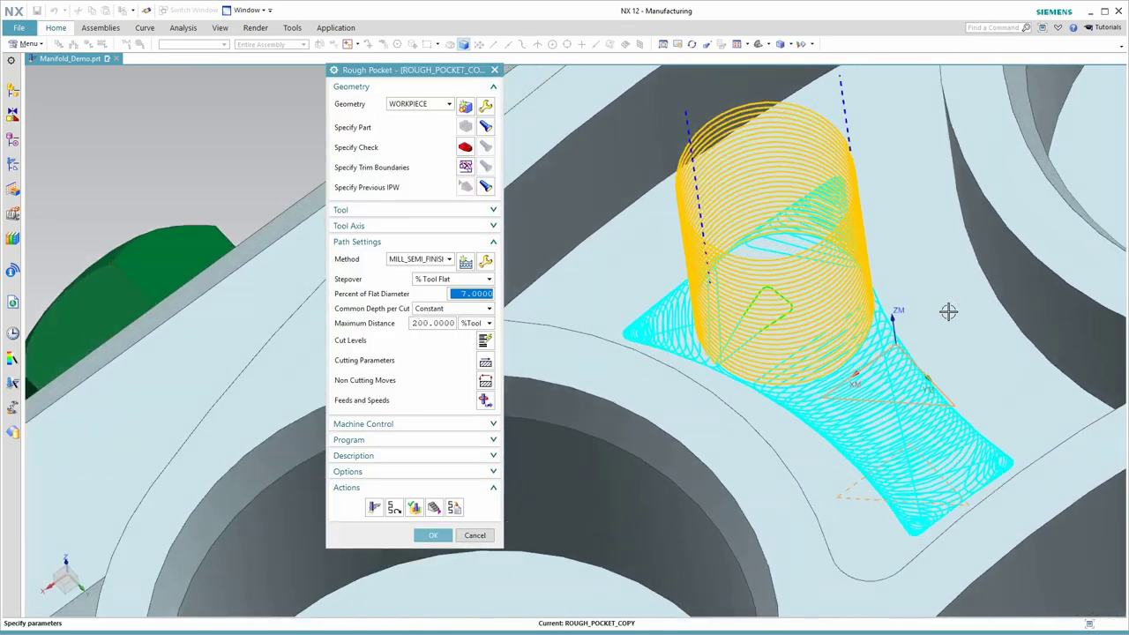
scroll(948, 312, "down", 7)
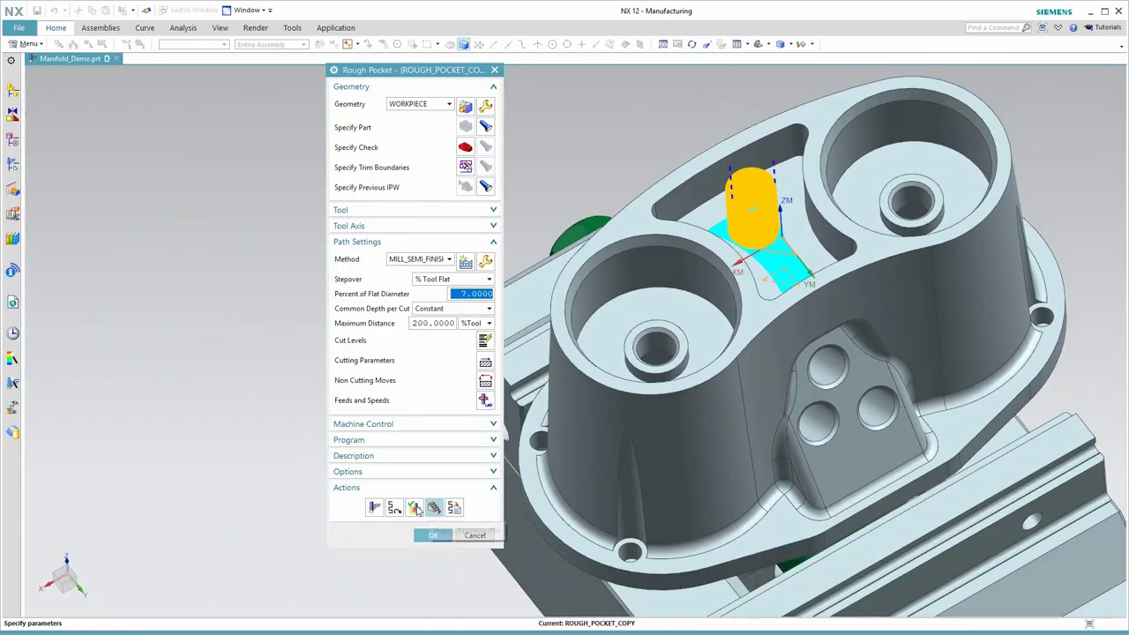
left_click(433, 507)
left_click(387, 206)
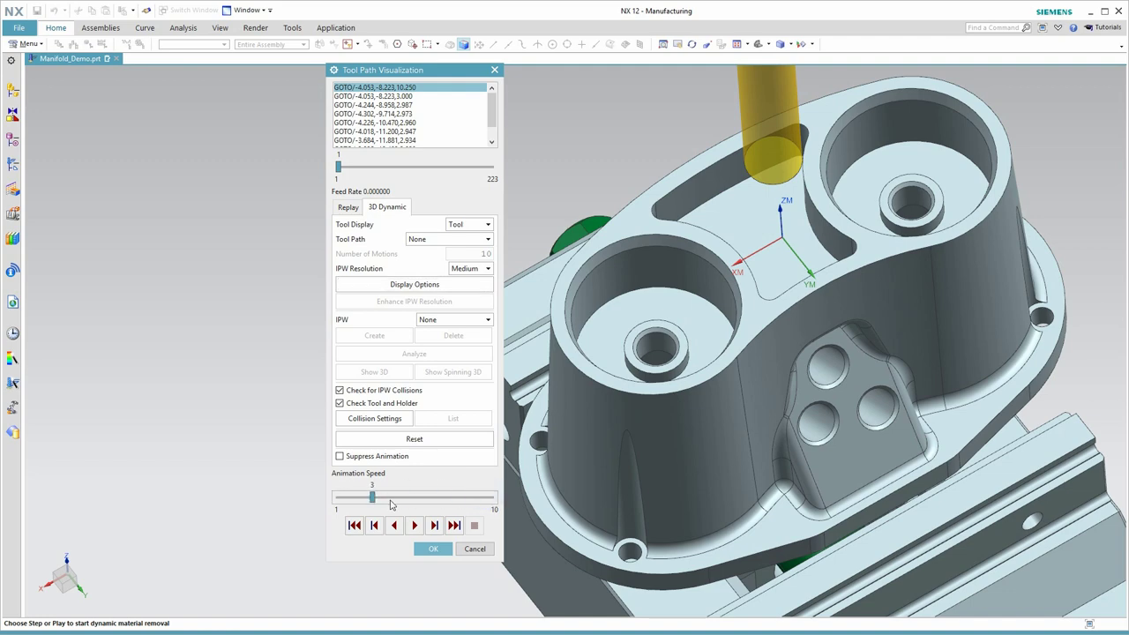
left_click(414, 525)
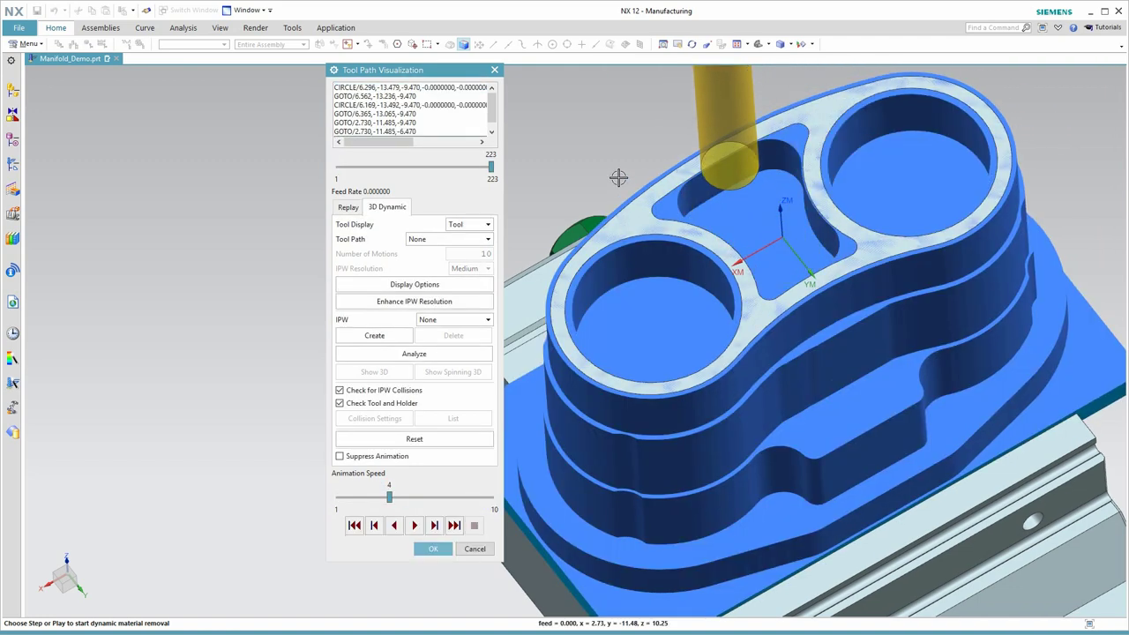
left_click(433, 549)
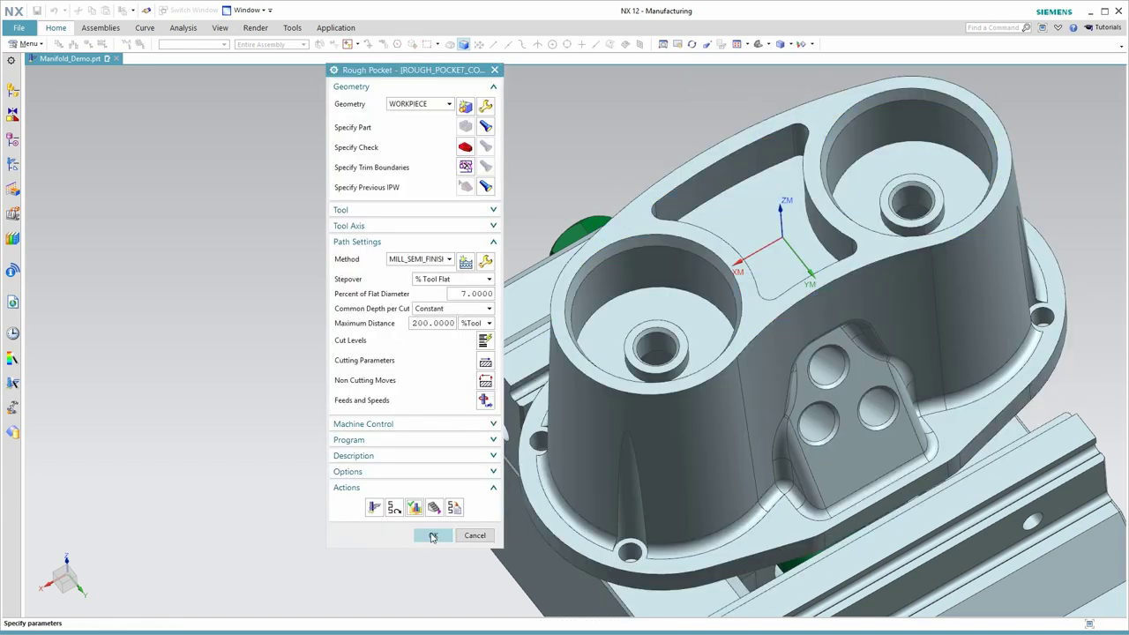
left_click(433, 536)
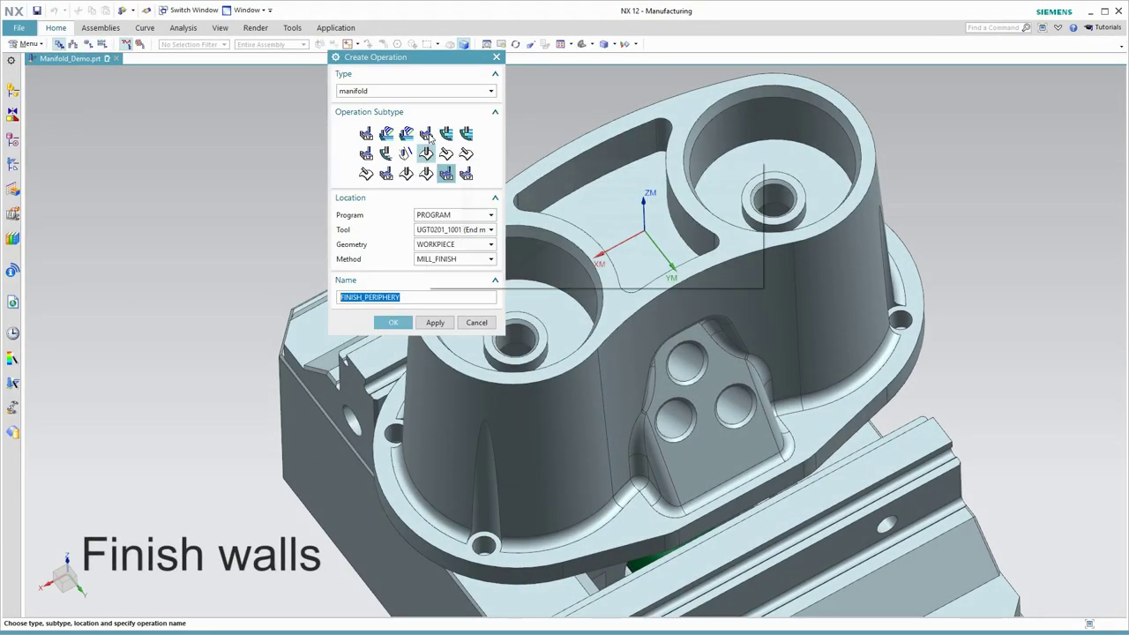
Create the manifold-type operation FINISHBASE on WORKPIECE with the MILL_FINISH method, choosing its cutting tool from the available tools
left_click(425, 133)
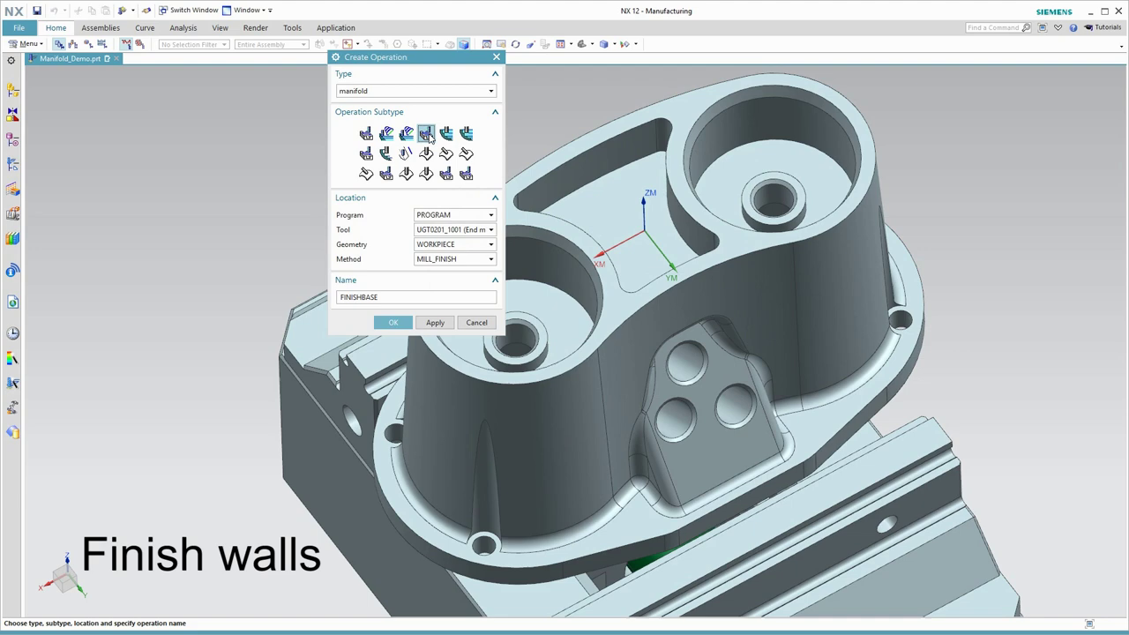
left_click(468, 229)
left_click(477, 272)
left_click(394, 322)
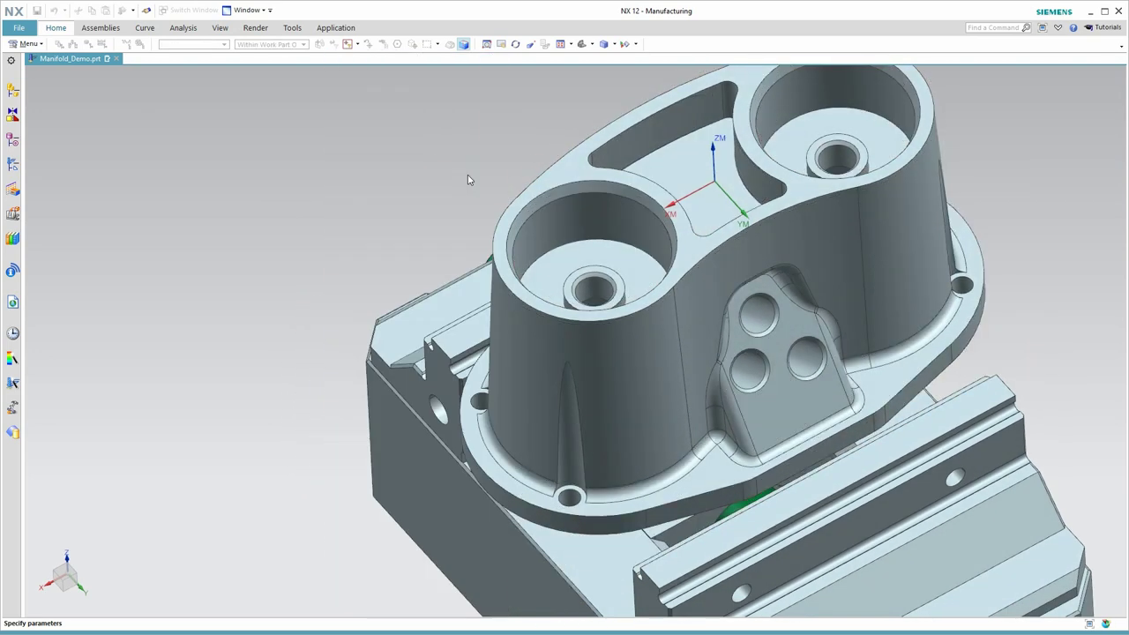
Specify the tangent faces around the base flange's outer side as the FINISHBASE wall geometry
left_click(501, 43)
left_click(505, 65)
left_click(720, 496)
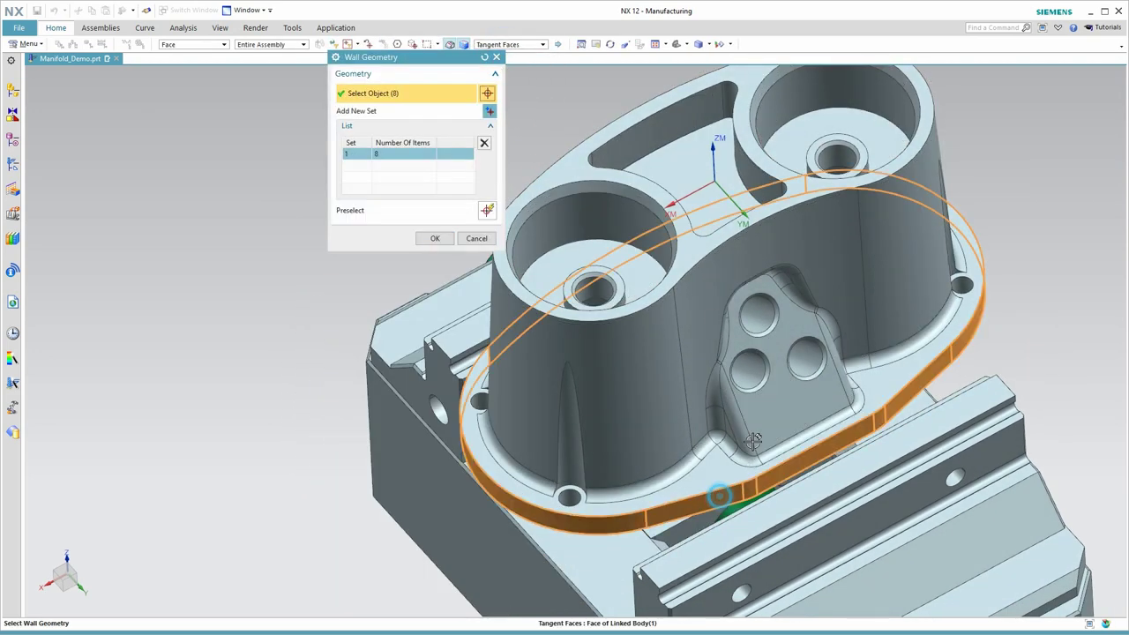
left_click(436, 239)
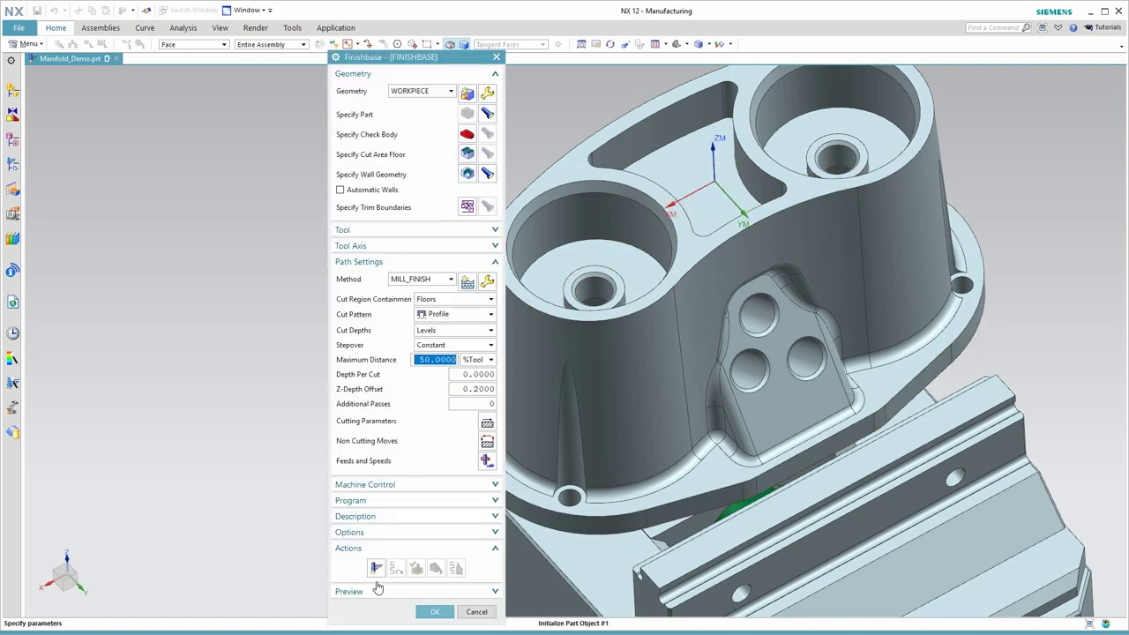
Generate the FINISHBASE tool path and accept the operation
left_click(372, 568)
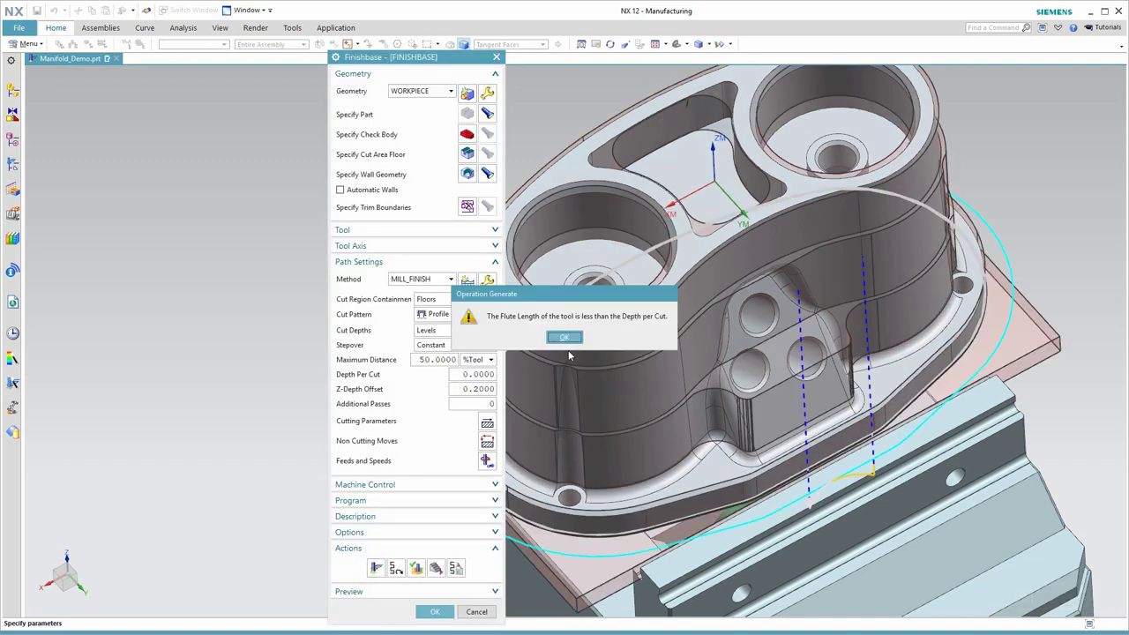
left_click(565, 337)
left_click(435, 611)
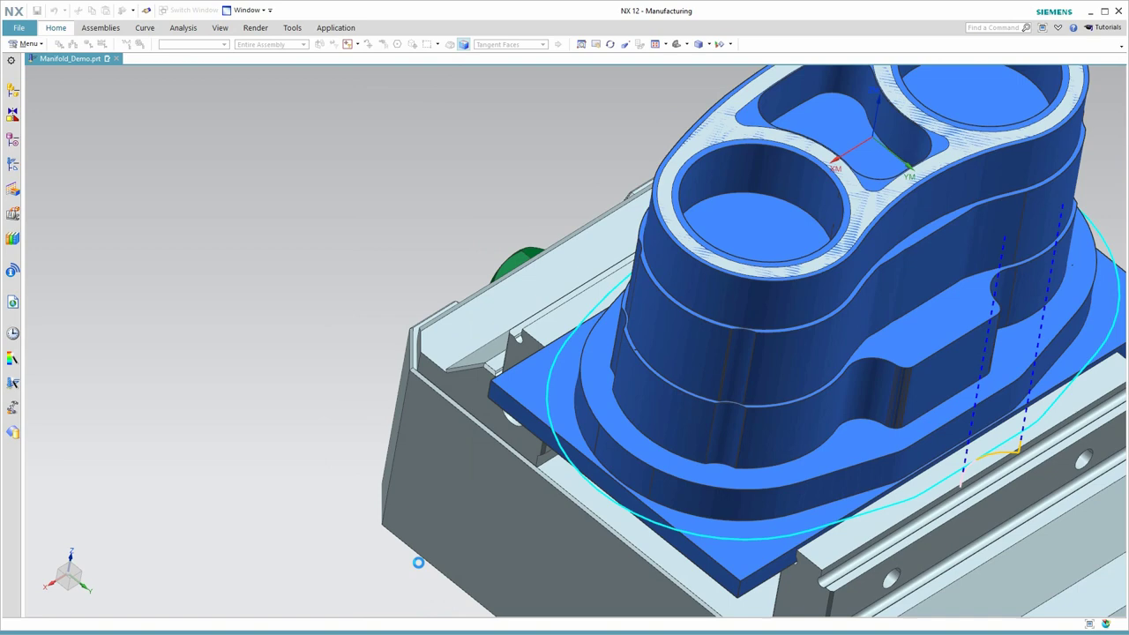
middle_click_drag(418, 562, 296, 263)
Create the manifold-type operation FINISH_PERIPHERY on WORKPIECE with tool UGT0201_151 (End mill 10 mm 2 R Rough) and the MILL_FINISH method
left_click(56, 27)
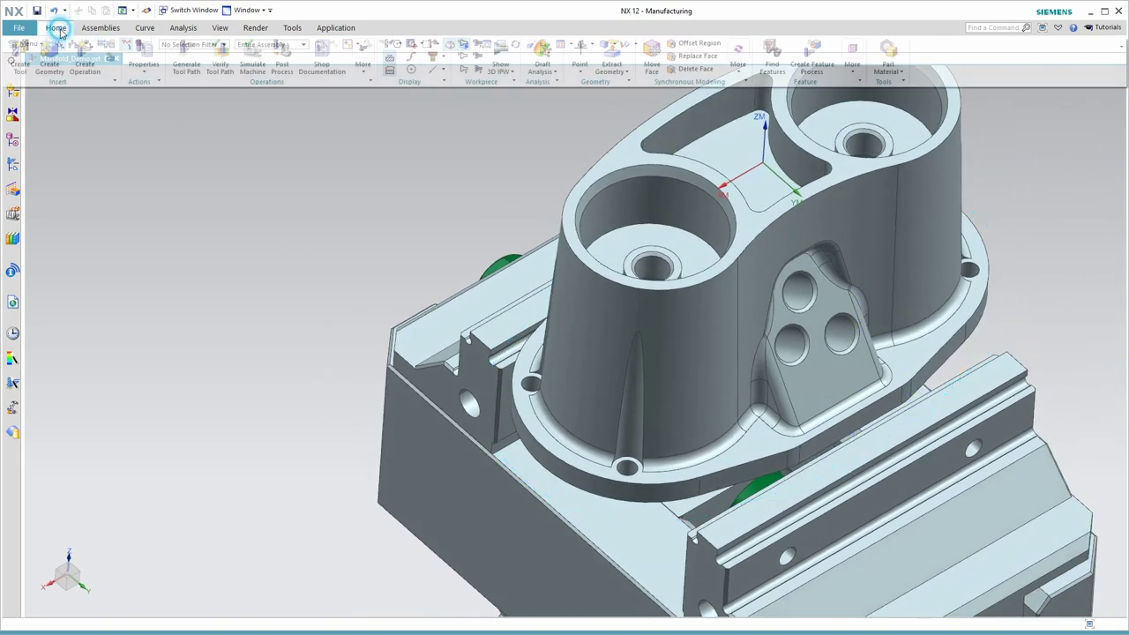
left_click(83, 62)
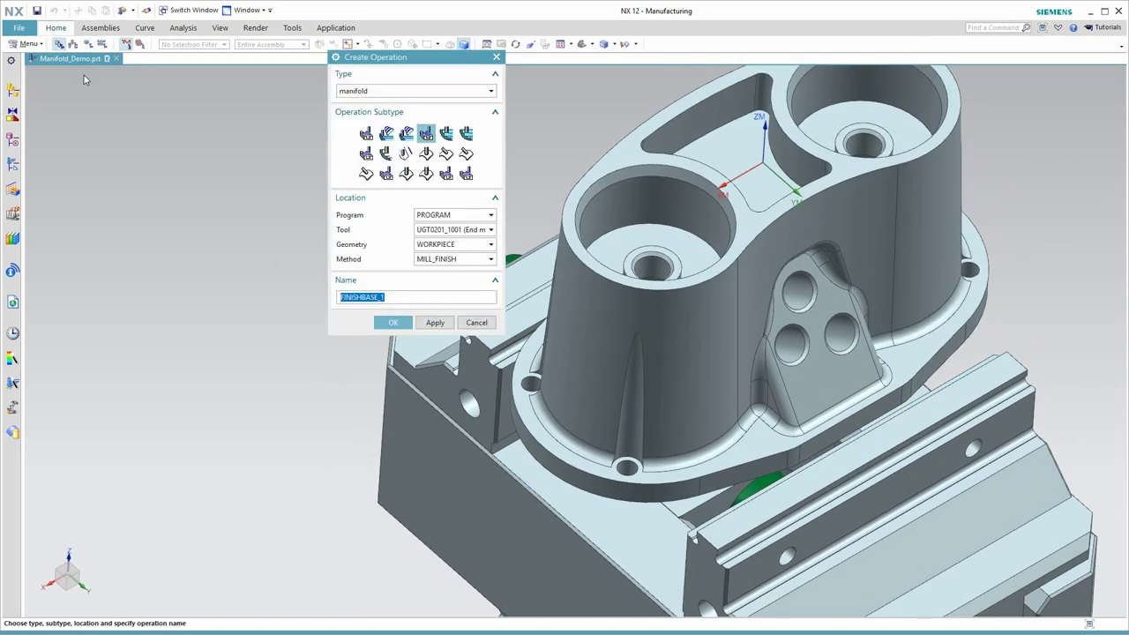
left_click(446, 174)
left_click(445, 230)
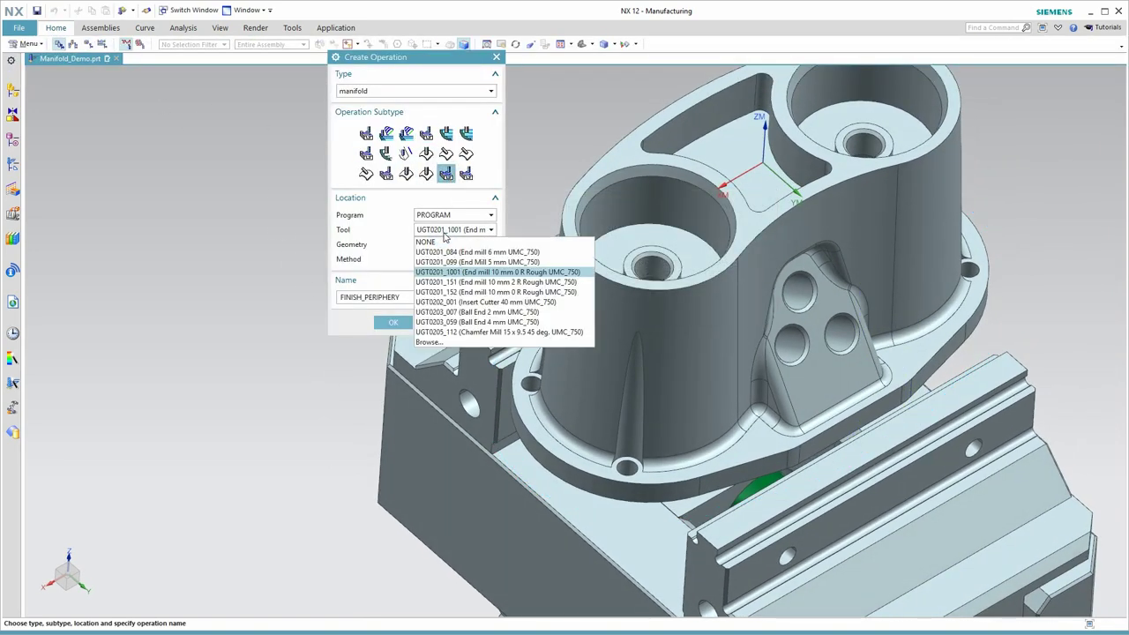
left_click(492, 283)
left_click(394, 323)
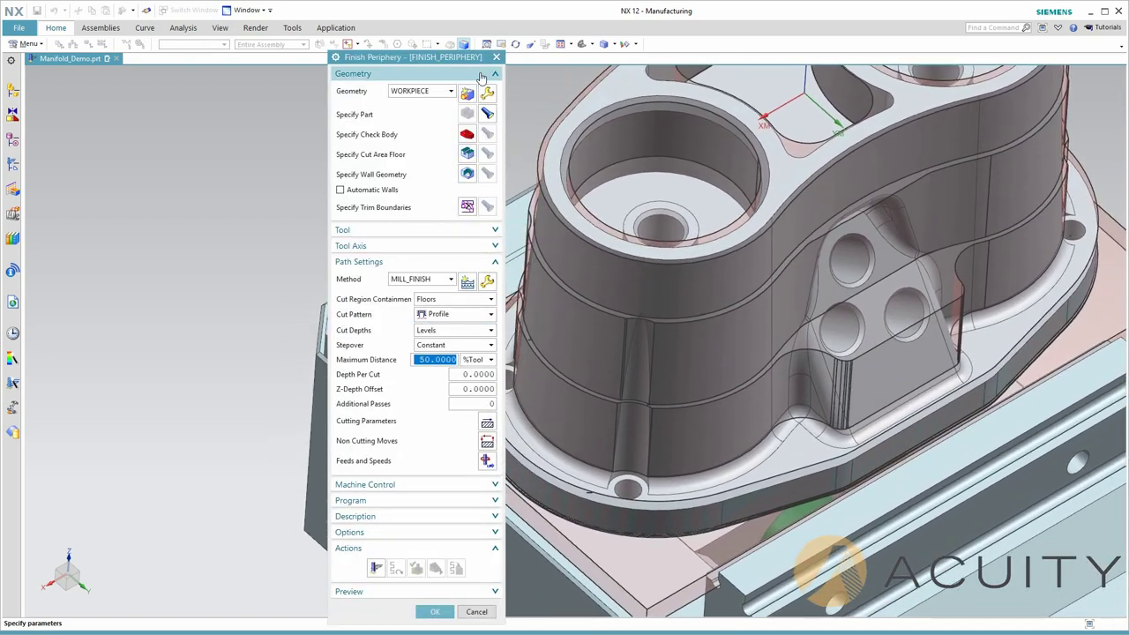
Specify the base flange's upper face as the cut area floor, then generate the periphery tool path and accept the operation
left_click(468, 156)
left_click(714, 462)
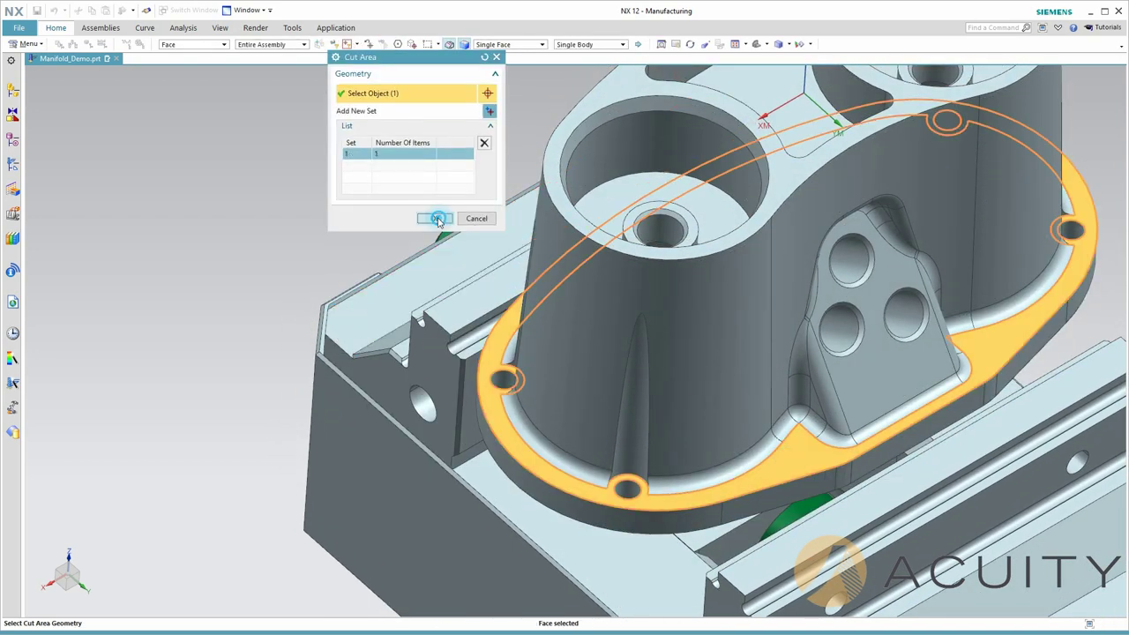
left_click(435, 219)
left_click_drag(395, 57, 151, 59)
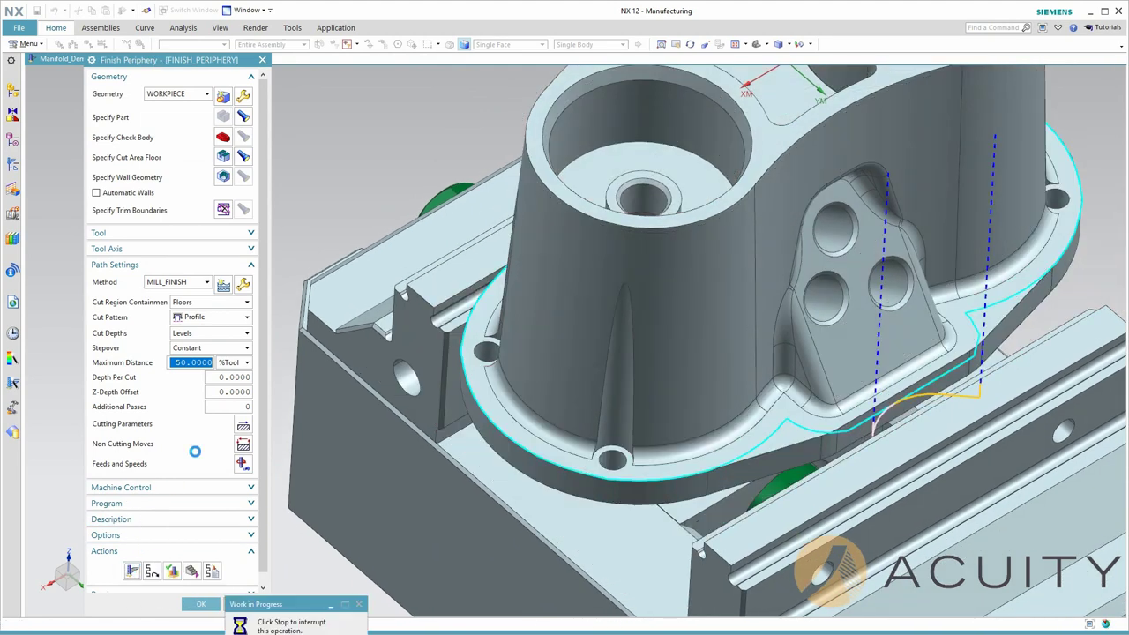
left_click(200, 605)
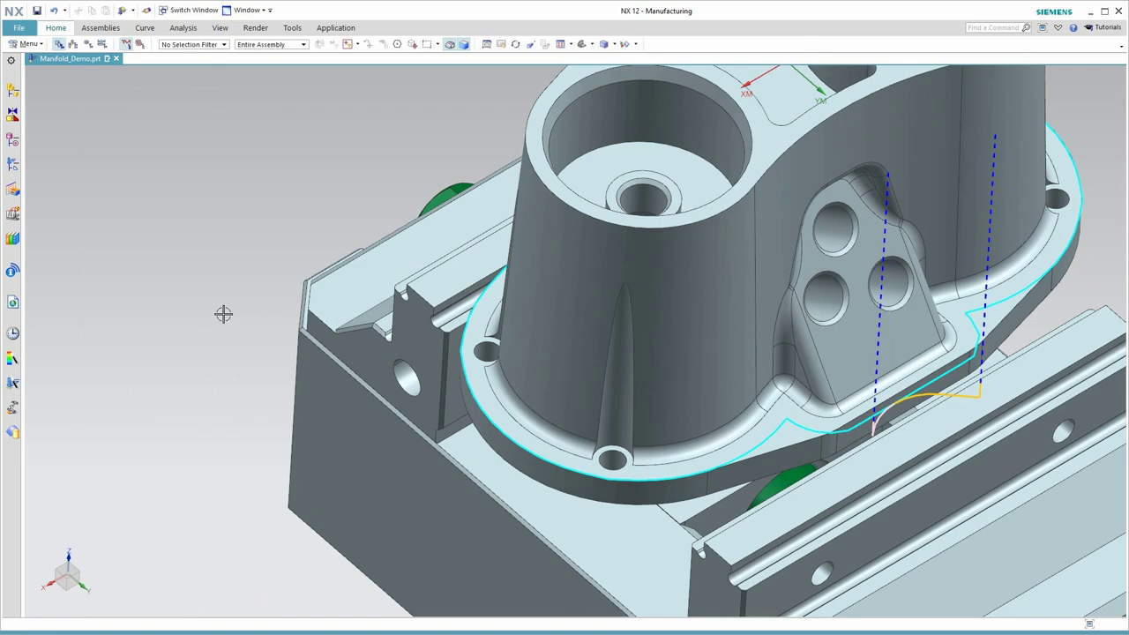
Create the manifold-type operation FINISH_ANGLE on WORKPIECE with tool UGT0201_151 and the MILL_FINISH method
left_click(56, 27)
left_click(86, 51)
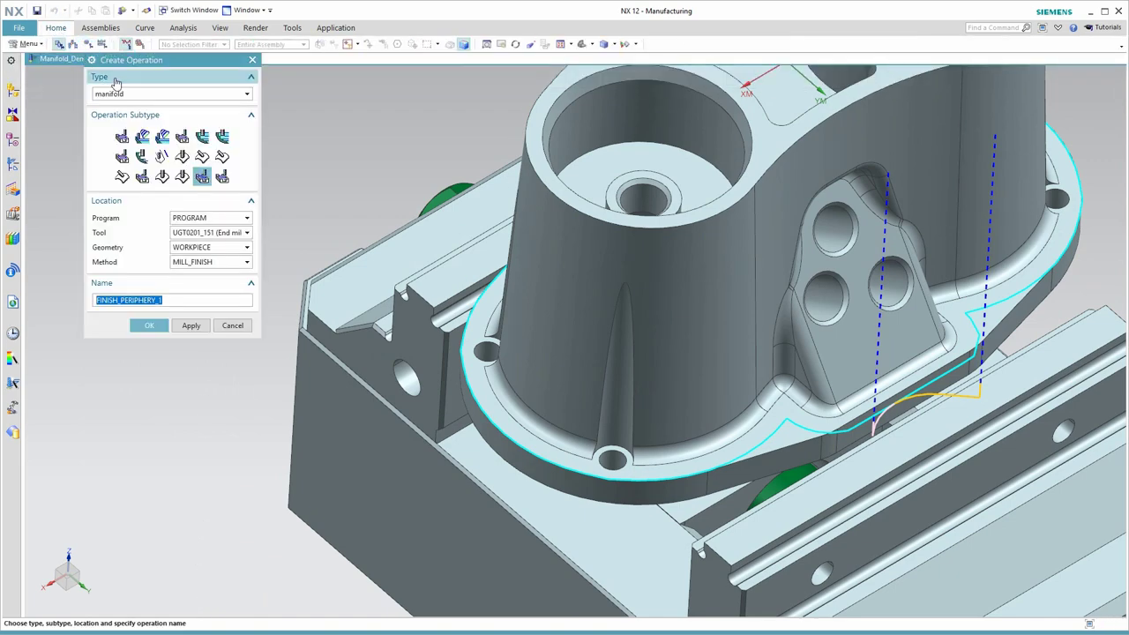
left_click(223, 177)
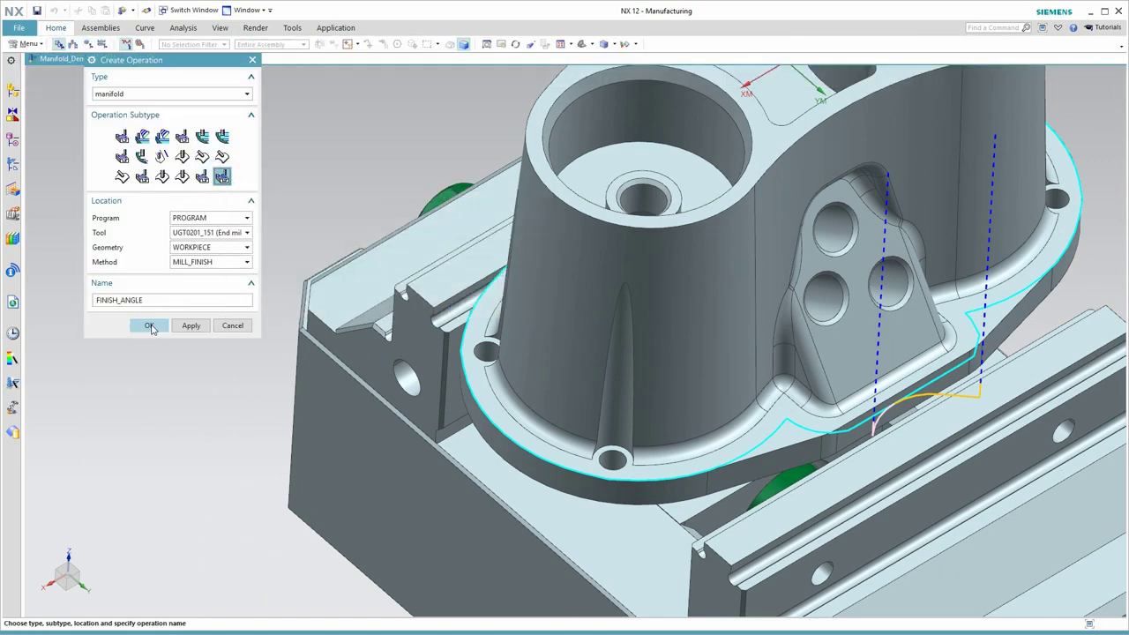
left_click(149, 325)
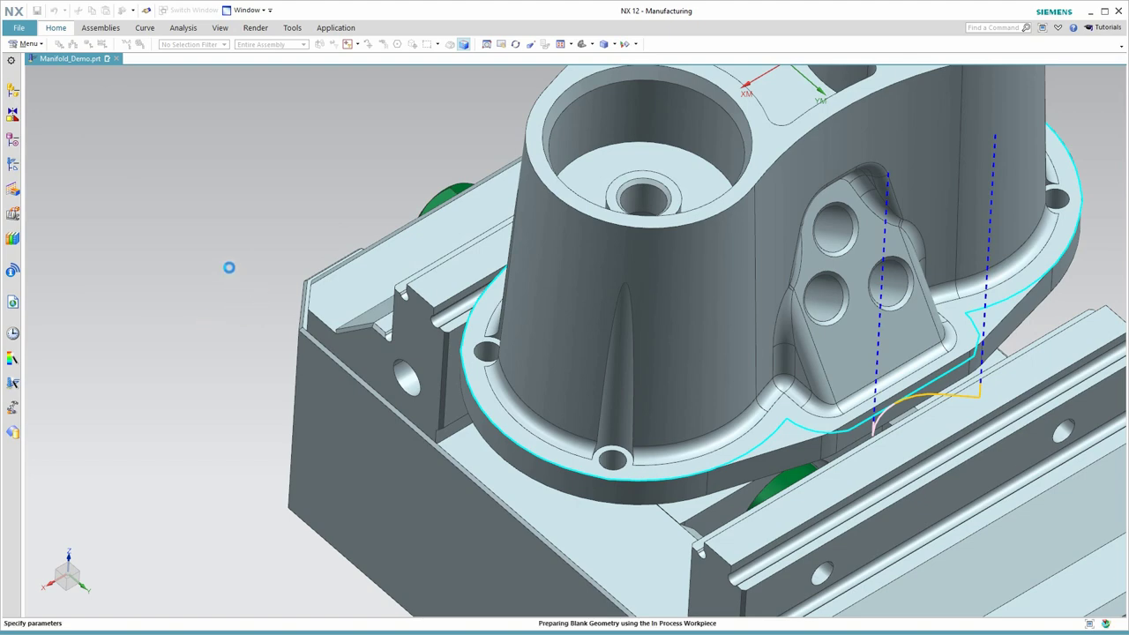
Specify the oblique face containing the three holes as the cut area floor and generate the FINISH_ANGLE tool path
left_click(243, 157)
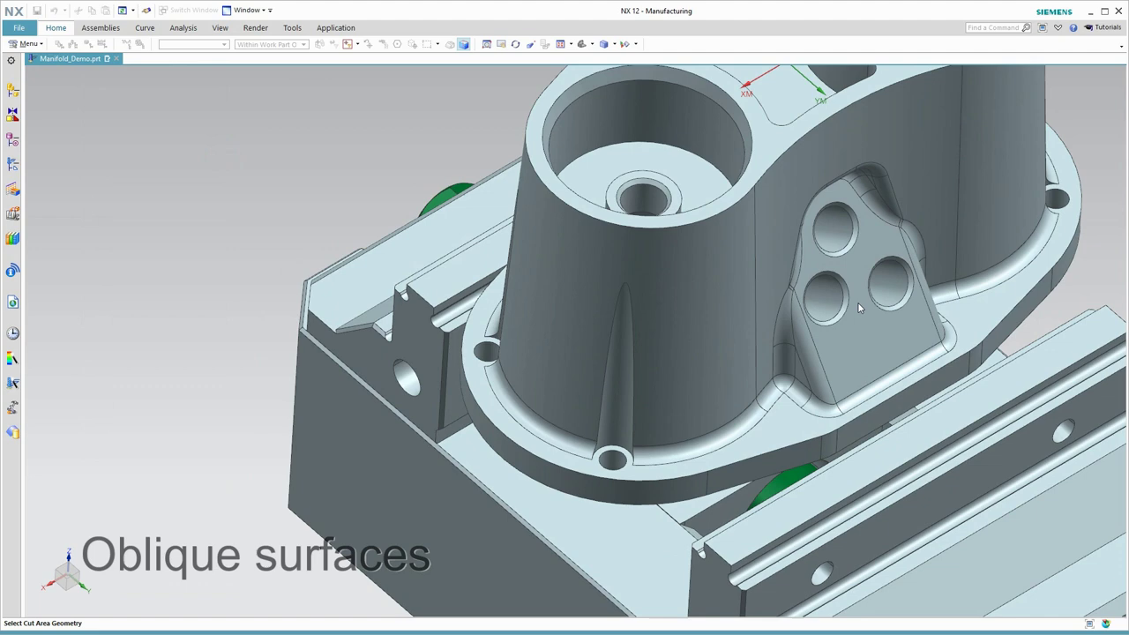
left_click(860, 353)
left_click(187, 235)
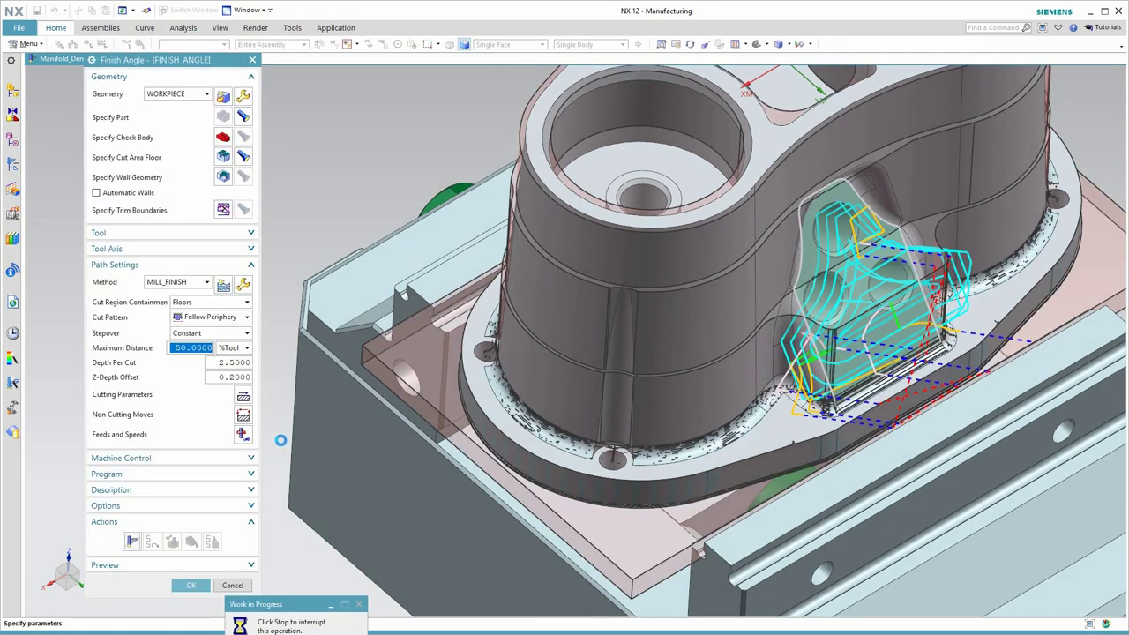
Simulate the FINISH_ANGLE material removal with 3D Dynamic and accept the operation
left_click(168, 535)
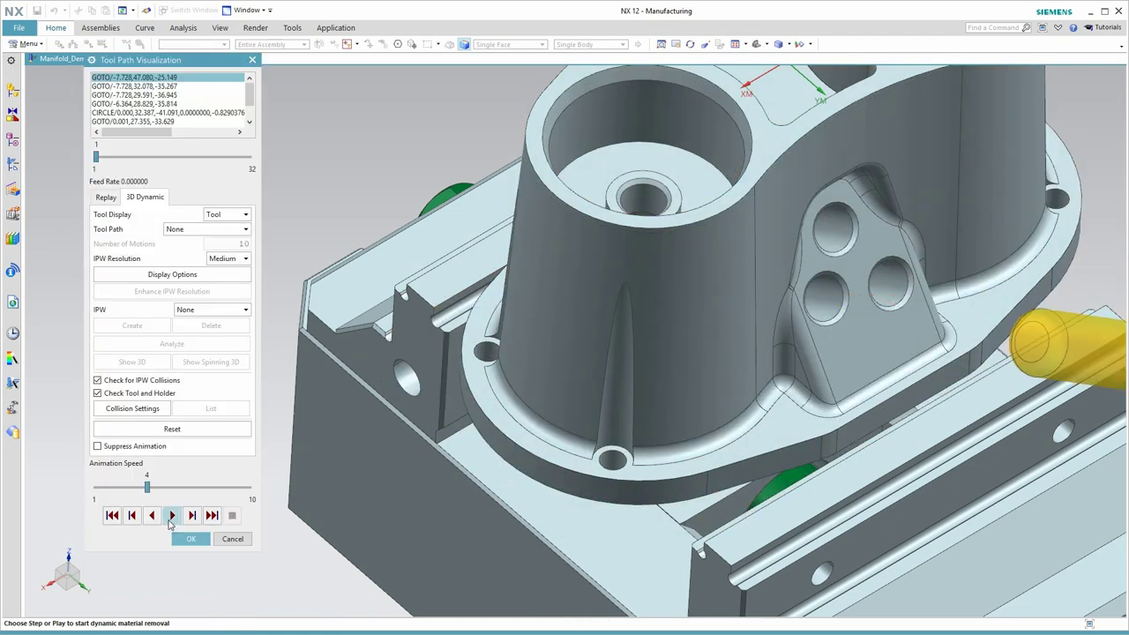
left_click(173, 517)
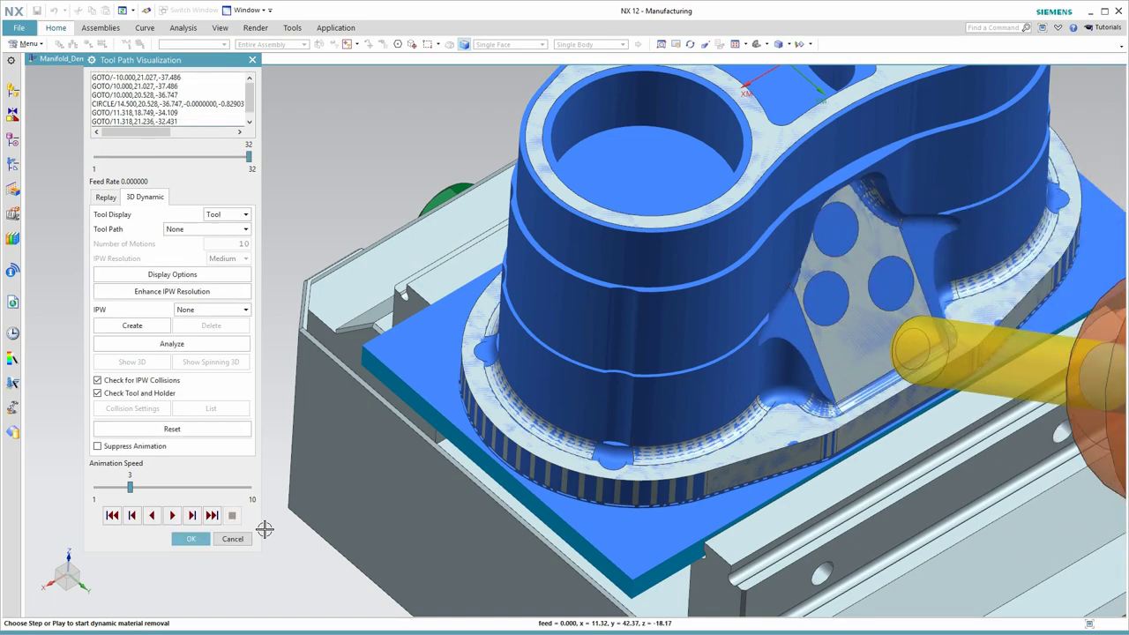
left_click(192, 539)
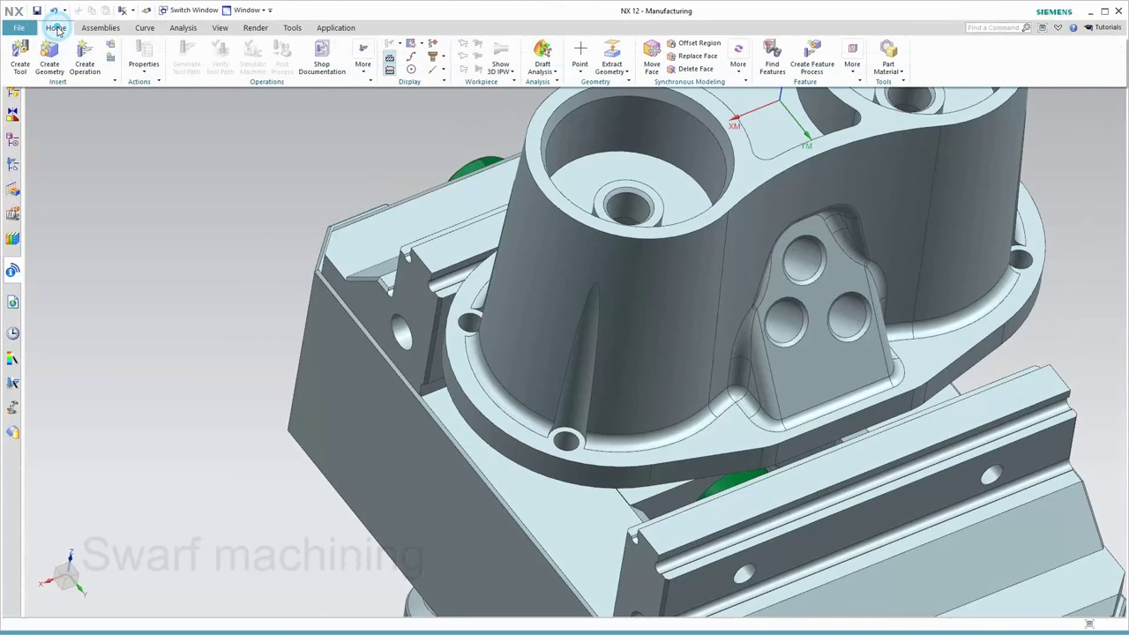
Create the manifold-type operation FINISH_DRAFTED_SIDES on WORKPIECE with tool UGT0201_151 and the MILL_FINISH method
left_click(85, 51)
left_click(221, 157)
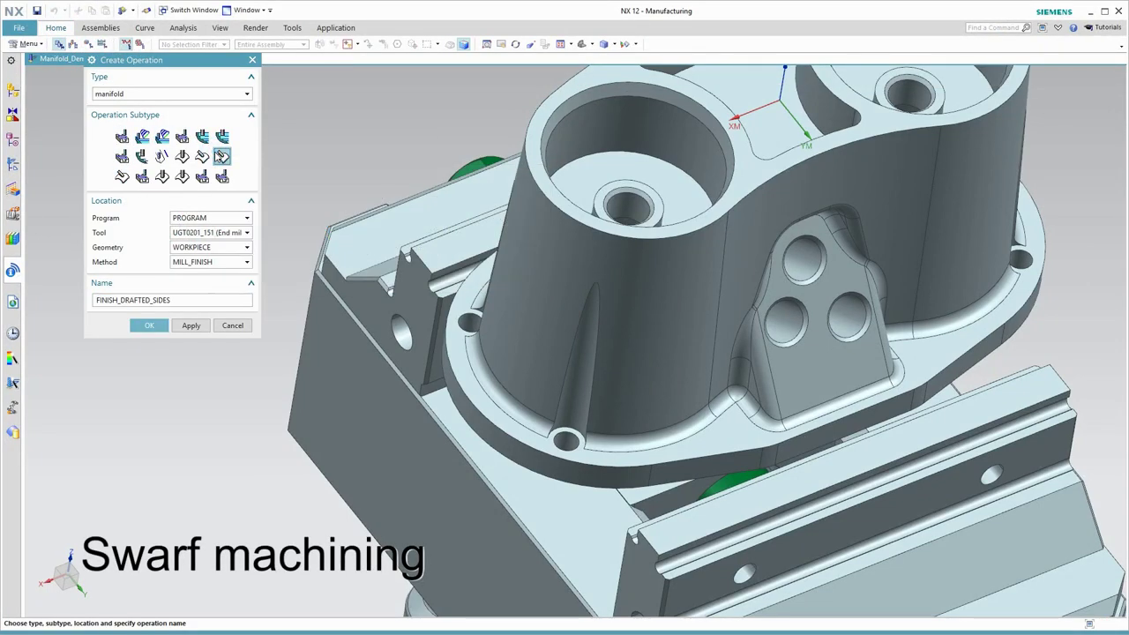
left_click(146, 325)
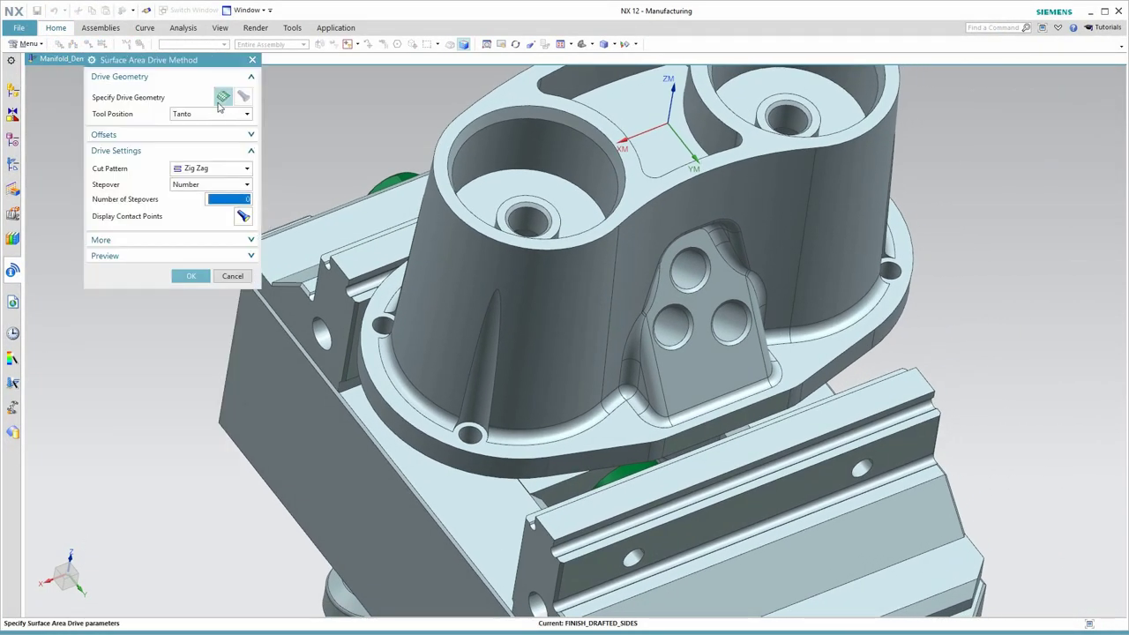
Specify the manifold's drafted outer wall faces as the drive geometry of the Surface Area drive method
left_click(221, 92)
left_click(581, 291)
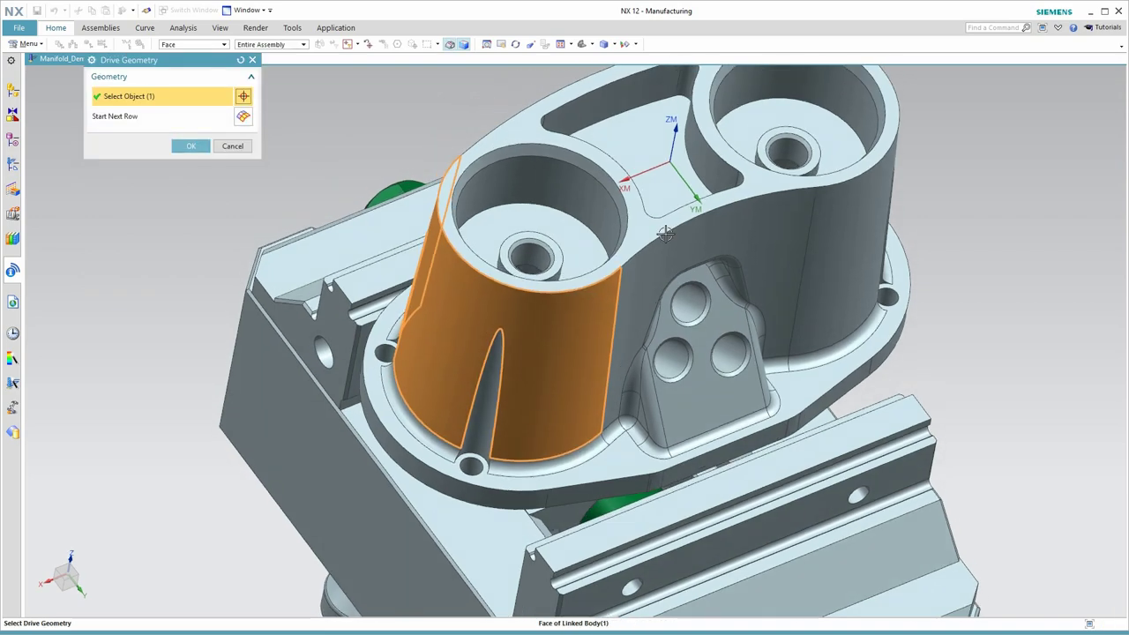
middle_click_drag(581, 291, 494, 255)
left_click(526, 323)
left_click(883, 361)
middle_click_drag(882, 361, 873, 308)
left_click(192, 147)
Choose the cut direction along the drafted wall and accept the Surface Area drive settings
left_click(244, 143)
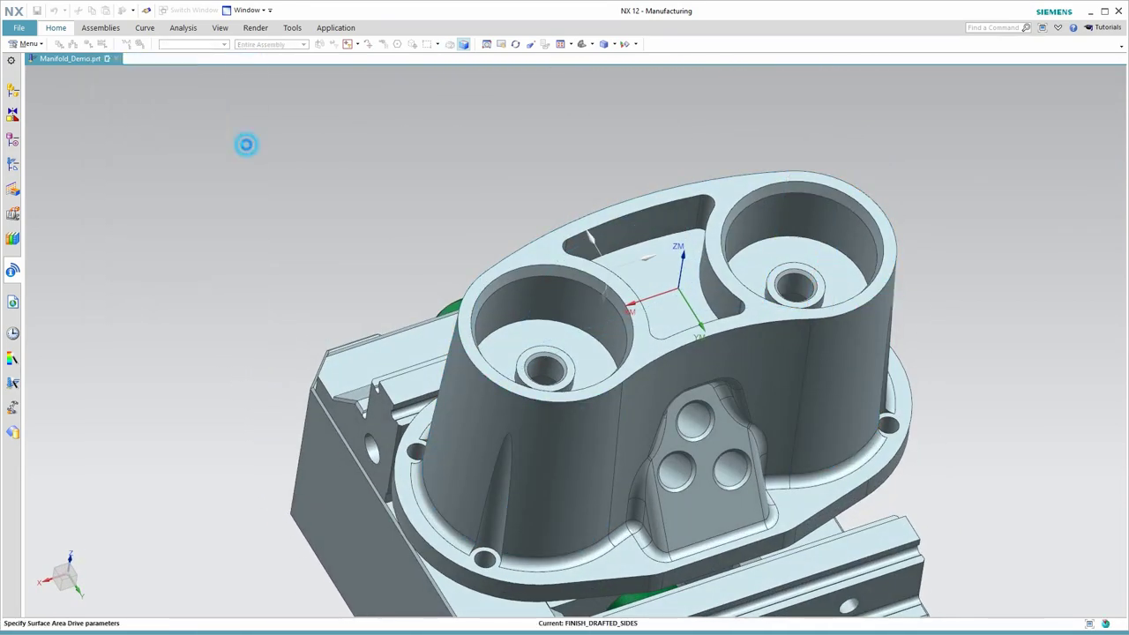
left_click(563, 544)
left_click(191, 331)
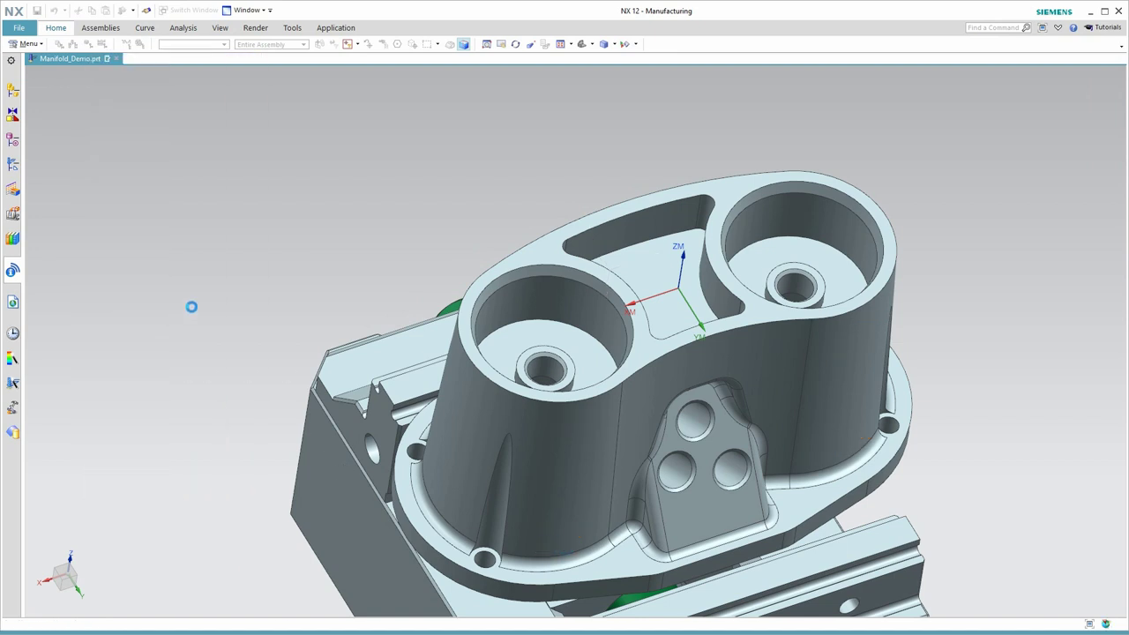
Specify the upward arrow as the swarf direction for the Swarf Drive tool axis
left_click(206, 258)
left_click(239, 293)
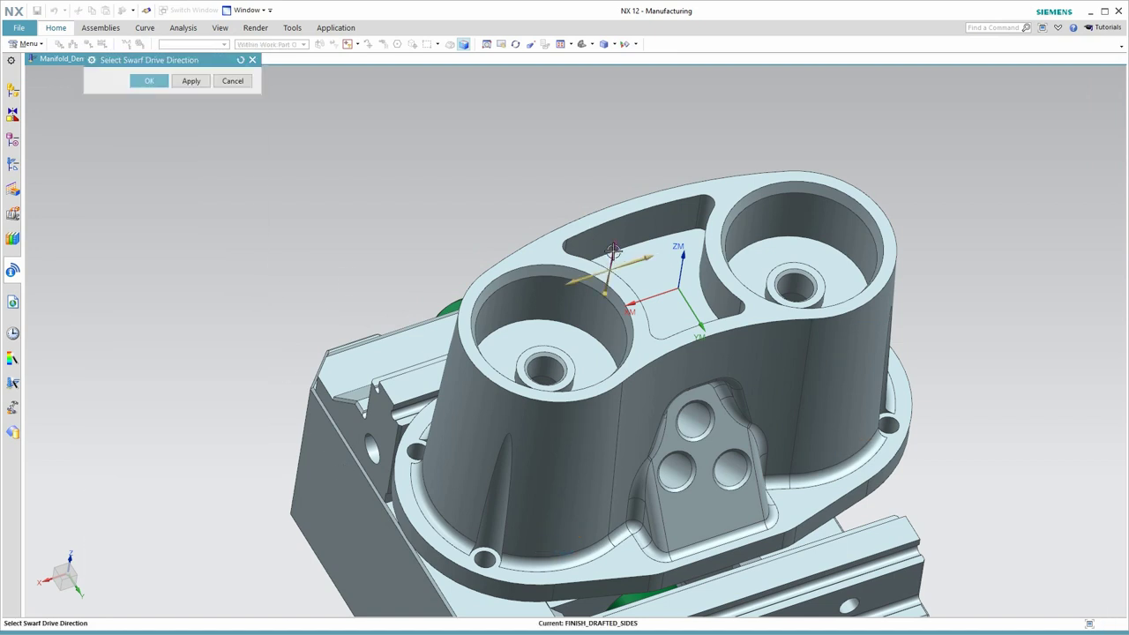
left_click(149, 80)
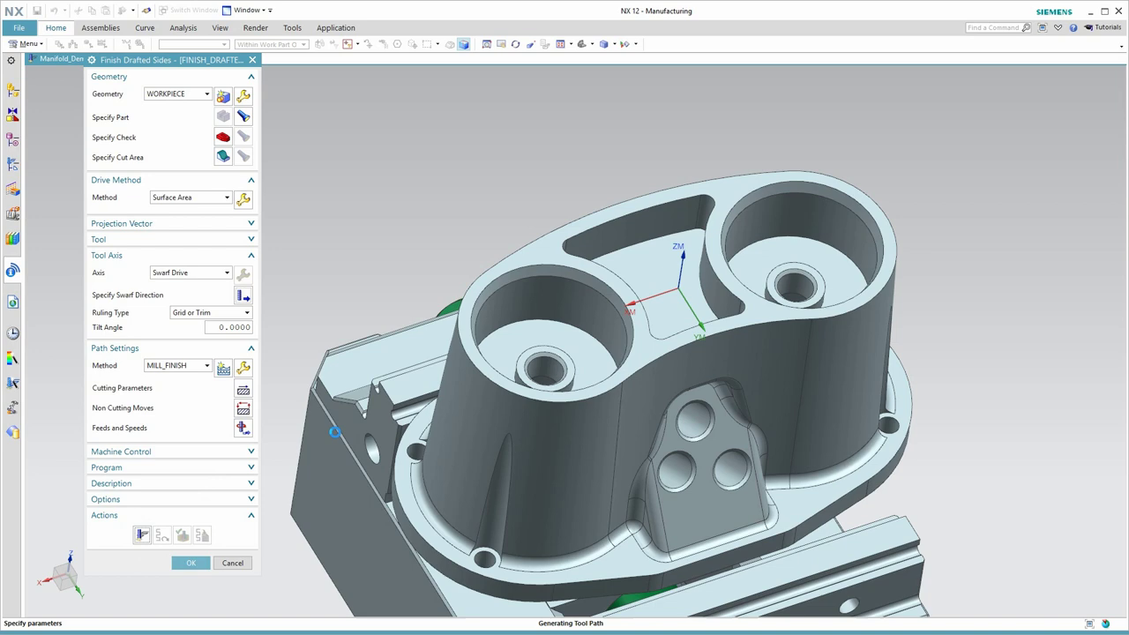
Generate the FINISH_DRAFTED_SIDES tool path and simulate its material removal with 3D Dynamic
left_click(190, 563)
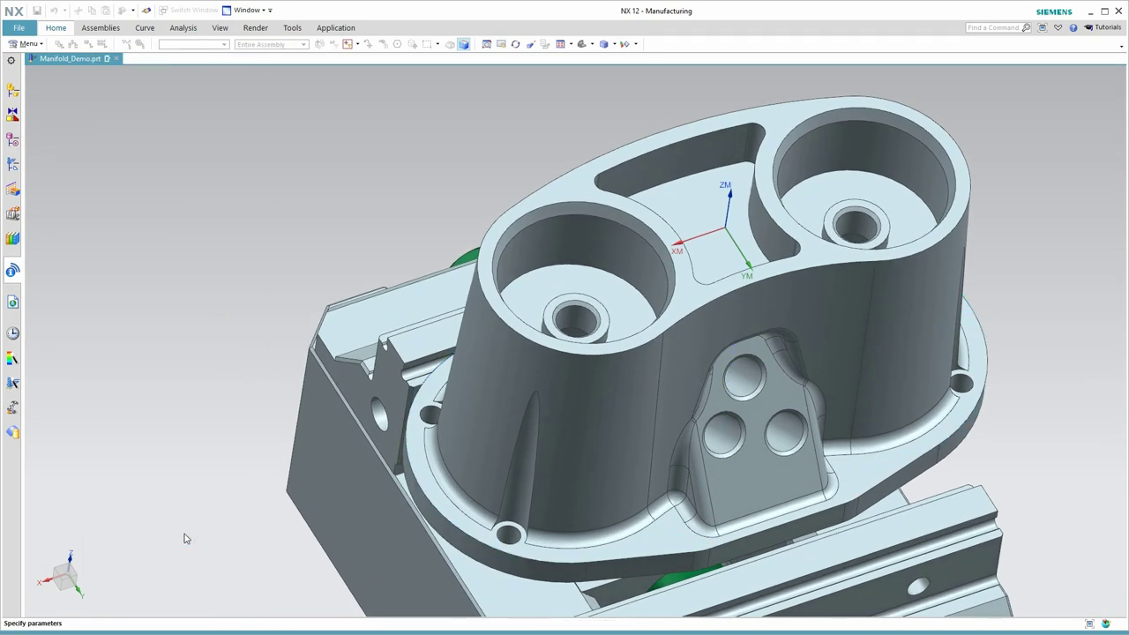
left_click(167, 515)
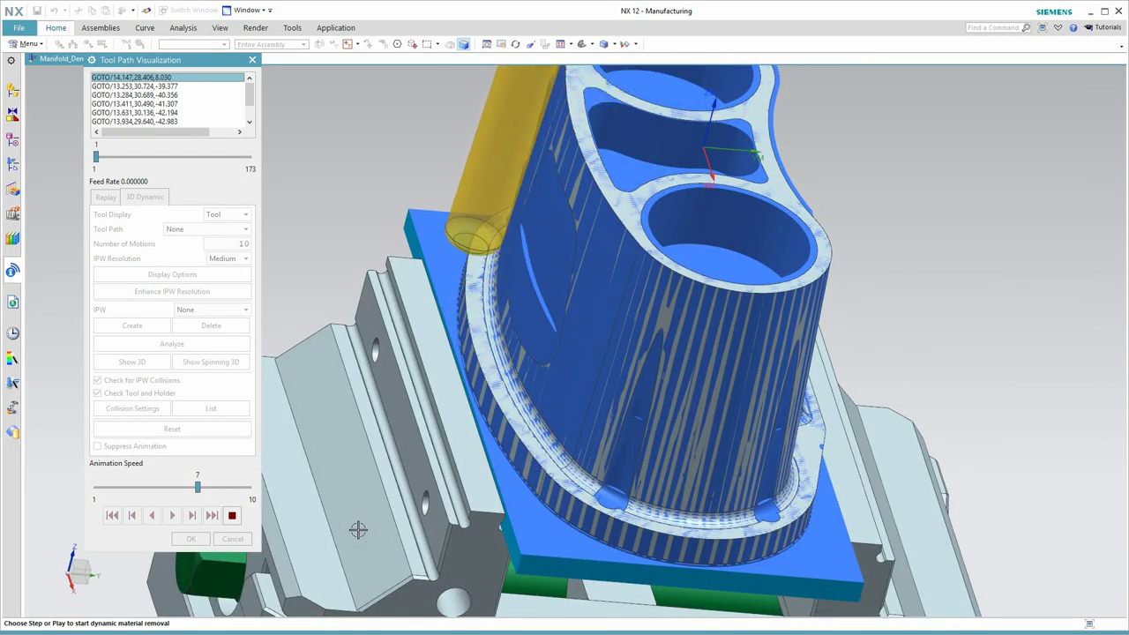
middle_click_drag(358, 529, 359, 531)
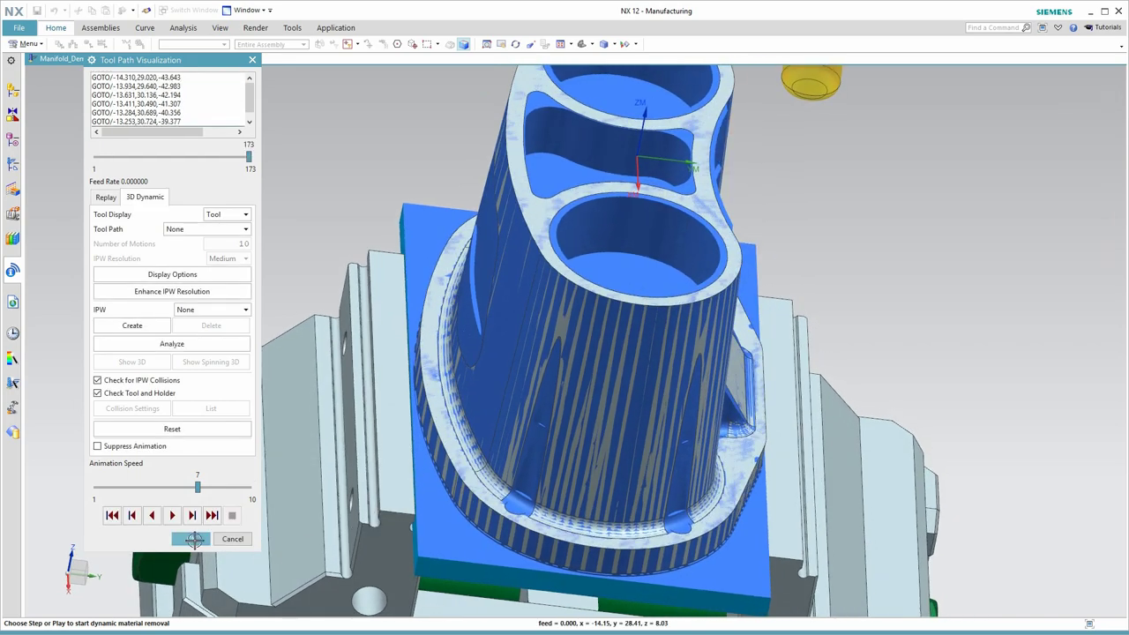
Close the tool path visualization and accept the Finish Drafted Sides operation
left_click(192, 538)
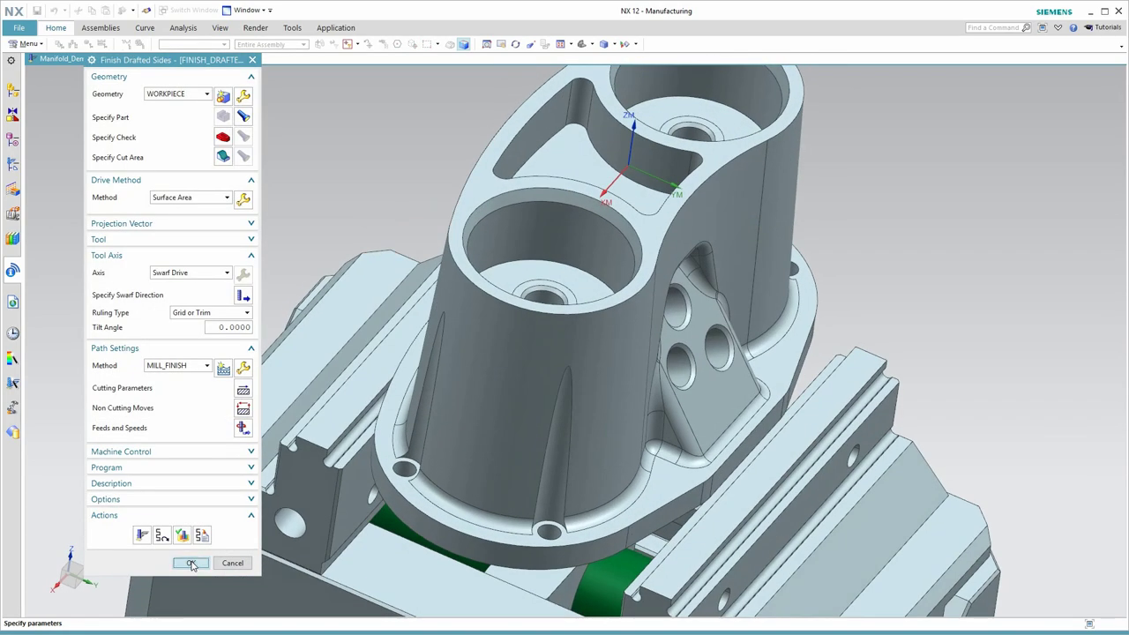
left_click(189, 562)
Create a Contour Profile operation named AUX_FLOOR for the WORKPIECE geometry with the MILL_FINISH method
left_click(84, 58)
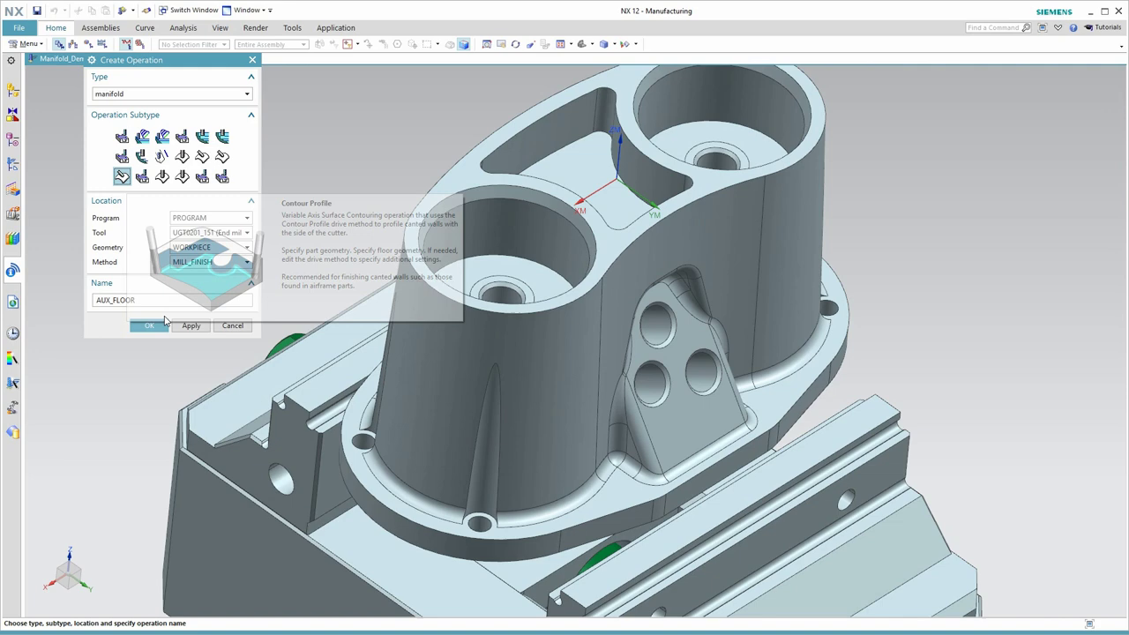
left_click(121, 176)
left_click(154, 326)
Specify the curved outer face above the three-hole pocket as the operation's wall geometry
middle_click_drag(304, 143, 276, 150)
left_click(224, 196)
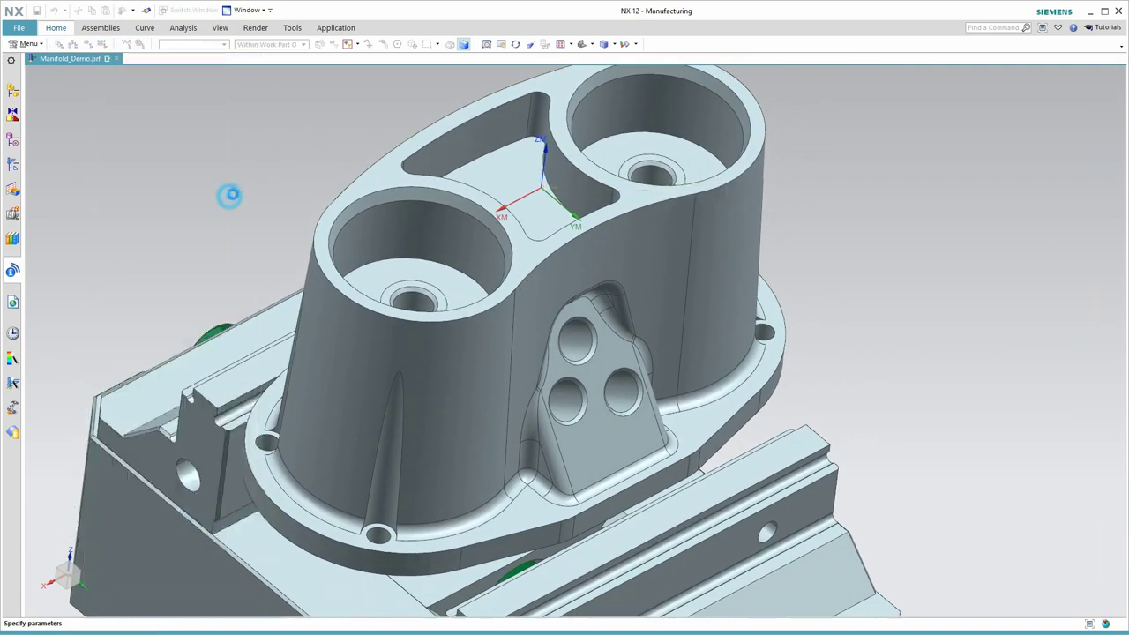
left_click(646, 251)
left_click(191, 242)
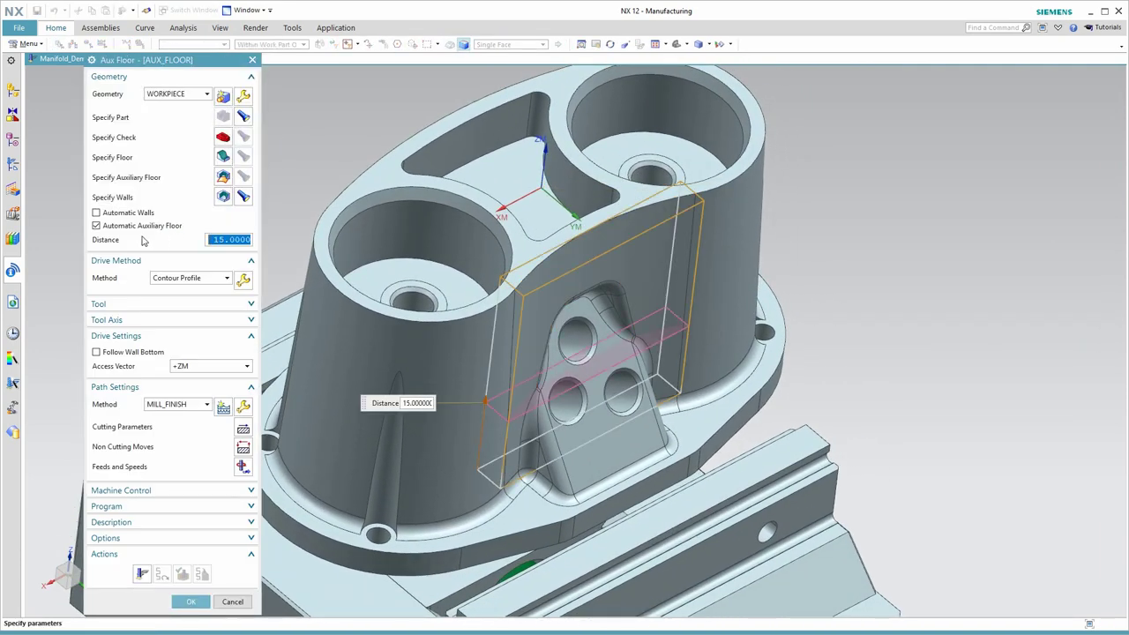
Generate the wall finishing tool path using the automatic auxiliary floor at distance 15 and accept the operation
middle_click_drag(460, 443, 562, 350, "shift")
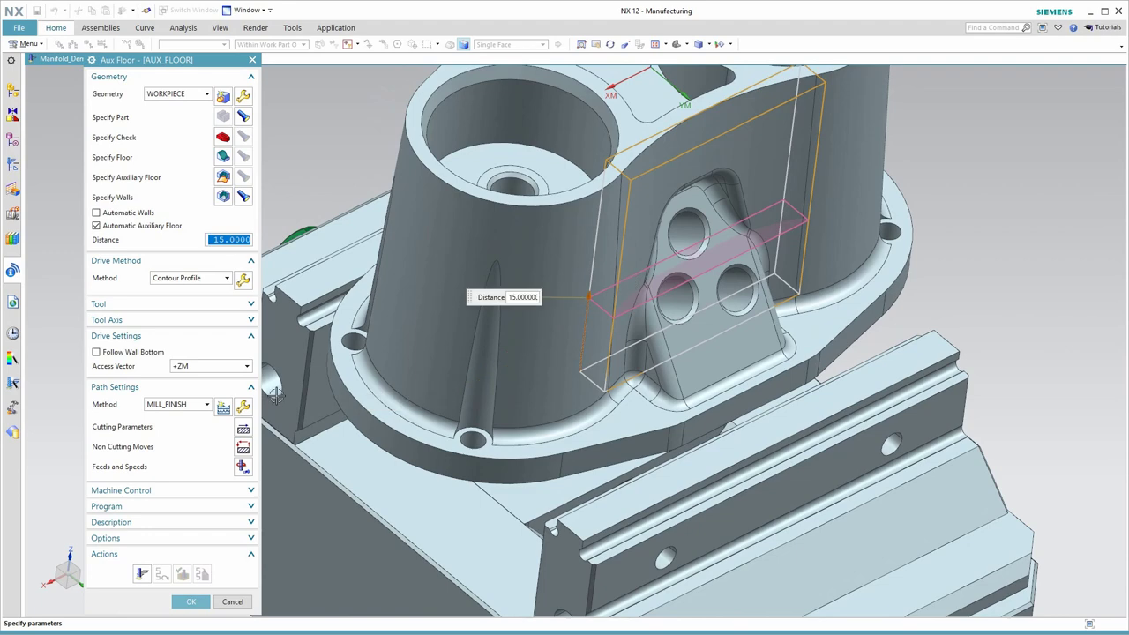
left_click(141, 574)
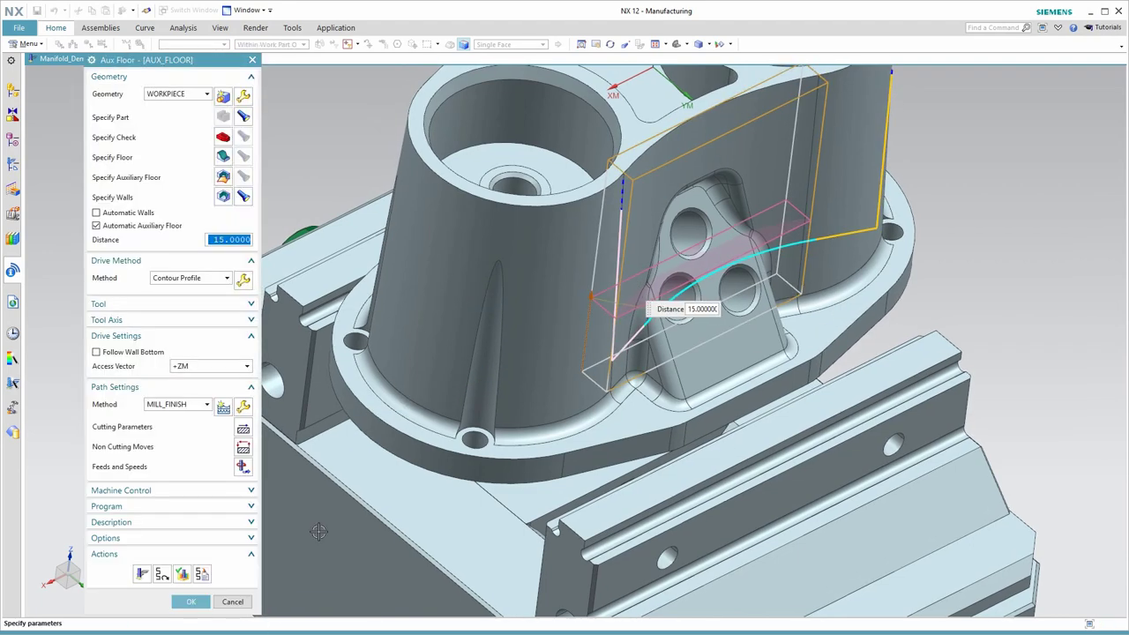
left_click(193, 602)
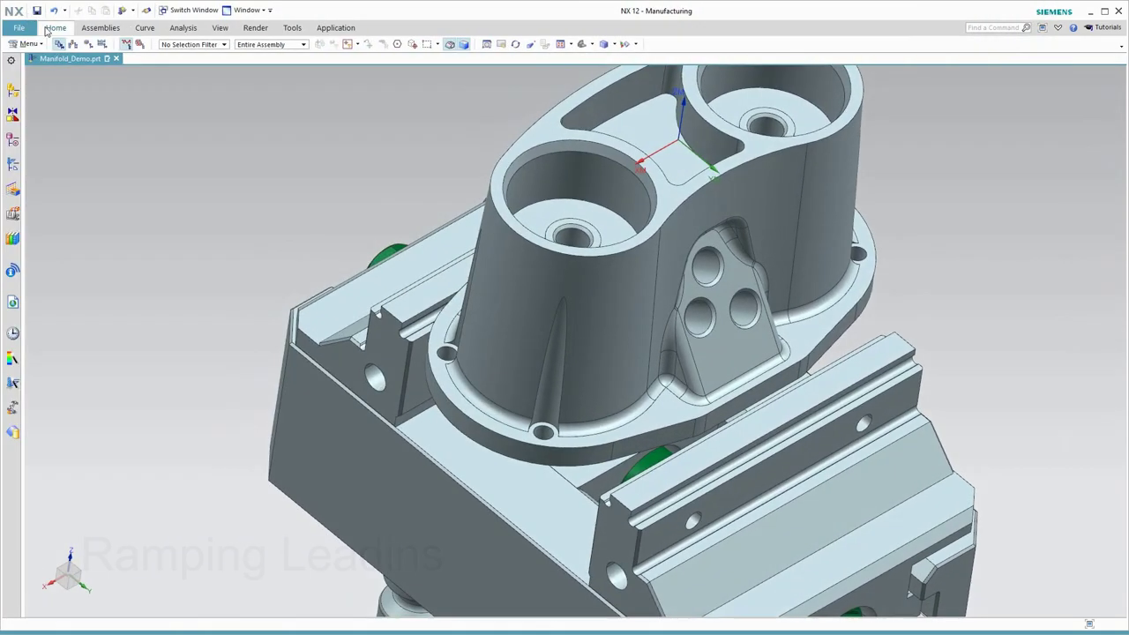
Create a ROUGH_AROUND_BOSS operation with the MILL_SEMI_FINISH method and use the floor faces of both round bores as its cut area
left_click(79, 53)
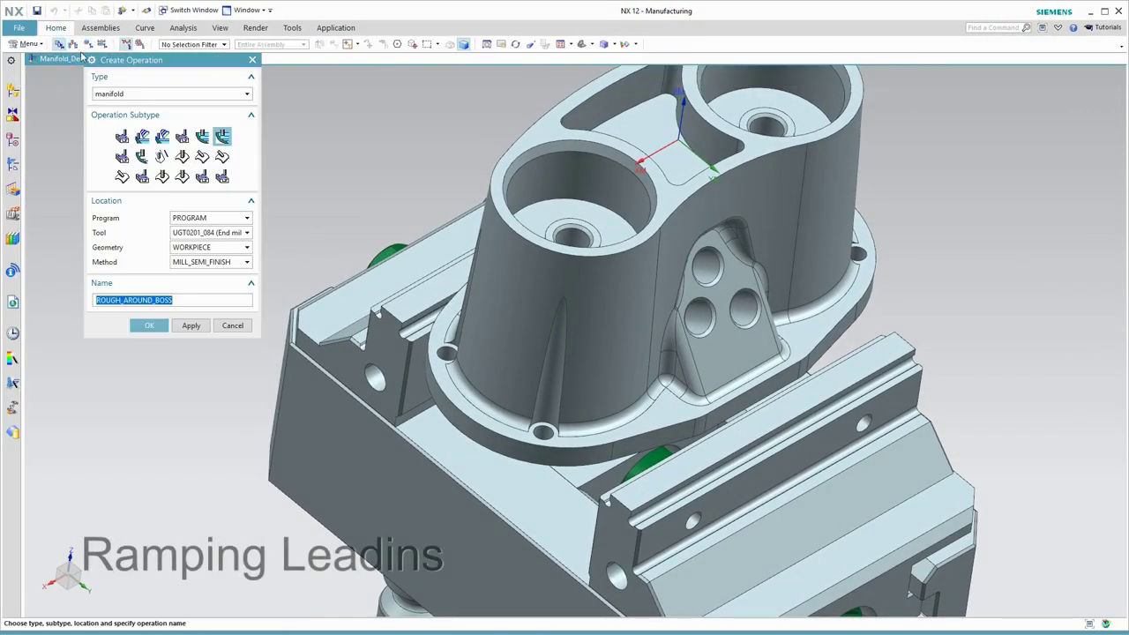
left_click(149, 326)
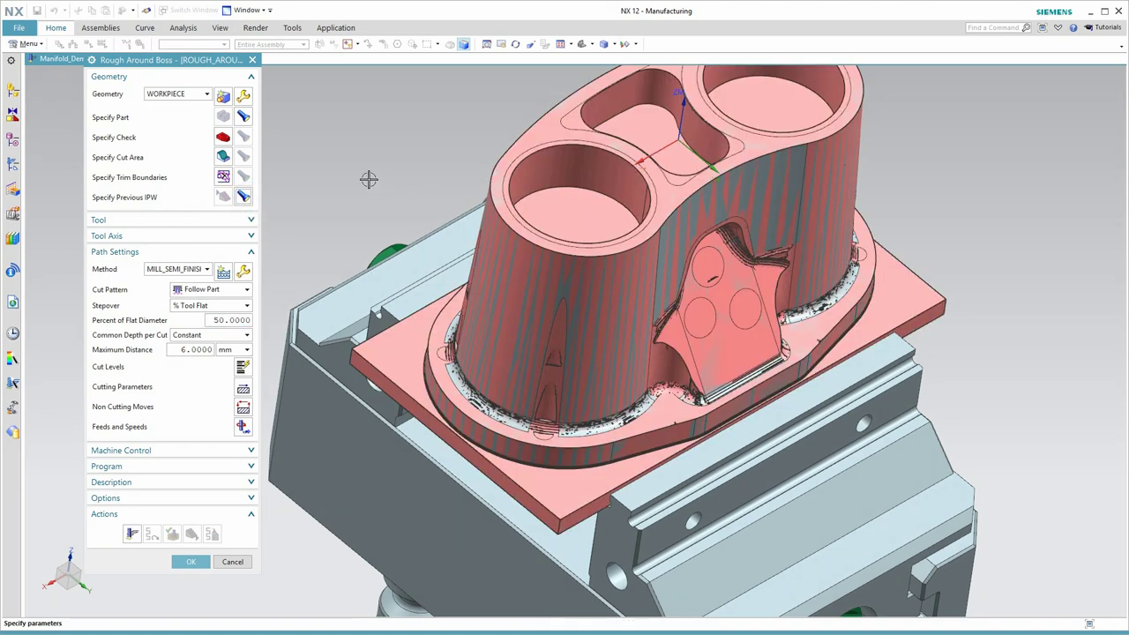
left_click(222, 156)
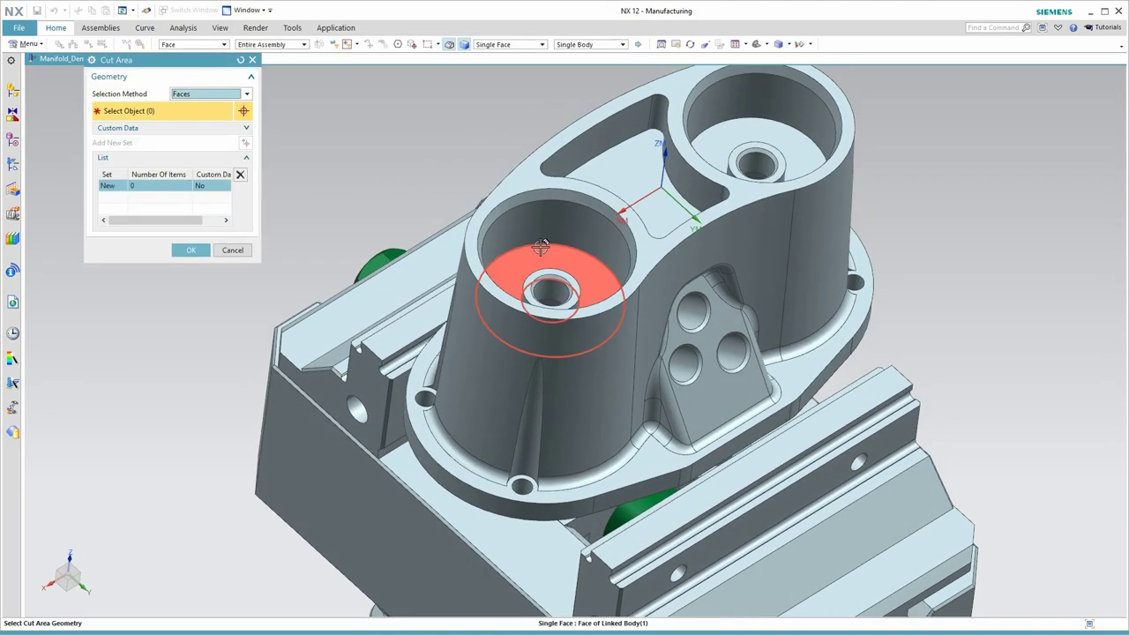
left_click(541, 248)
left_click(757, 137)
left_click(191, 250)
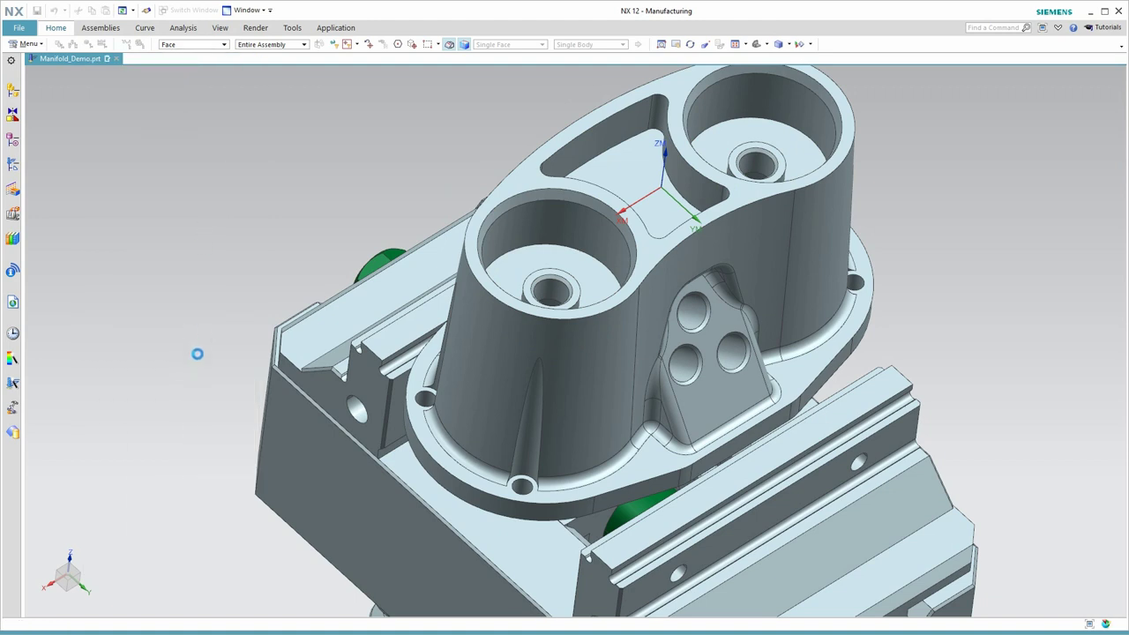
Set the cut level range depth to 14.5 and generate the roughing tool path around the bosses in both bores
left_click(243, 369)
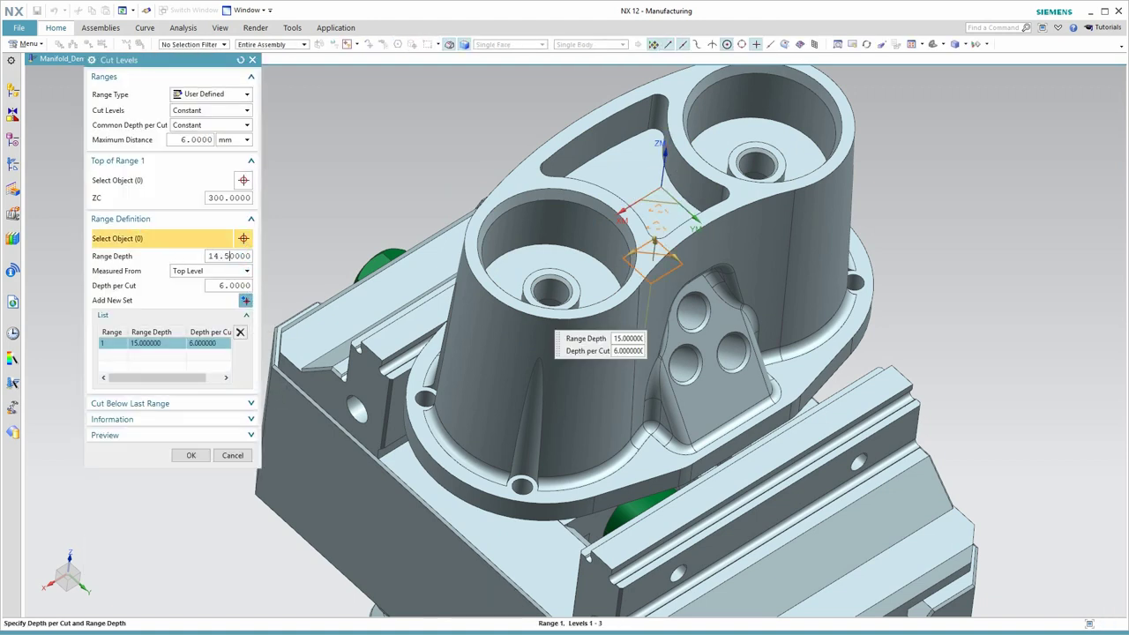
left_click(191, 455)
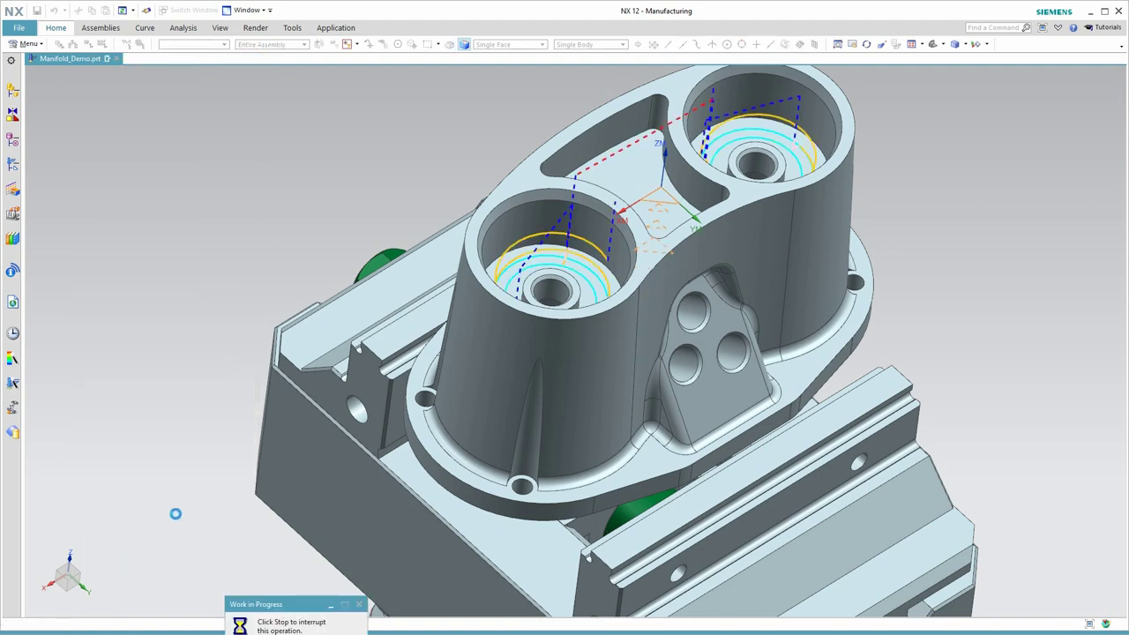
middle_click_drag(330, 261, 328, 298)
left_click(191, 561)
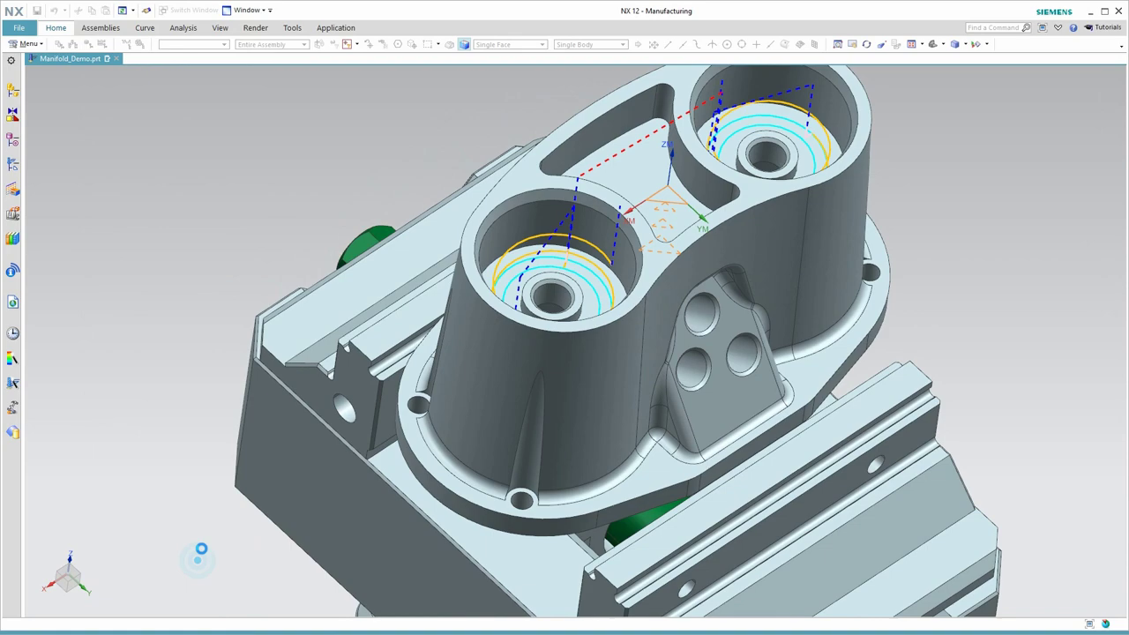
Create a ROUGH_DRAFTED_POCKET operation for the WORKPIECE geometry with the MILL_SEMI_FINISH method for the side pocket
middle_click_drag(239, 309, 168, 159)
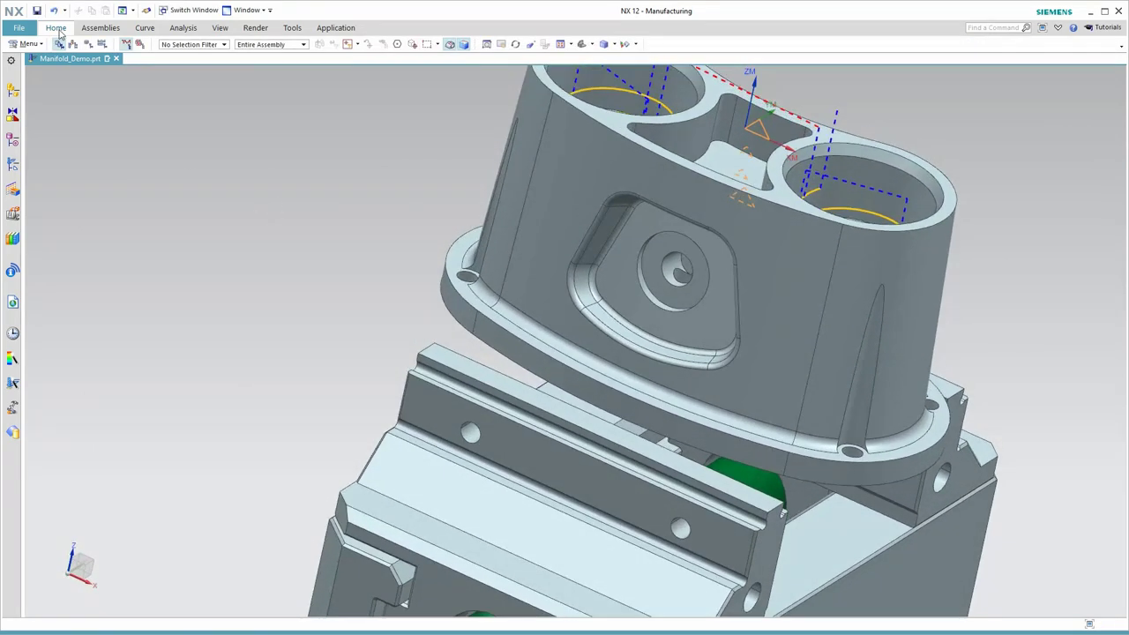
left_click(56, 27)
left_click(98, 55)
left_click(205, 138)
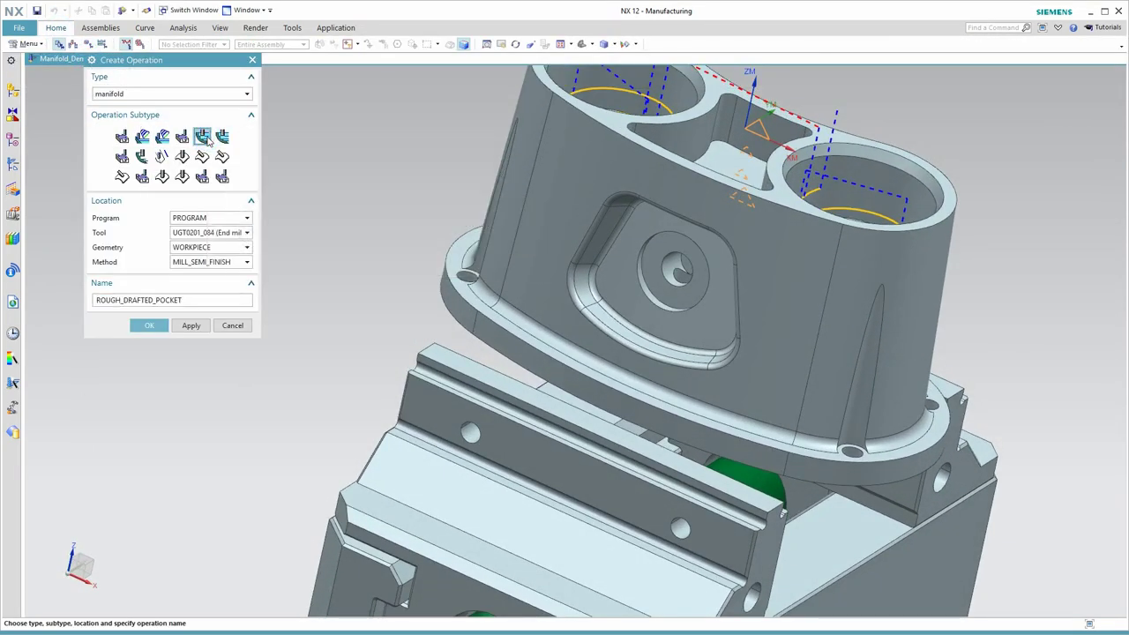
left_click(150, 327)
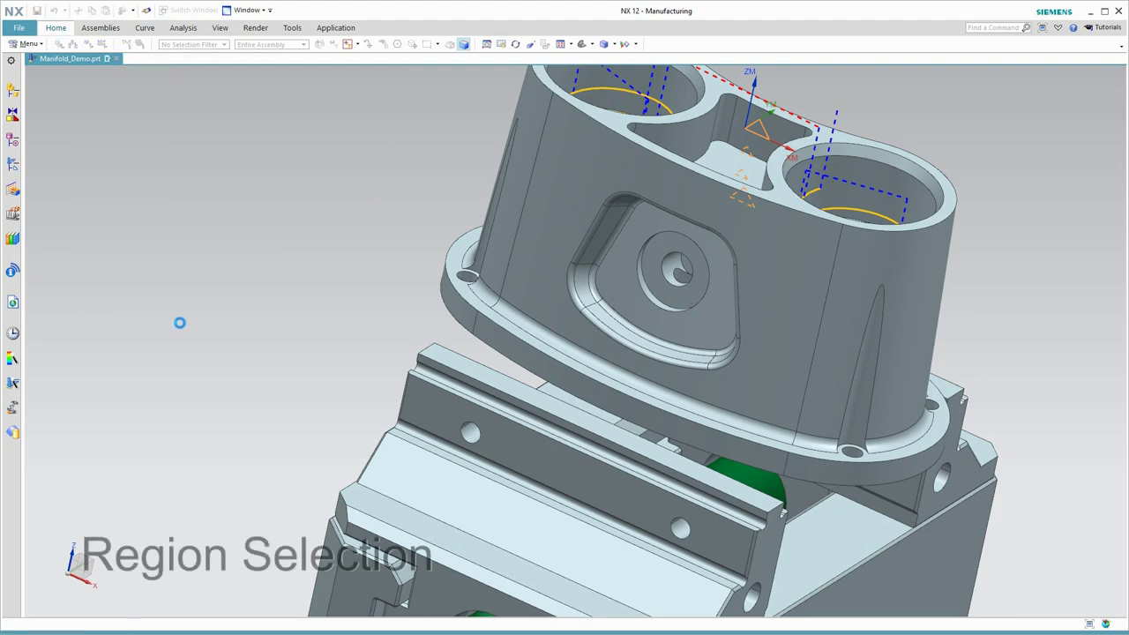
Define the cut area as an Edge Bounded Region seeded on the pocket's boss face, bounded by the pocket rim and center hole edges, and display it
left_click(208, 235)
left_click(222, 156)
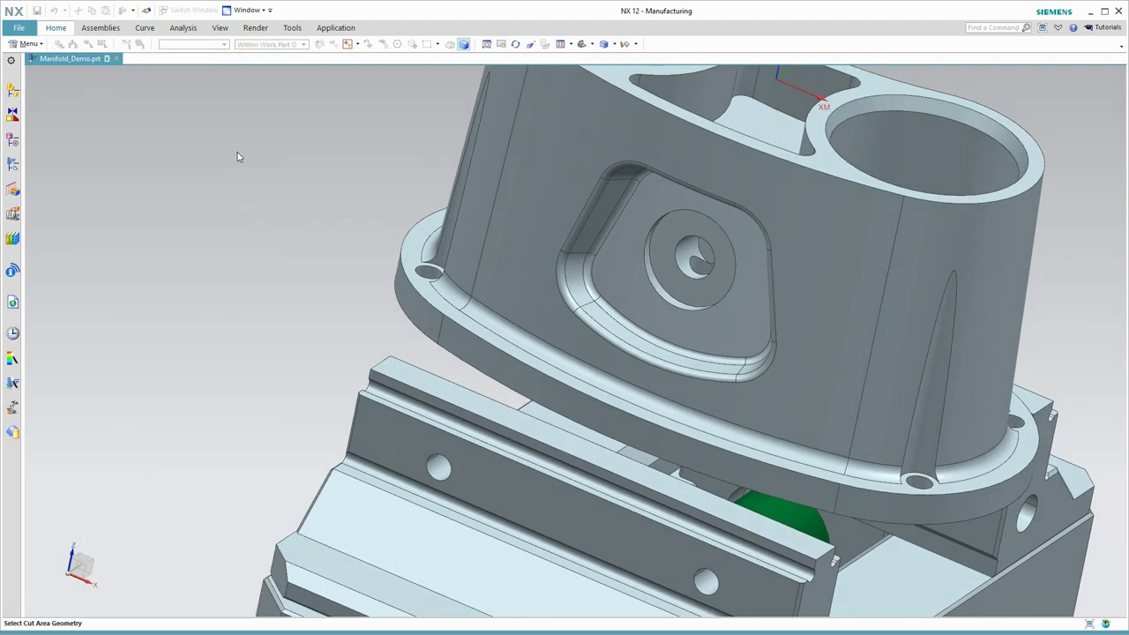
left_click(203, 116)
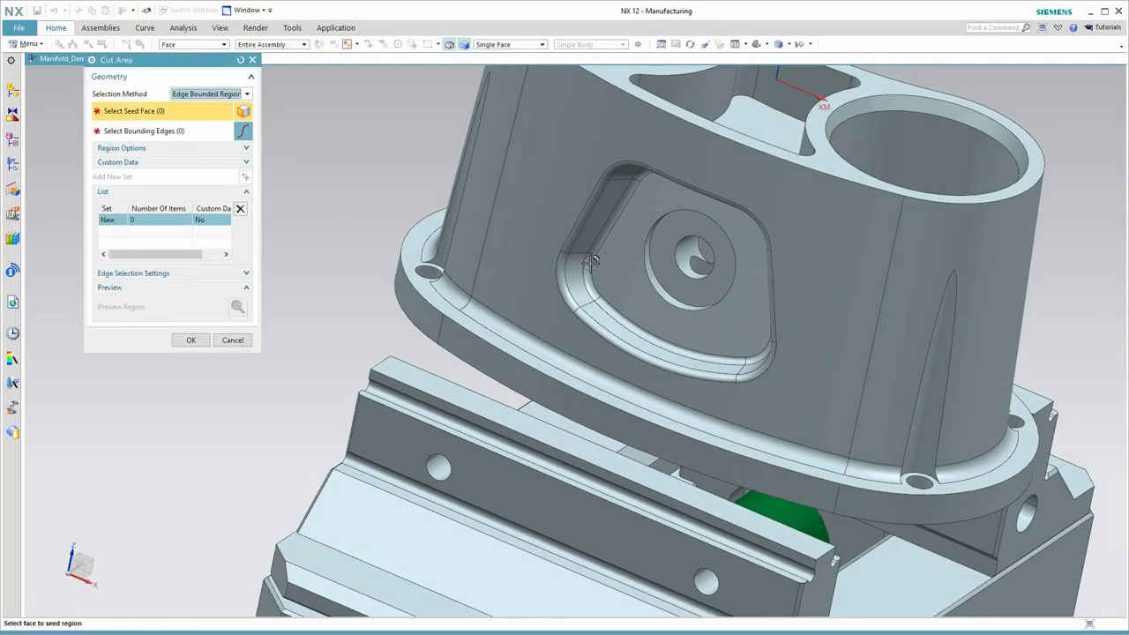
left_click(672, 252)
left_click(685, 272)
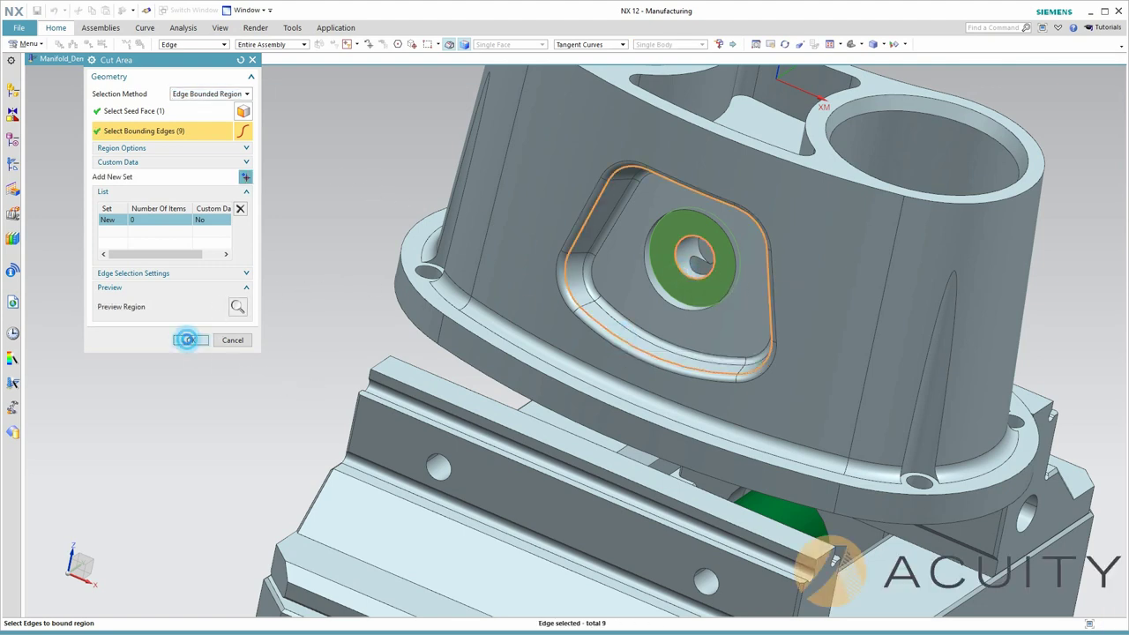
left_click(187, 340)
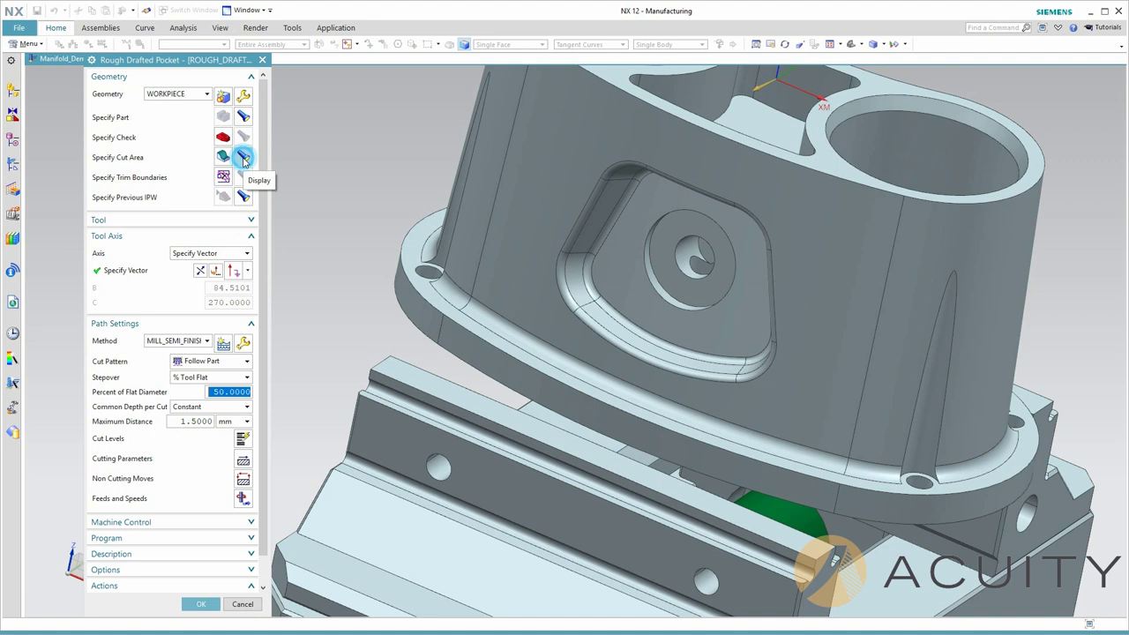
left_click(244, 159)
Set the tool axis with an Inferred Vector taken from the flat boss face around the pocket's center hole
left_click(196, 275)
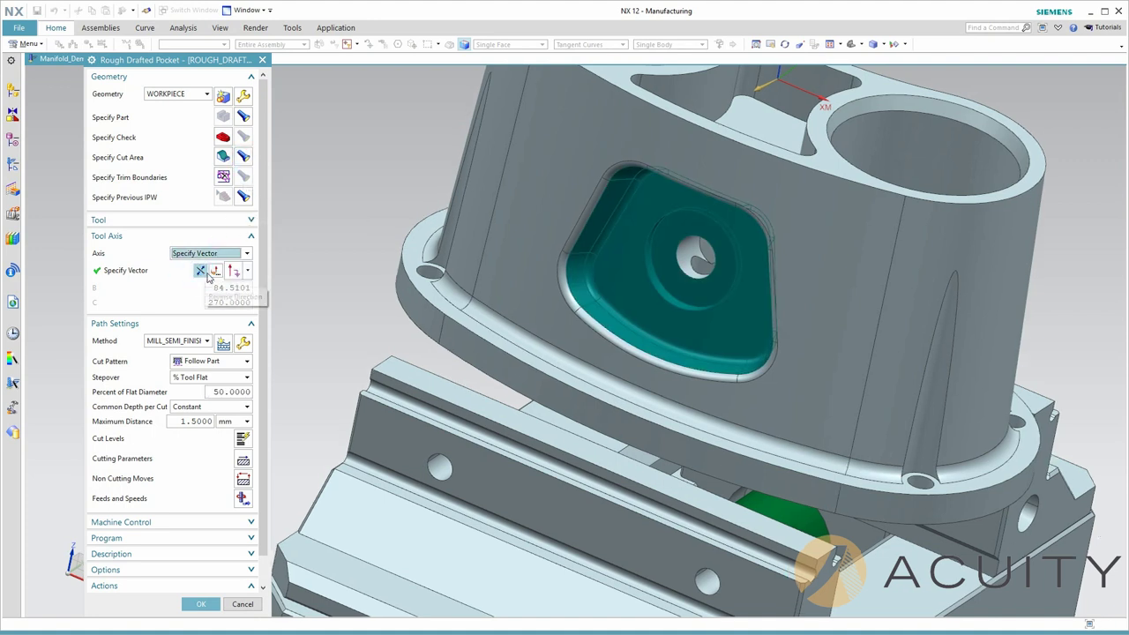
left_click(213, 269)
left_click(177, 95)
left_click(163, 108)
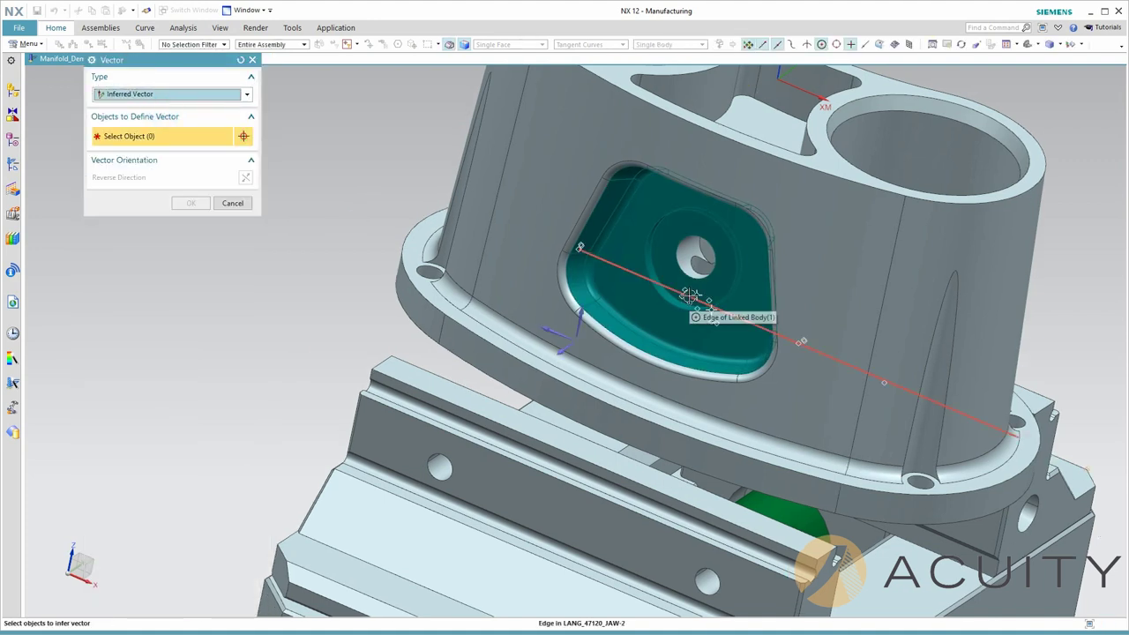
left_click(679, 265)
left_click(194, 208)
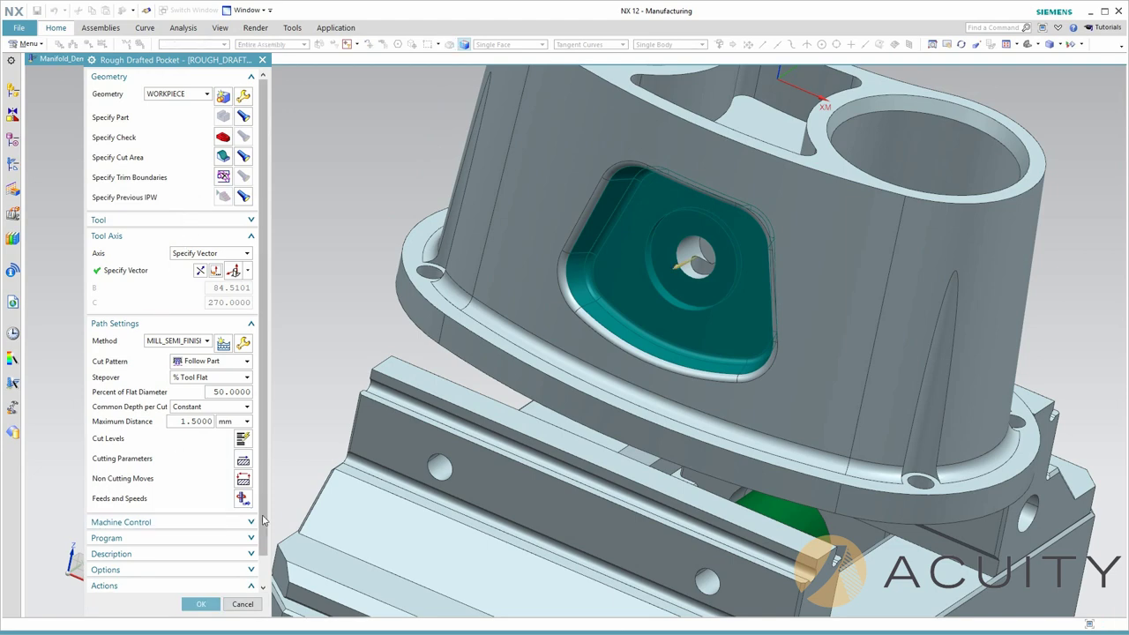
Generate the drafted pocket's roughing tool path, display the resulting in-process workpiece and accept the operation
left_click_drag(263, 518, 270, 556)
left_click(133, 576)
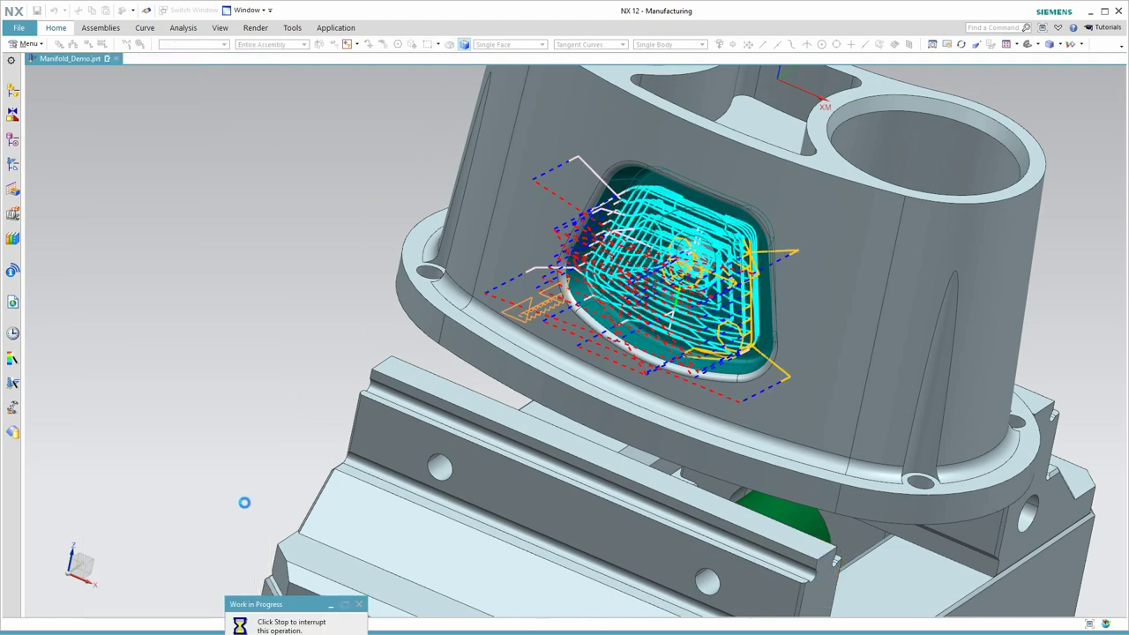
left_click_drag(263, 545, 264, 585)
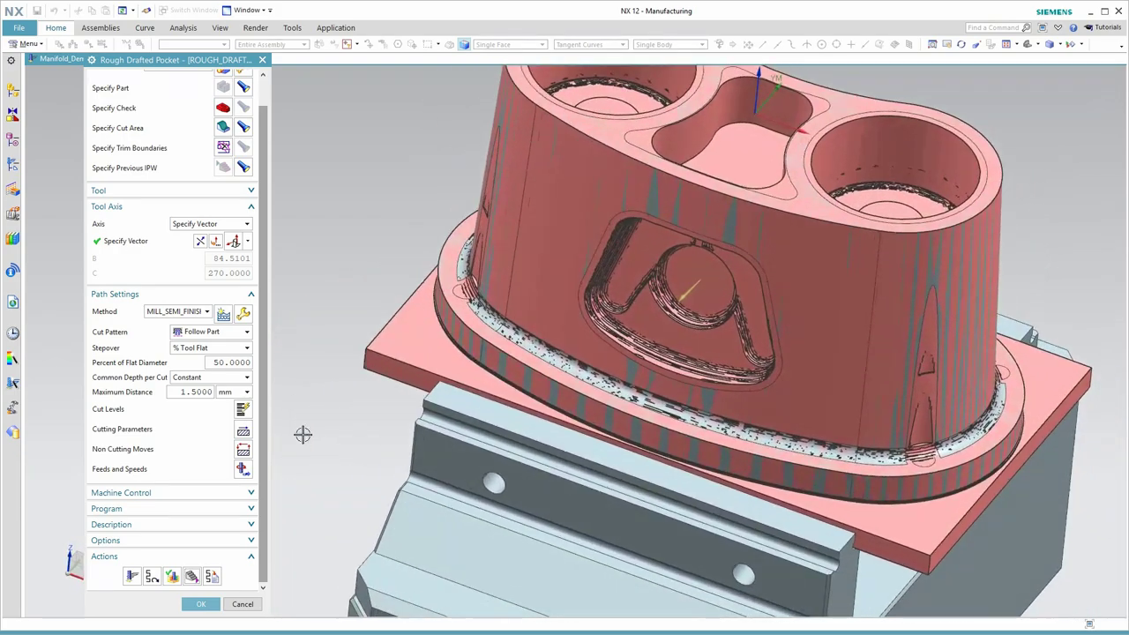
left_click(203, 604)
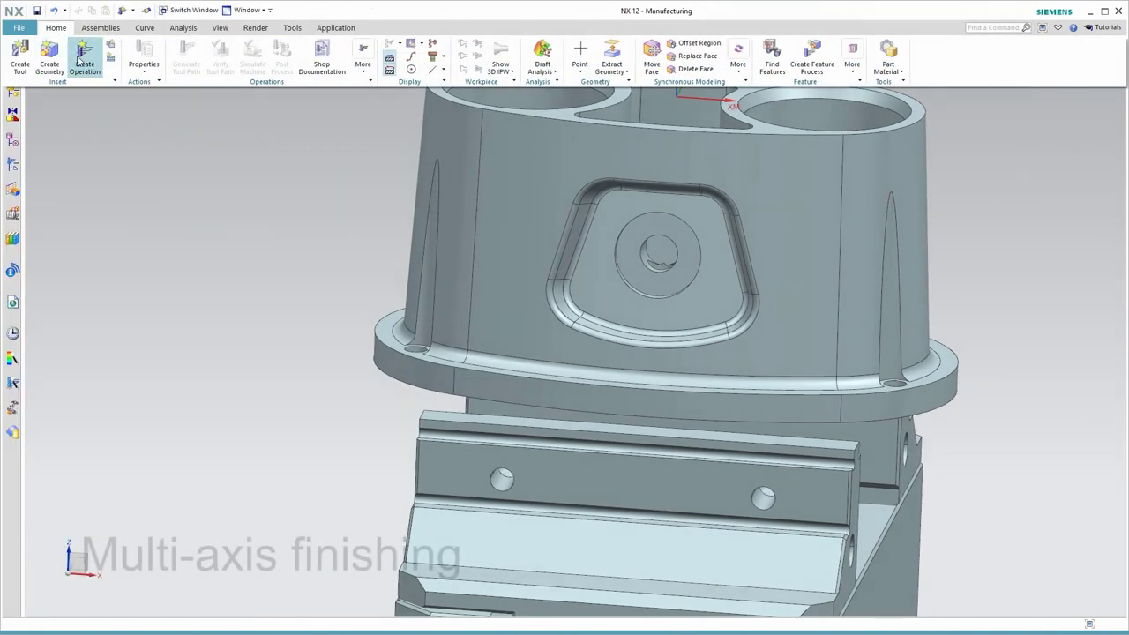
Create a FINISH_DRAFTED_POCKET operation for the WORKPIECE geometry with the MILL_FINISH method
left_click(86, 67)
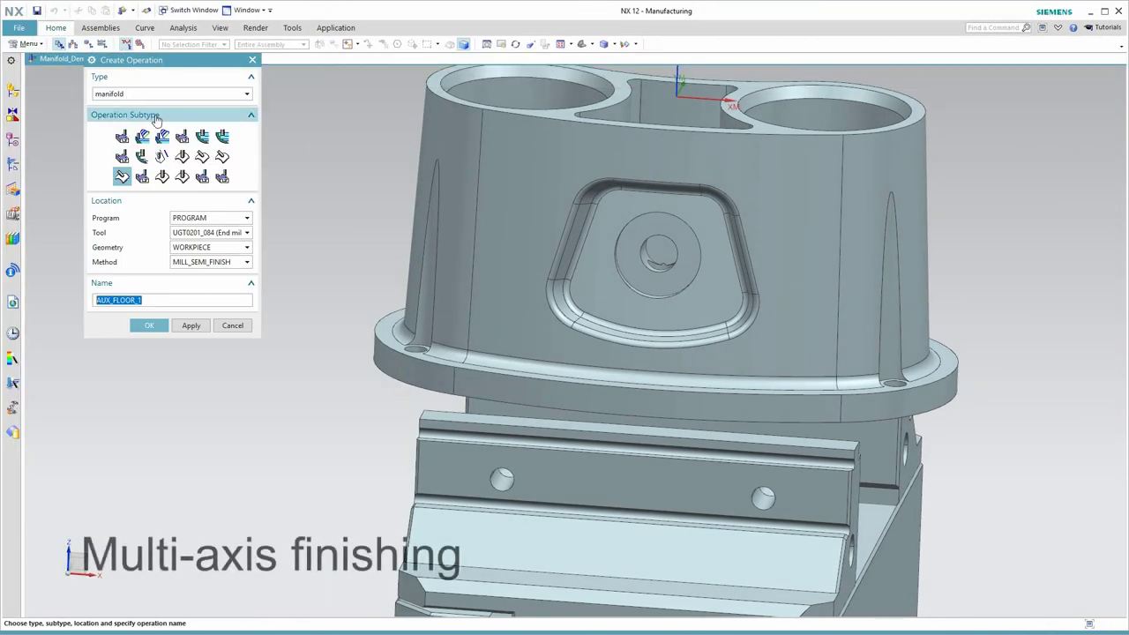
left_click(202, 156)
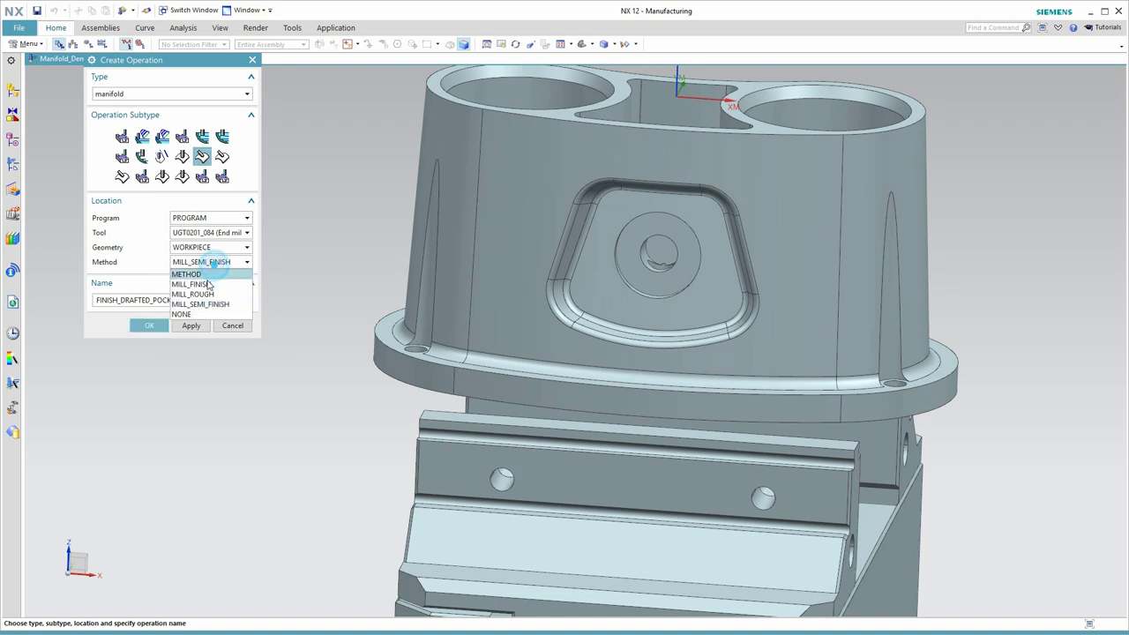
left_click(149, 327)
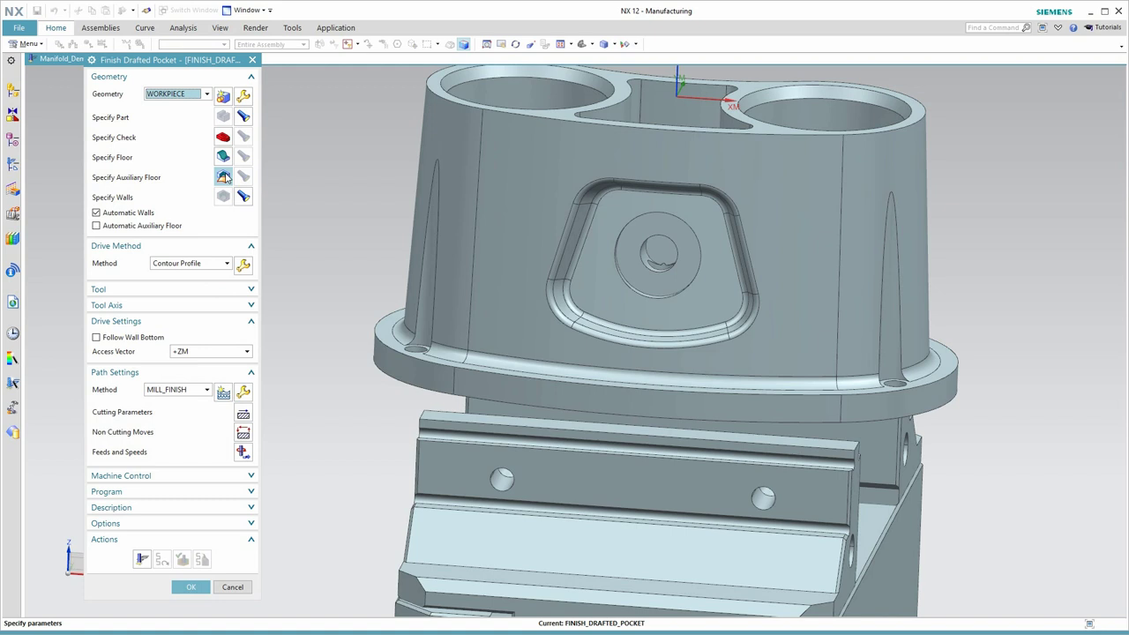
Specify the side pocket's flat bottom face as the floor geometry of the finishing operation
left_click(220, 156)
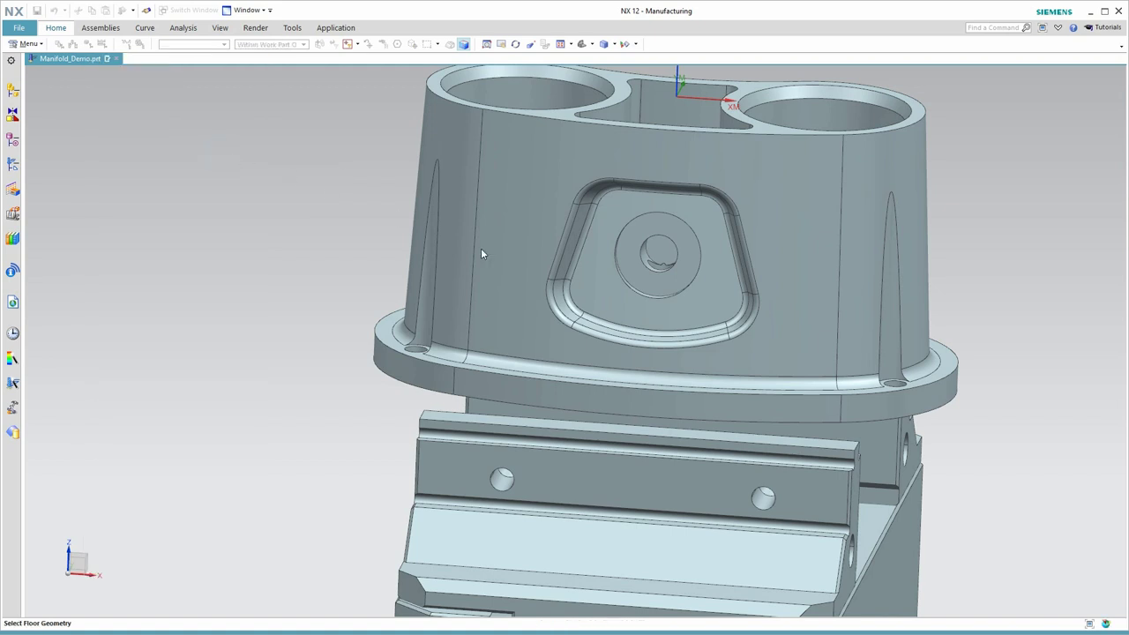
left_click(586, 285)
left_click(199, 240)
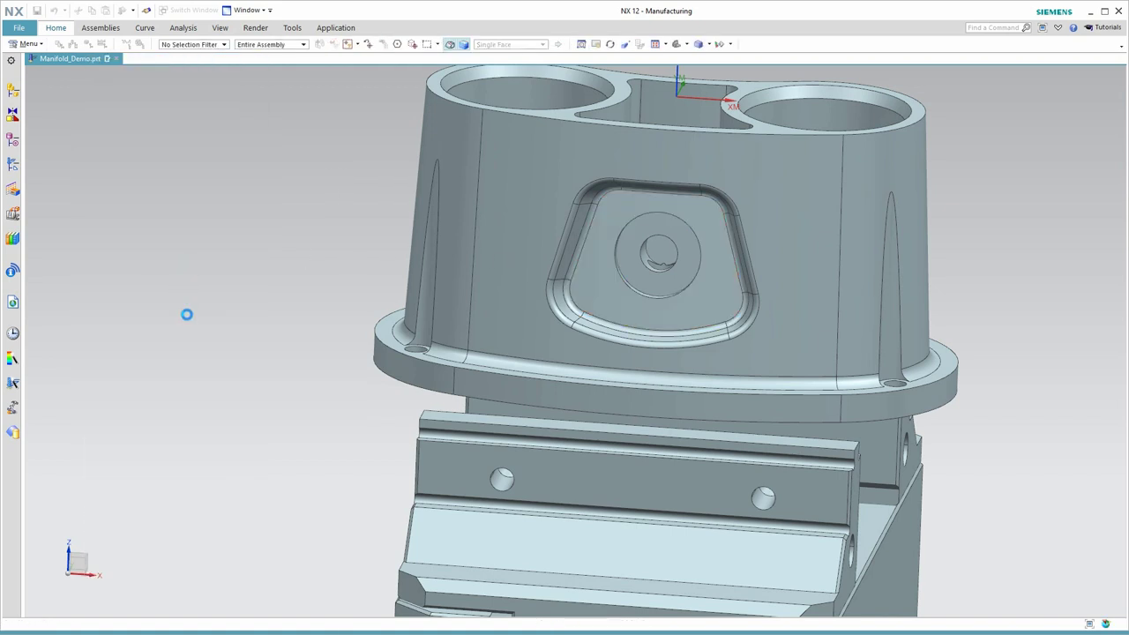
Generate the pocket wall finishing tool path and play its 3D Dynamic simulation at animation speed 3
left_click(141, 559)
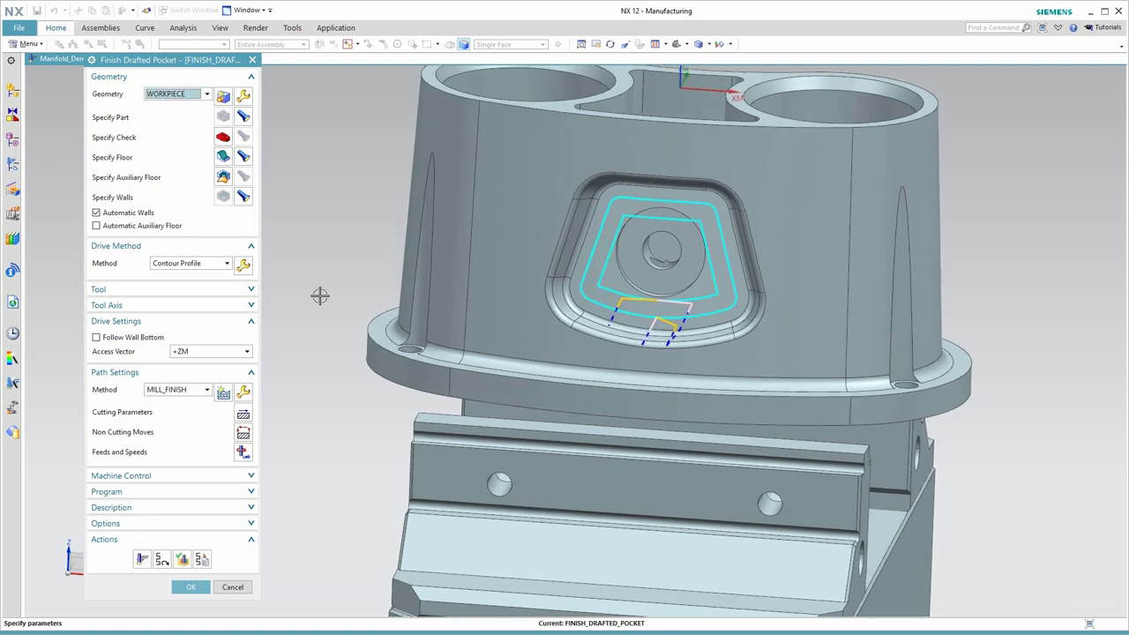
left_click(182, 560)
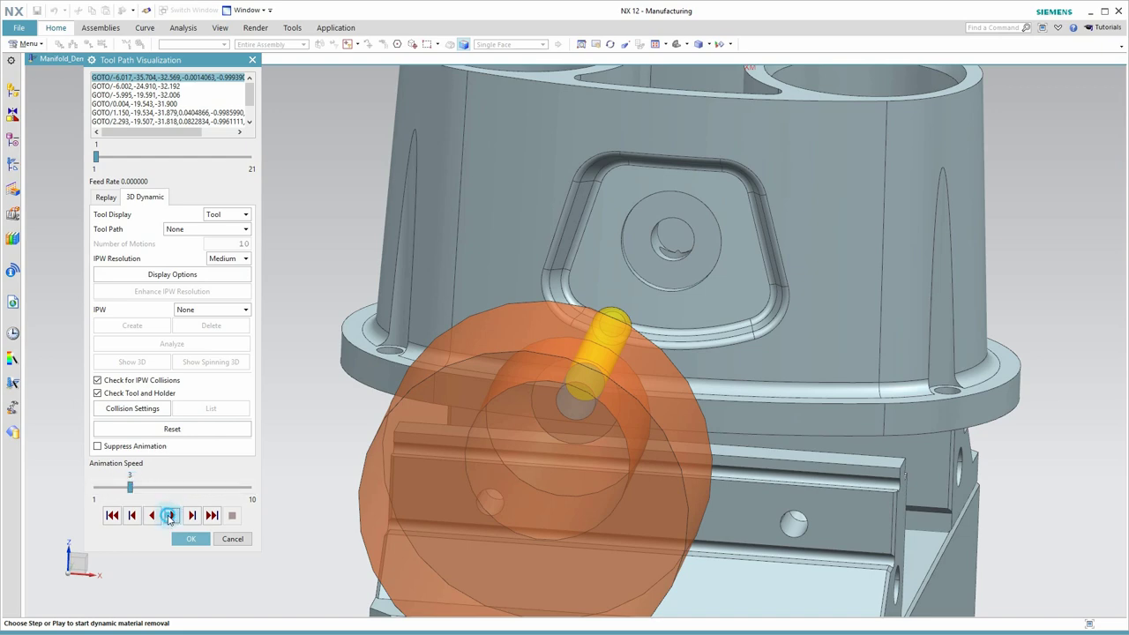
left_click(170, 517)
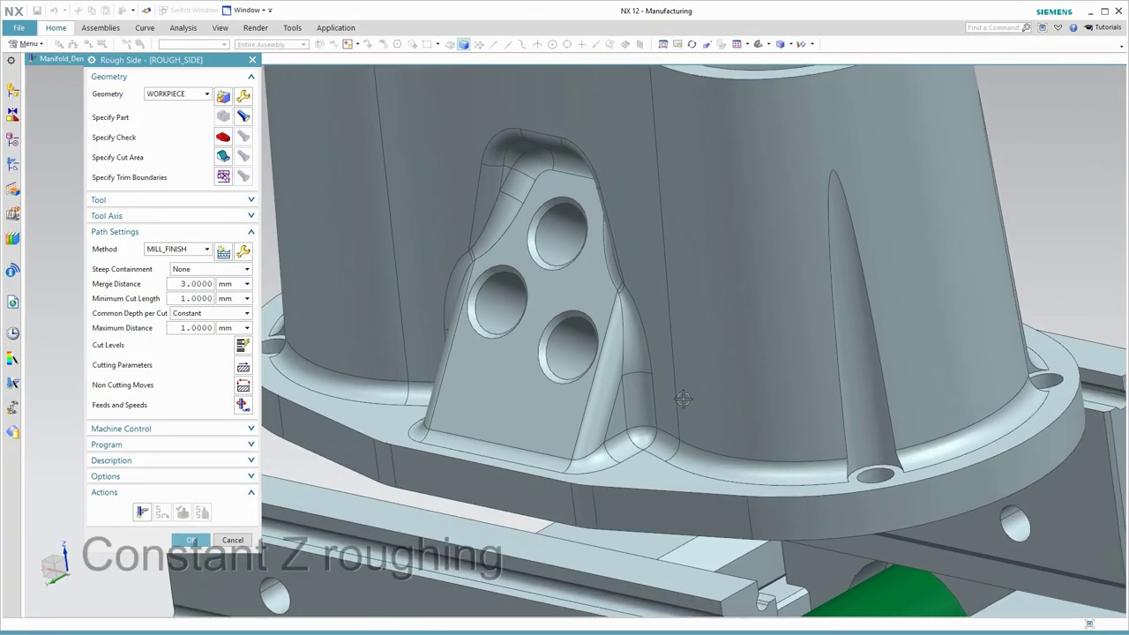
Specify the slanted blend face beside the side pocket as the cut area of the ROUGH_SIDE operation
scroll(684, 399, "up", 2)
middle_click_drag(684, 399, 744, 328, "shift")
left_click(224, 159)
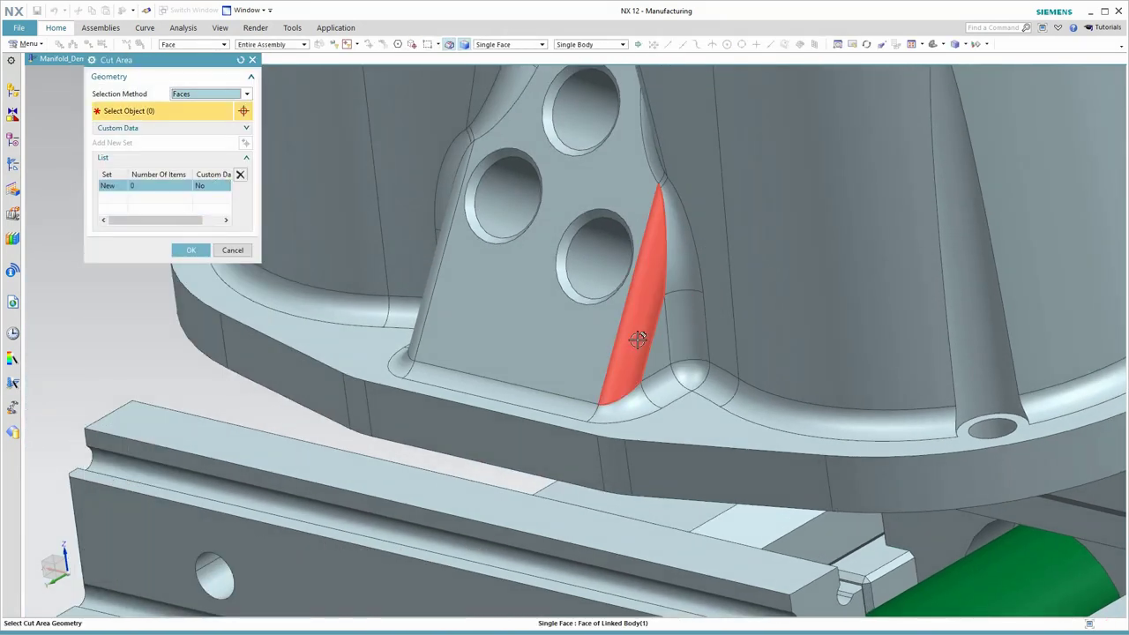
left_click(658, 349)
left_click(194, 232)
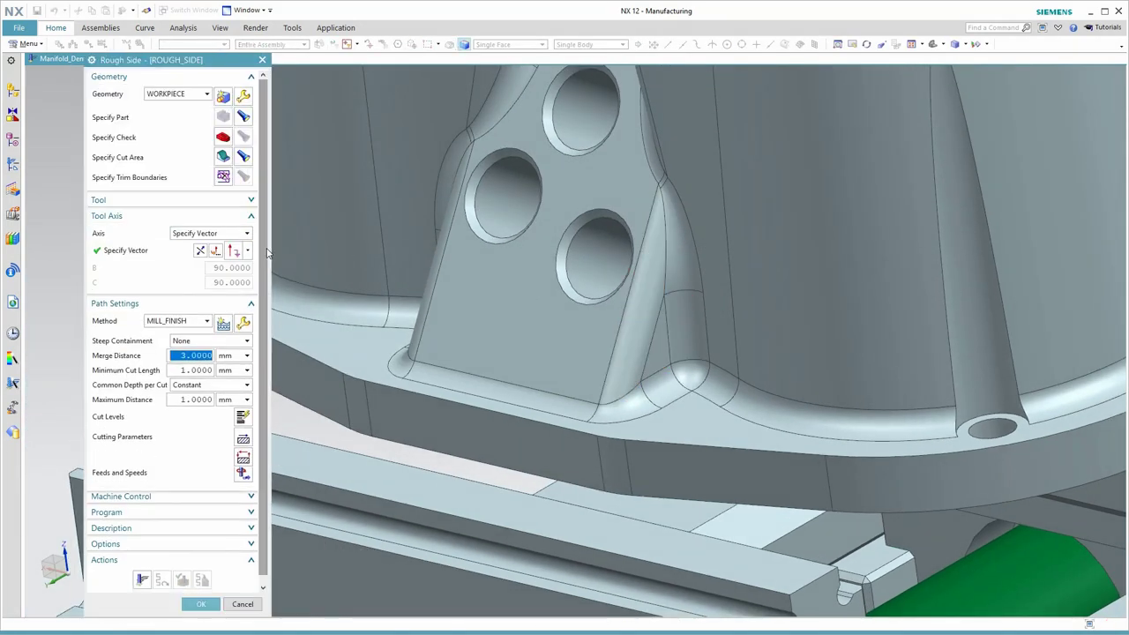
Define the roughing tool axis as an Inferred Vector from the flange's flat side face below the pocket
left_click(217, 250)
left_click(238, 93)
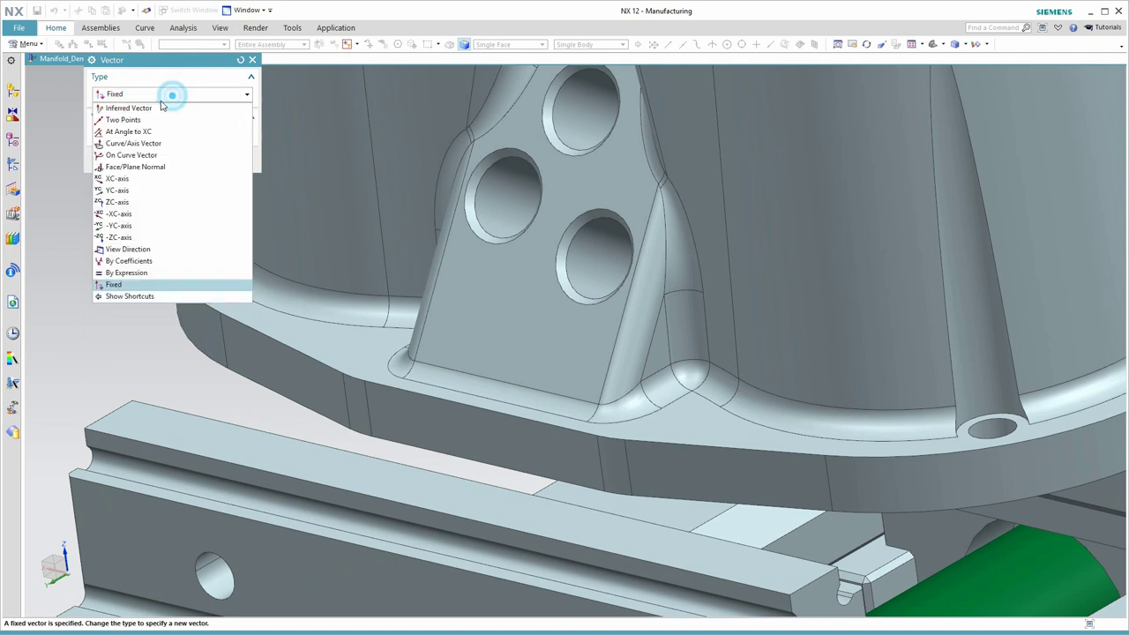
left_click(132, 106)
left_click(481, 433)
left_click(190, 203)
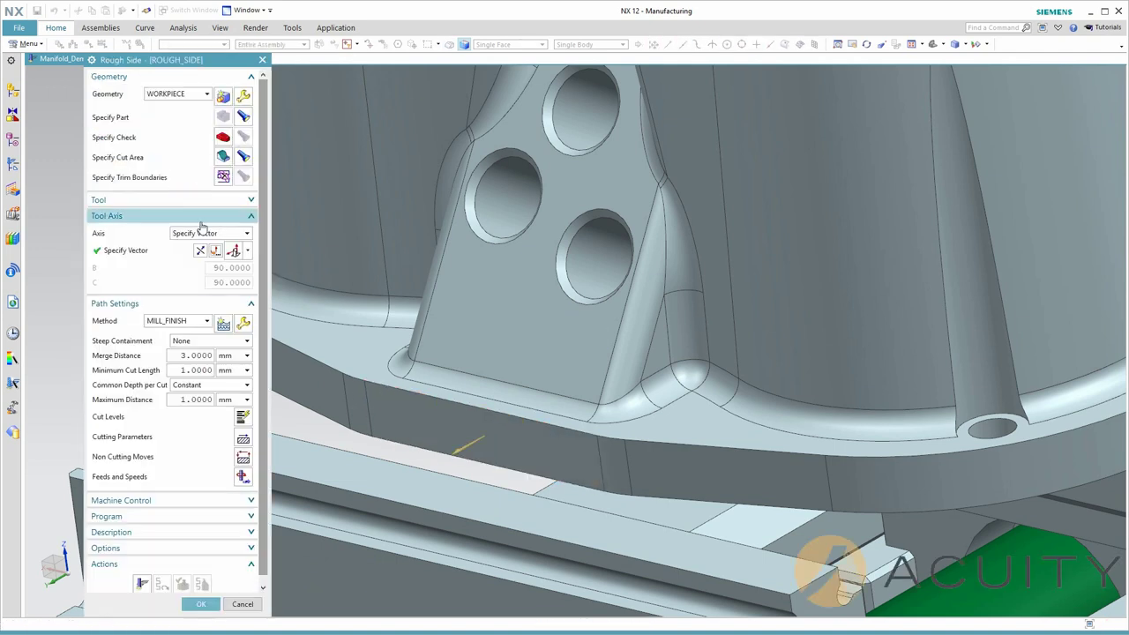
Define user-defined cut levels with ranges 7.26755 deep at 1.0 per cut and 10.42504 deep at 0.5 per cut
left_click(242, 416)
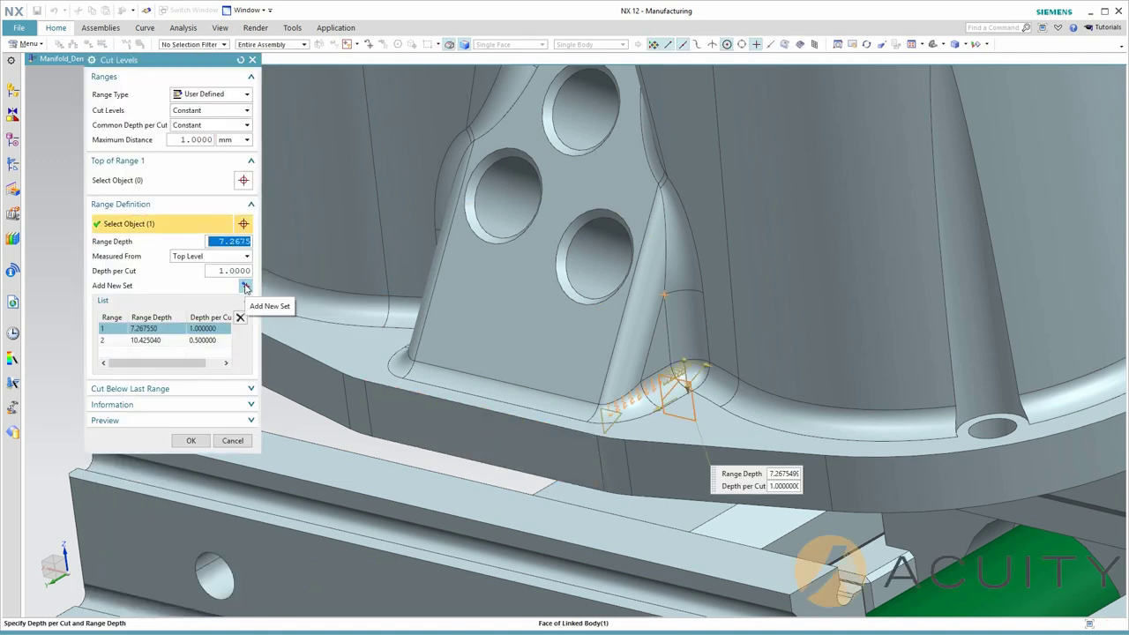
left_click(146, 328)
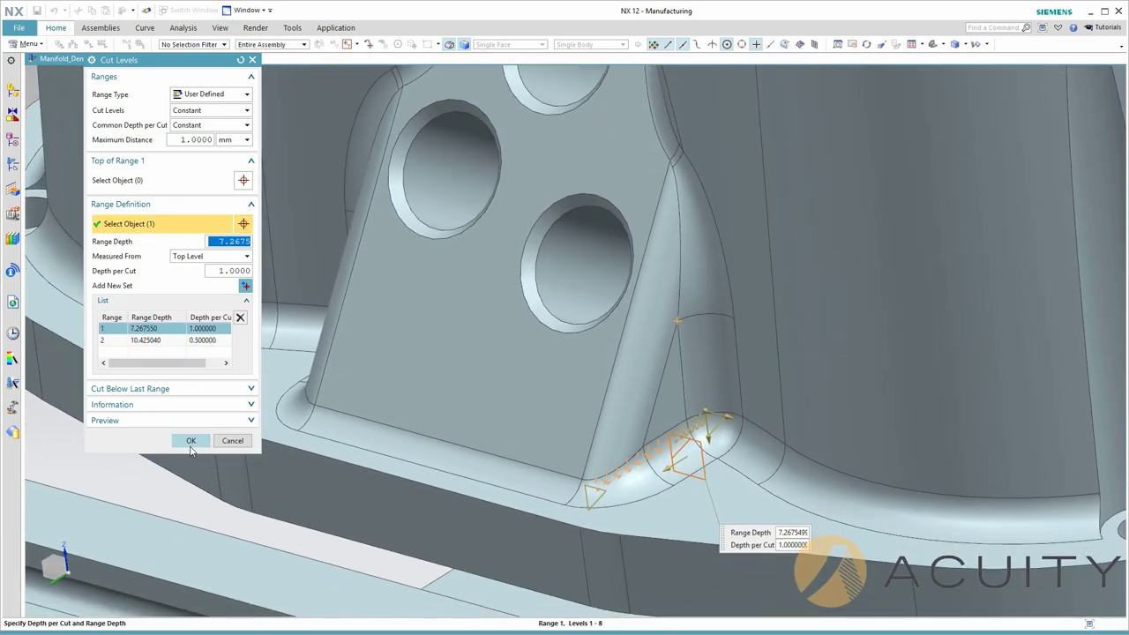
left_click(190, 441)
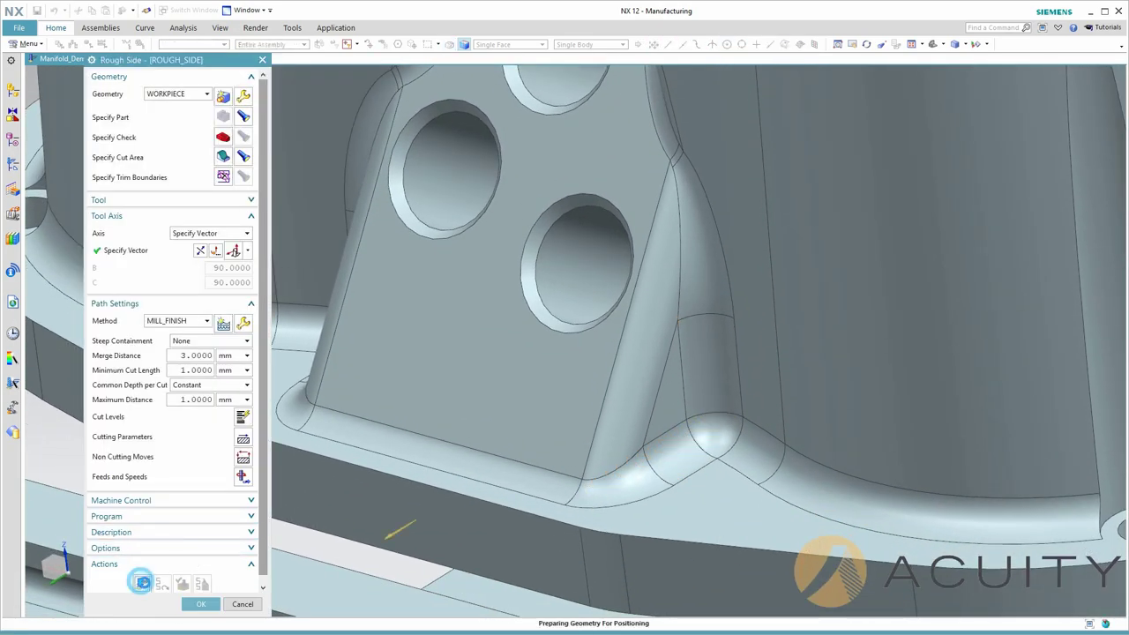
Generate the ROUGH_SIDE tool path and run its 3D Dynamic simulation to inspect the material left beside the pocket
left_click(141, 582)
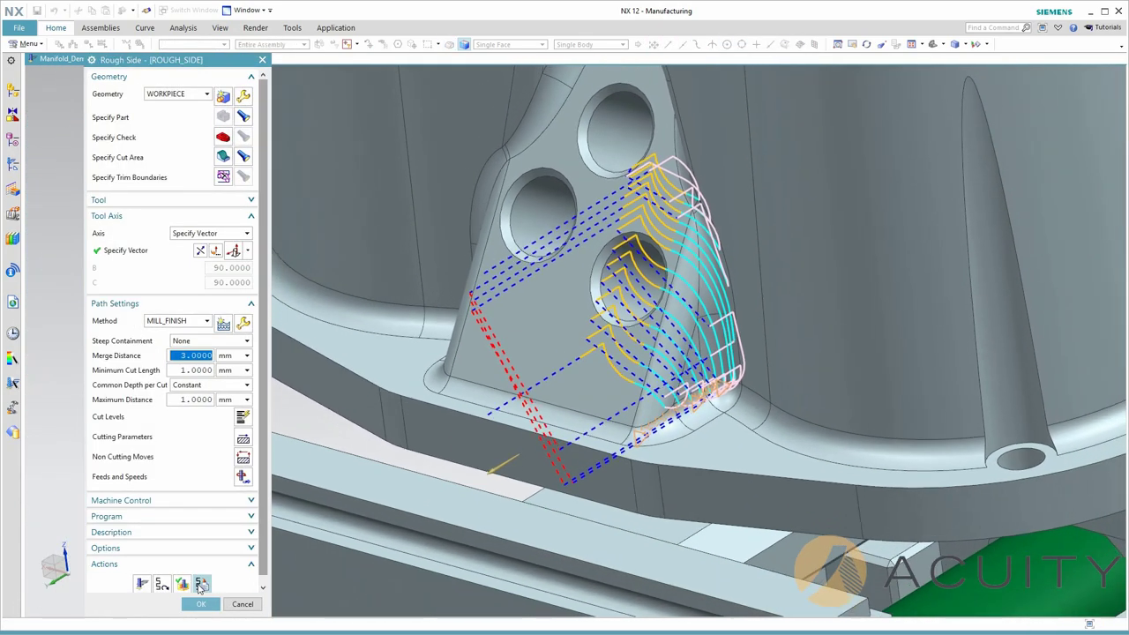
left_click(201, 584)
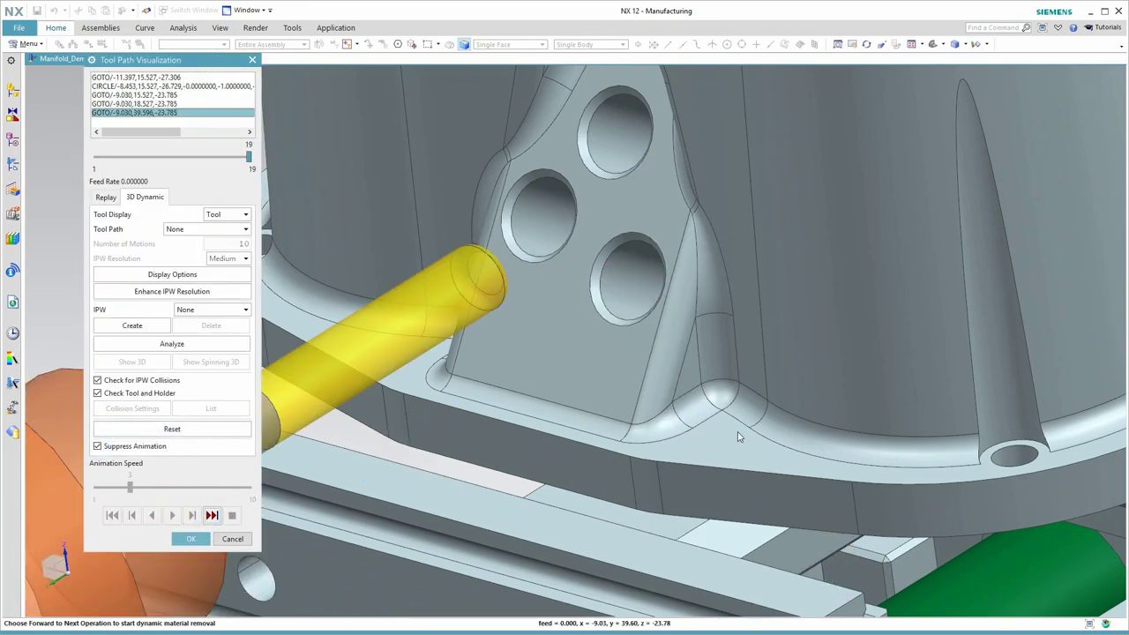
scroll(746, 435, "up", 5)
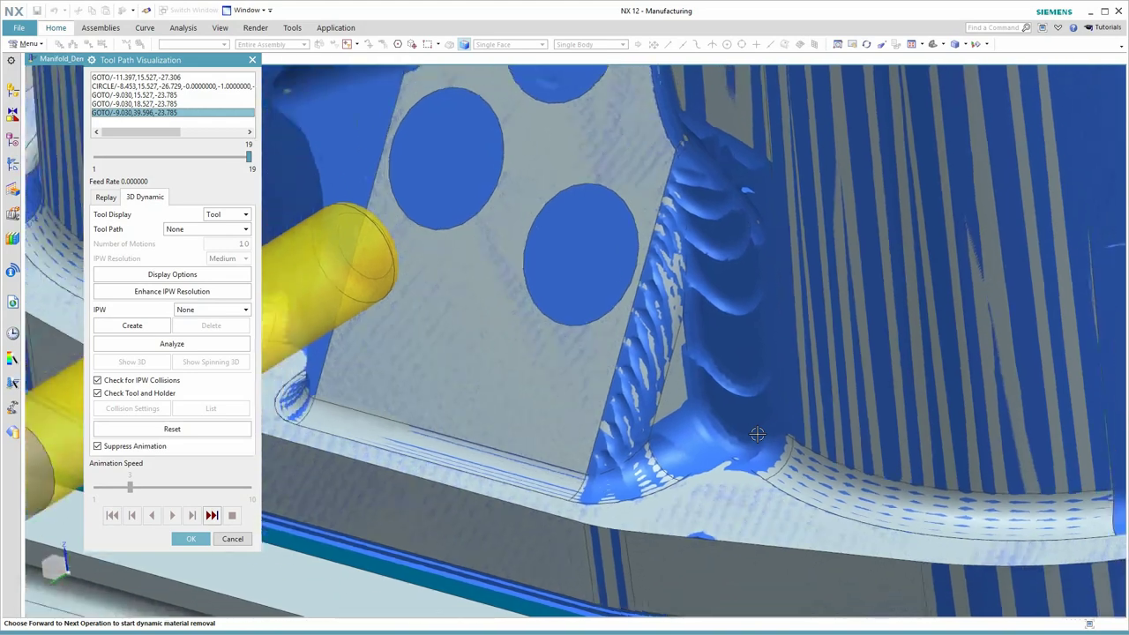
scroll(757, 434, "down", 5)
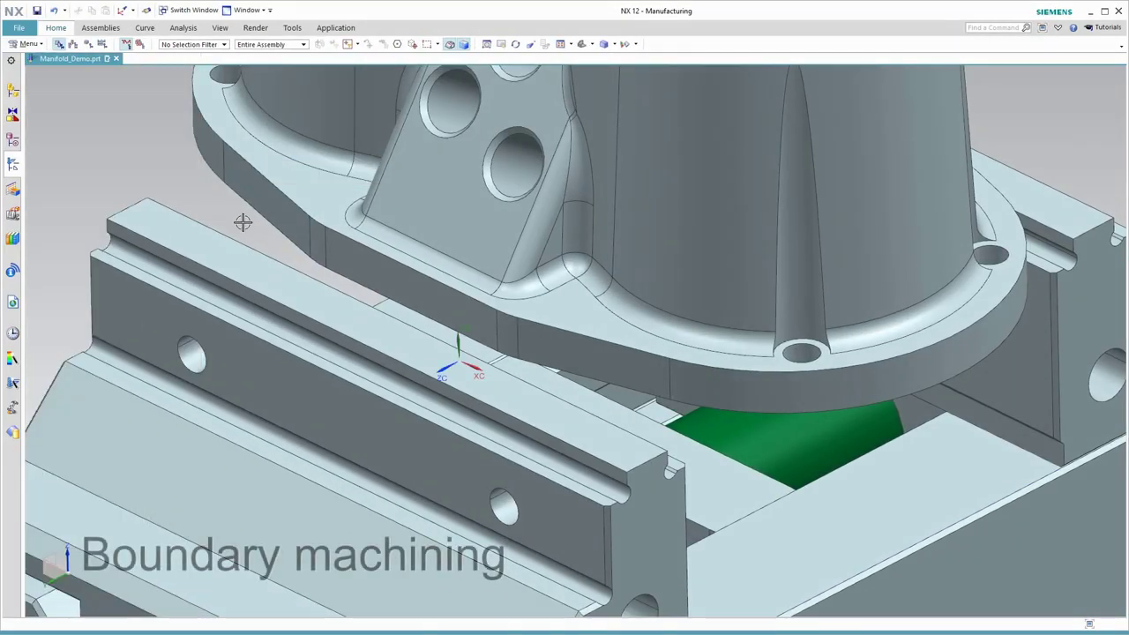
Align the WCS ZC axis with the Face/Plane Normal of the small corner blend face at the pocket's base
double_click(457, 342)
left_click(416, 381)
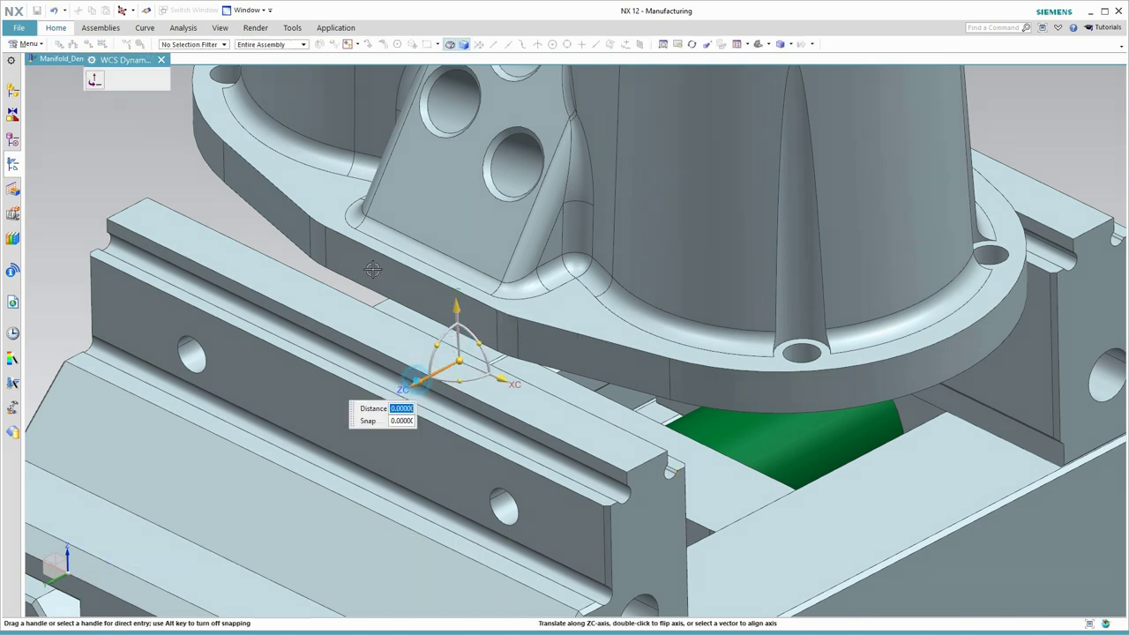
left_click(168, 94)
left_click(145, 156)
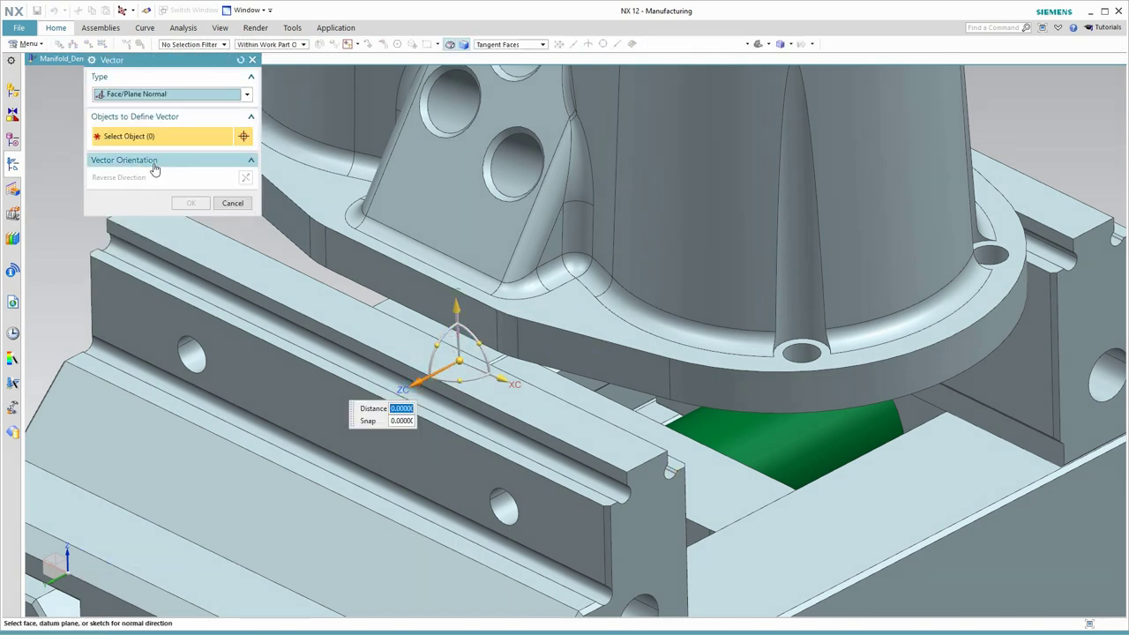
left_click(509, 44)
left_click(498, 55)
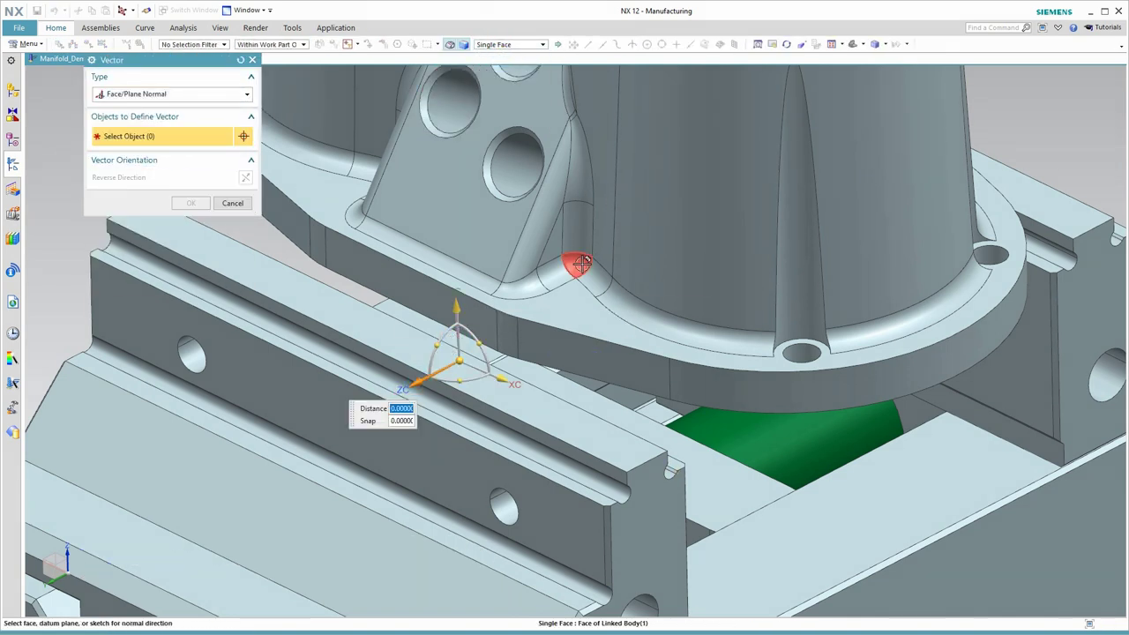
left_click(581, 265)
left_click(191, 247)
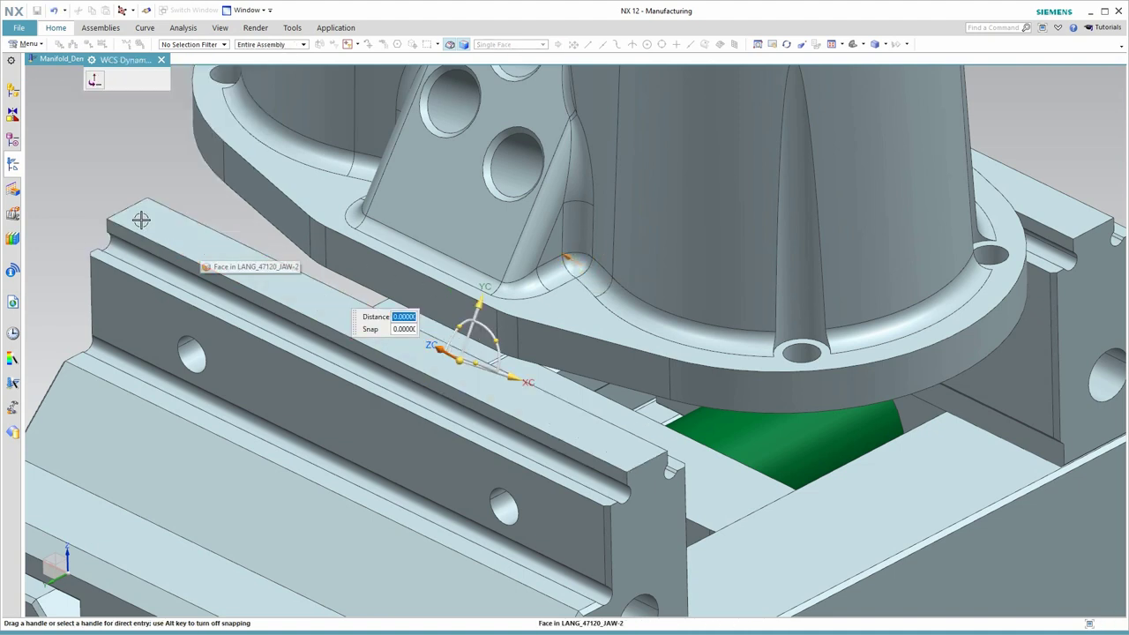
left_click(162, 60)
Create a task environment sketch with type On Plane on the reoriented WCS's XC-YC plane
left_click(145, 27)
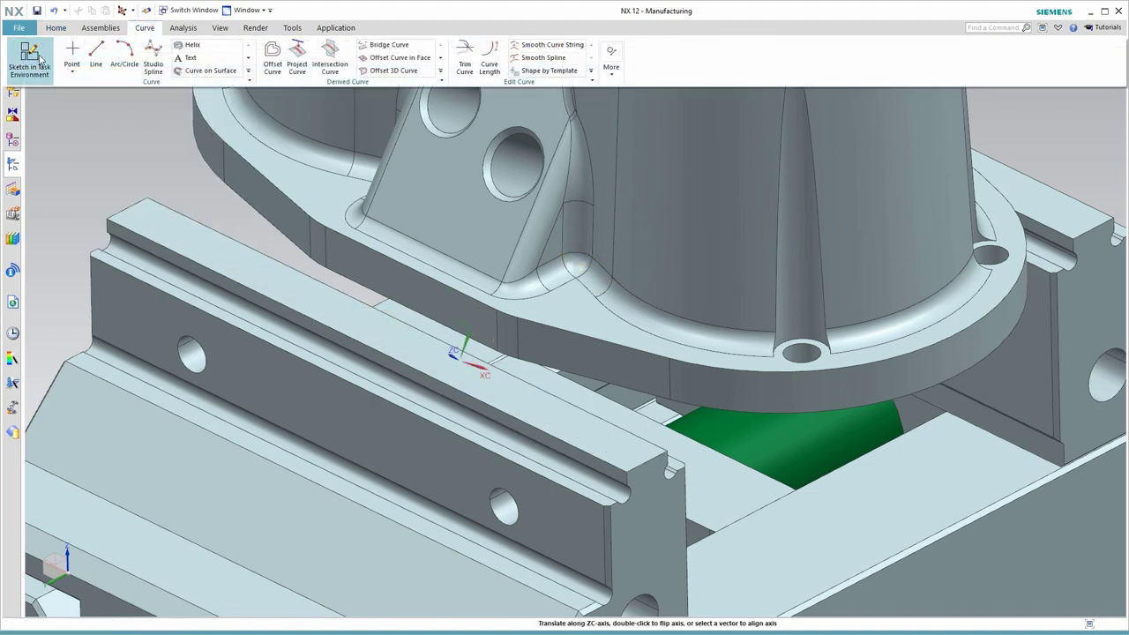
left_click(27, 52)
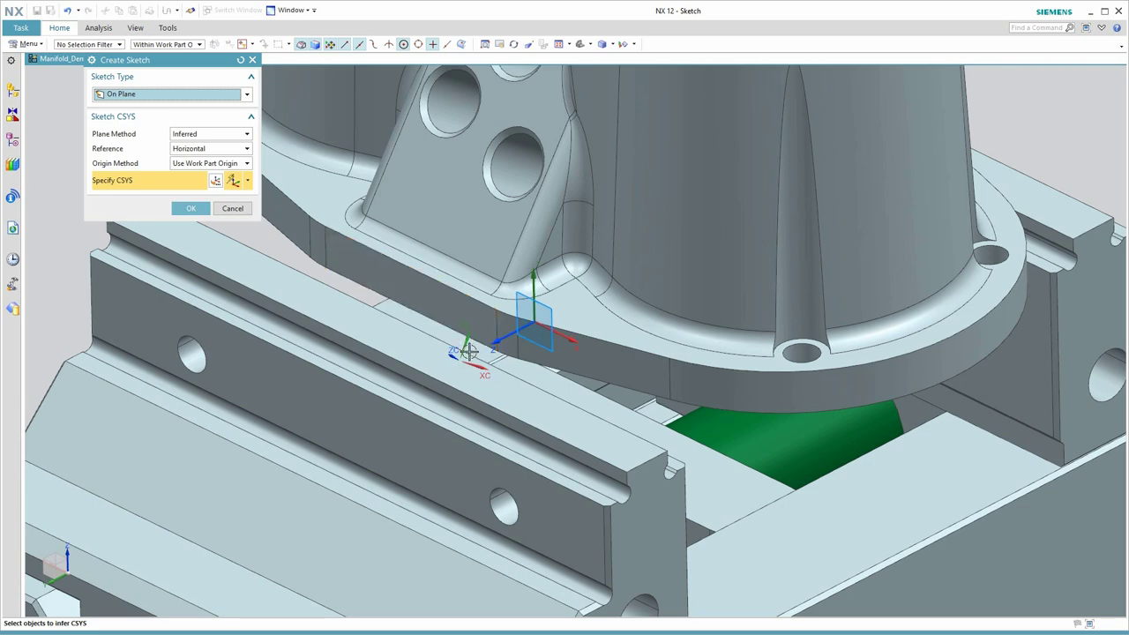
left_click(192, 211)
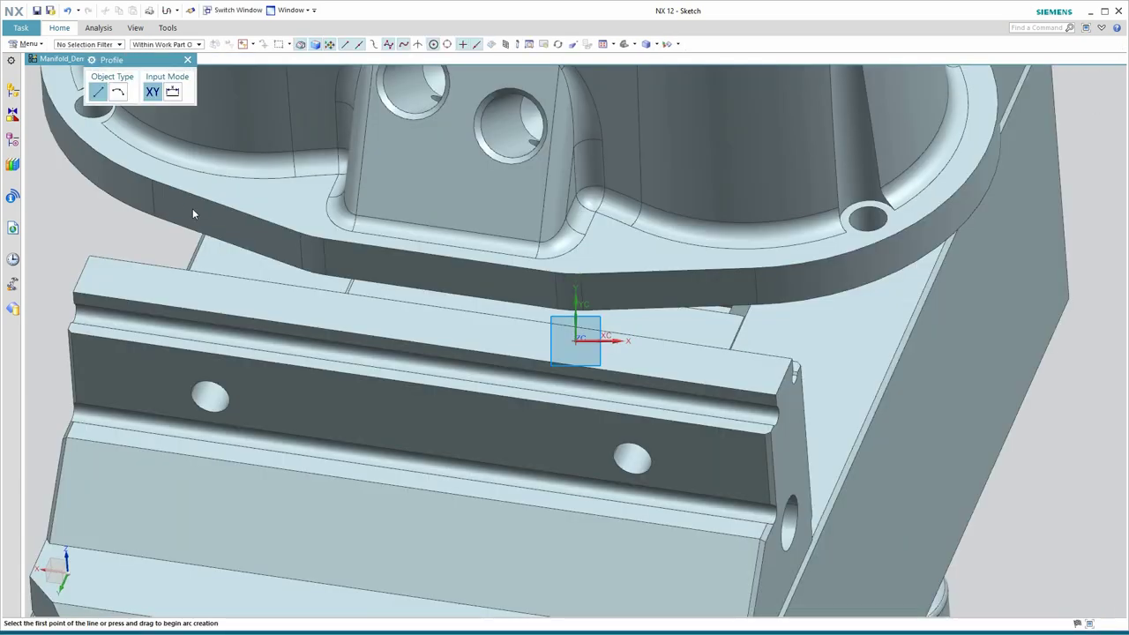
Sketch a closed five-line profile enclosing the blend area beside the side pocket and finish the sketch
scroll(442, 340, "down", 1)
scroll(547, 99, "up", 5)
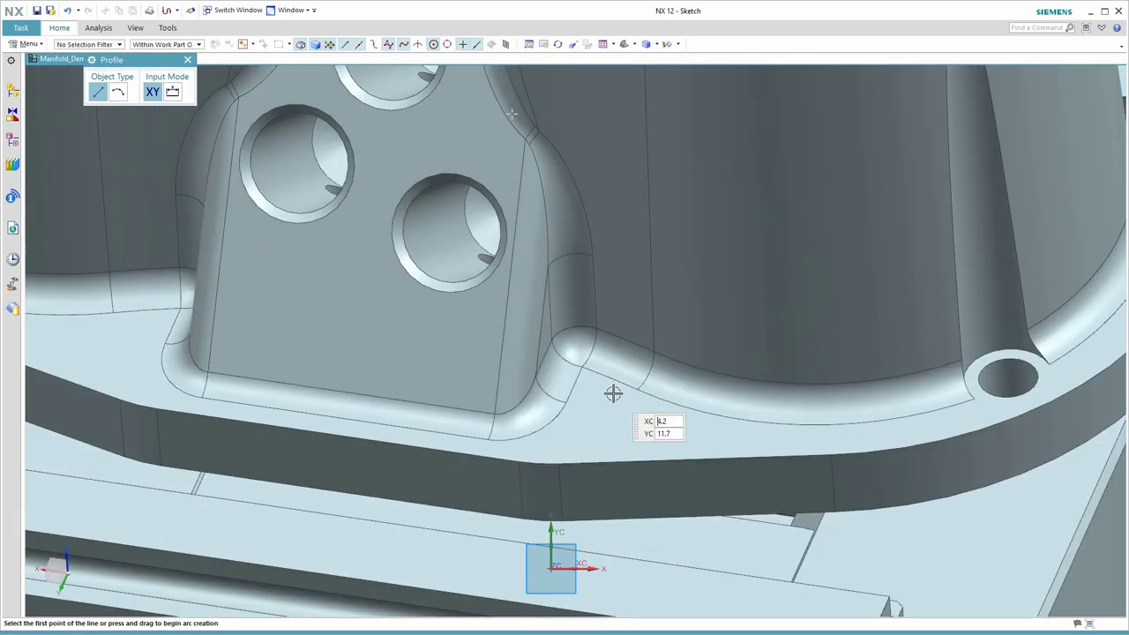
left_click(637, 389)
left_click(487, 438)
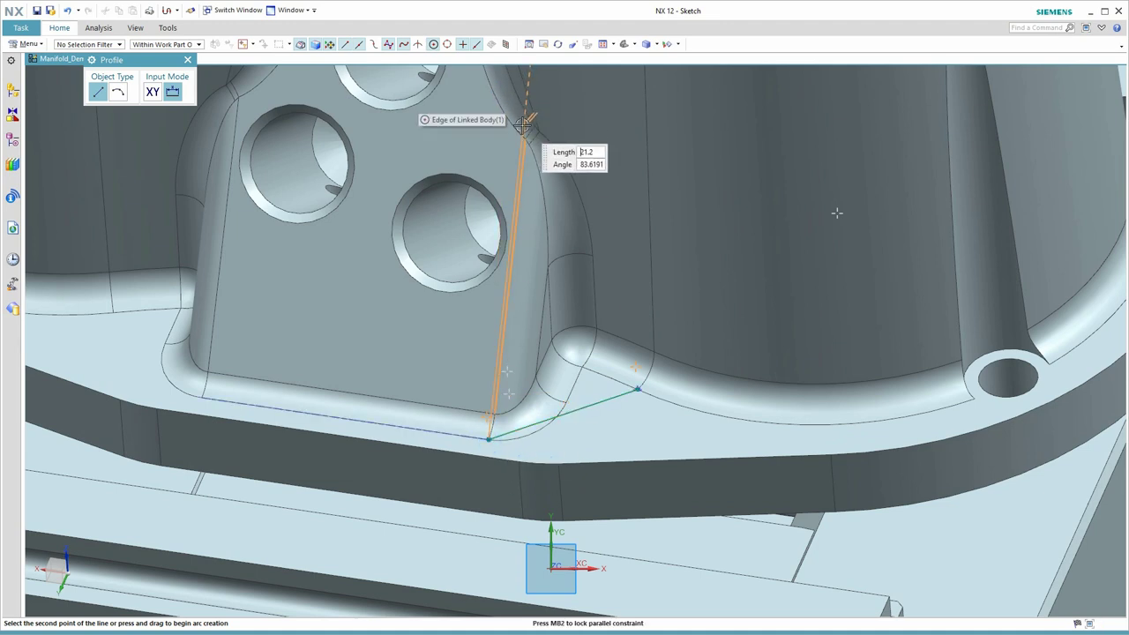
left_click(528, 139)
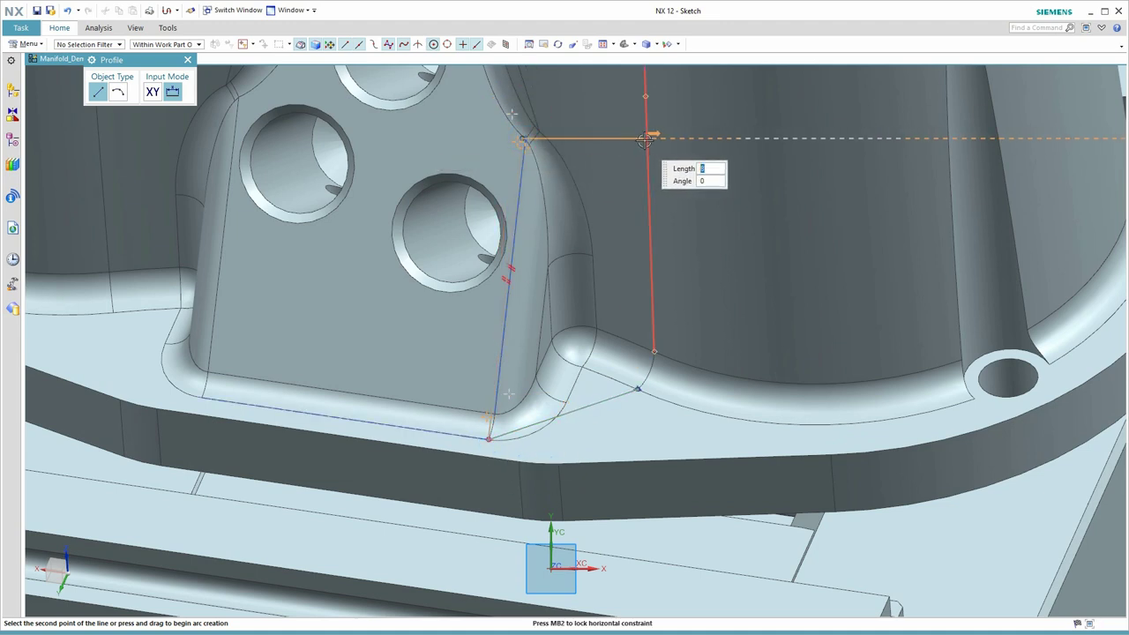
left_click(652, 350)
left_click(637, 388)
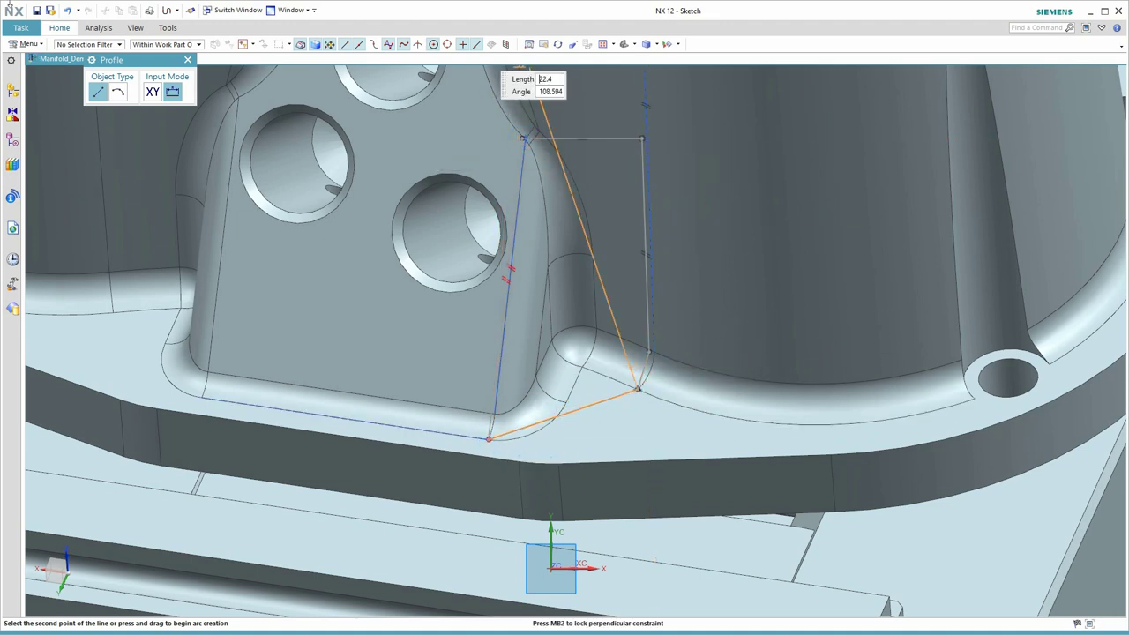
left_click(59, 28)
left_click(19, 51)
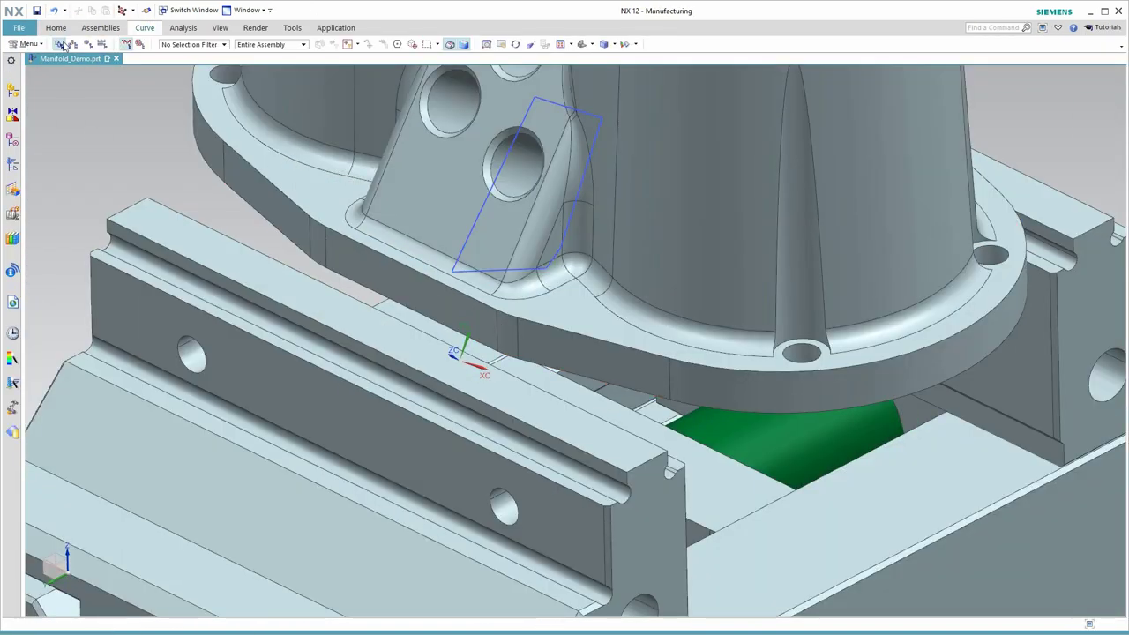
Create a BOUNDARY operation from the manifold template for the WORKPIECE geometry with tool UGT0203_059 and the MILL_FINISH method
left_click(56, 27)
left_click(88, 46)
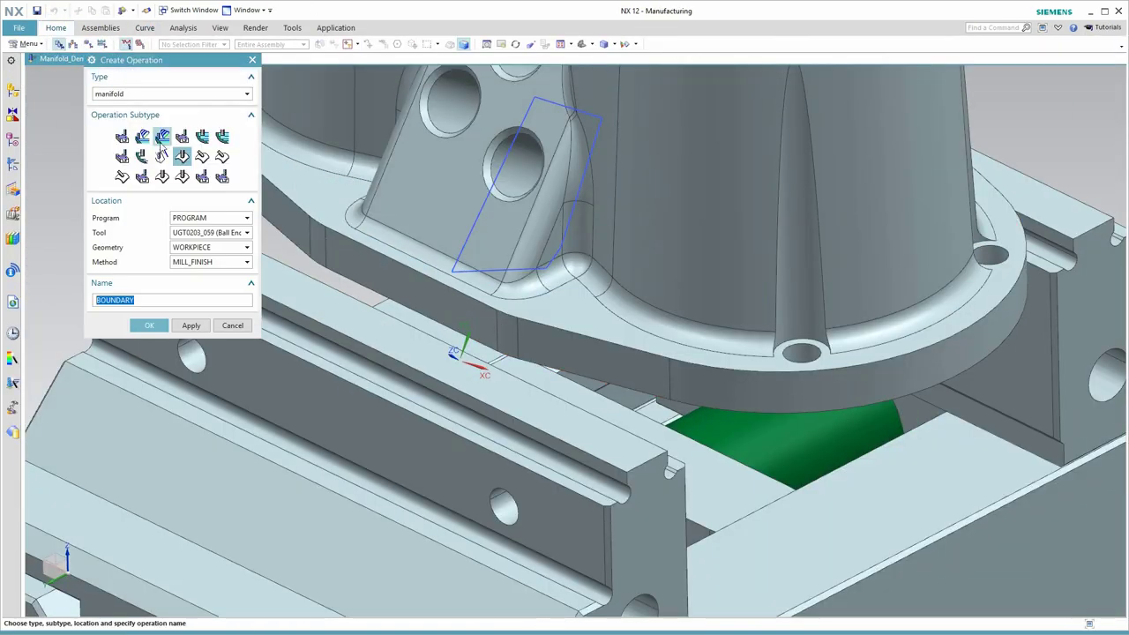
left_click(150, 326)
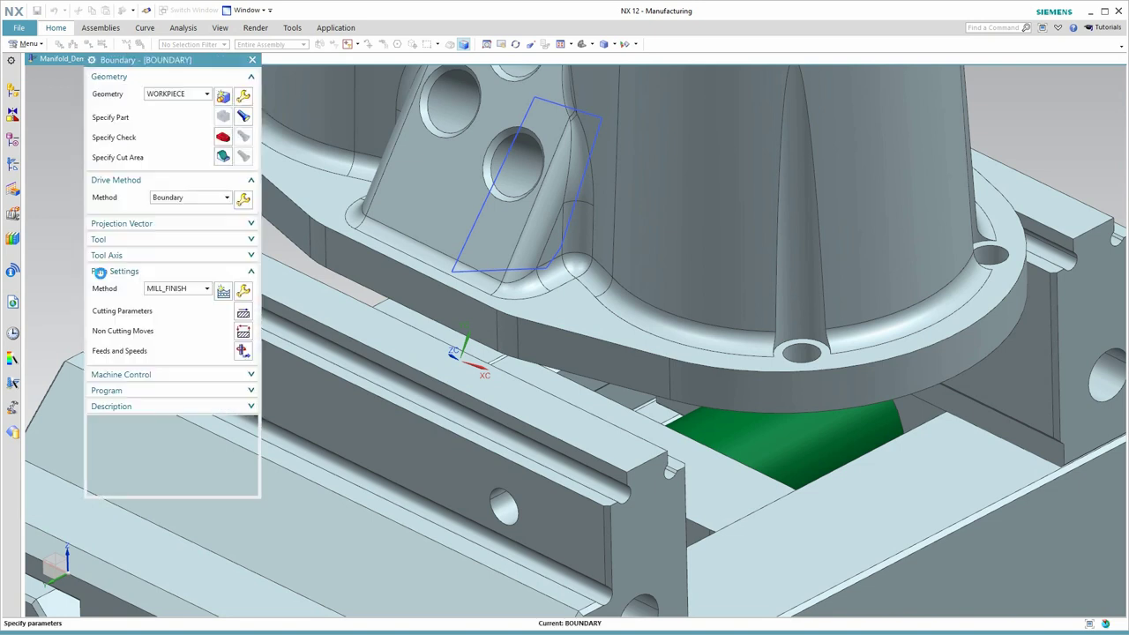
Define the boundary drive geometry as a closed boundary from the five sketched lines with material side Outside and tool position On
left_click(243, 200)
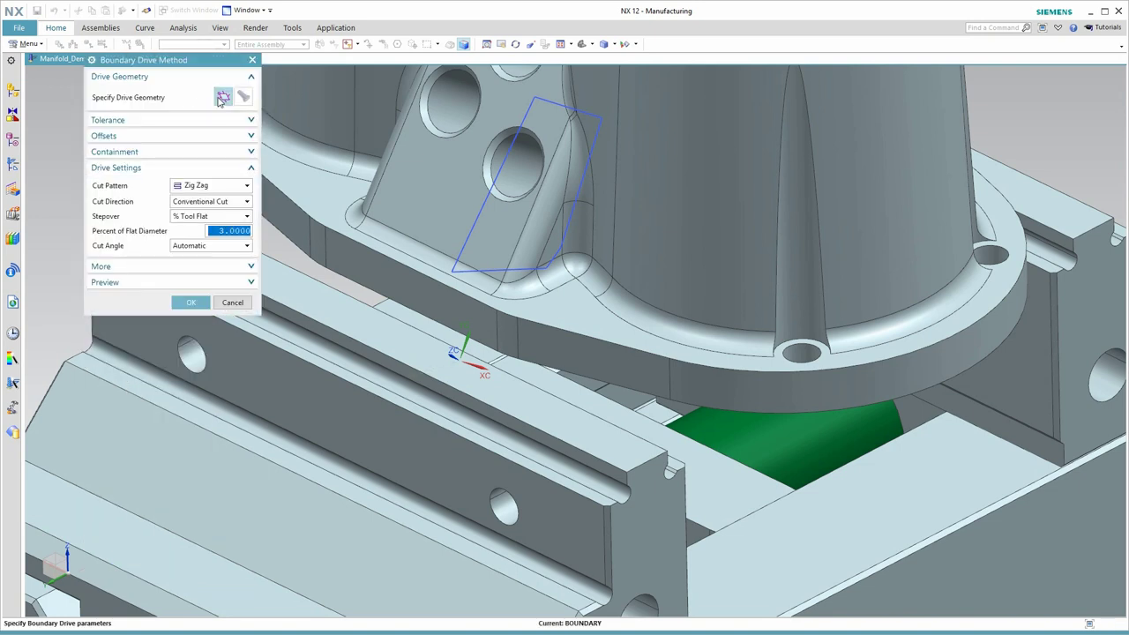
left_click(223, 96)
left_click(219, 92)
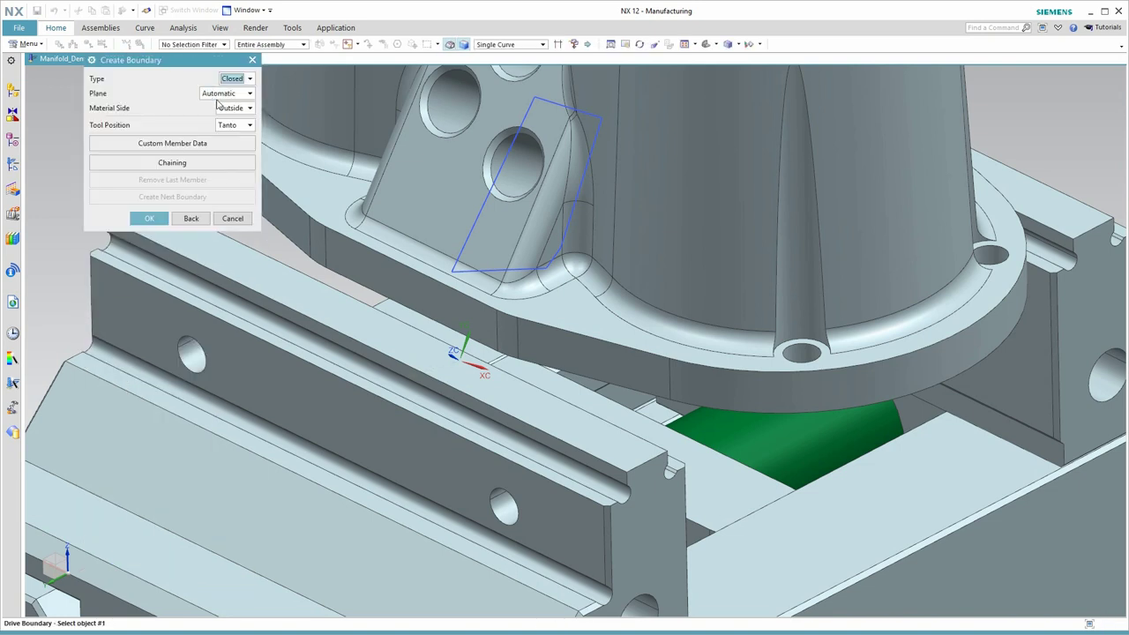
left_click(214, 167)
left_click(527, 110)
left_click(464, 273)
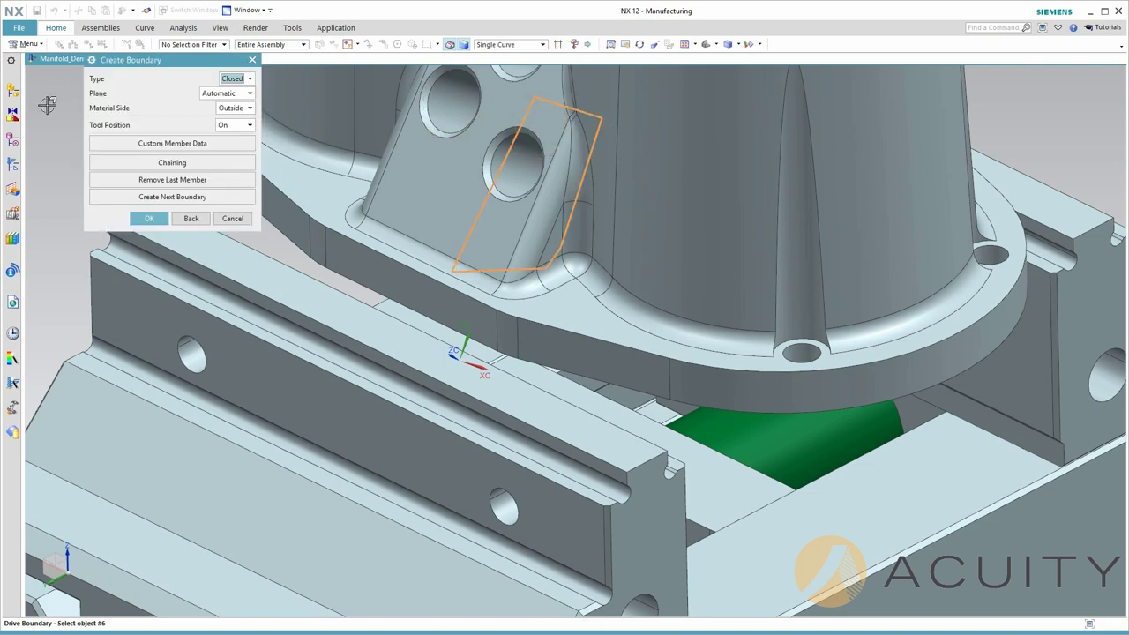
left_click(148, 218)
left_click(148, 282)
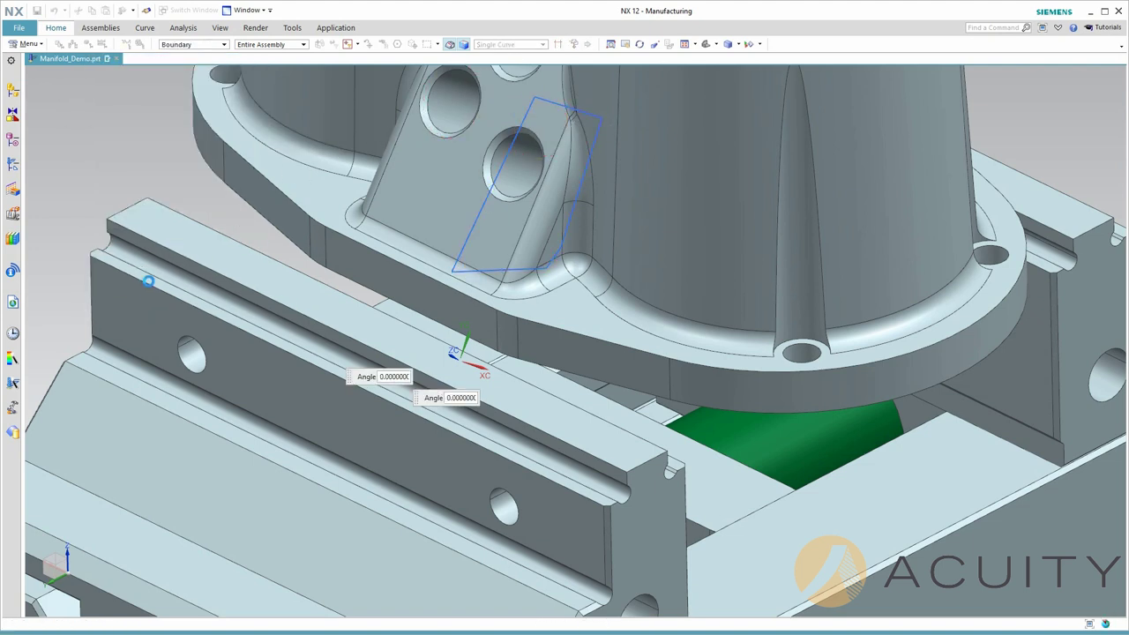
left_click(187, 305)
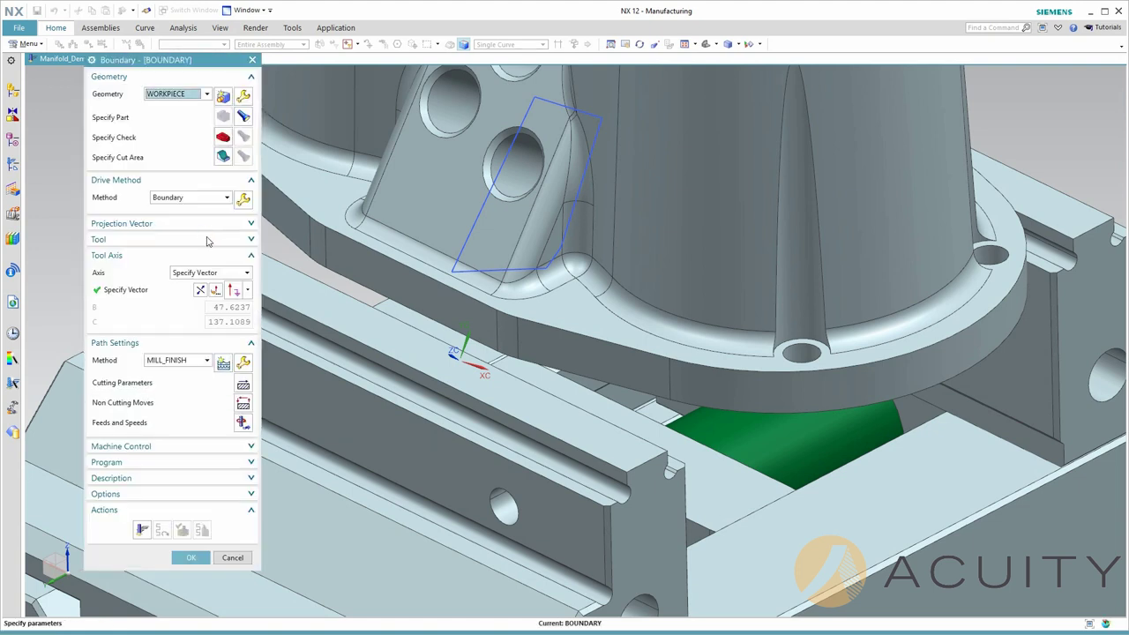
Specify the BOUNDARY operation's tool axis with a Face/Plane Normal vector
left_click(213, 292)
left_click(143, 94)
left_click(150, 168)
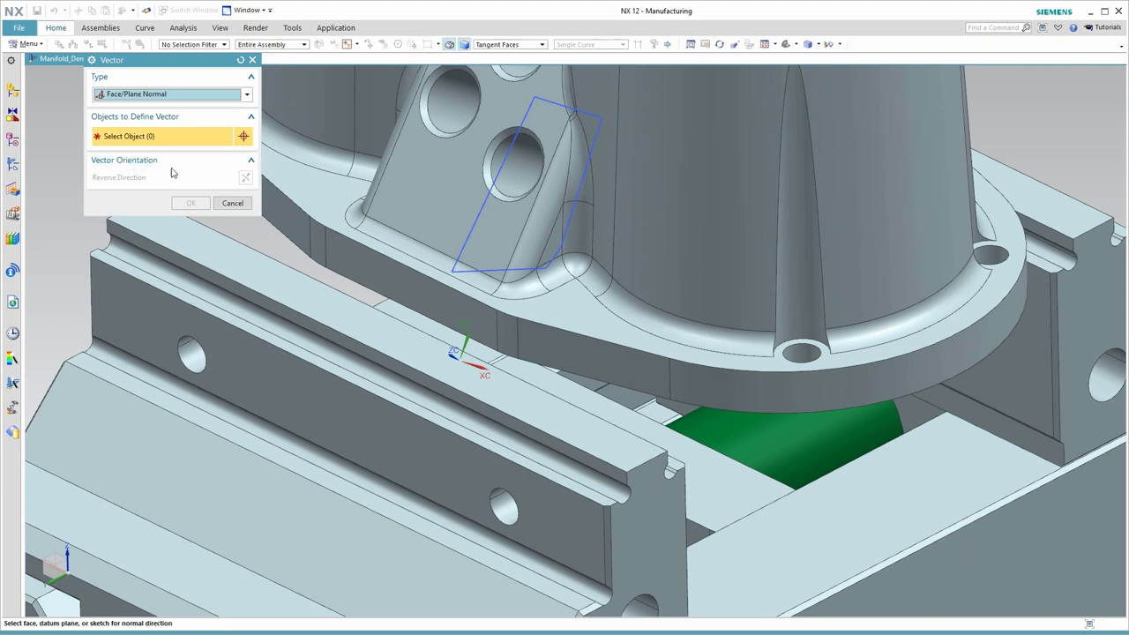
left_click(192, 204)
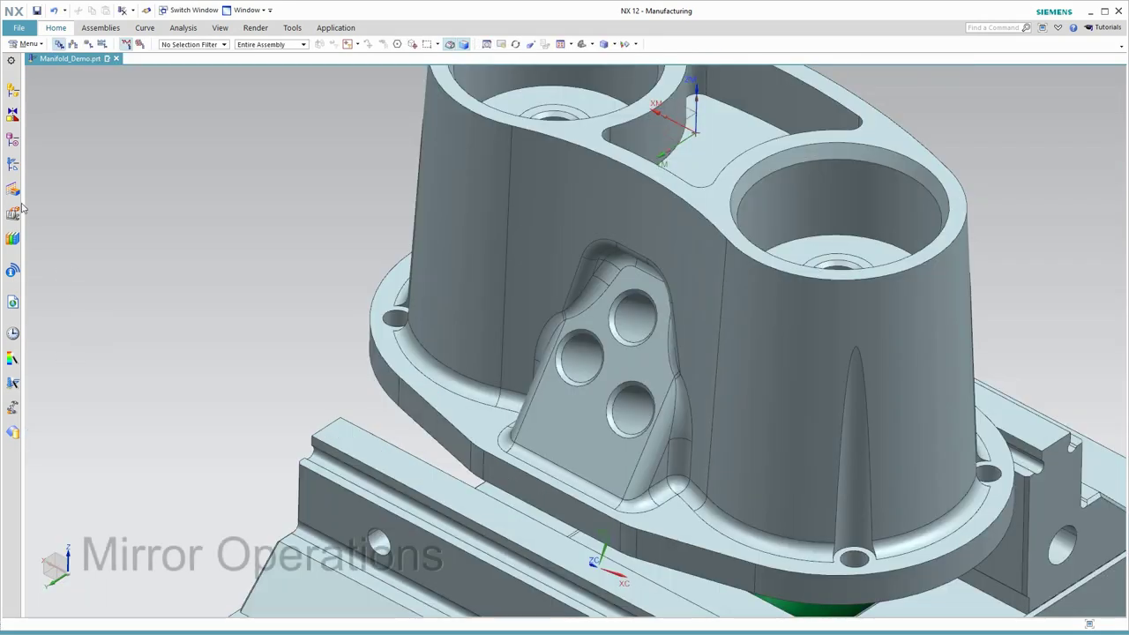
Mirror the ROUGH_SIDE and BOUNDARY operations about the YZ plane into PROGRAM with WORKPIECE geometry, maintaining the cut direction
left_click(12, 164)
left_click(84, 287)
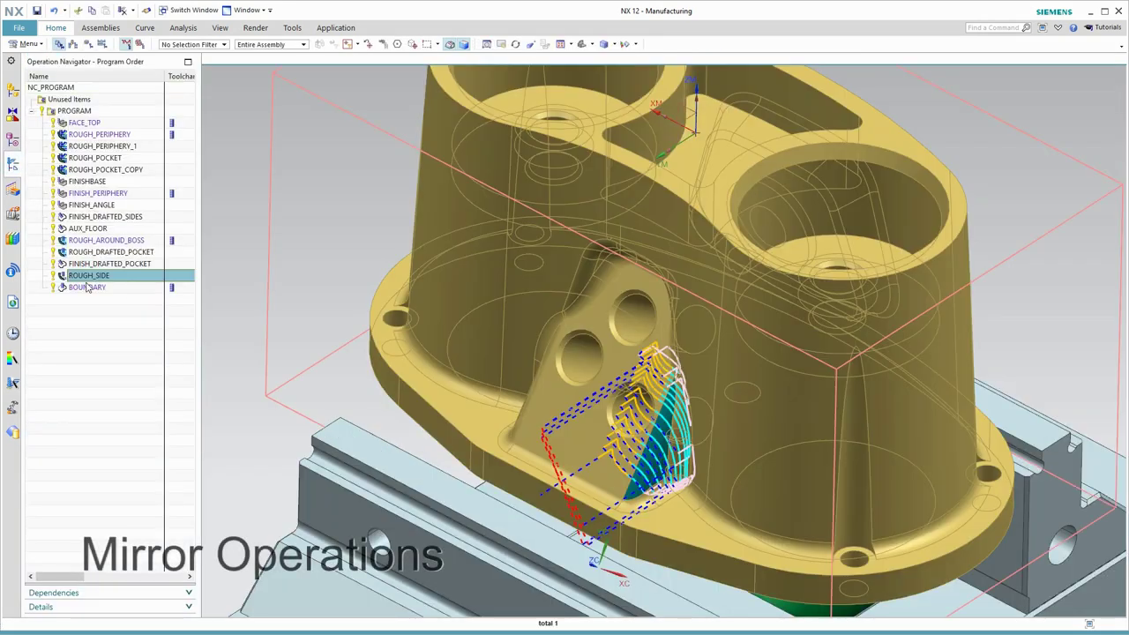
right_click(88, 285)
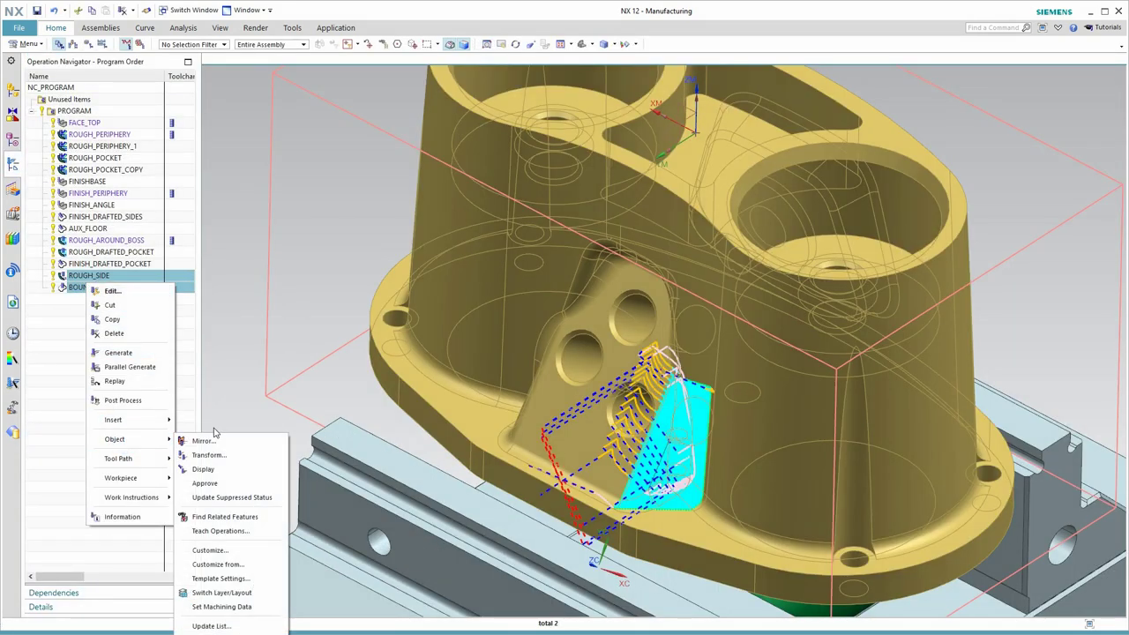
mouse_move(143, 443)
left_click(200, 442)
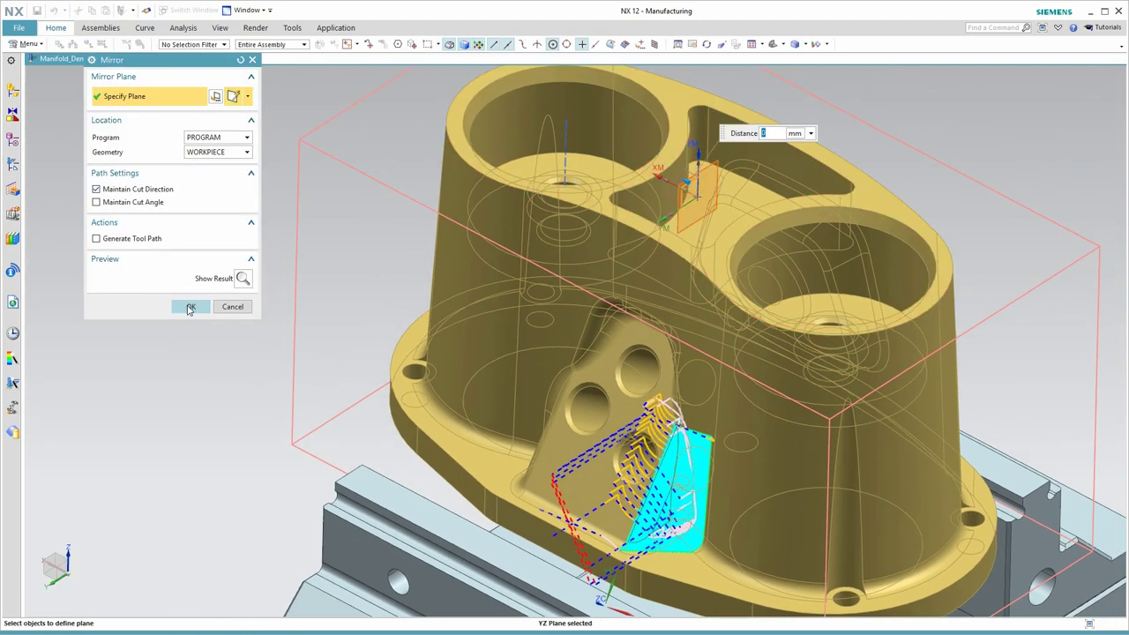
left_click(190, 307)
left_click(12, 166)
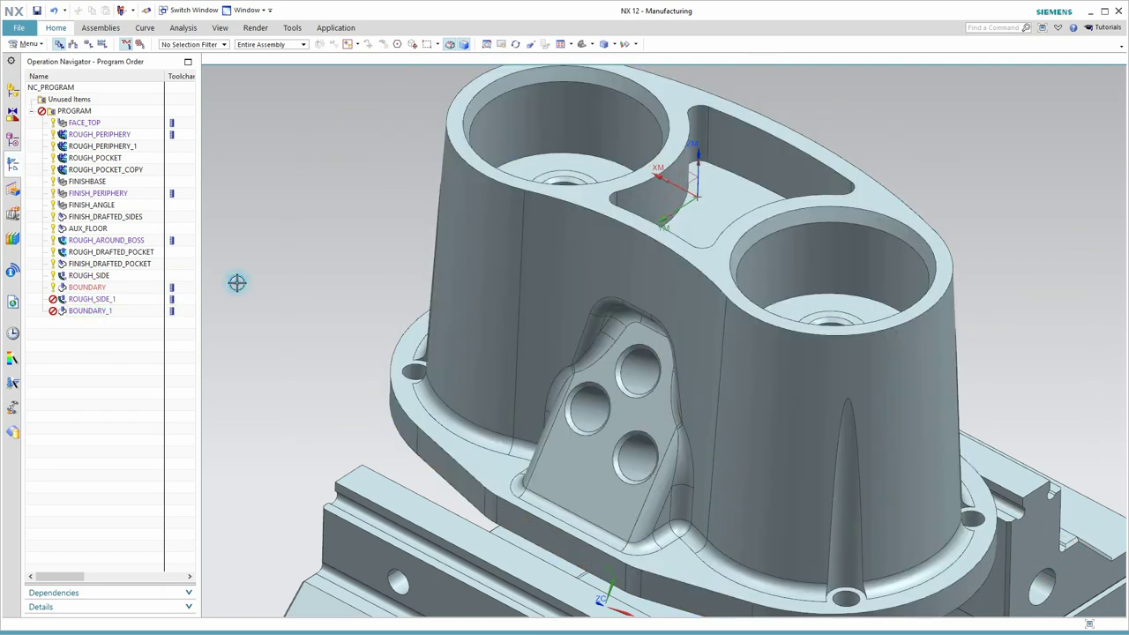
left_click(244, 280)
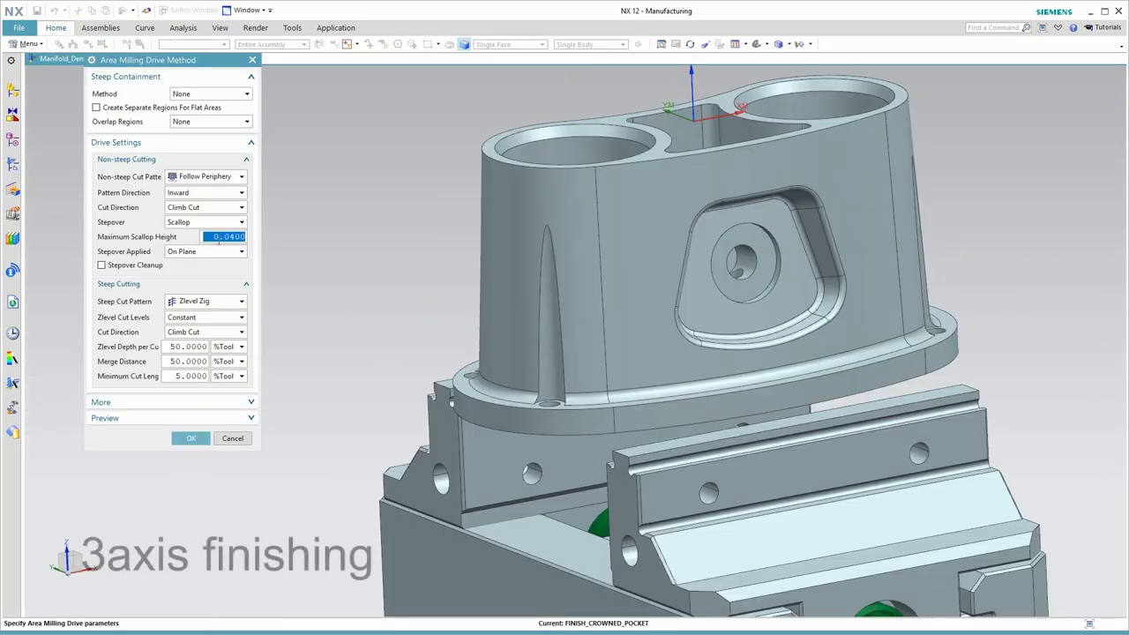
Accept the Area Milling drive settings, then generate and accept the FINISH_CROWNED_POCKET tool path
left_click(191, 439)
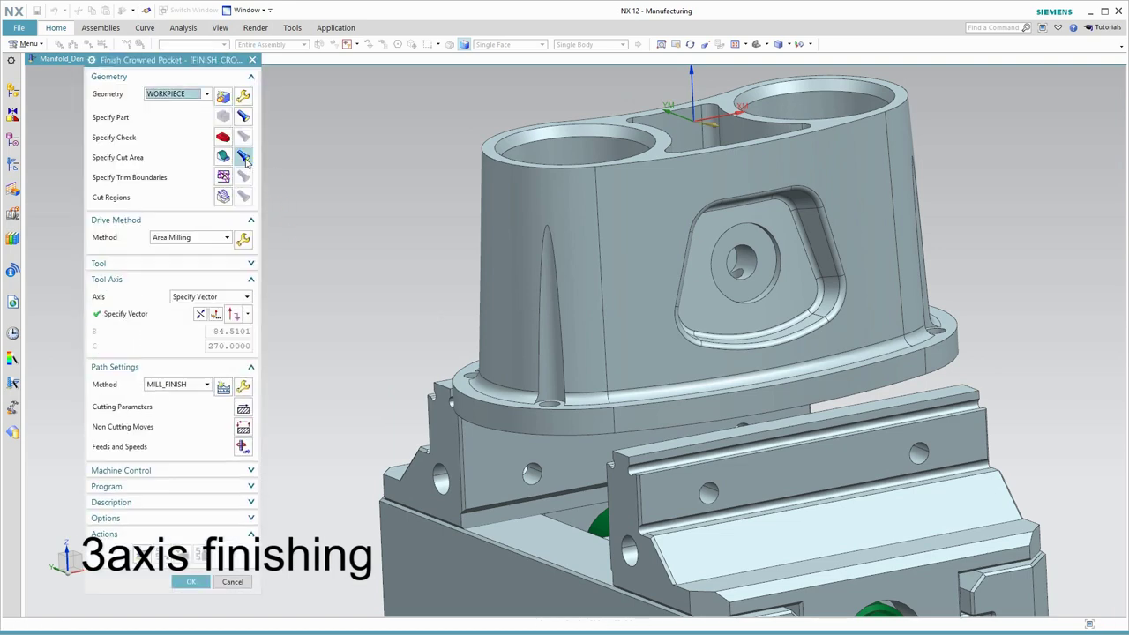
left_click(244, 157)
left_click(142, 554)
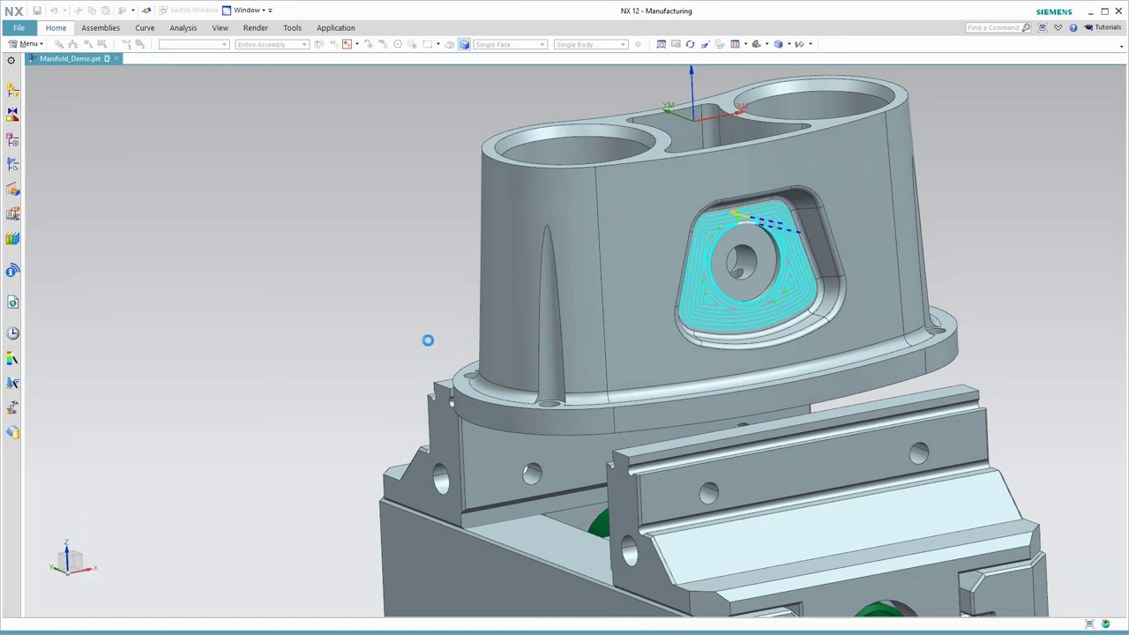
scroll(463, 331, "up", 3)
scroll(463, 331, "up", 3)
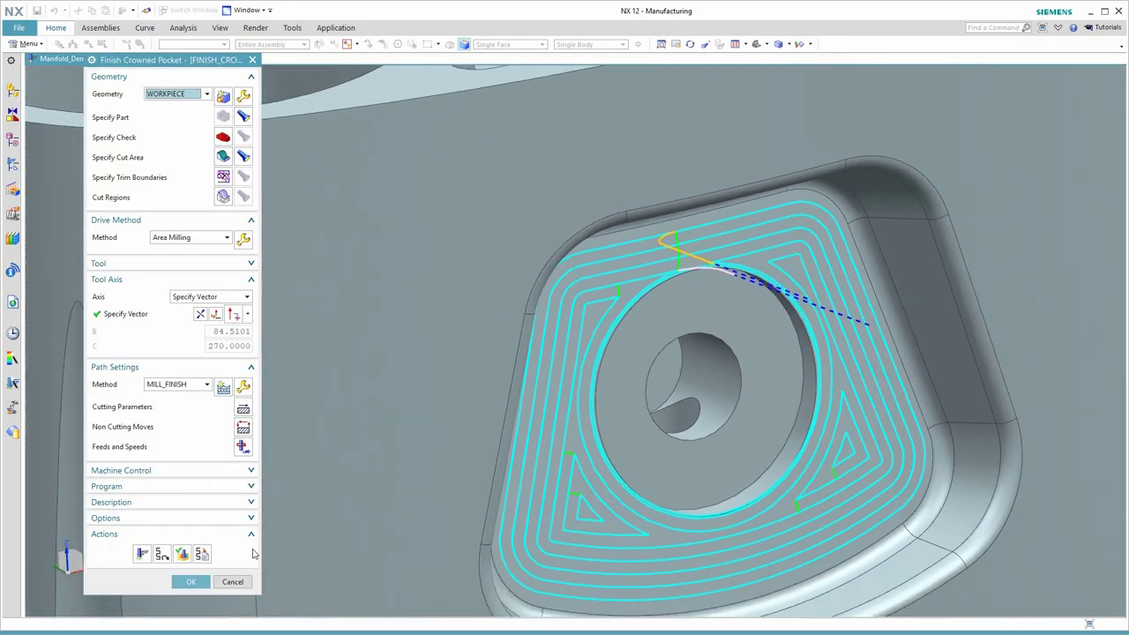
left_click(201, 582)
Create a FLOWCUT_REF operation from the manifold template for the WORKPIECE geometry with tool UGT0203_007 and the MILL_FINISH method
scroll(213, 575, "down", 3)
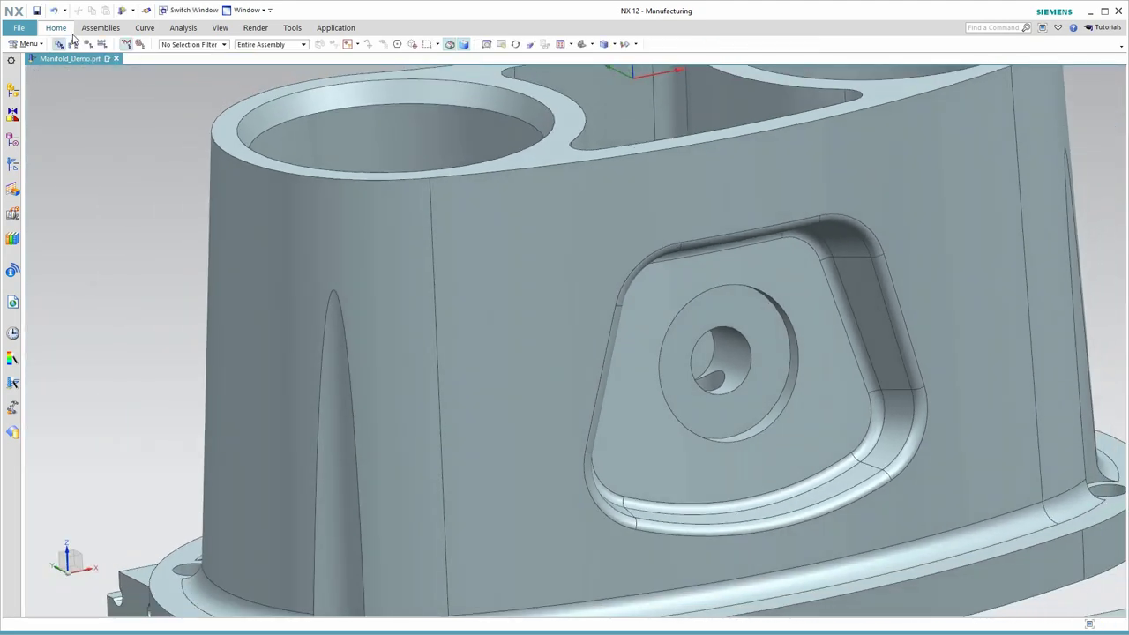
left_click(180, 177)
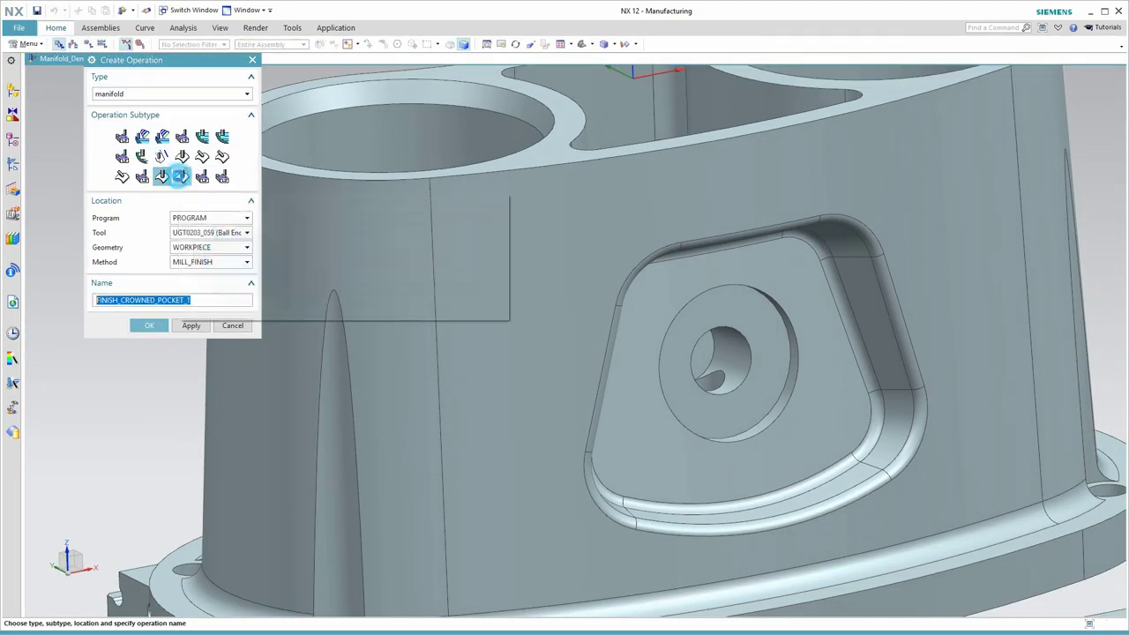
left_click(185, 233)
left_click(194, 300)
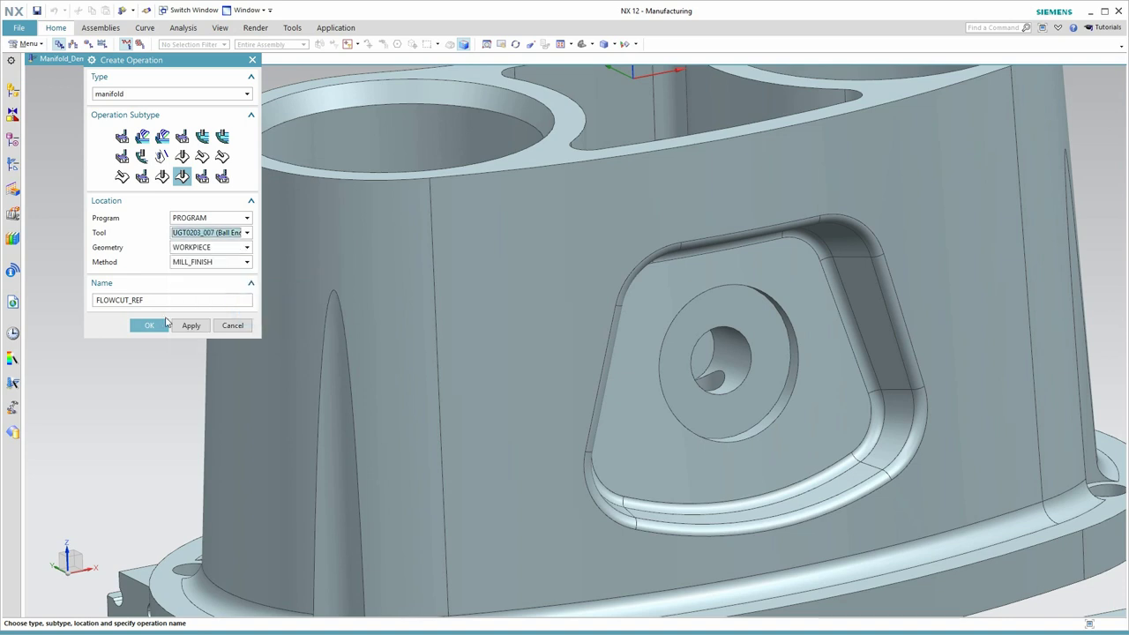
left_click(149, 326)
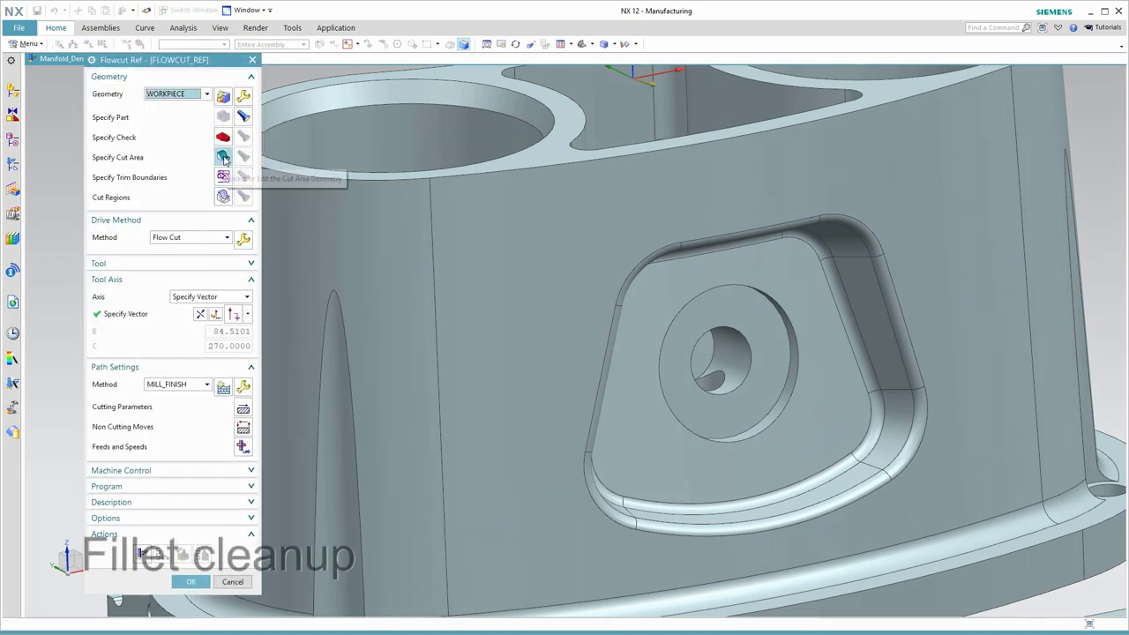
Define the flowcut cut area as an Edge Bounded Region seeded from the crowned pocket floor and bounded by the boss edge and outer pocket edges
left_click(223, 157)
left_click(243, 93)
left_click(212, 118)
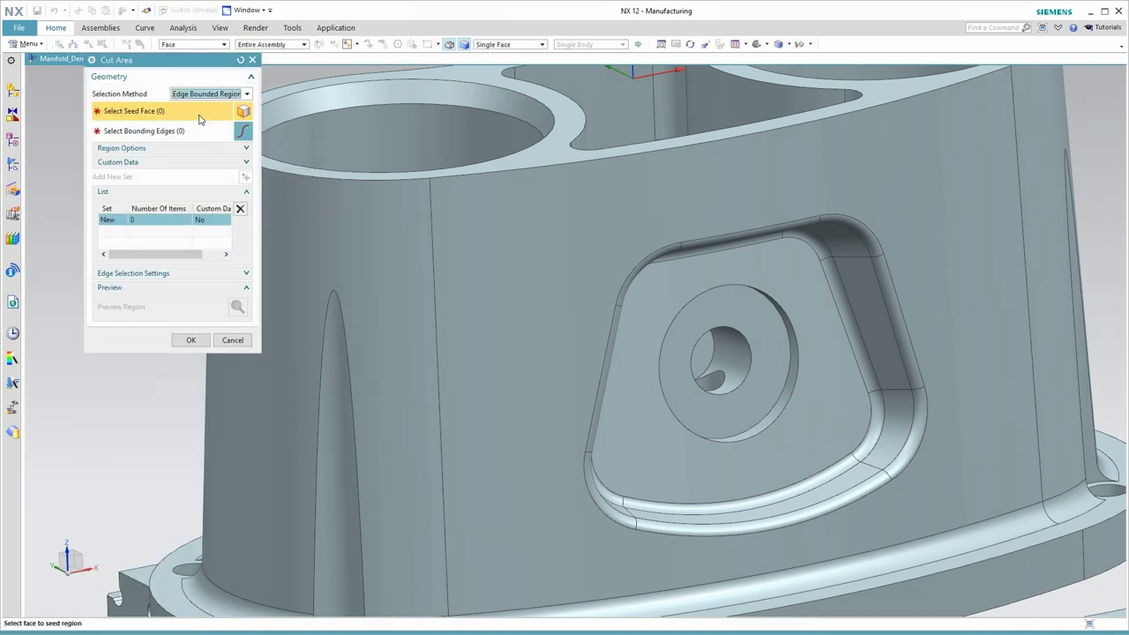
left_click(777, 442)
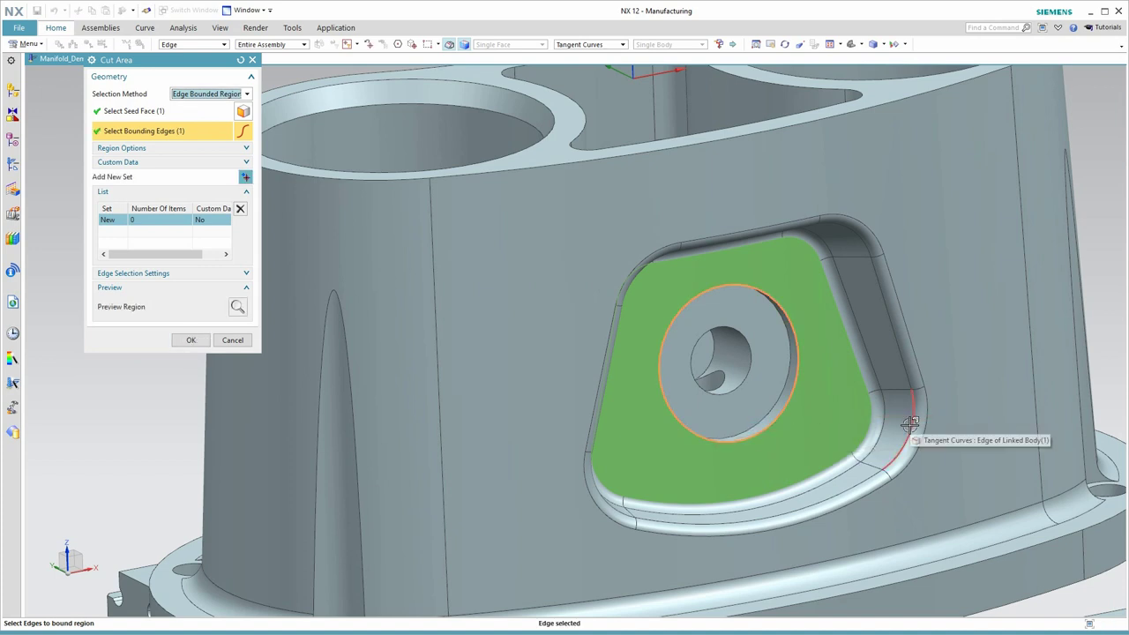
left_click(237, 307)
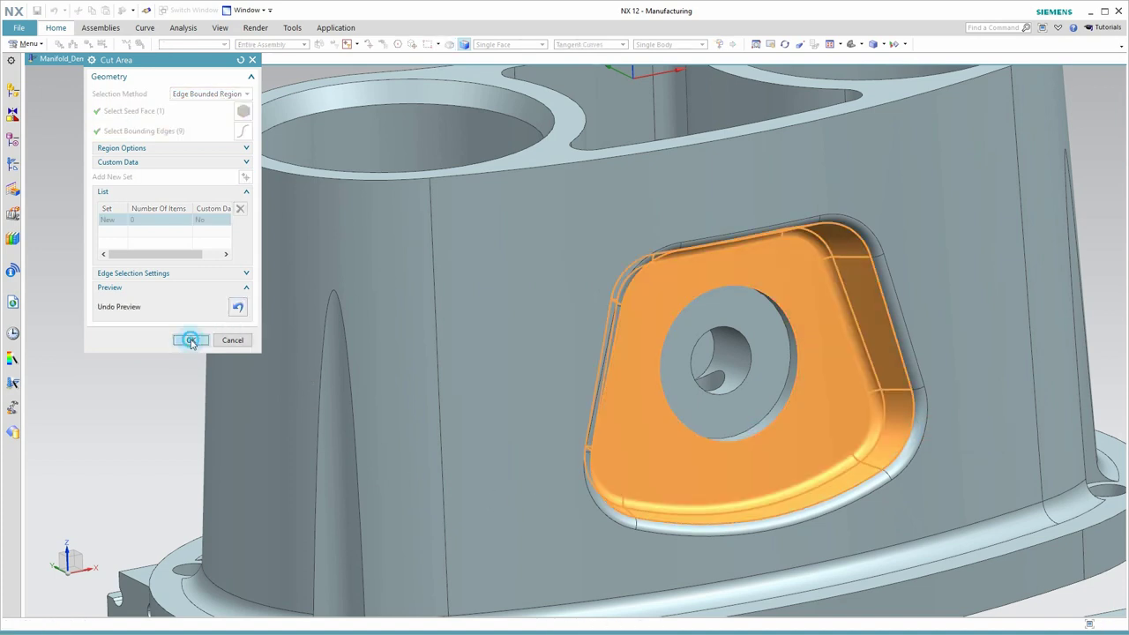
left_click(192, 341)
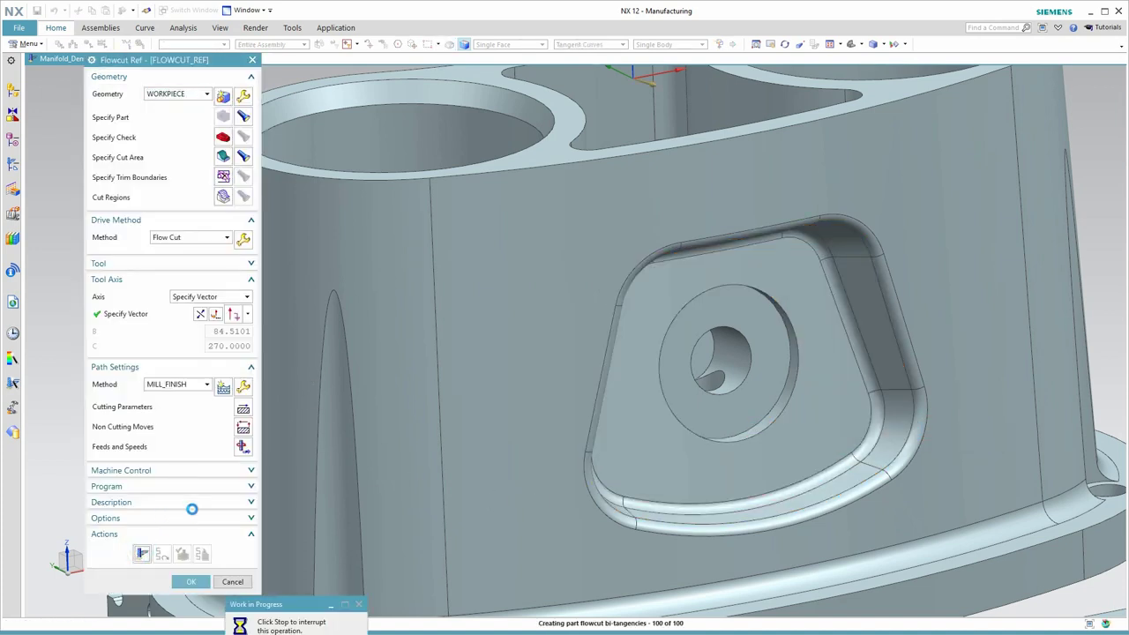
Generate the FLOWCUT_REF tool path, review its Flow Cut drive and reference tool settings, and accept the operation
scroll(741, 485, "up", 10)
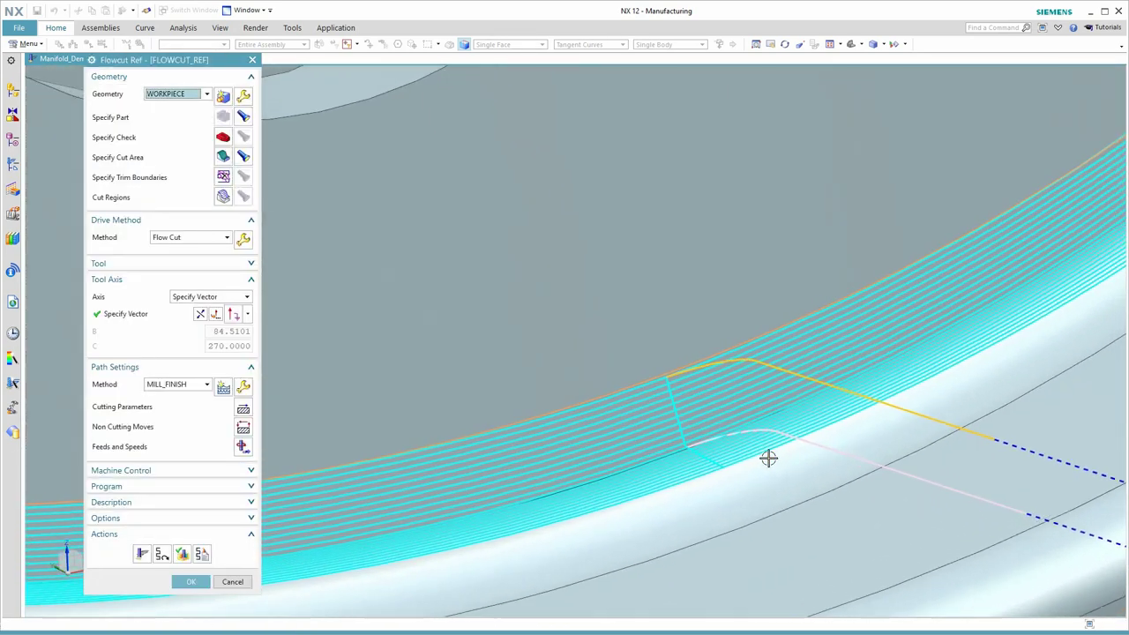
scroll(768, 458, "up", 1)
left_click(245, 239)
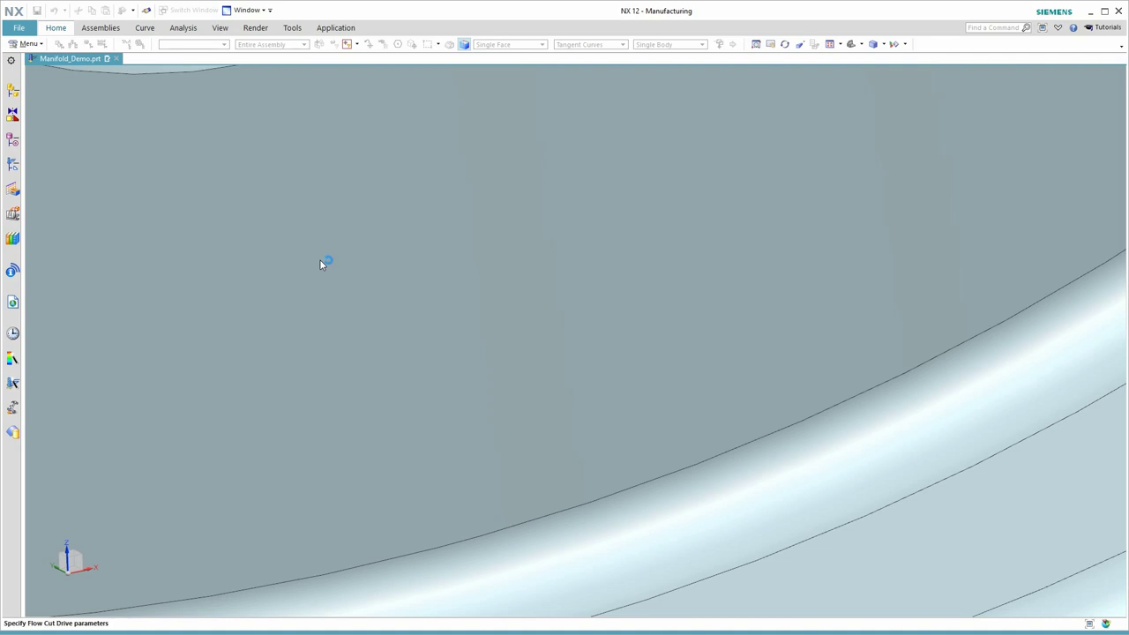
left_click(176, 393)
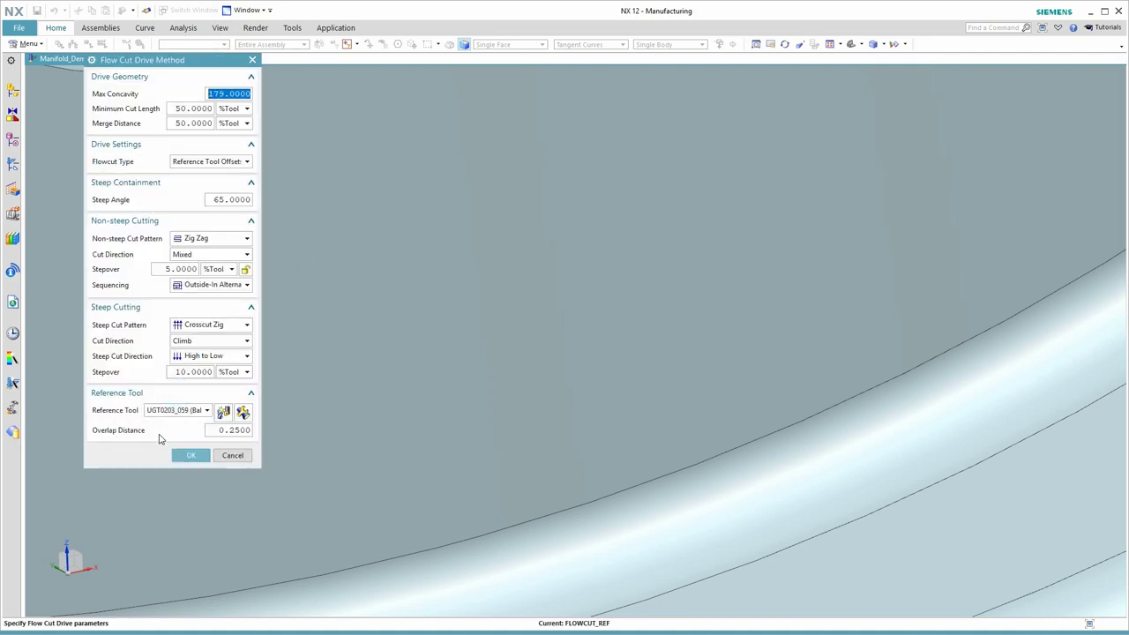
left_click(190, 456)
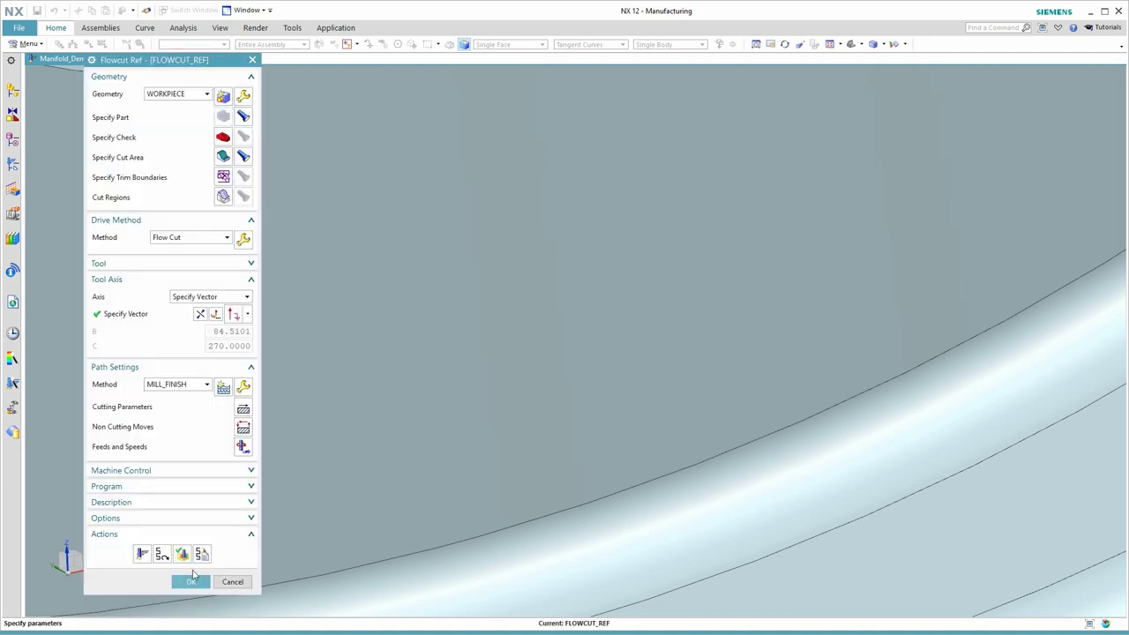
left_click(189, 582)
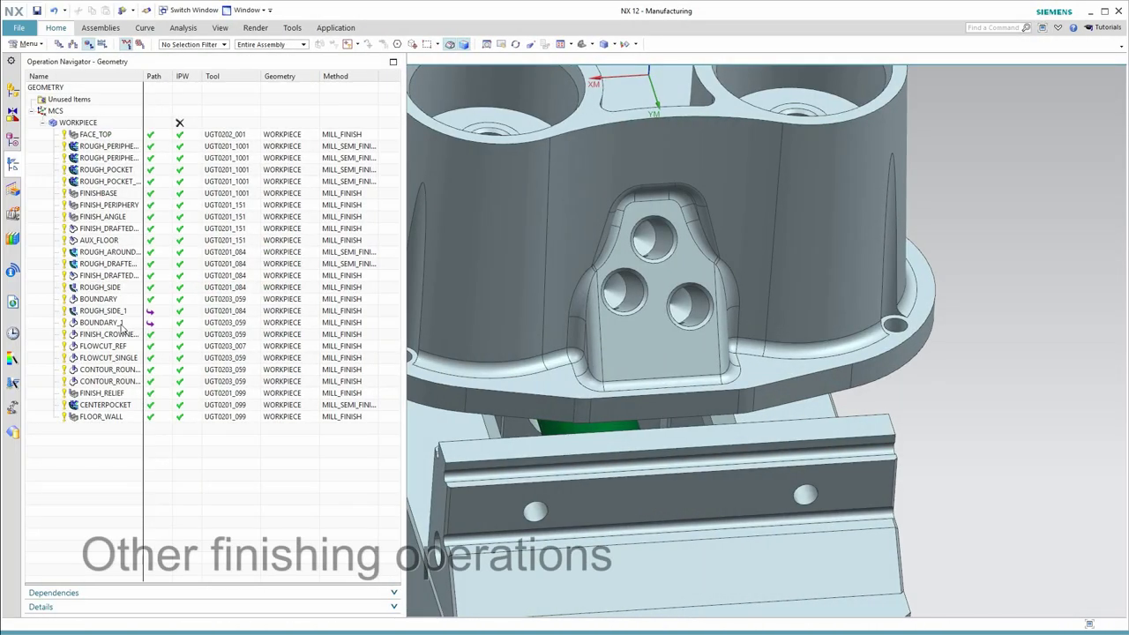
Review the tool paths of the remaining finishing operations, including FLOWCUT_SINGLE, FINISH_RELIEF and the first CONTOUR_ROUND operation
left_click(126, 358)
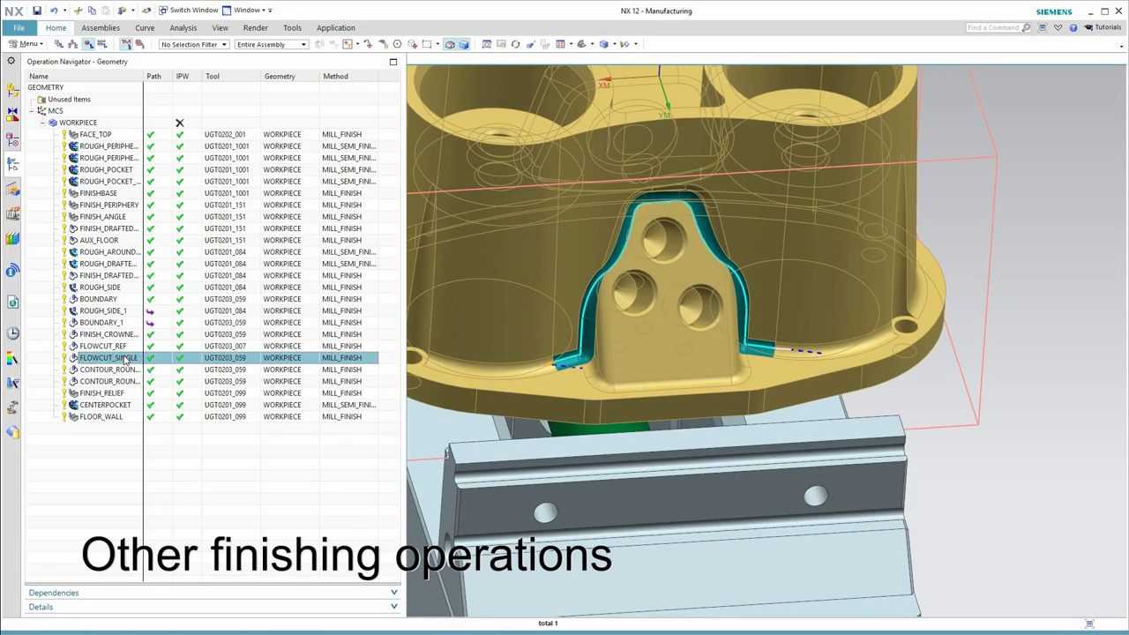
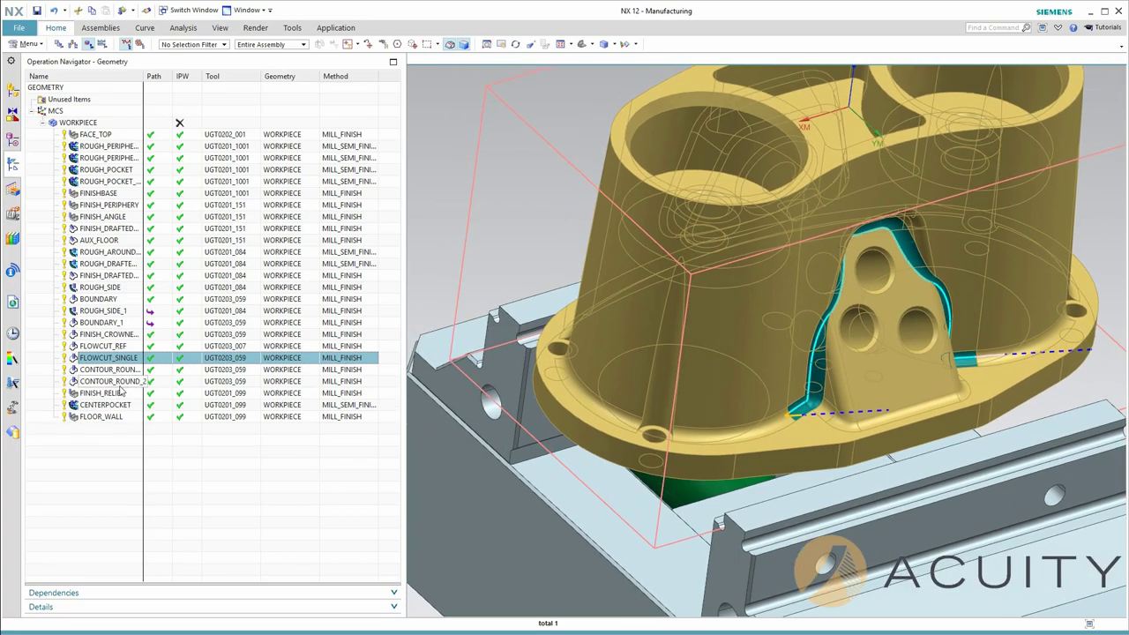
left_click(117, 394)
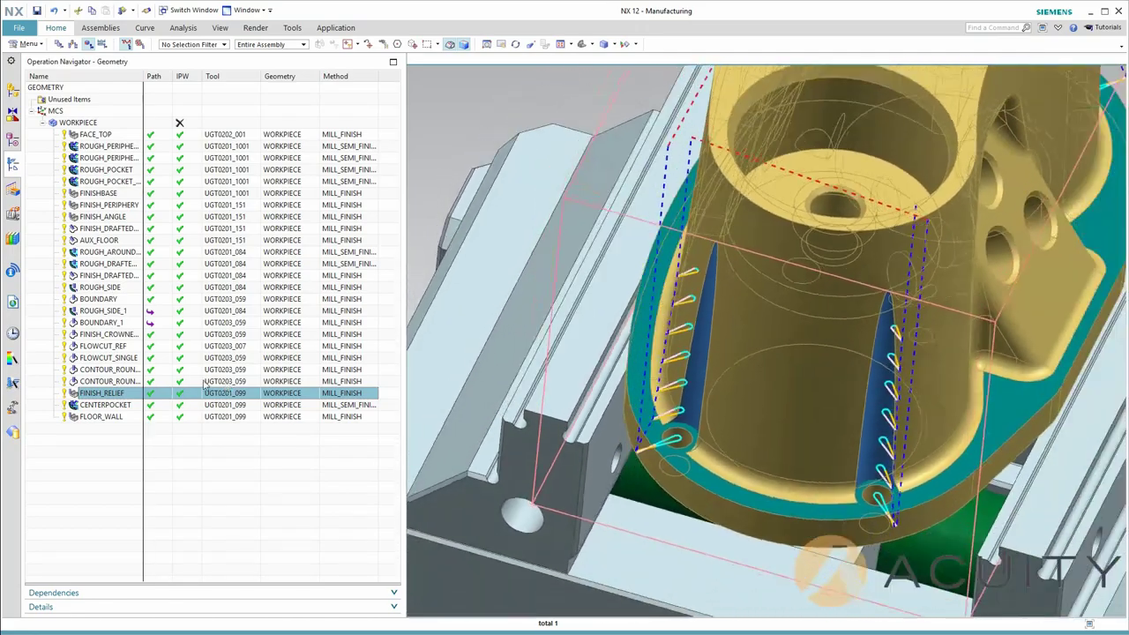
left_click(118, 371)
left_click_drag(117, 375, 115, 371)
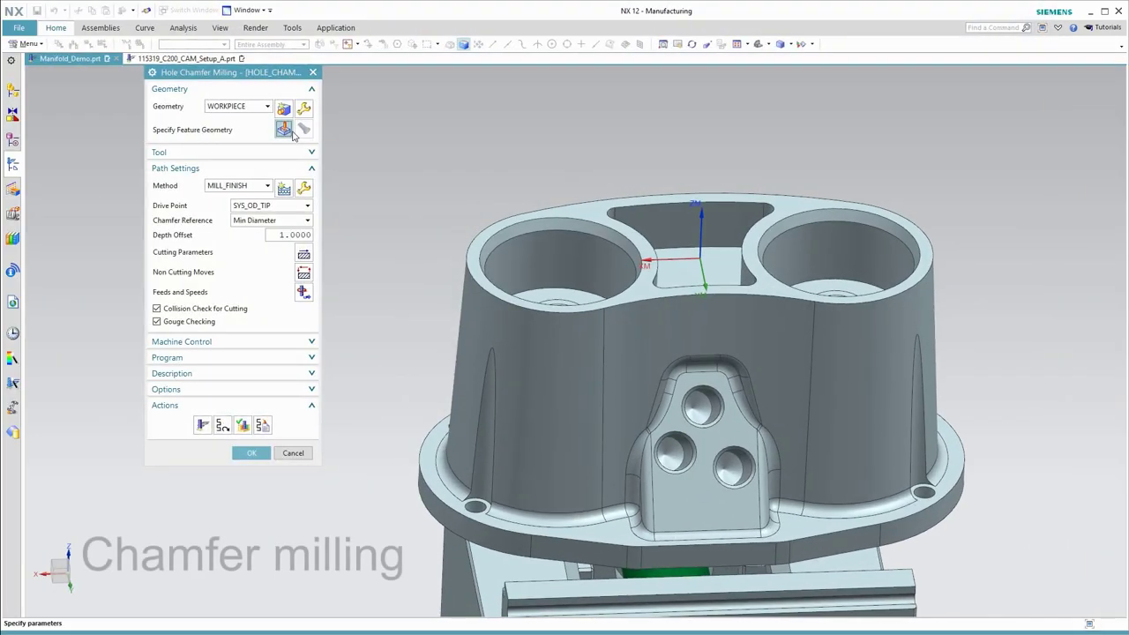
Assign the two large top bores as chamfered-hole features of the Hole Chamfer Milling operation and generate its tool path
left_click(291, 130)
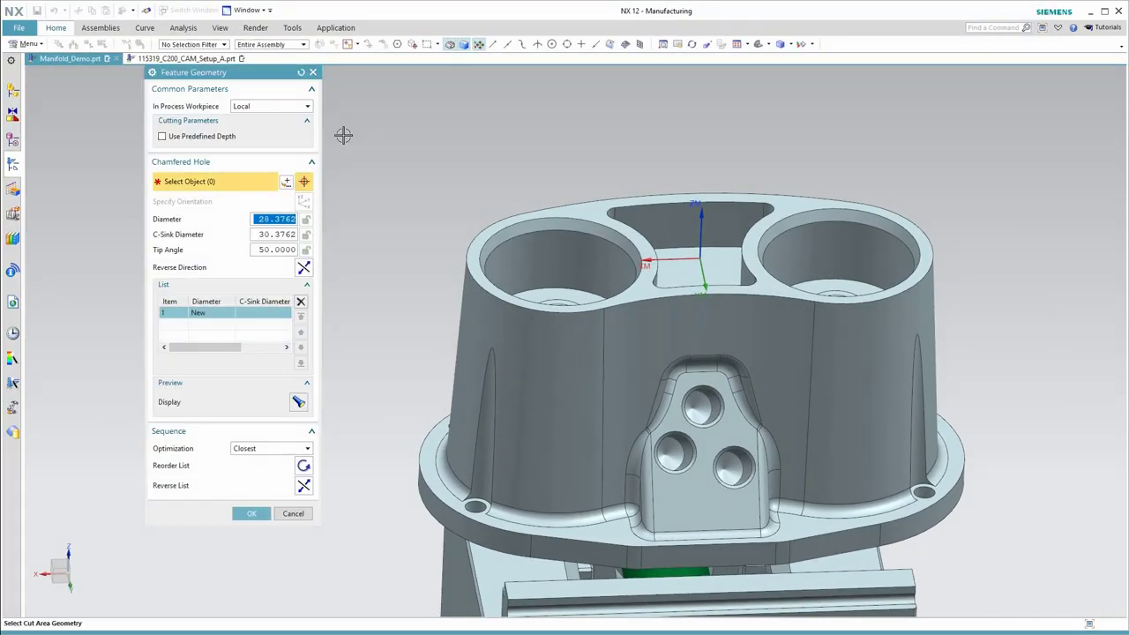
left_click(554, 226)
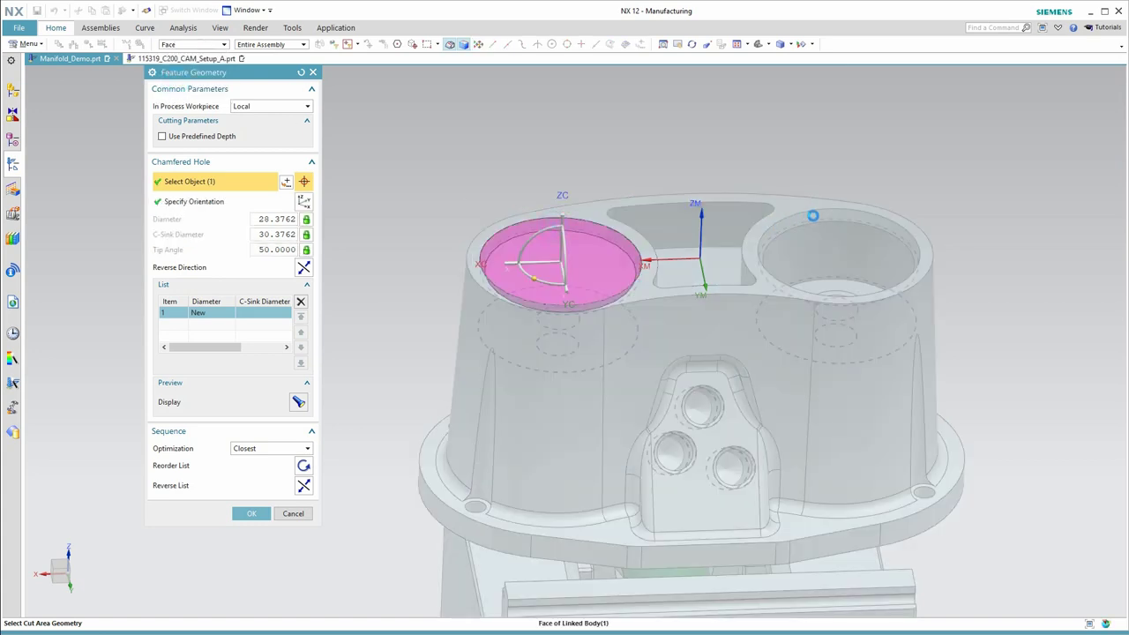
left_click(832, 214)
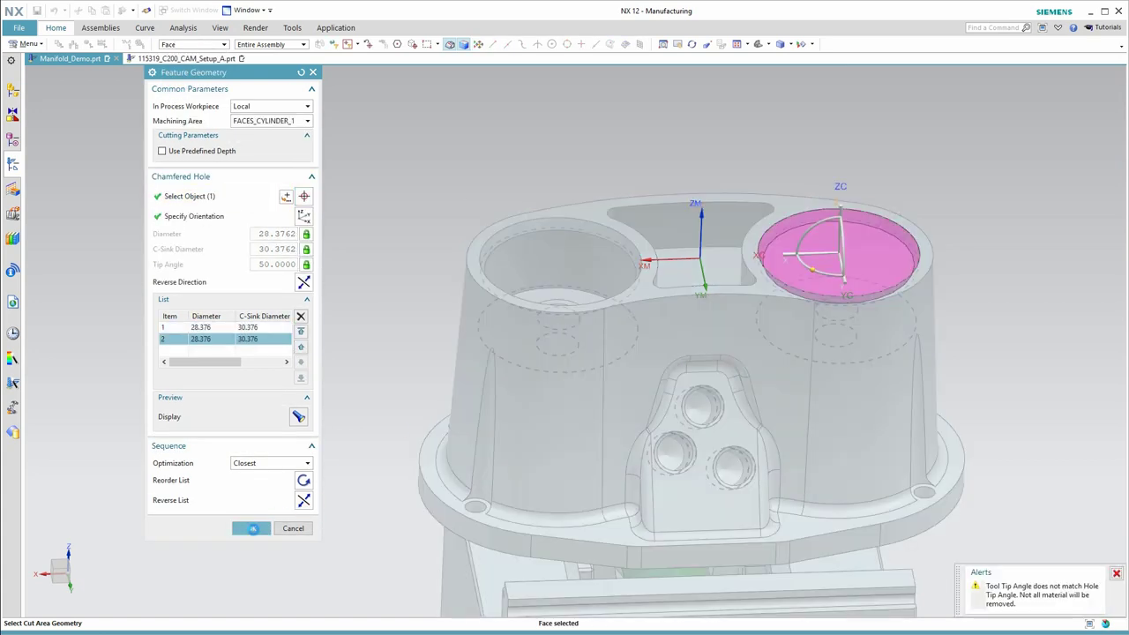
left_click(251, 529)
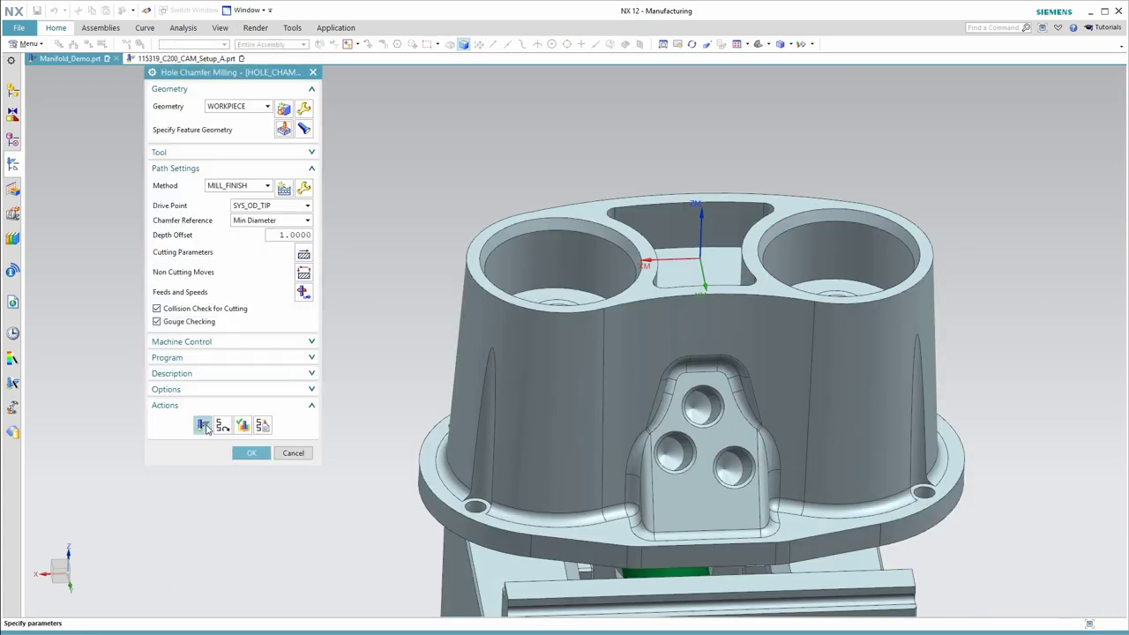
left_click(206, 427)
Replay the hole chamfer tool path and examine the tool's motion and contact along the rim of one large bore
left_click(246, 425)
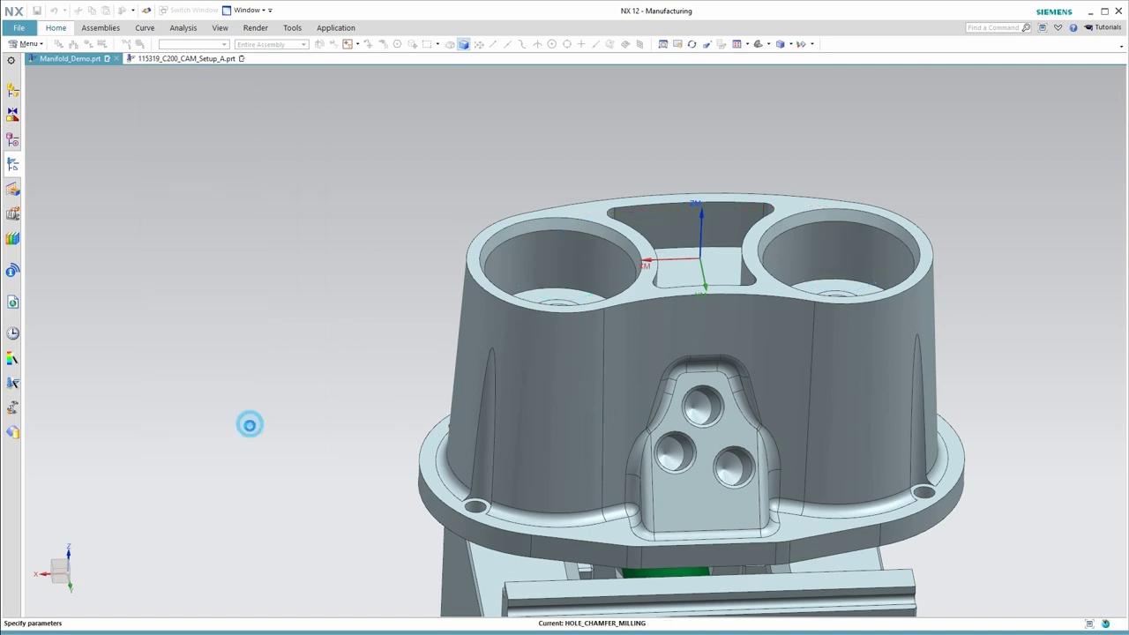
left_click(171, 209)
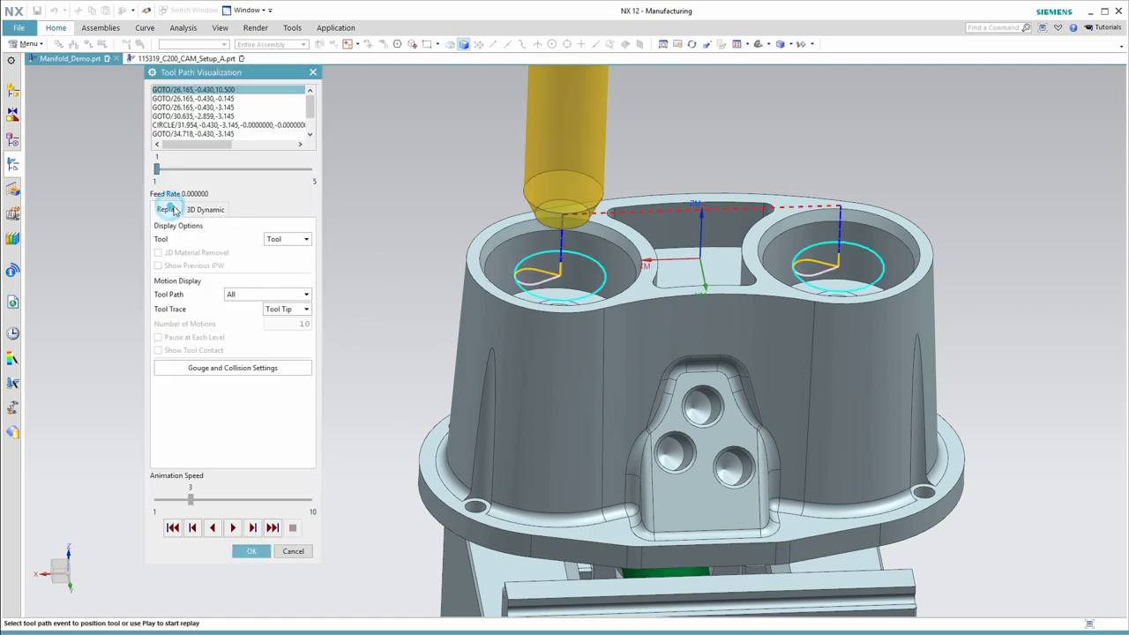
left_click(527, 256)
scroll(562, 270, "up", 5)
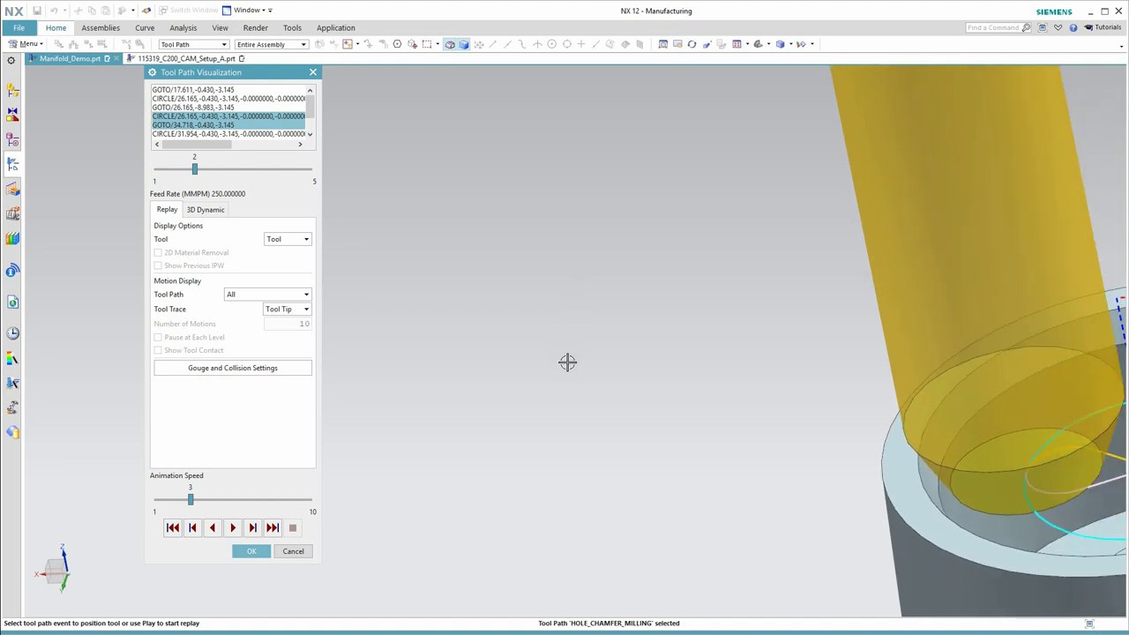
middle_click_drag(567, 362, 409, 370, "shift")
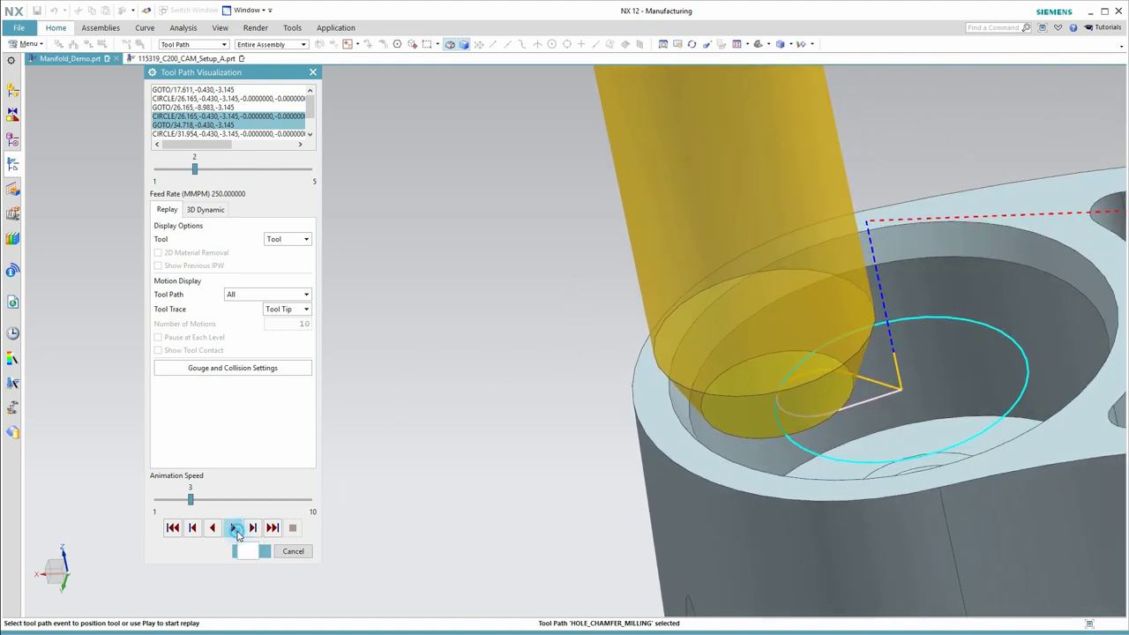
left_click(293, 531)
scroll(436, 530, "down", 1)
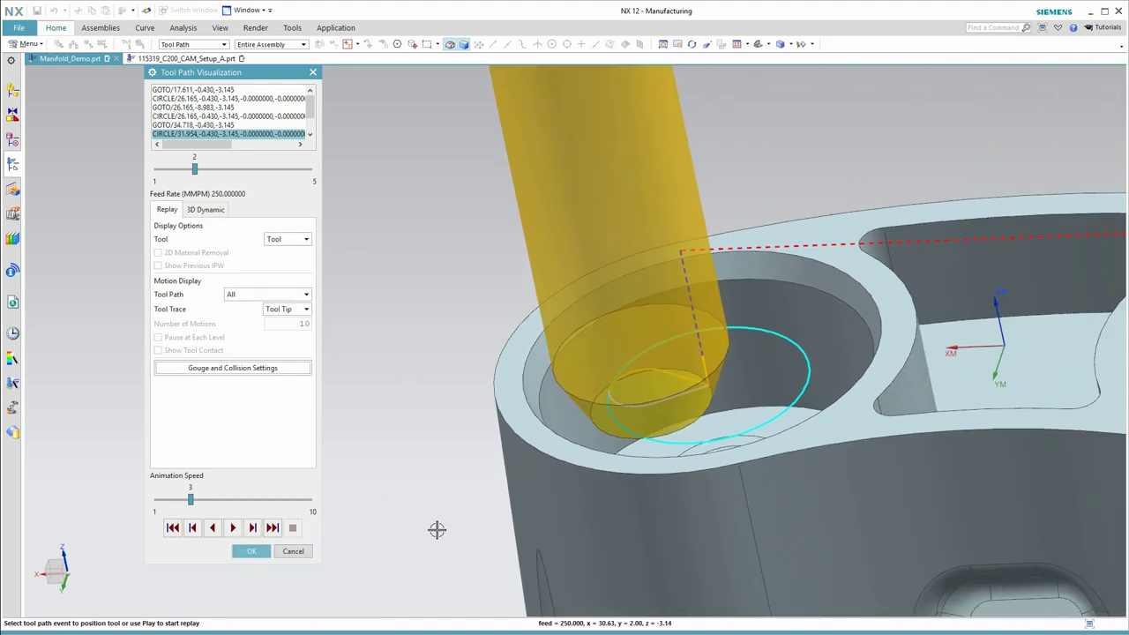
scroll(437, 529, "down", 3)
left_click(252, 551)
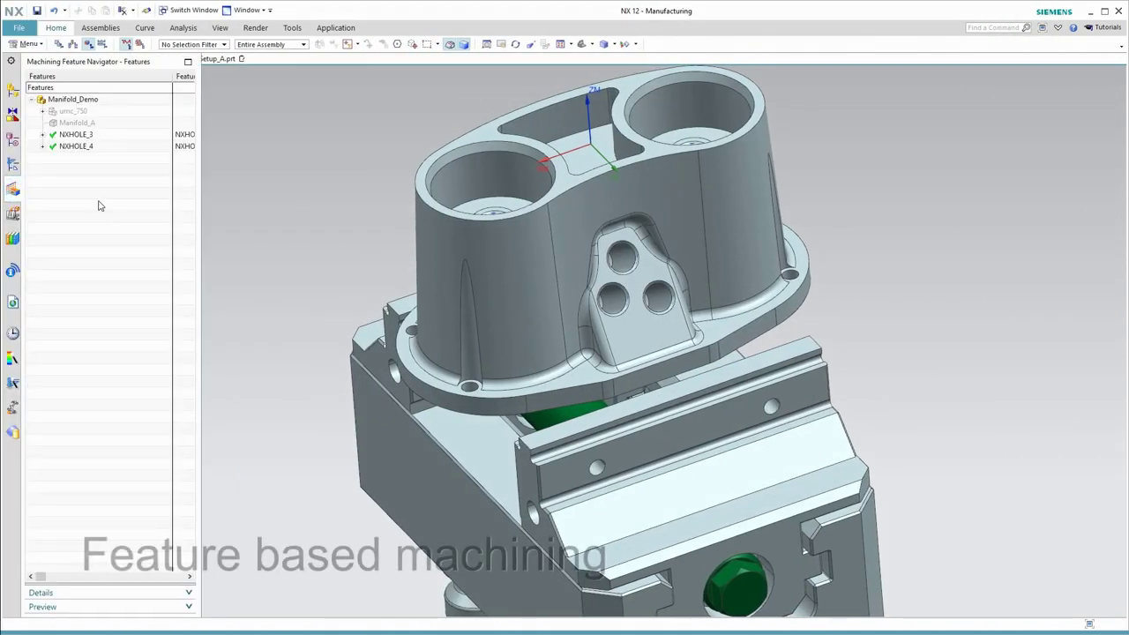
Find machining features on the workpiece by parametric recognition, with access vectors normal to the three-hole pad and the opposite counterbored boss face
right_click(101, 202)
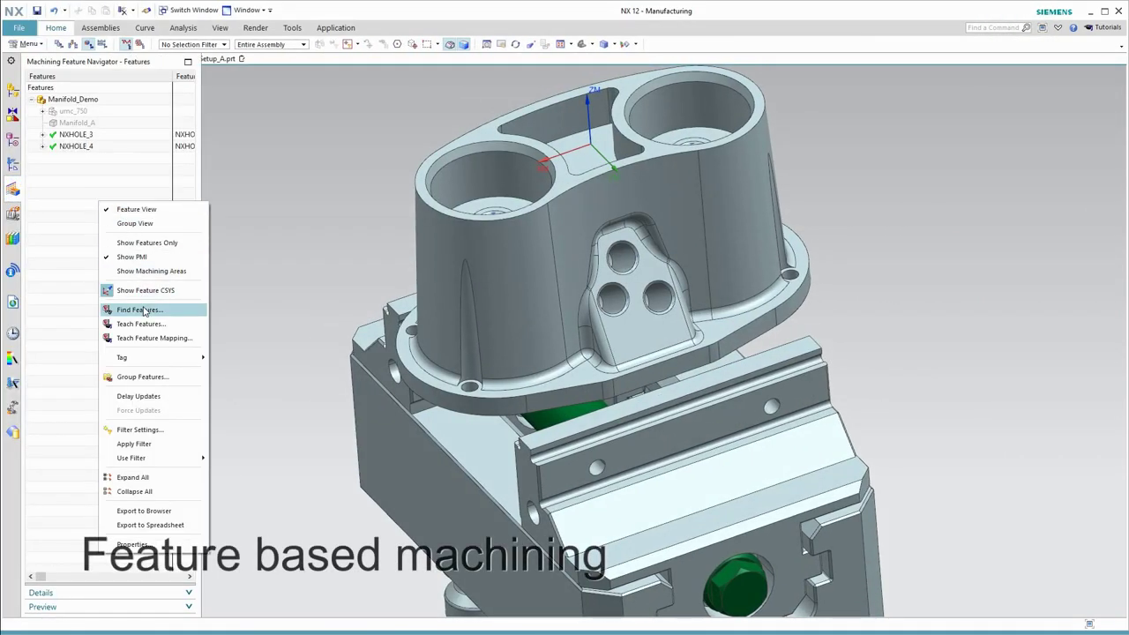
left_click(139, 309)
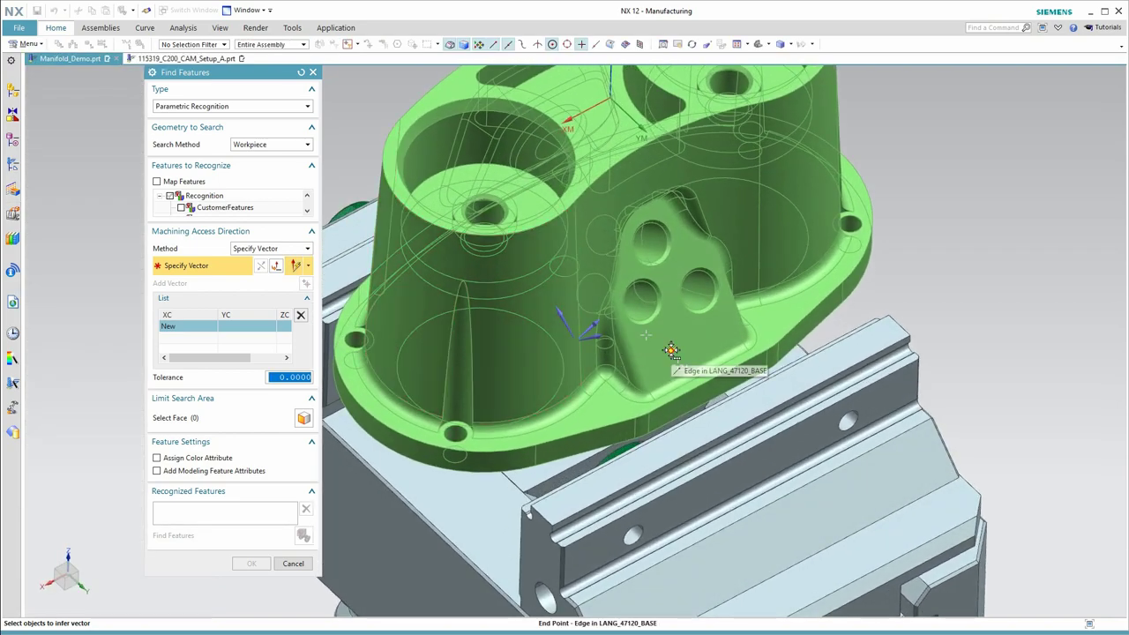
left_click(716, 323)
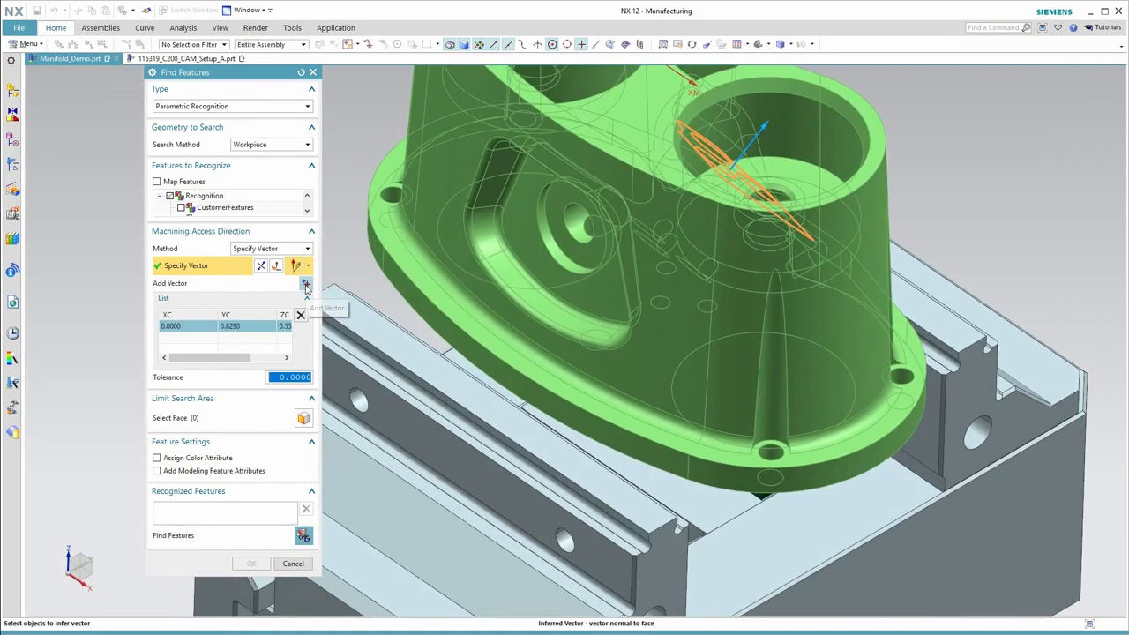
left_click(305, 284)
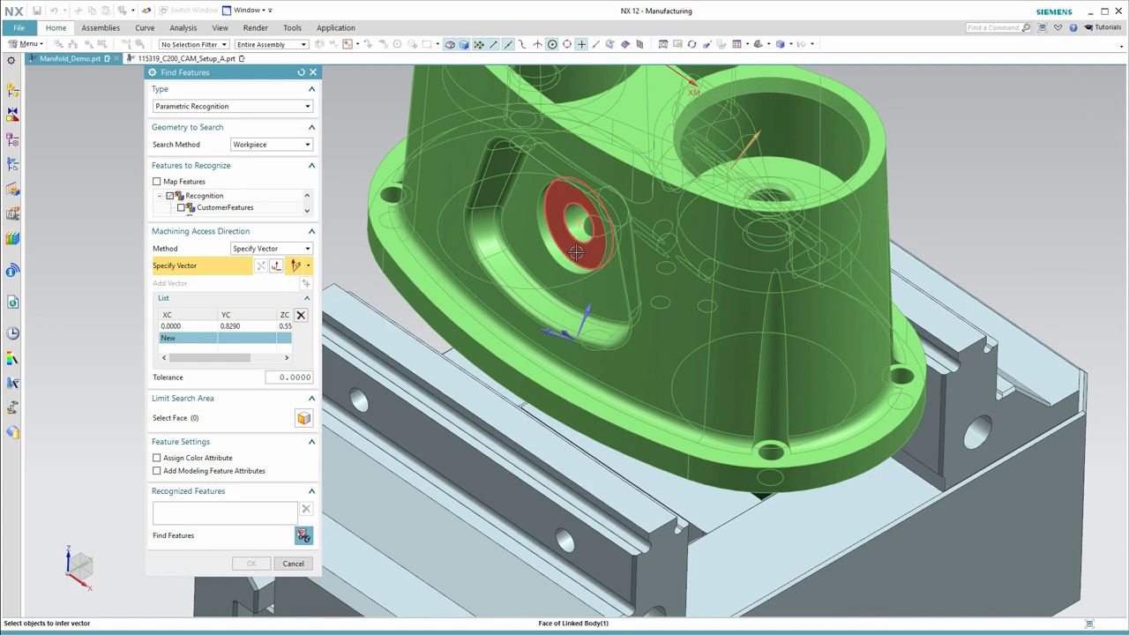
left_click(302, 537)
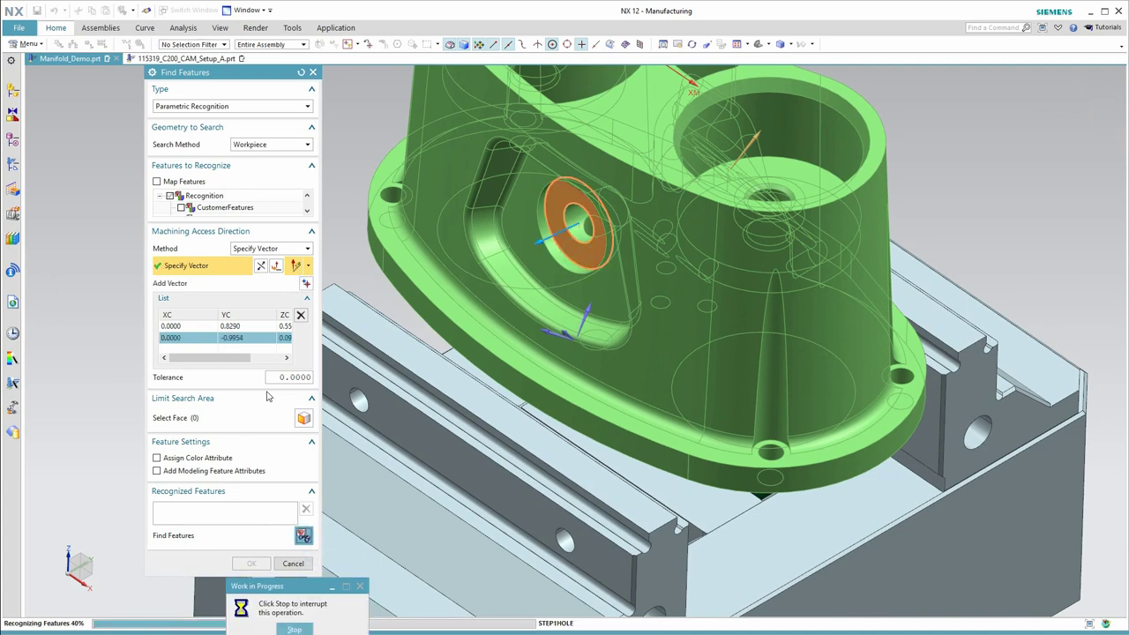
left_click(254, 563)
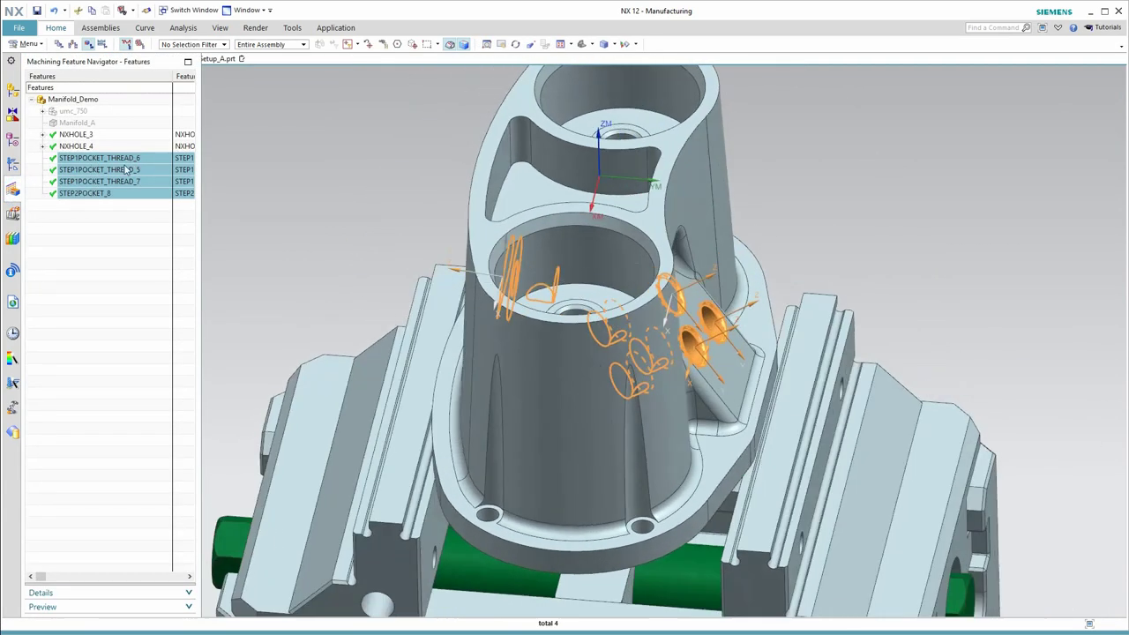
Create a feature process for the three STEP1POCKET_THREAD features and the STEP2POCKET feature
right_click(112, 169)
right_click(112, 170)
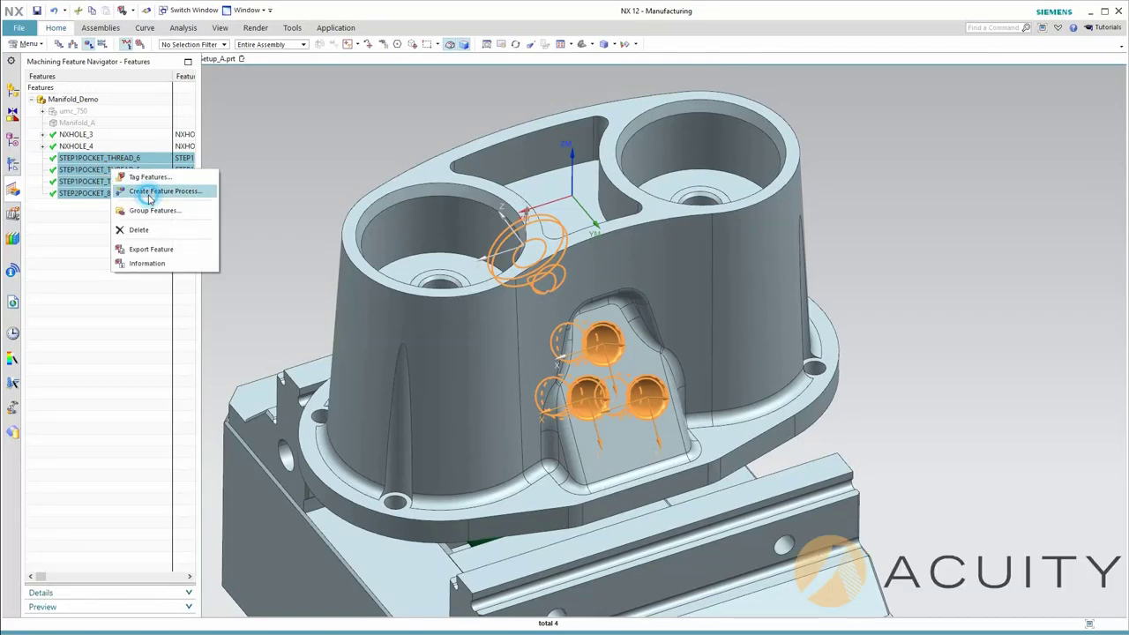
left_click(159, 190)
left_click(210, 292)
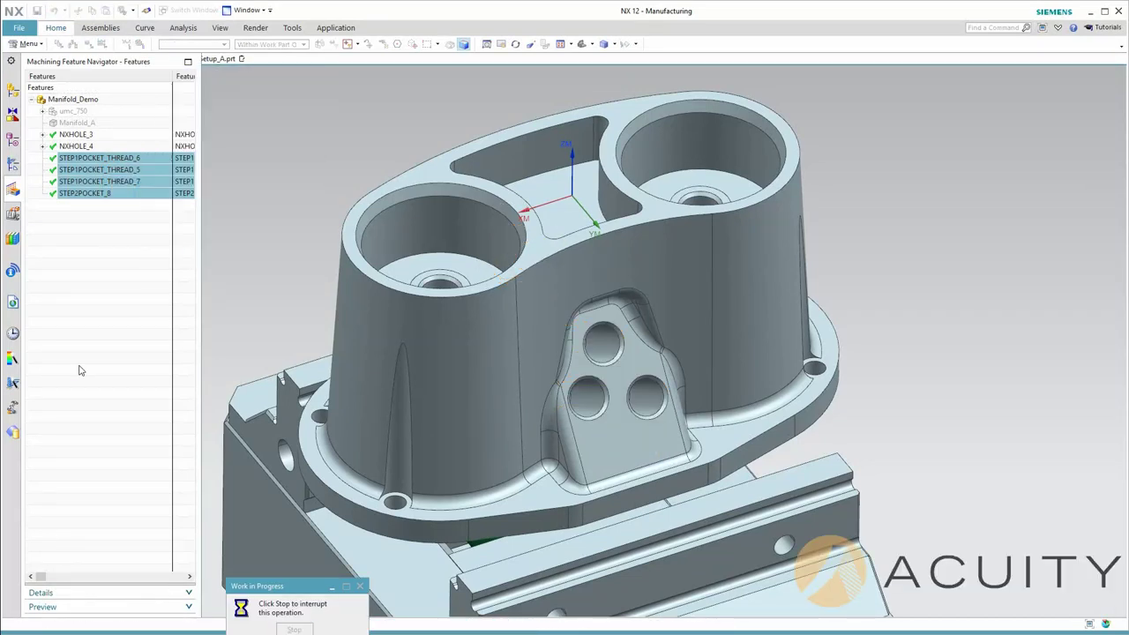
Generate the tool paths of all operations in the STEP1POCKET_THREAD and STEP2POCKET groups and accept them
left_click(14, 167)
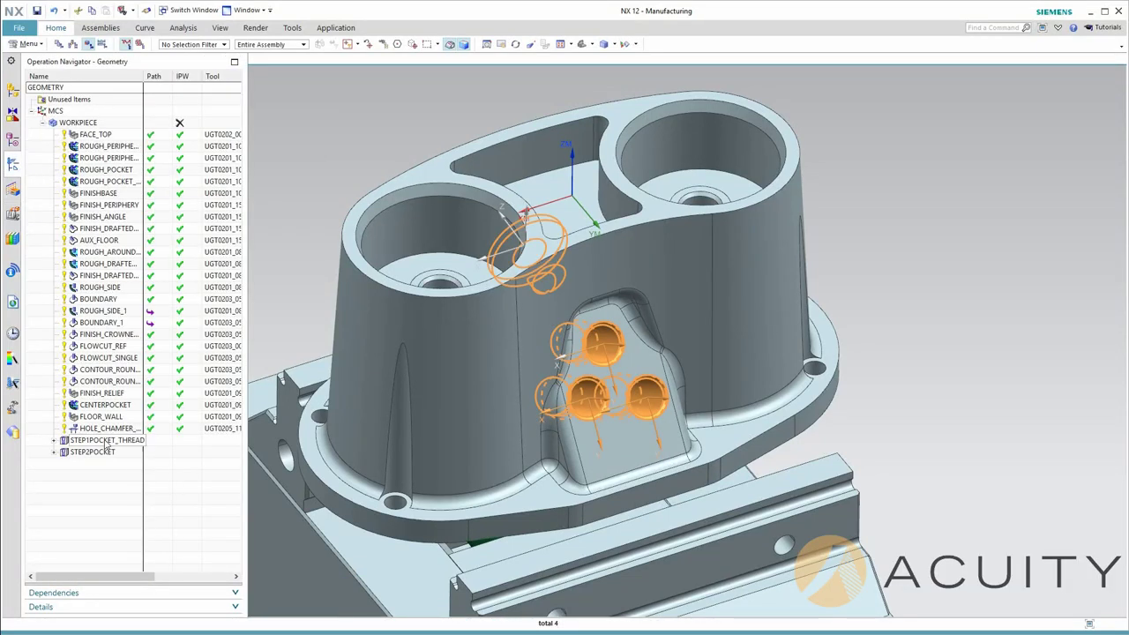
left_click(105, 443)
left_click(103, 454, "shift")
right_click(101, 452)
left_click(132, 521)
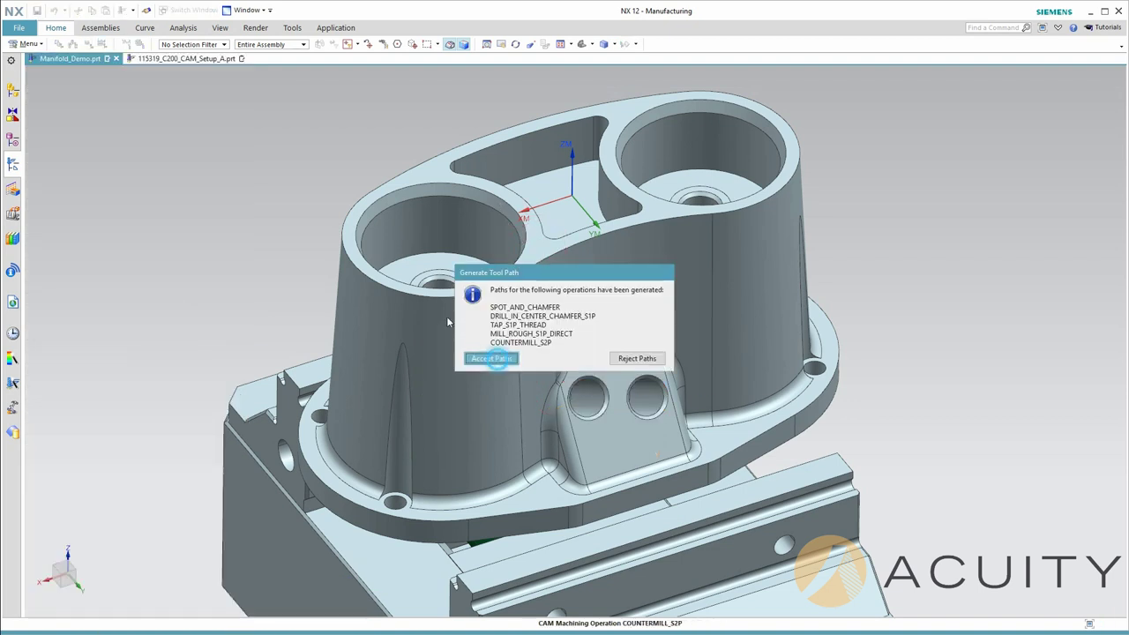
left_click(664, 343)
Review the drilling and tapping tool paths in the STEP1POCKET_THREAD group and expand the STEP2POCKET group
left_click(16, 171)
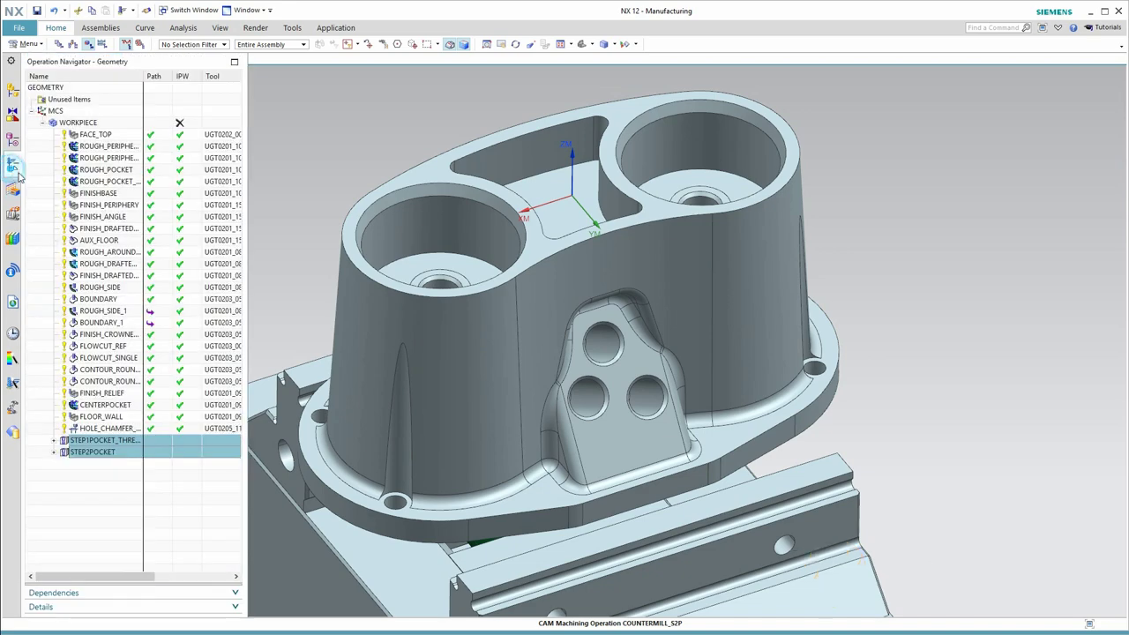
left_click(54, 440)
left_click(110, 463)
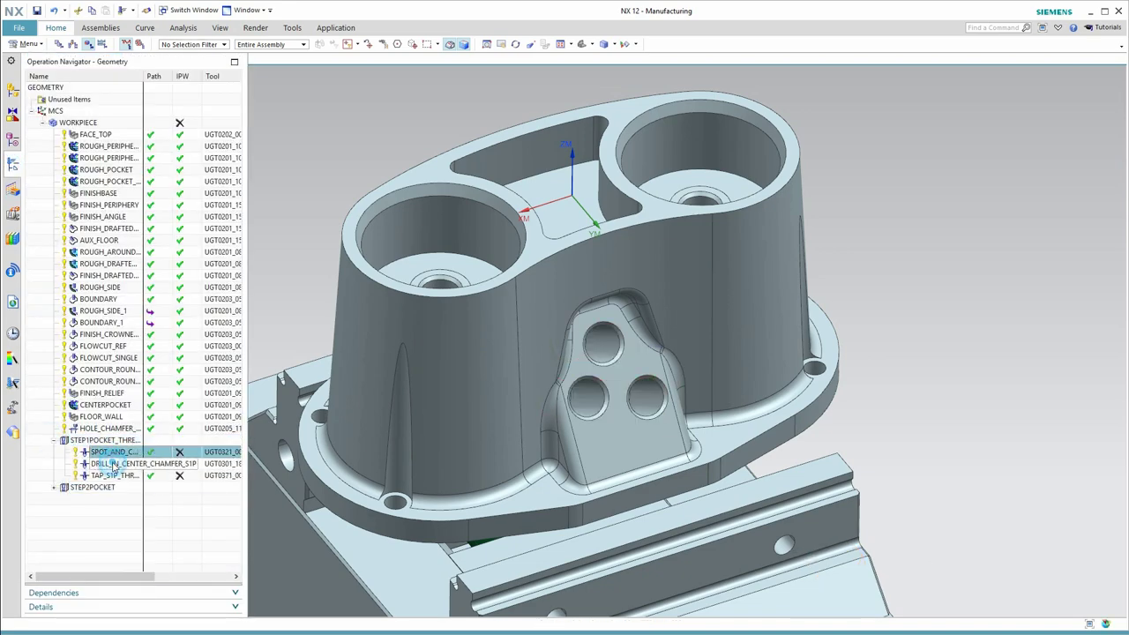
left_click(112, 478)
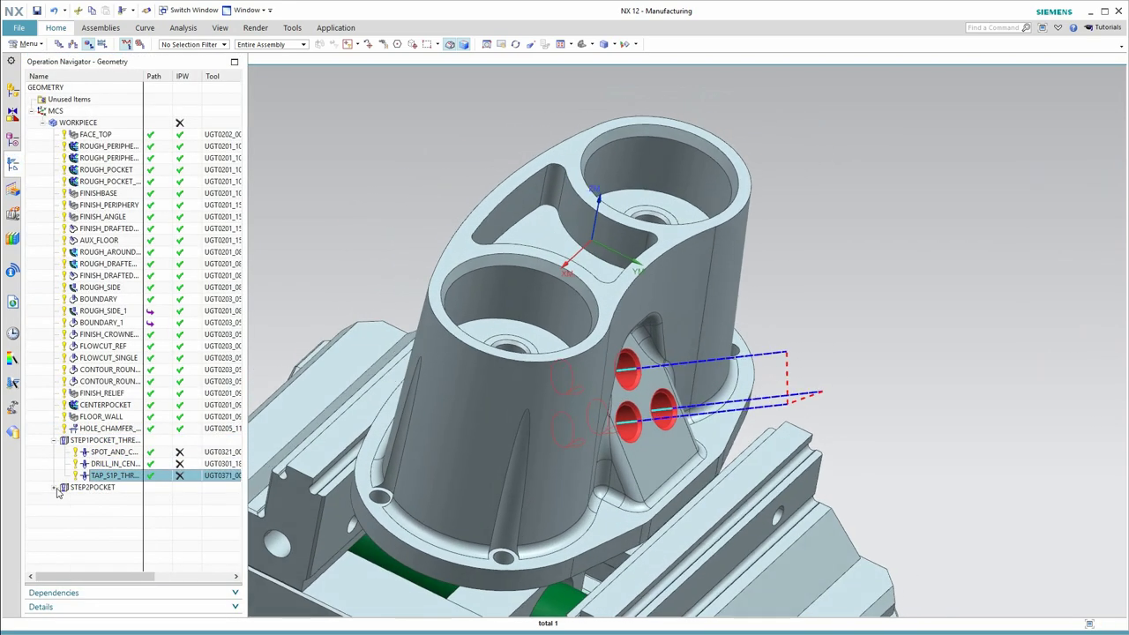
left_click(54, 487)
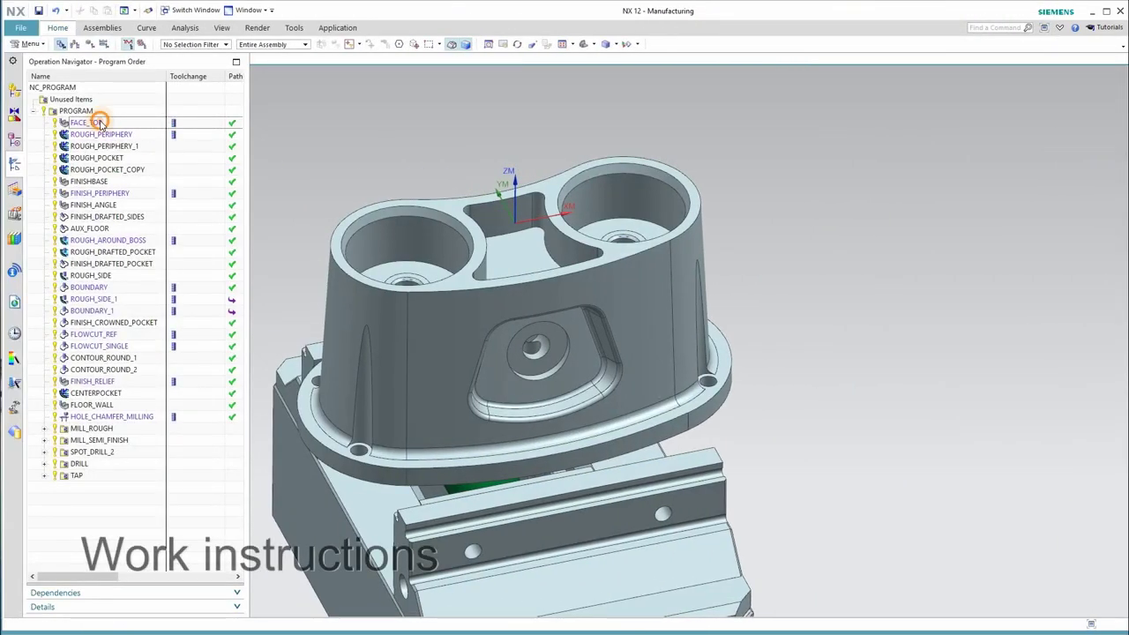
Author work instructions for FACE_TOP with an Operation List sheet and save an angled view of the fixtured manifold as its product view
right_click(100, 123)
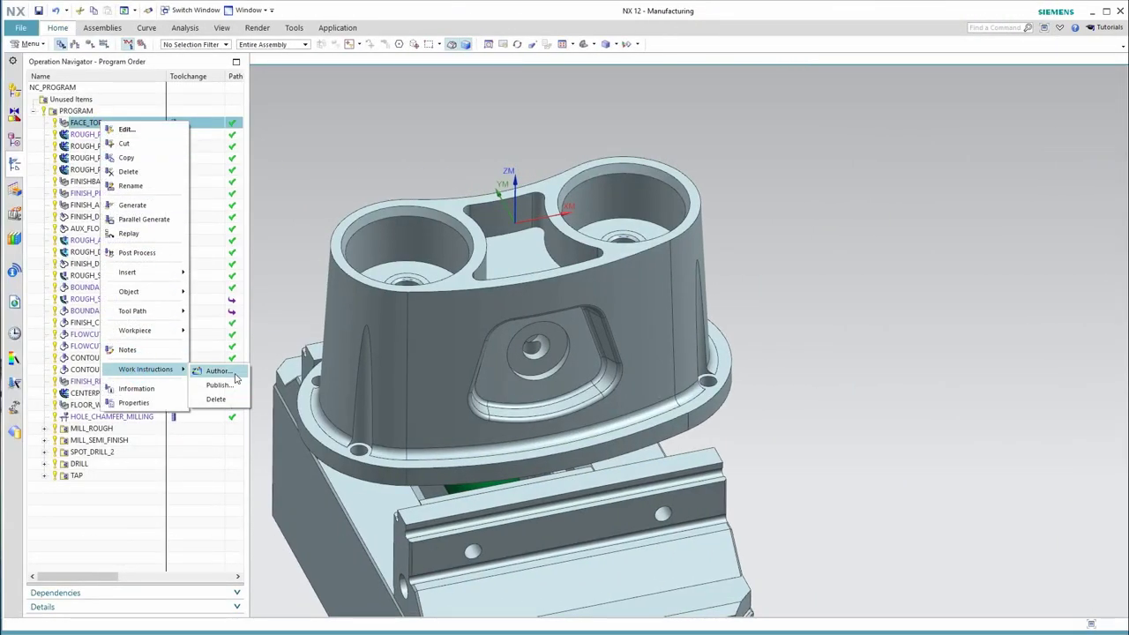
left_click(217, 370)
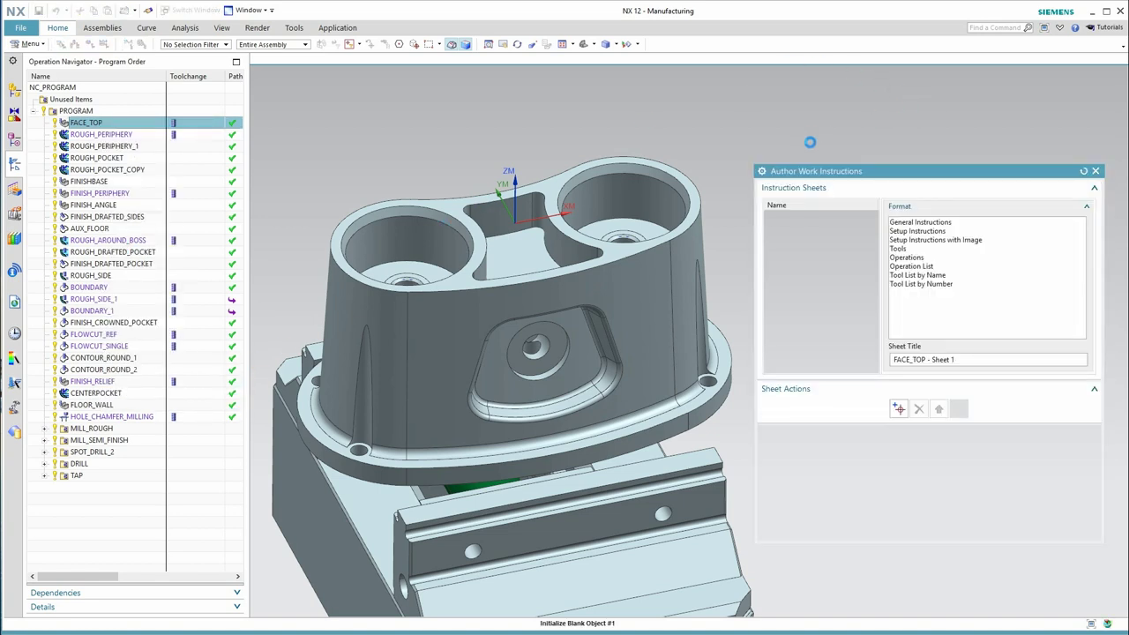
left_click(933, 269)
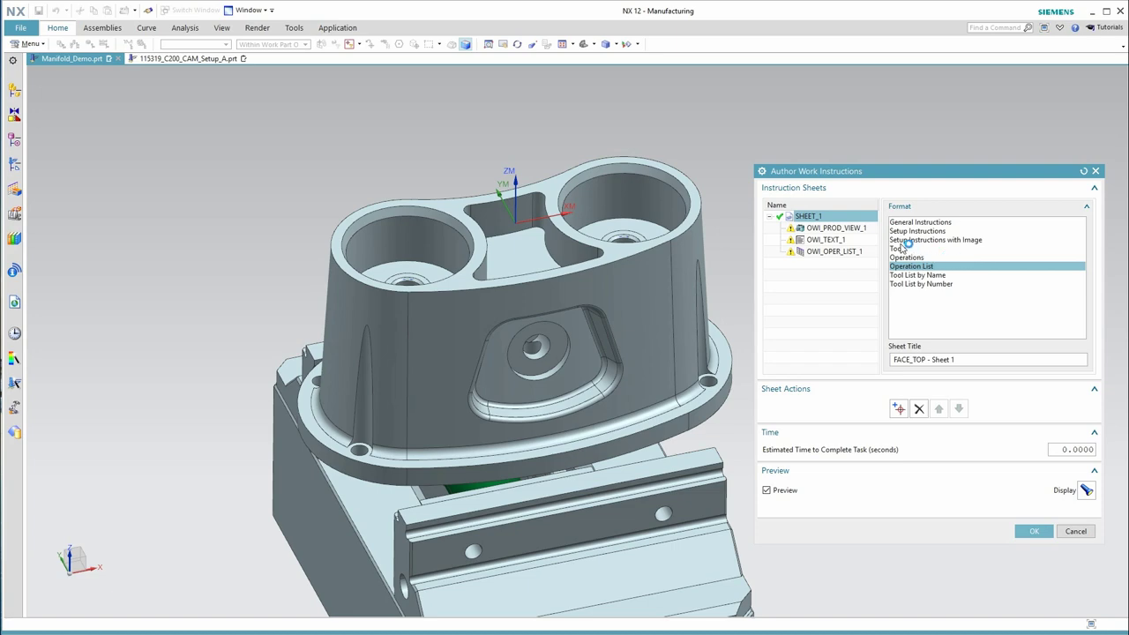
left_click(835, 231)
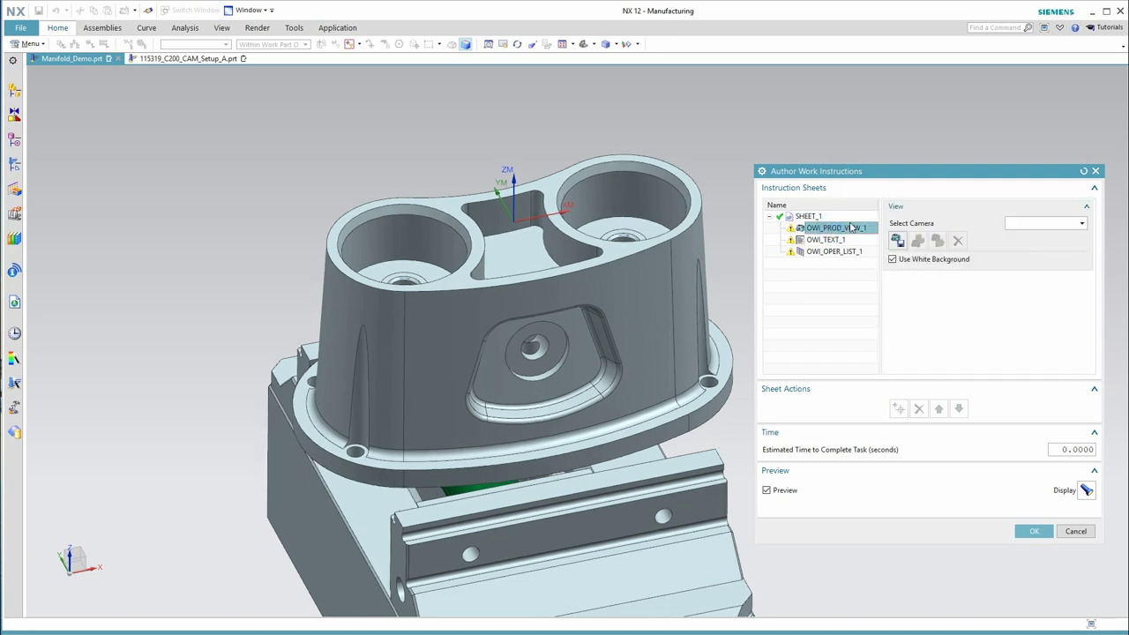
middle_click_drag(743, 200, 743, 204)
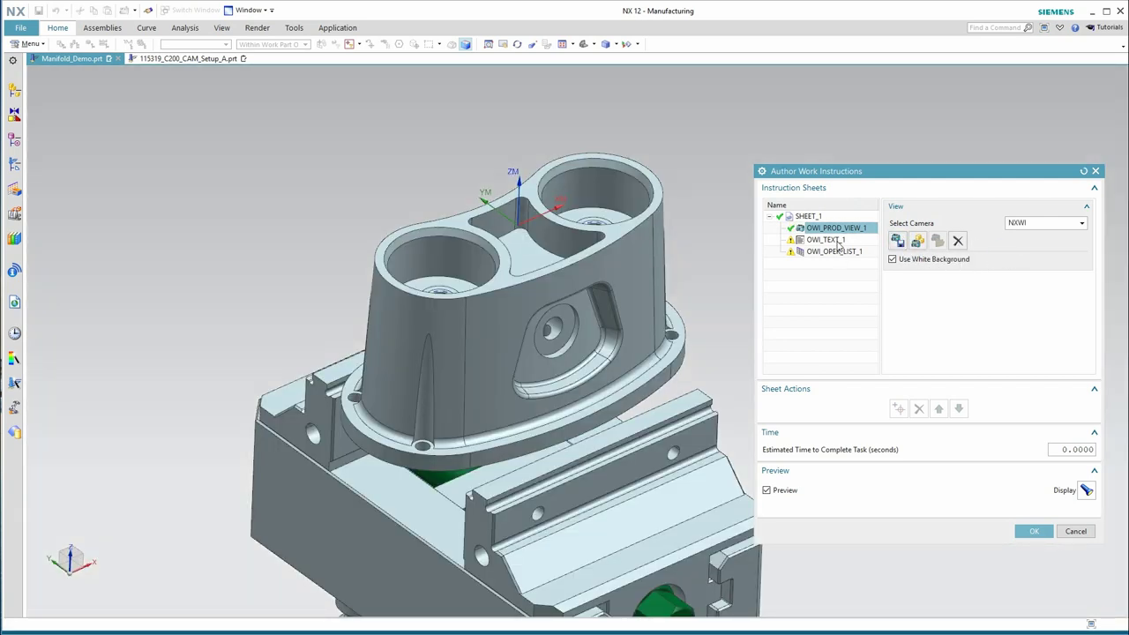
Enter the instruction text "No Dovetail" on the sheet and assign the PROGRAM group to its operation list
left_click(829, 240)
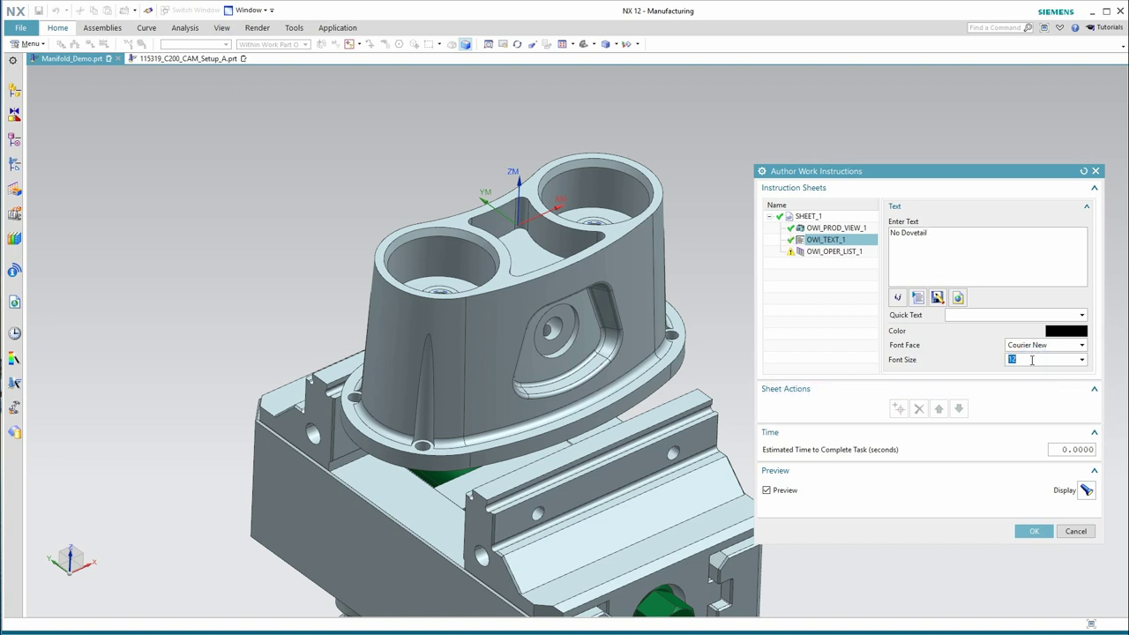
left_click(832, 253)
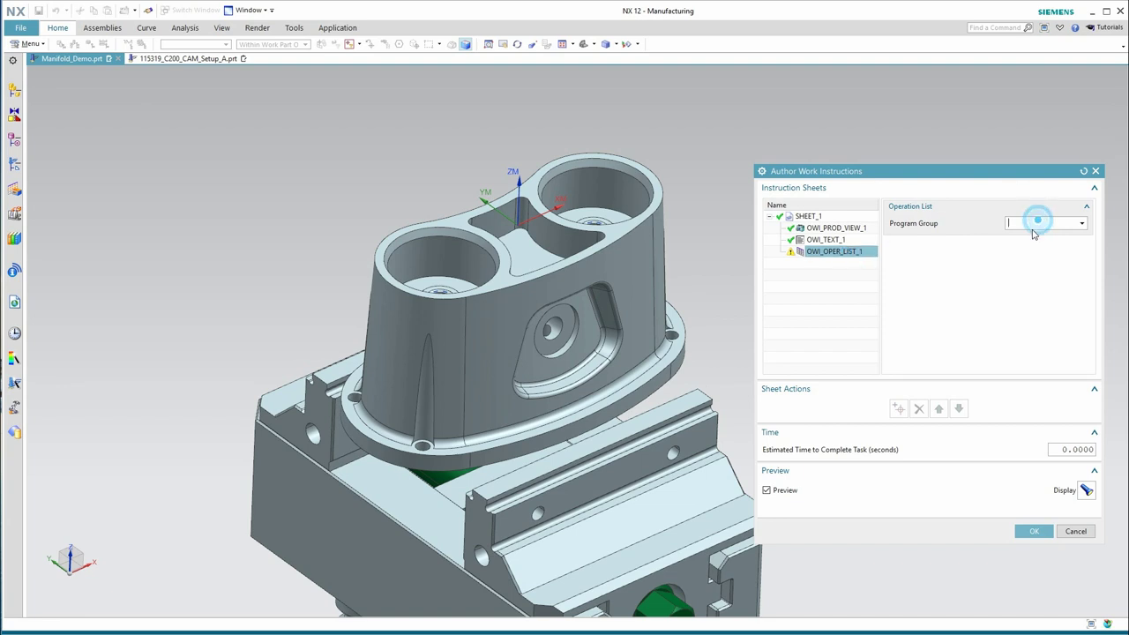
left_click(1083, 224)
left_click(1041, 246)
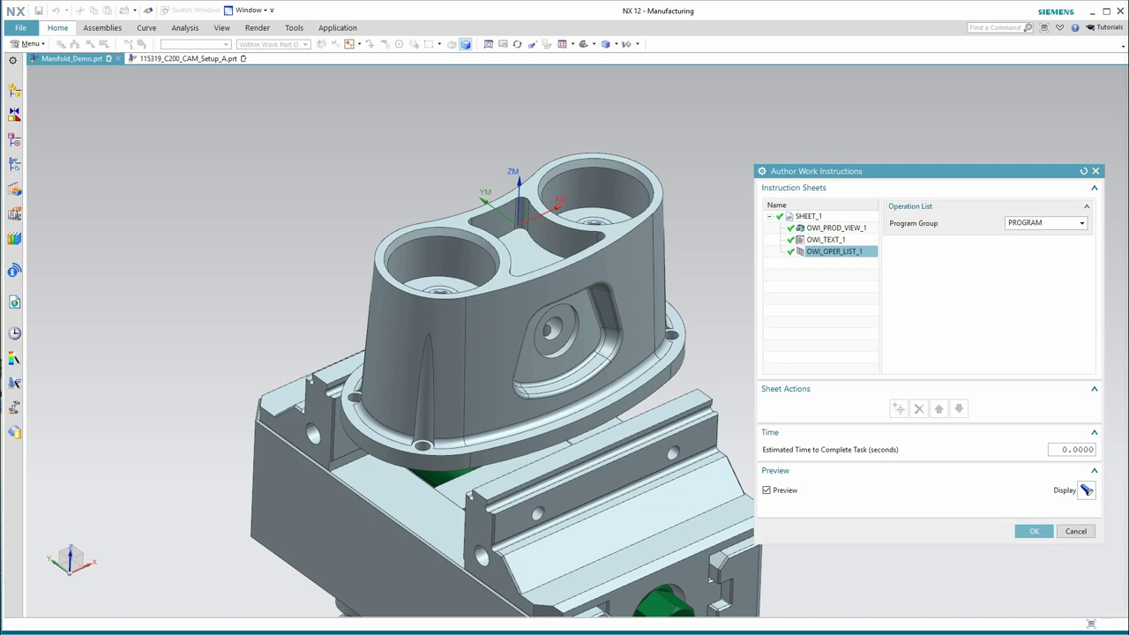
Examine the Operation List document from its model image and instructions through the last listed operation, and put it away
left_click_drag(1128, 3, 398, 5)
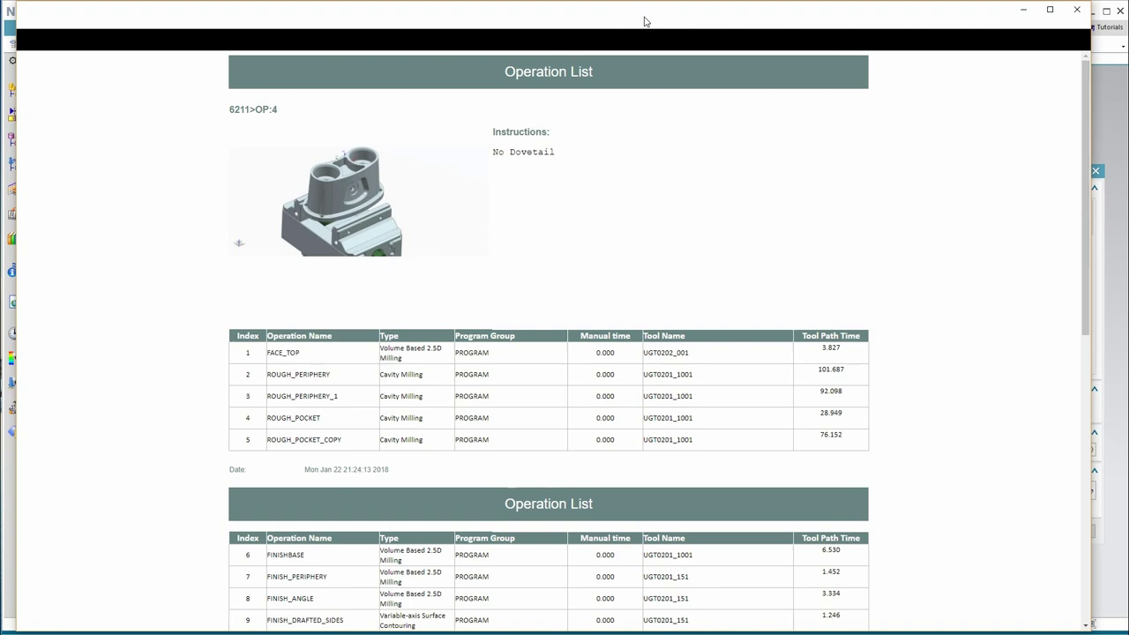
scroll(727, 211, "down", 6)
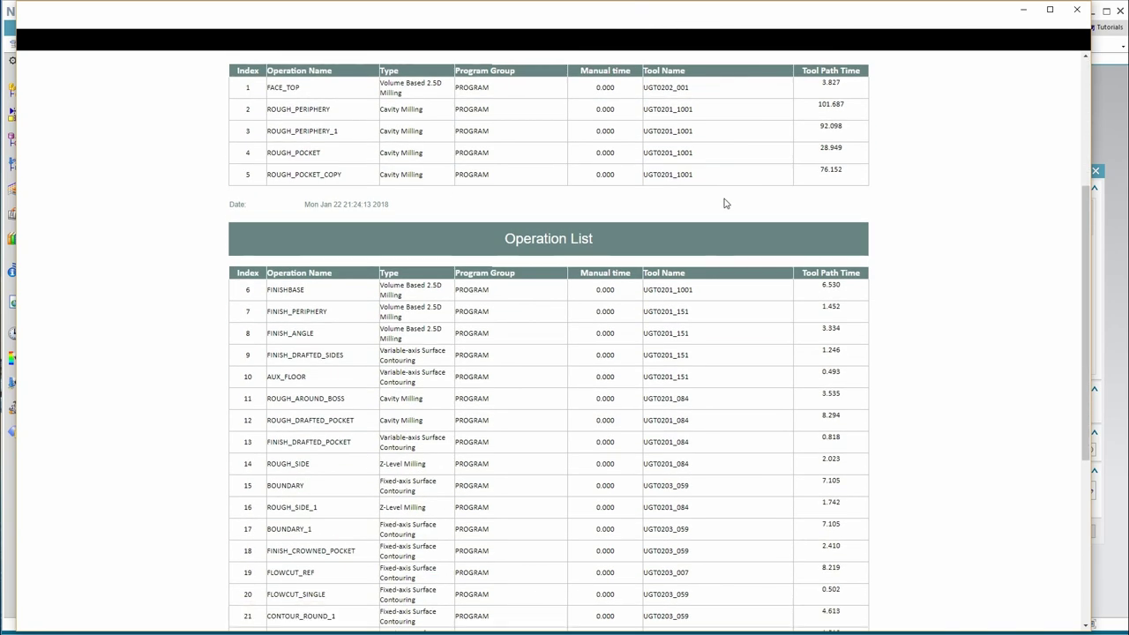
scroll(727, 211, "down", 1)
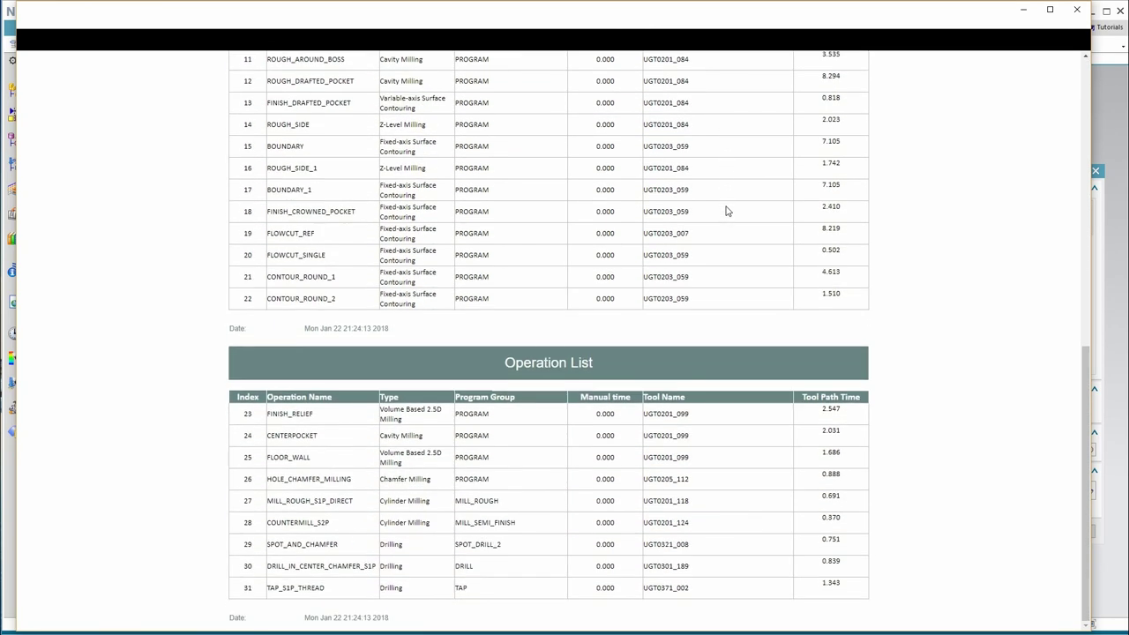
scroll(727, 210, "up", 8)
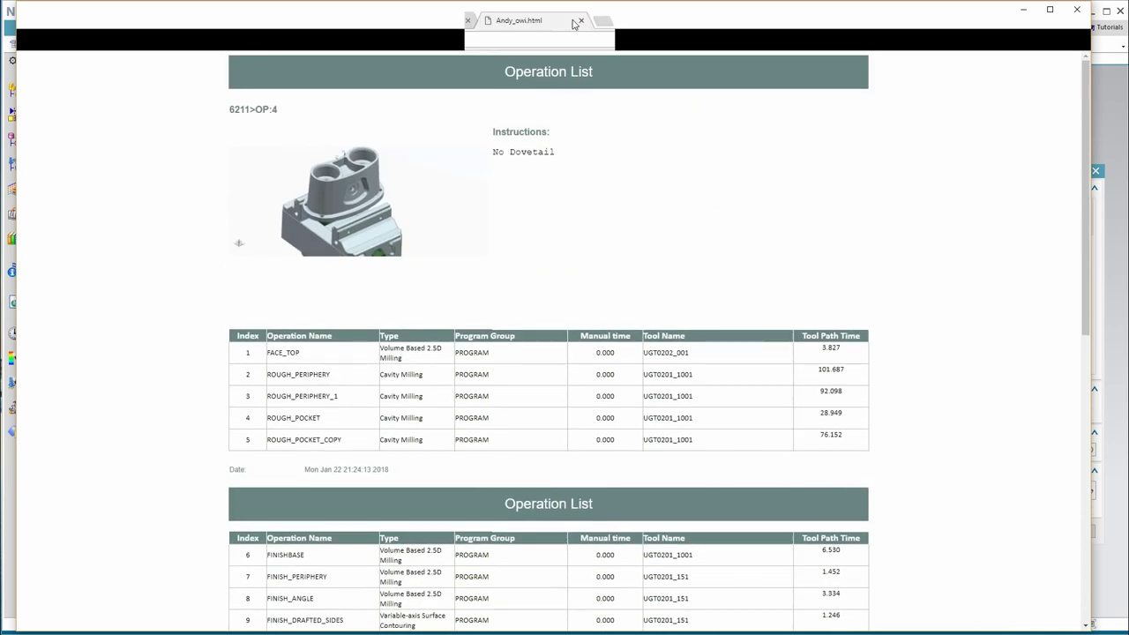
left_click_drag(572, 20, 1128, 60)
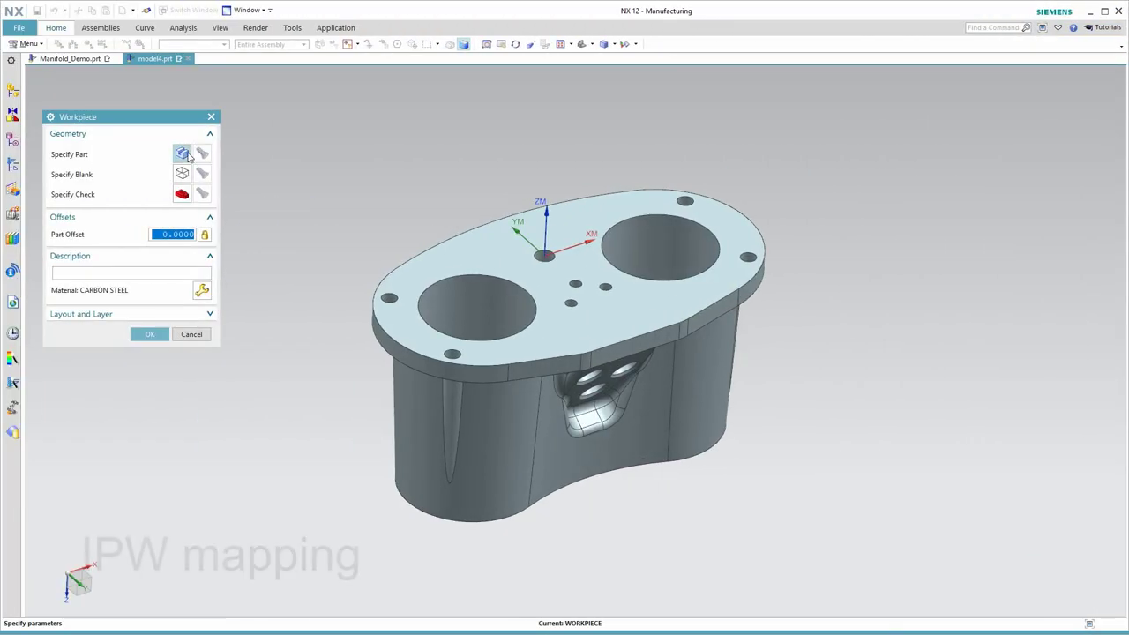
Specify the manifold solid body as the part geometry of the WORKPIECE in model4.prt
left_click(182, 154)
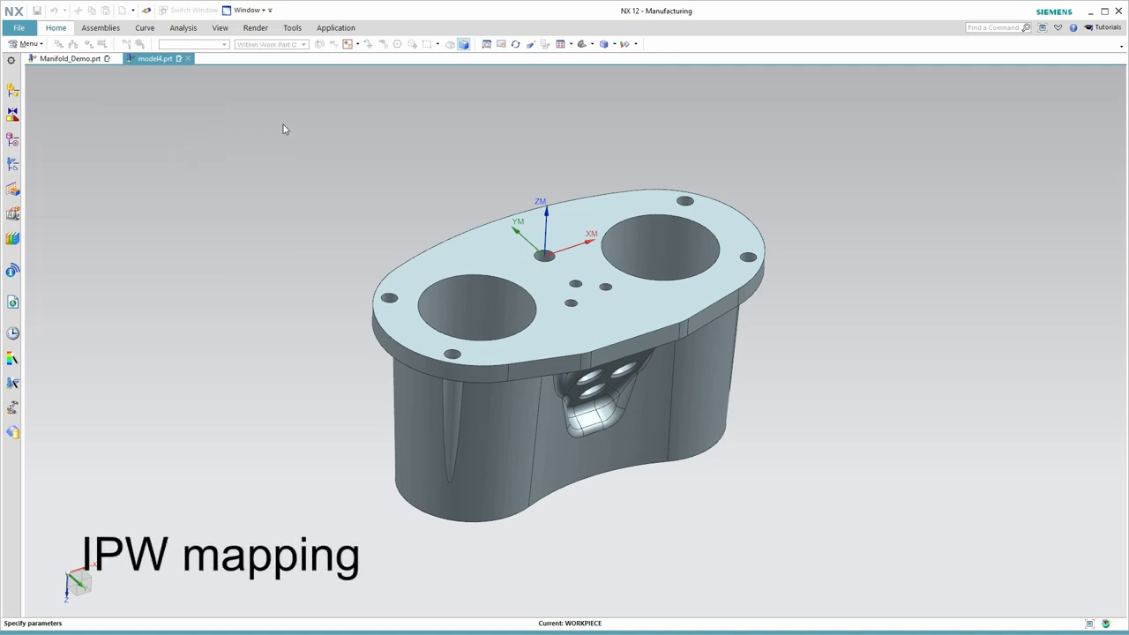
left_click(477, 277)
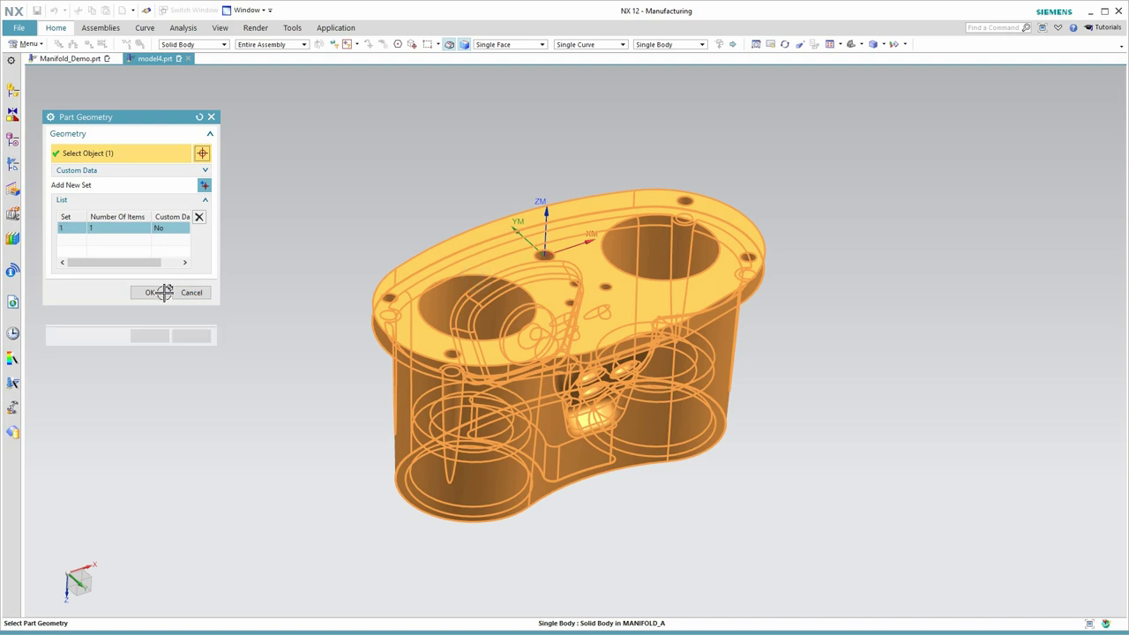
left_click(151, 309)
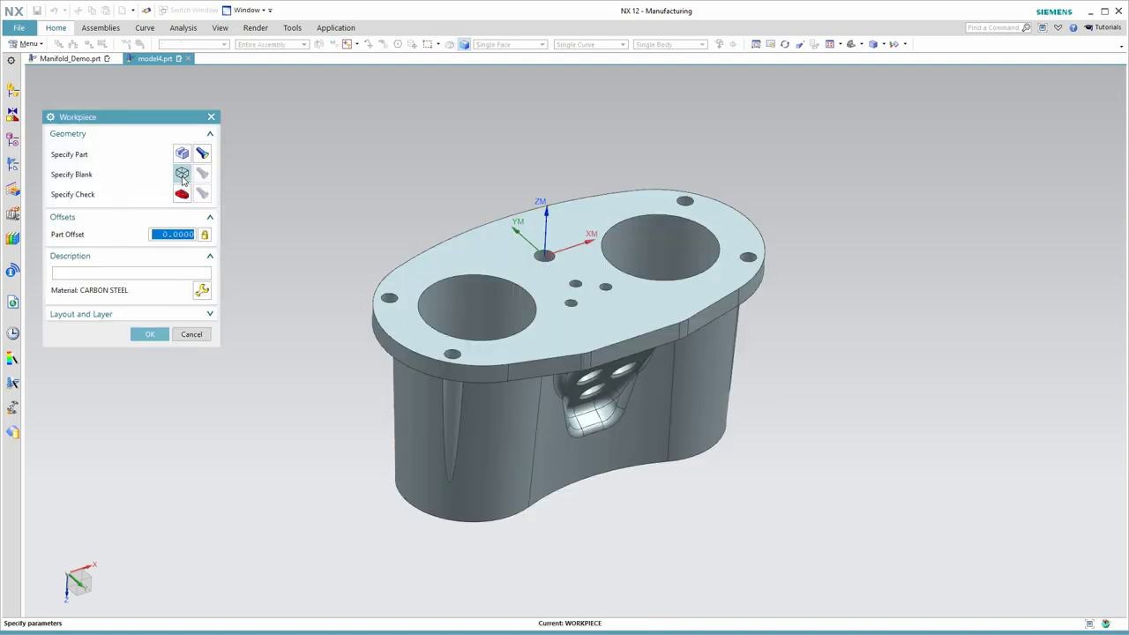
Specify the in-process workpiece from the WORKPIECE group of Manifold_Demo as the blank geometry for the second setup
left_click(182, 174)
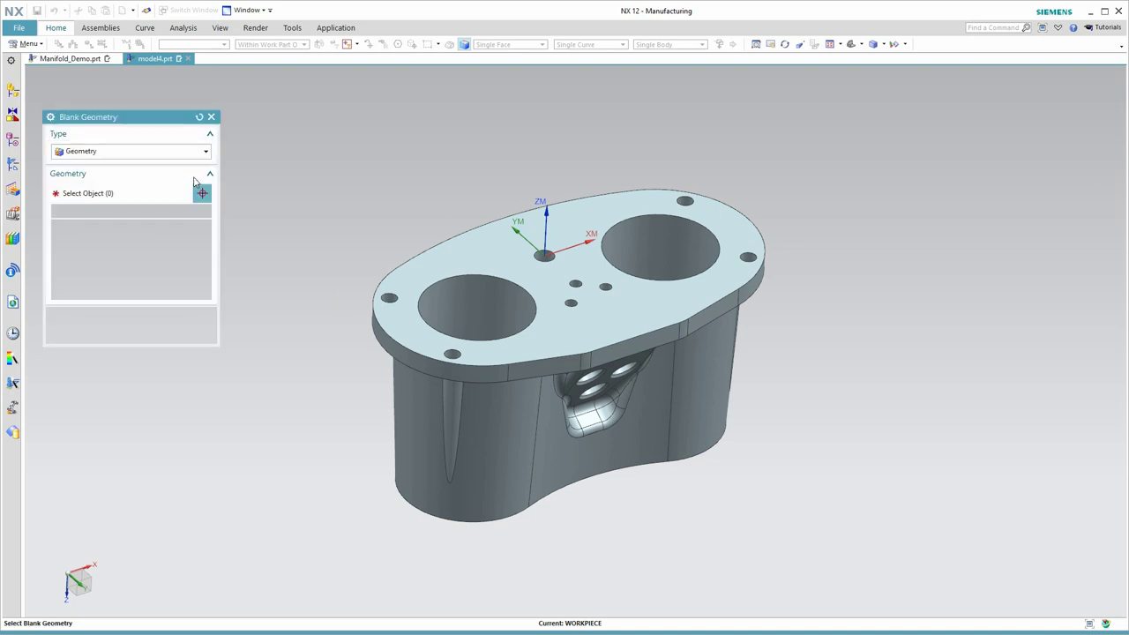
left_click(166, 153)
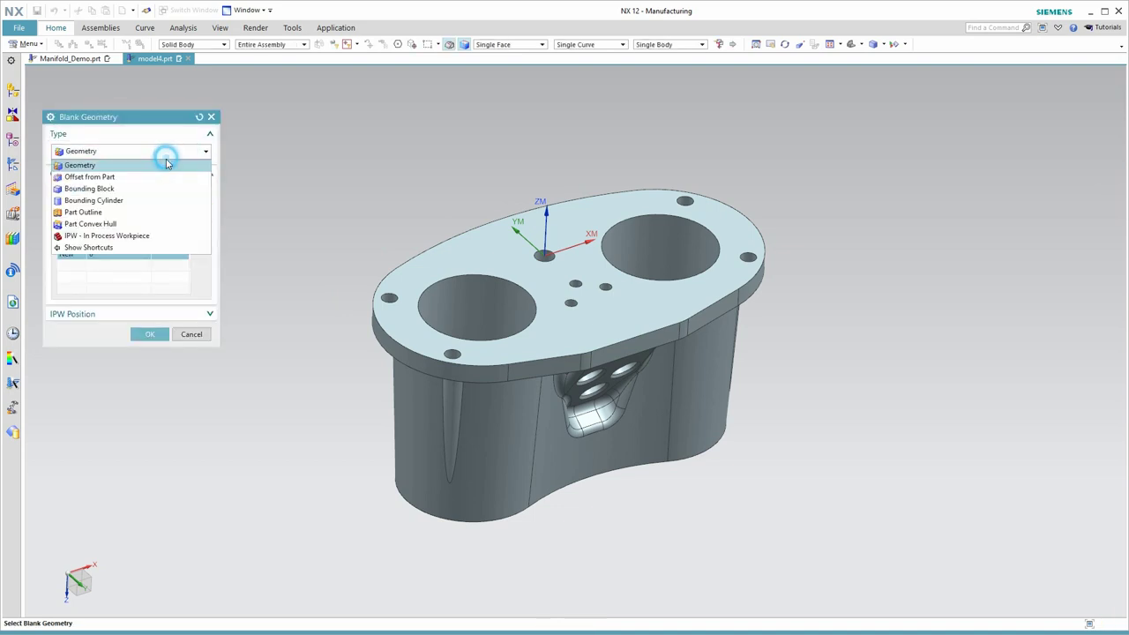
left_click(85, 235)
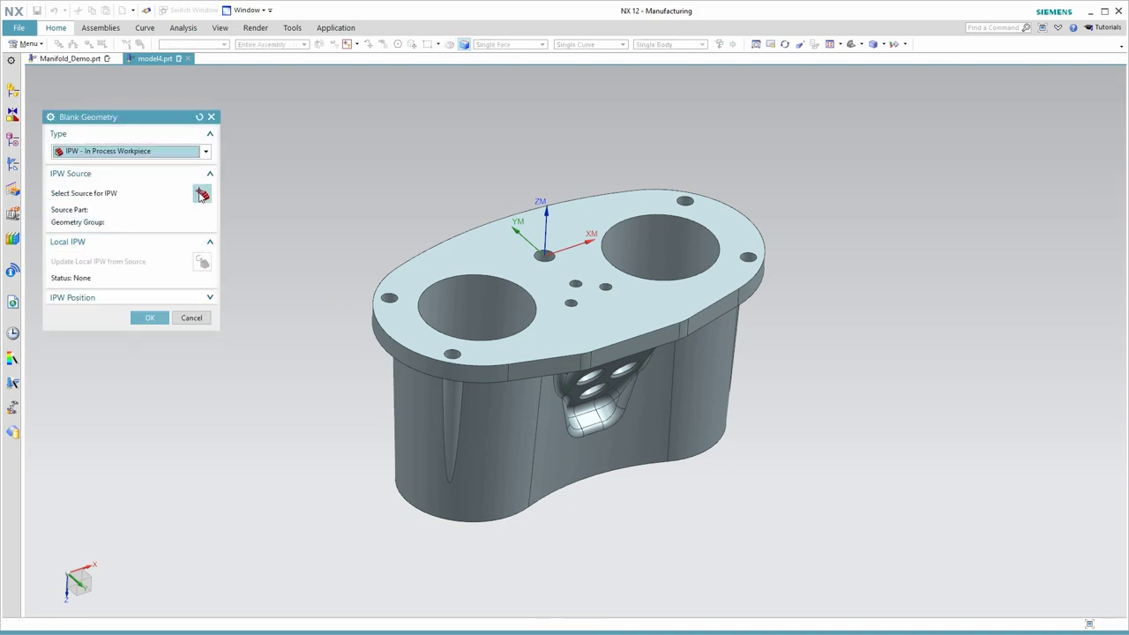
left_click(202, 193)
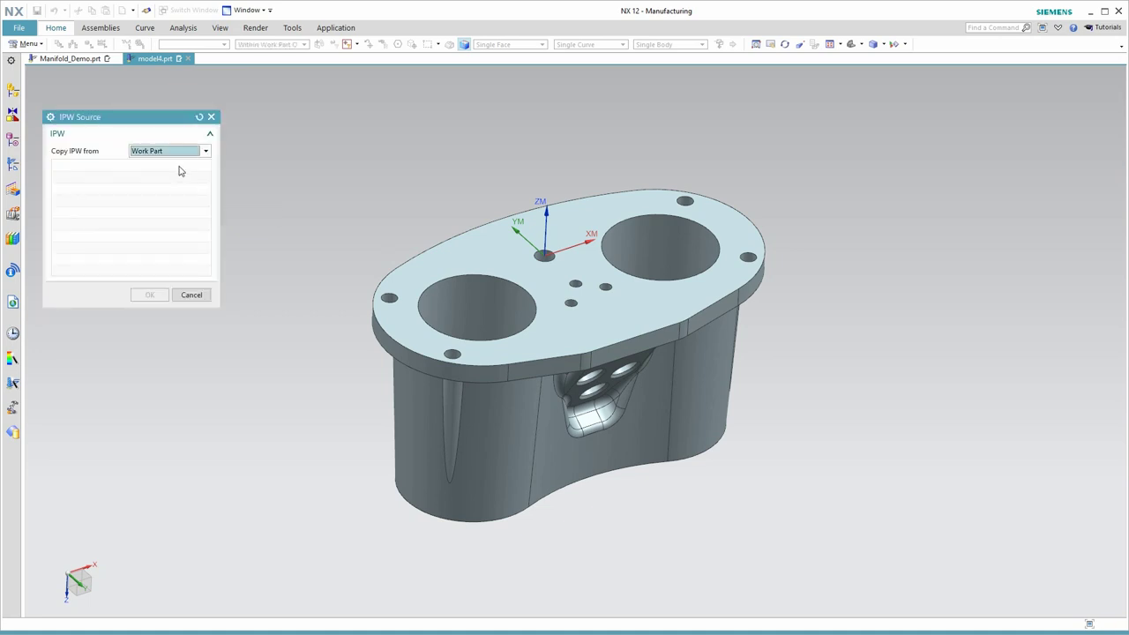
left_click(173, 153)
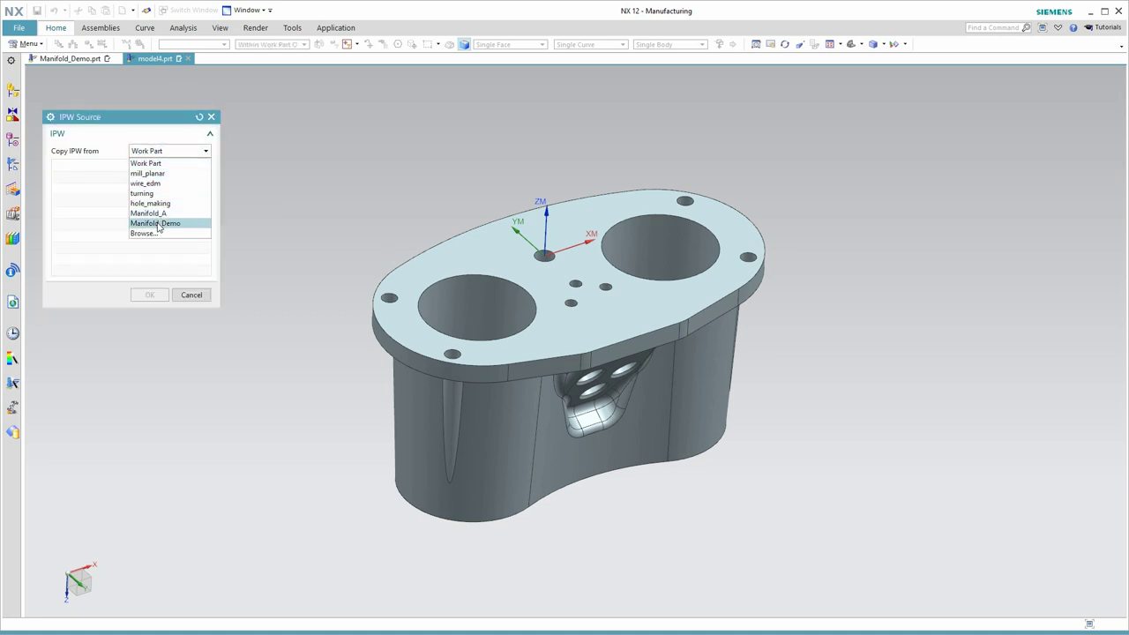
left_click(157, 224)
left_click(106, 178)
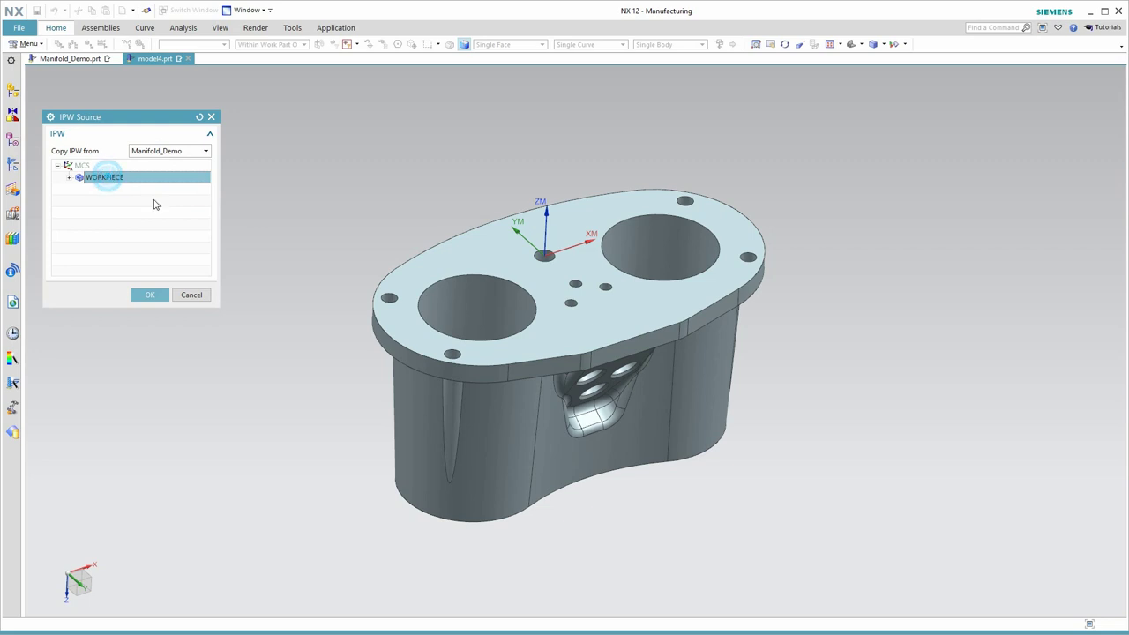
left_click(154, 295)
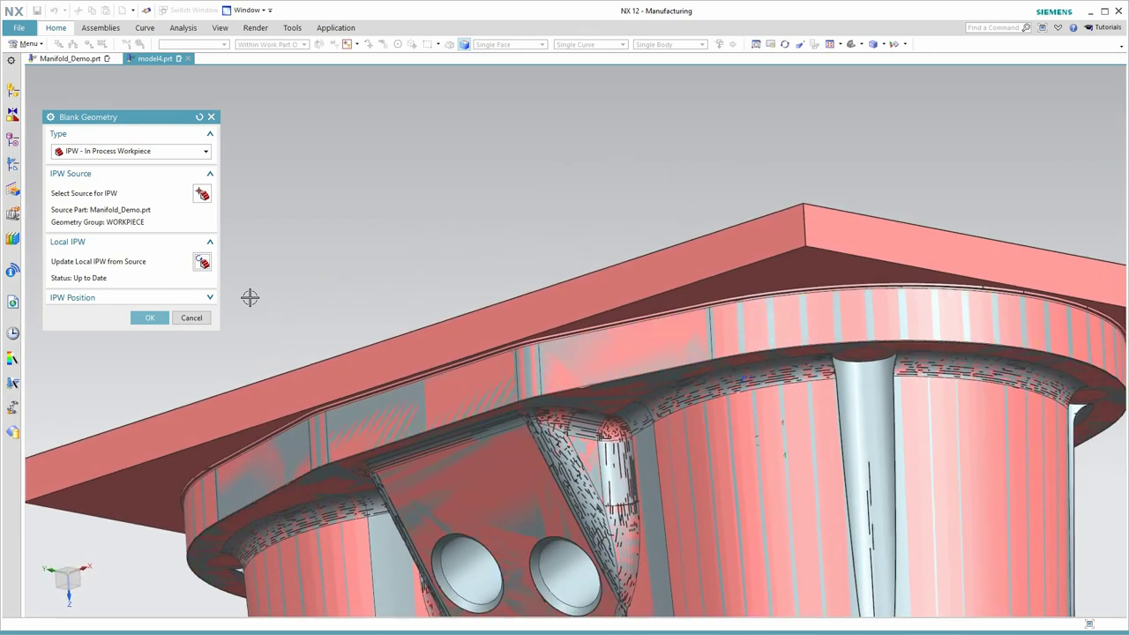
middle_click_drag(250, 297, 250, 297)
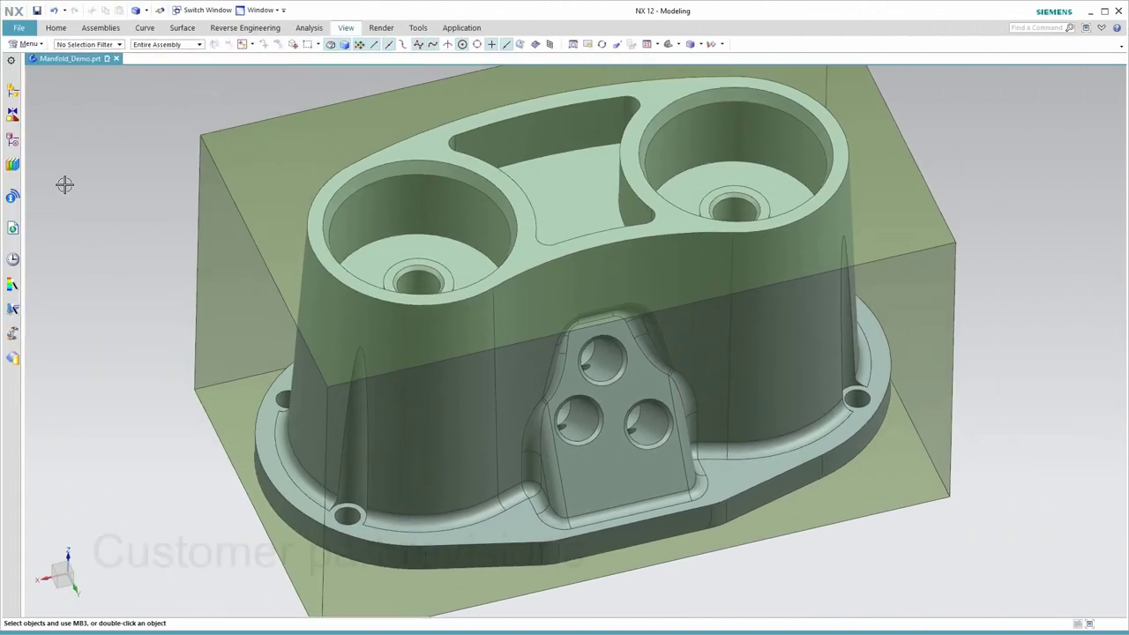
Show the Manifold_A and Manifold_B components in the Manifold_Demo assembly
left_click(14, 92)
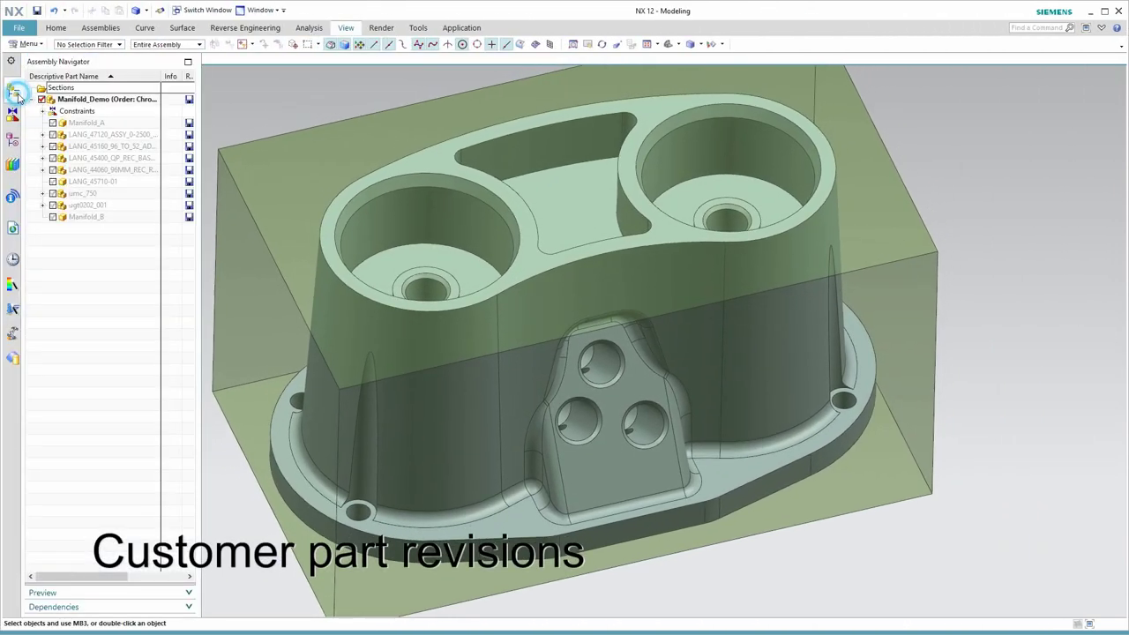
left_click(52, 123)
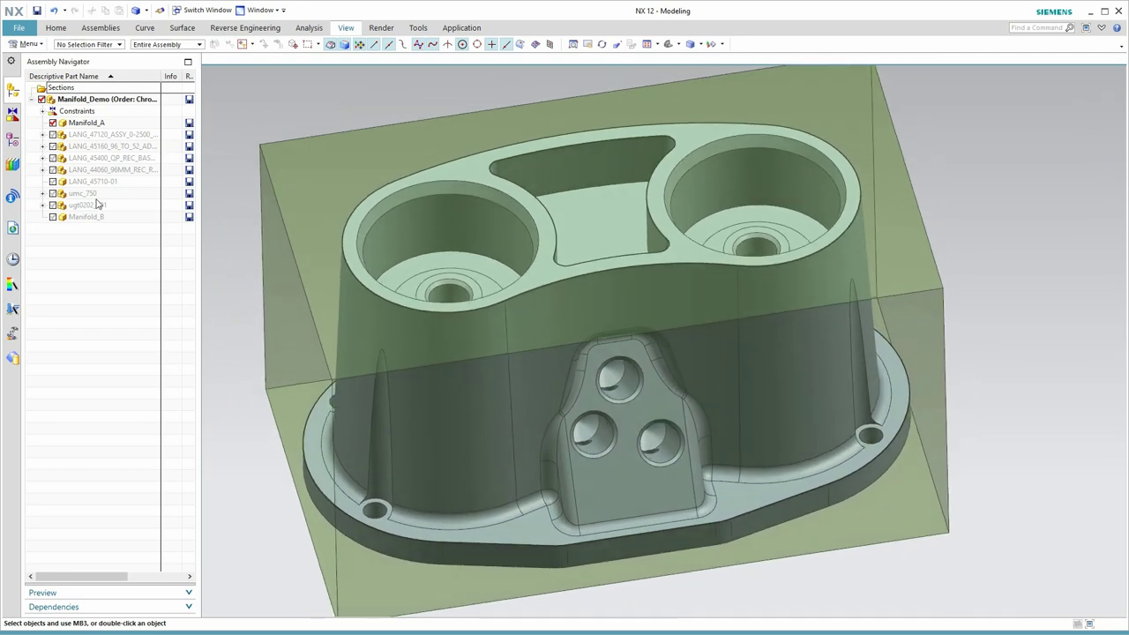
left_click(52, 216)
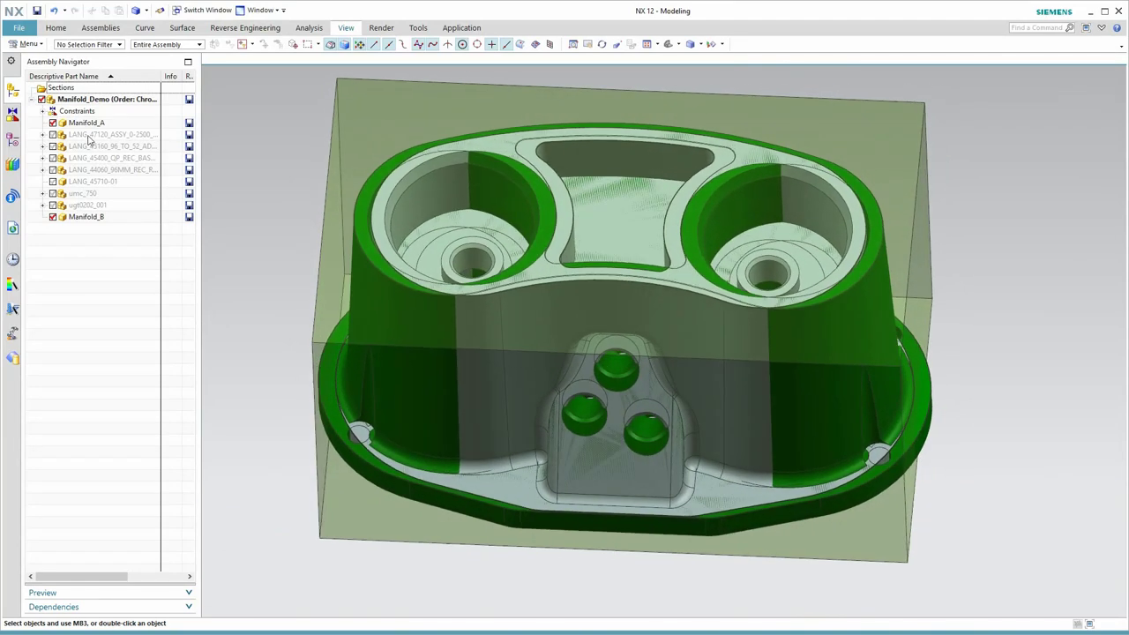
Hide the Extrude (6) stock block from the model history
left_click(15, 141)
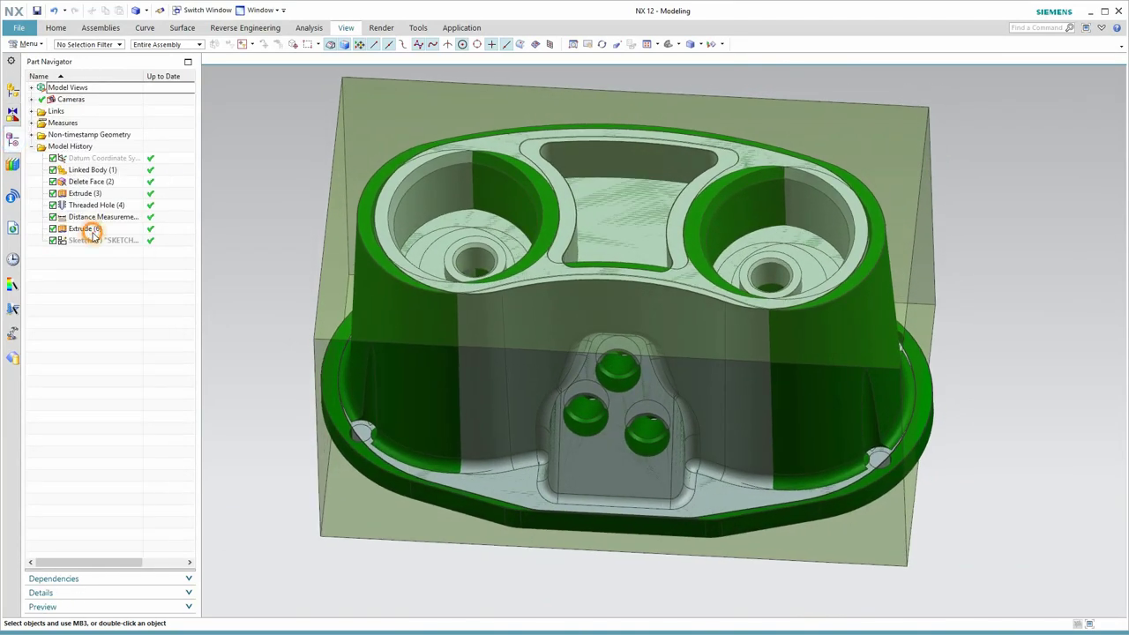
right_click(92, 232)
left_click(115, 243)
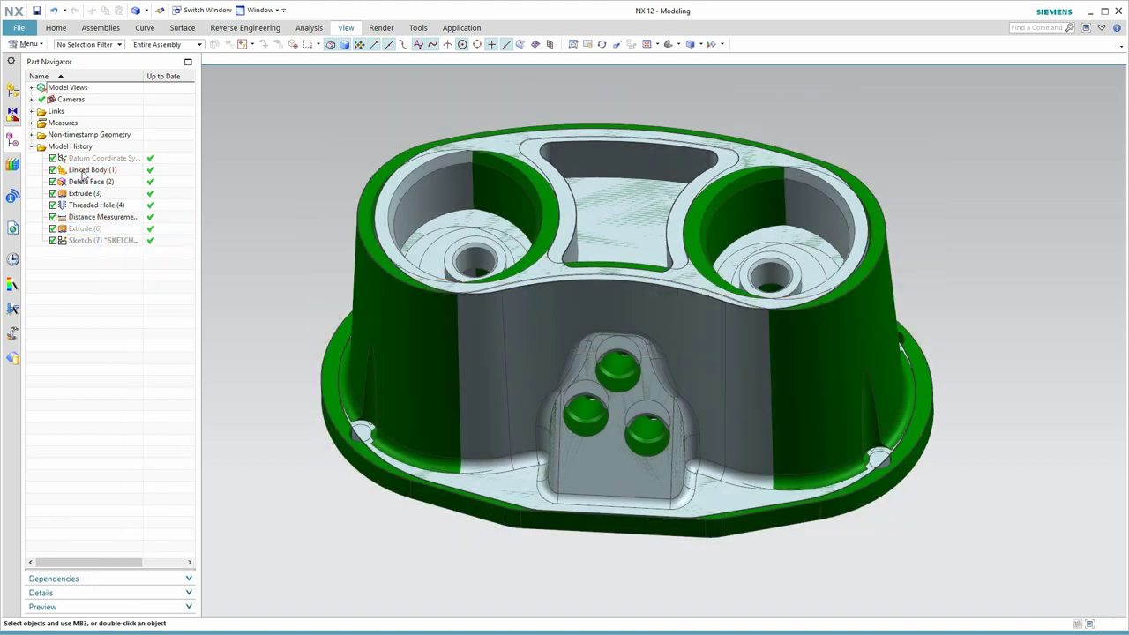
Edit Linked Body (1), replace its source with the Manifold_B body, and start the Replacement Assistant
double_click(80, 171)
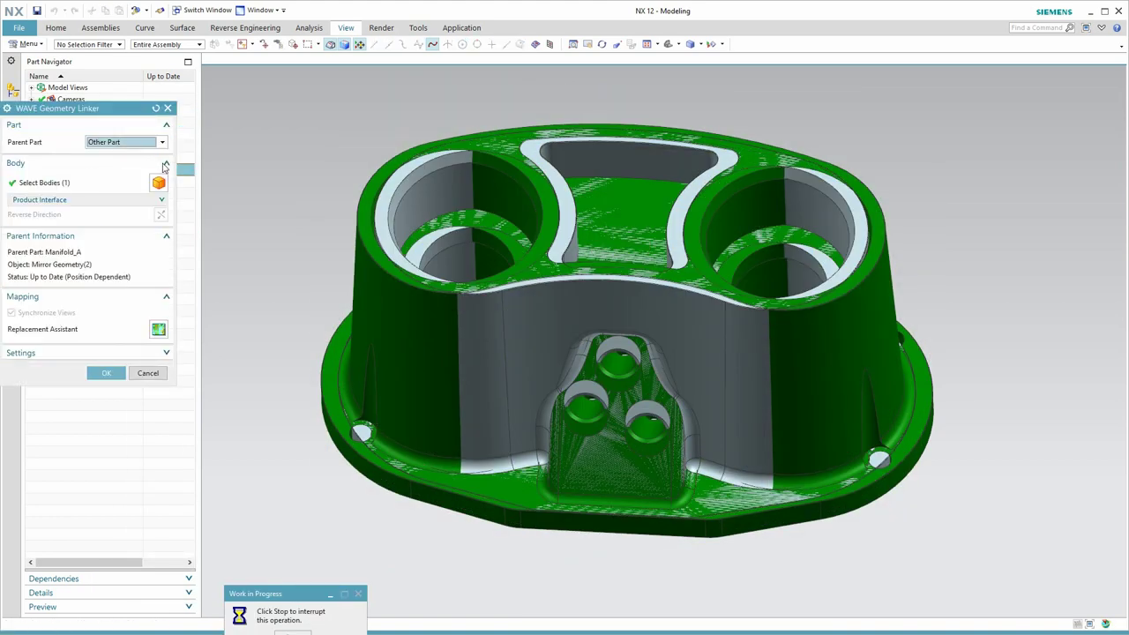
left_click(160, 182)
left_click(264, 44)
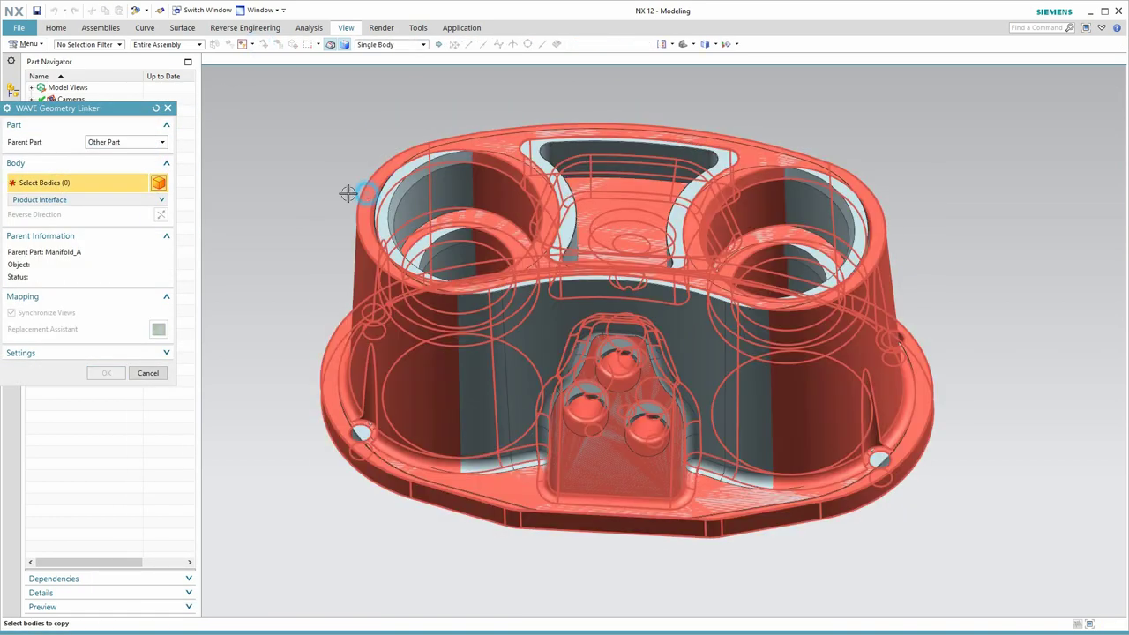
left_click(353, 190)
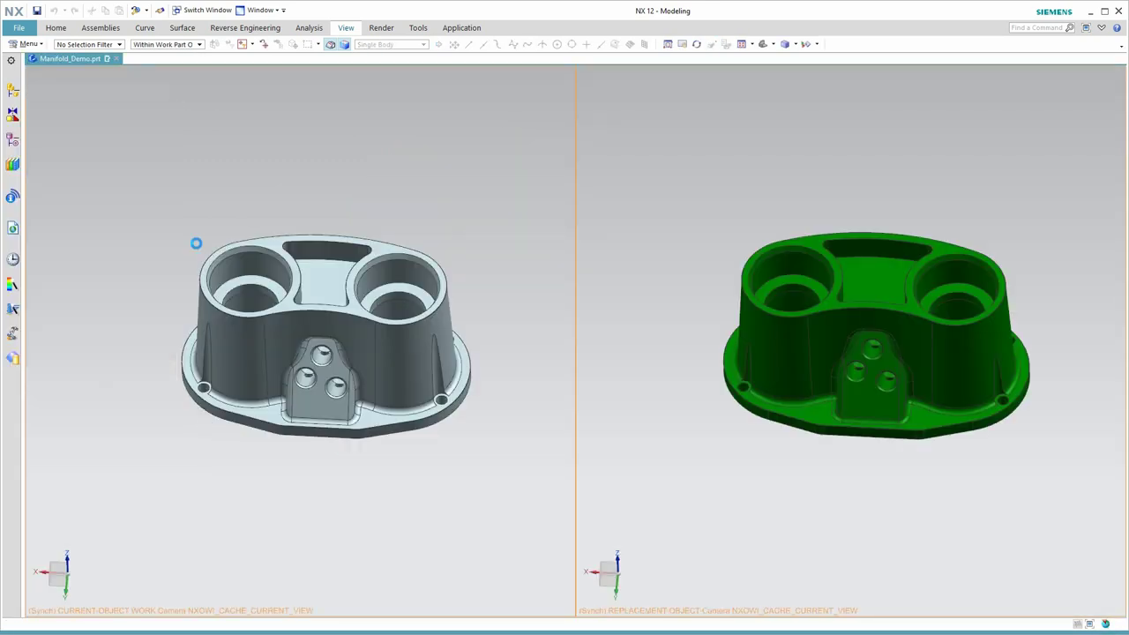
left_click(567, 344)
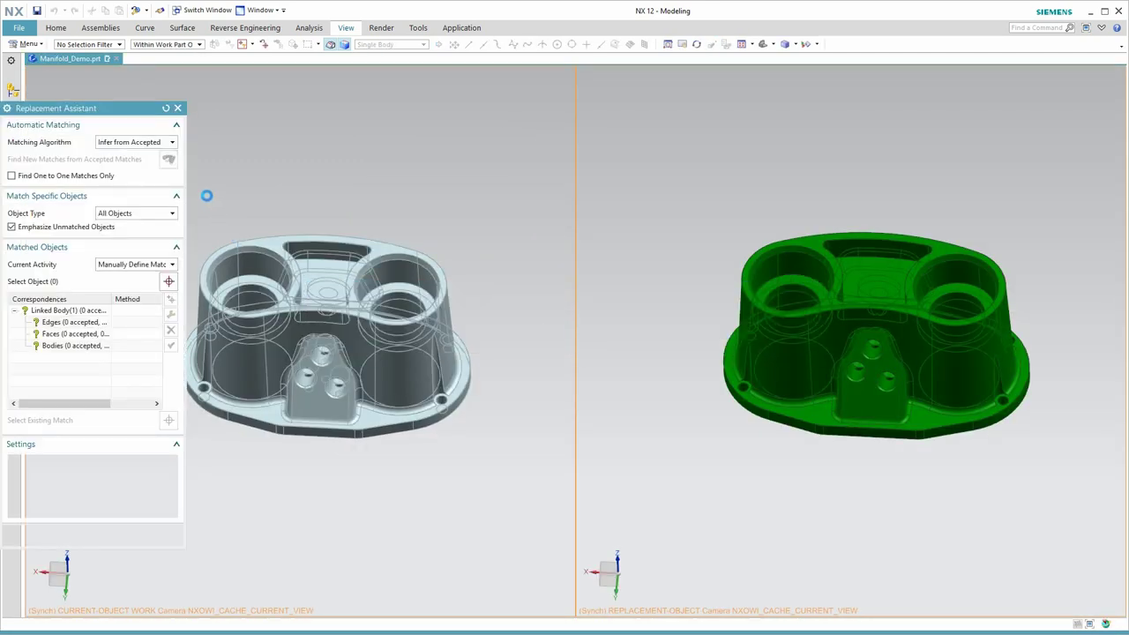
Find matches with the Geometric algorithm at a 0.0100 deviation tolerance and accept all matches of Linked Body (1)
left_click(157, 143)
left_click(132, 164)
left_click(168, 187)
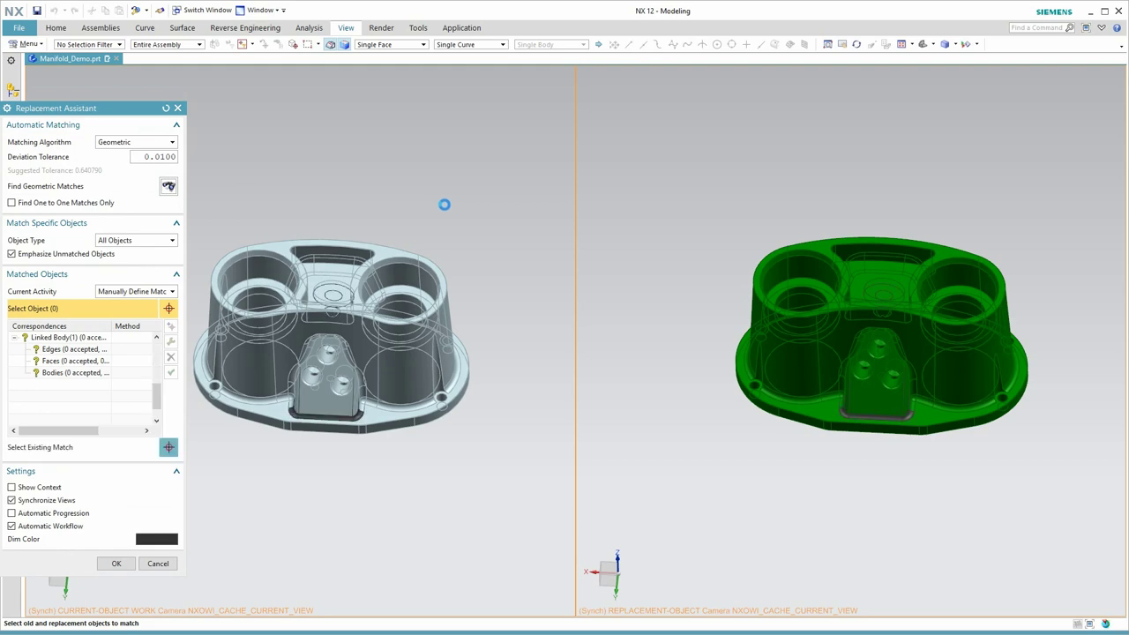
middle_click_drag(444, 203, 430, 179)
left_click_drag(157, 396, 157, 350)
left_click(59, 342)
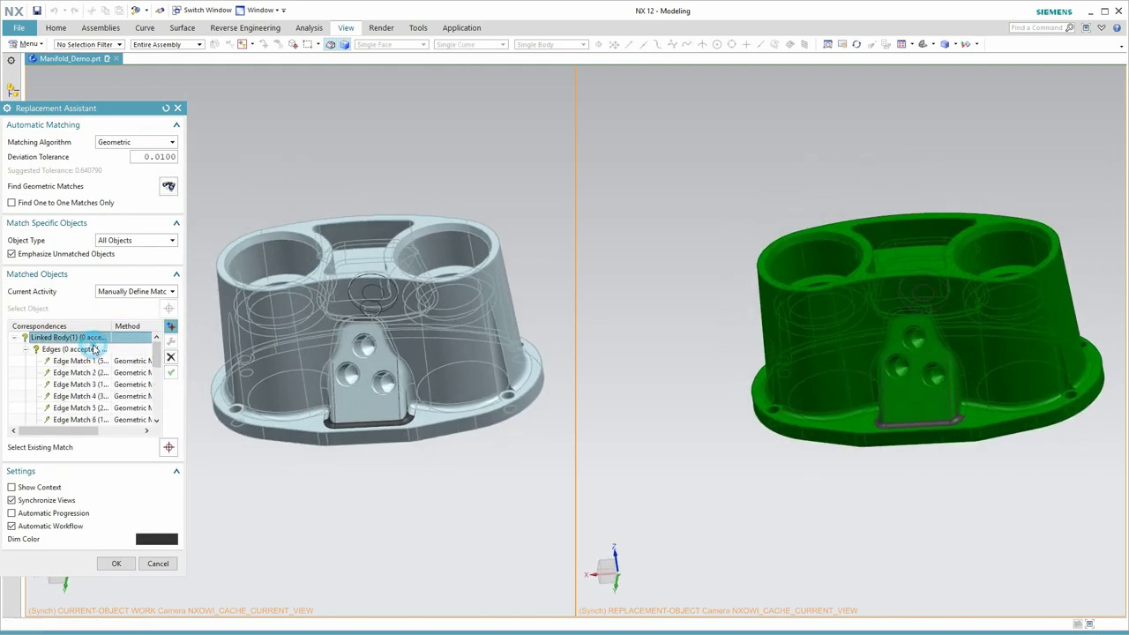
left_click(170, 327)
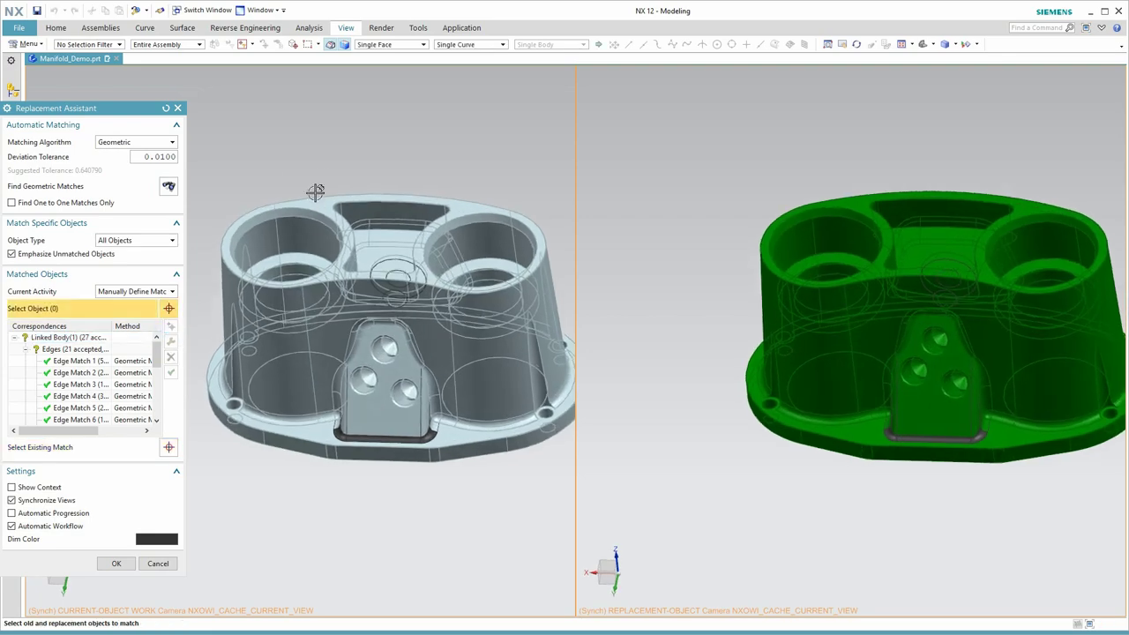
Match the top rim face and, with the Tangent Curves rule, the centre pocket's floor edge loop between the old and replacement bodies
left_click(311, 195)
middle_click(481, 162)
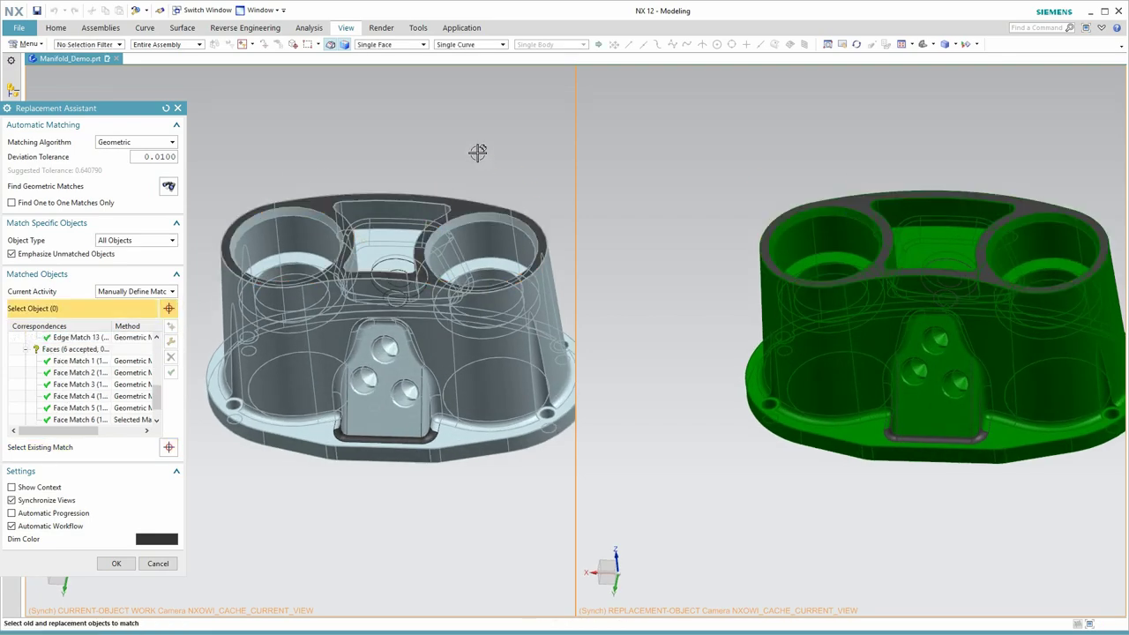
middle_click_drag(339, 169, 394, 224)
scroll(391, 202, "up", 5)
left_click(478, 44)
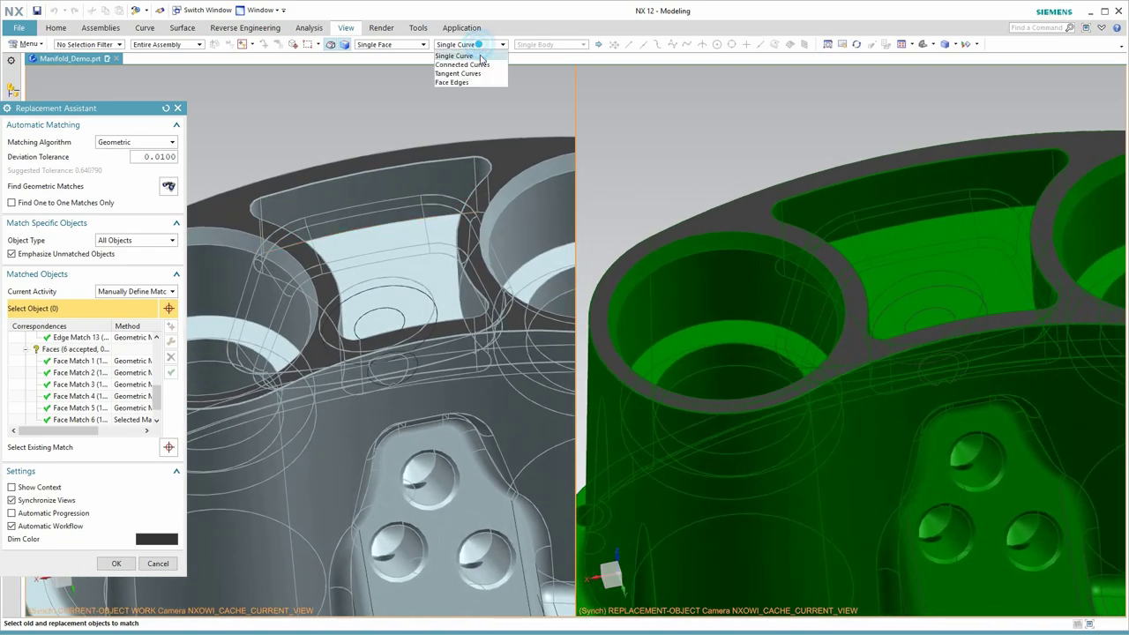
left_click(476, 74)
left_click(433, 217)
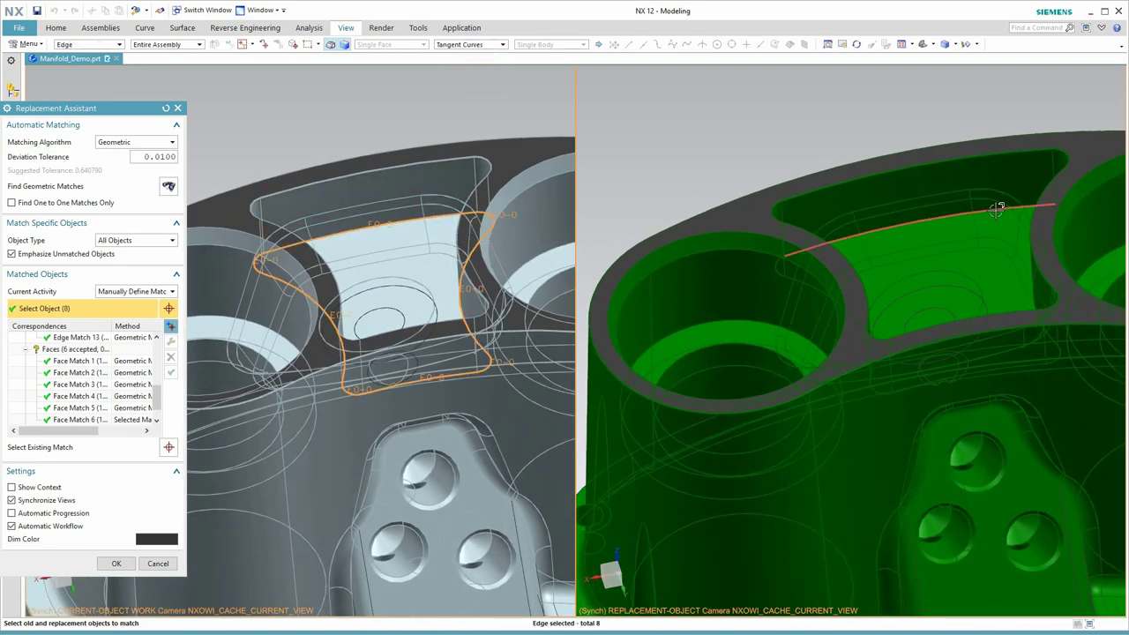
left_click(913, 196)
middle_click(913, 196)
Match the tangent edge chain around the upper part of the three-hole pad on both bodies
middle_click_drag(913, 196, 849, 335)
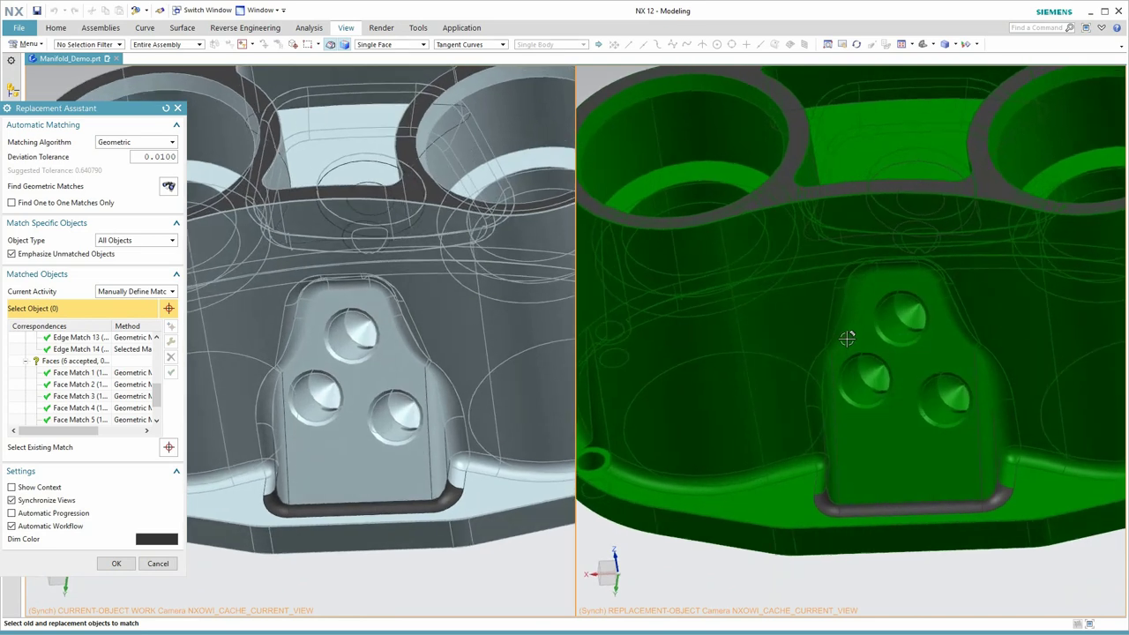
left_click(855, 322)
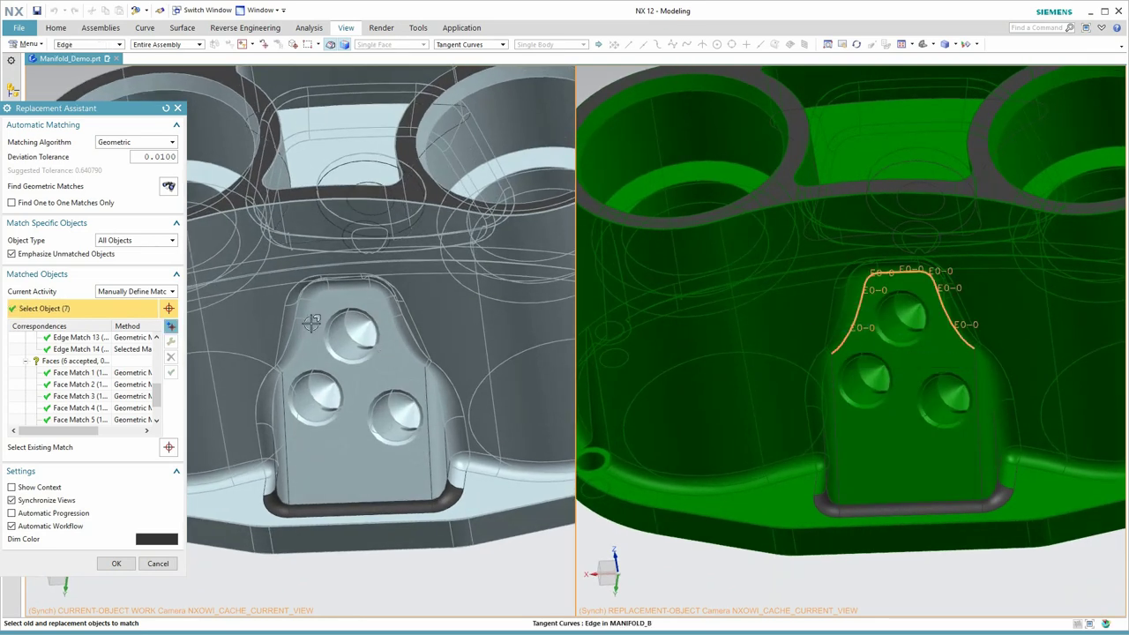
middle_click(436, 323)
Match the upper and lower outer edge loops of the base flange between the two bodies
scroll(436, 326, "down", 3)
scroll(422, 437, "up", 6)
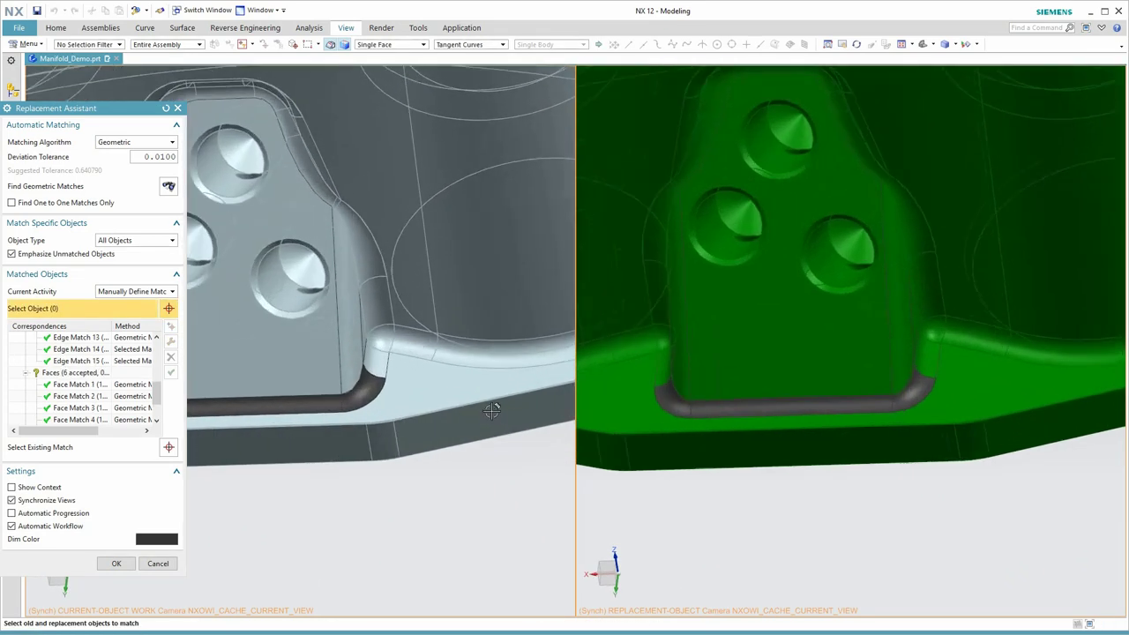
left_click(356, 422)
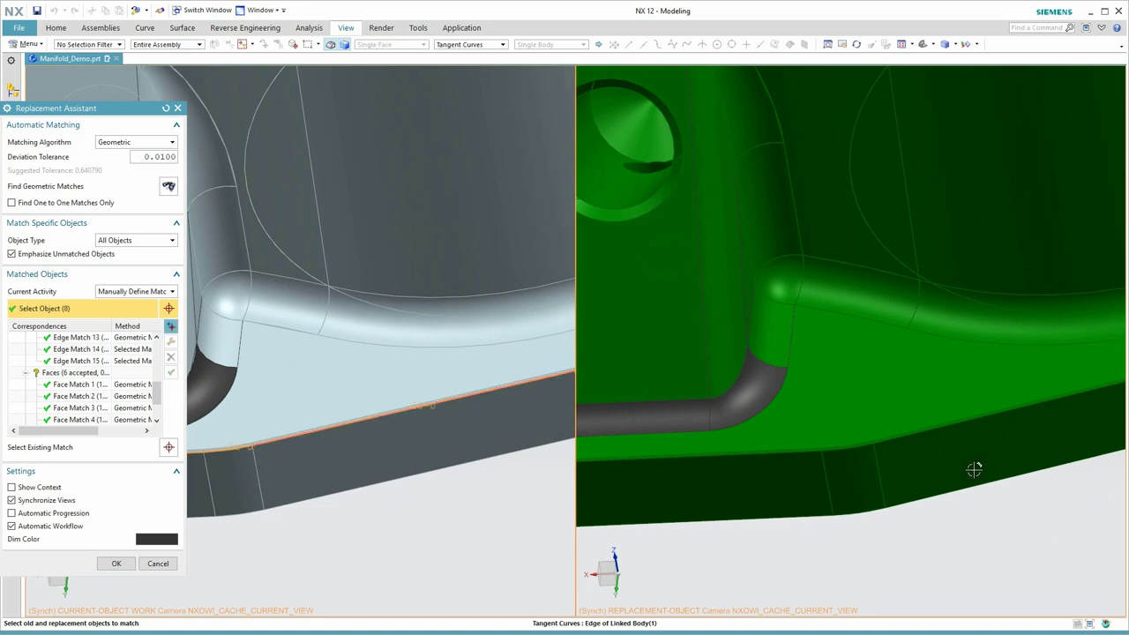
left_click(896, 440)
middle_click(902, 467)
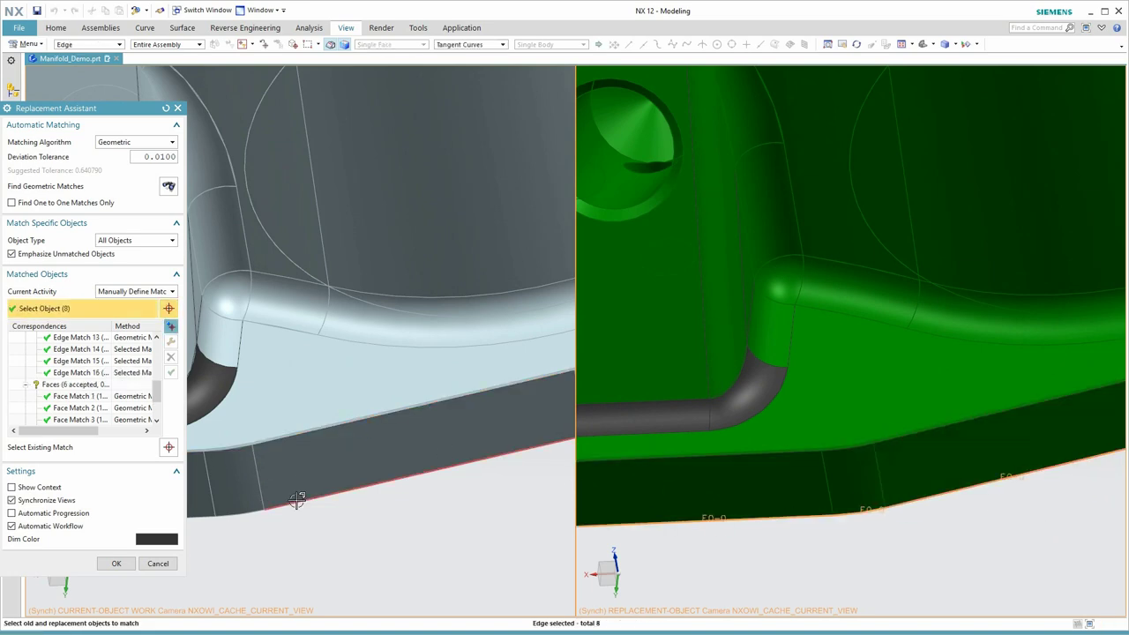
middle_click(334, 497)
Match the outer tangent edge loop of the top rim between the two bodies
scroll(882, 362, "up", 6)
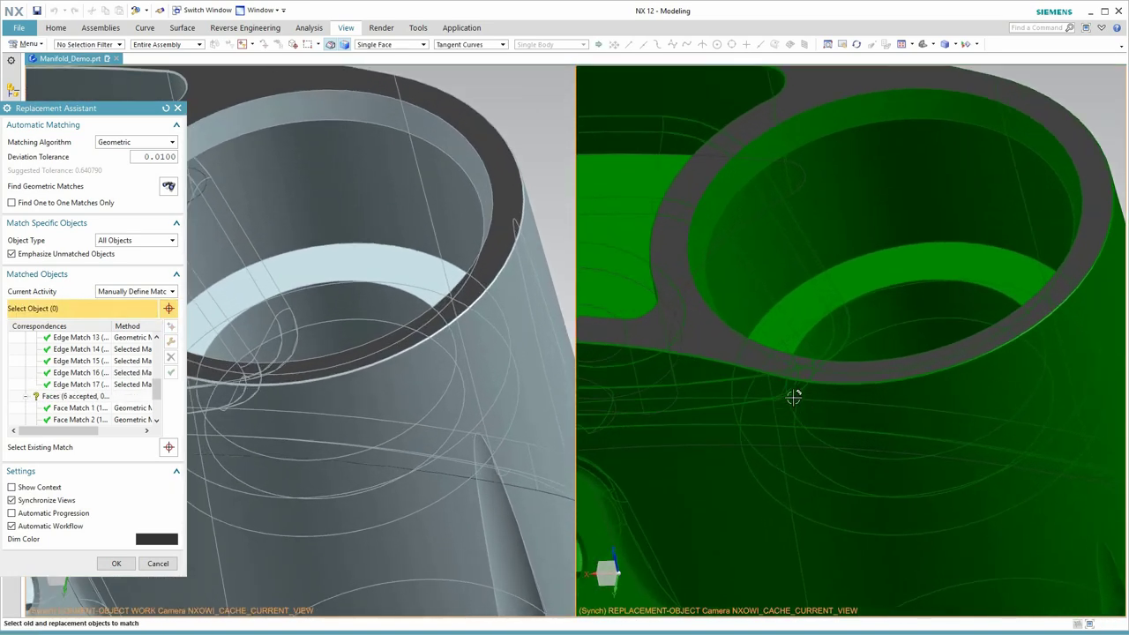
left_click(799, 382)
scroll(711, 380, "down", 1)
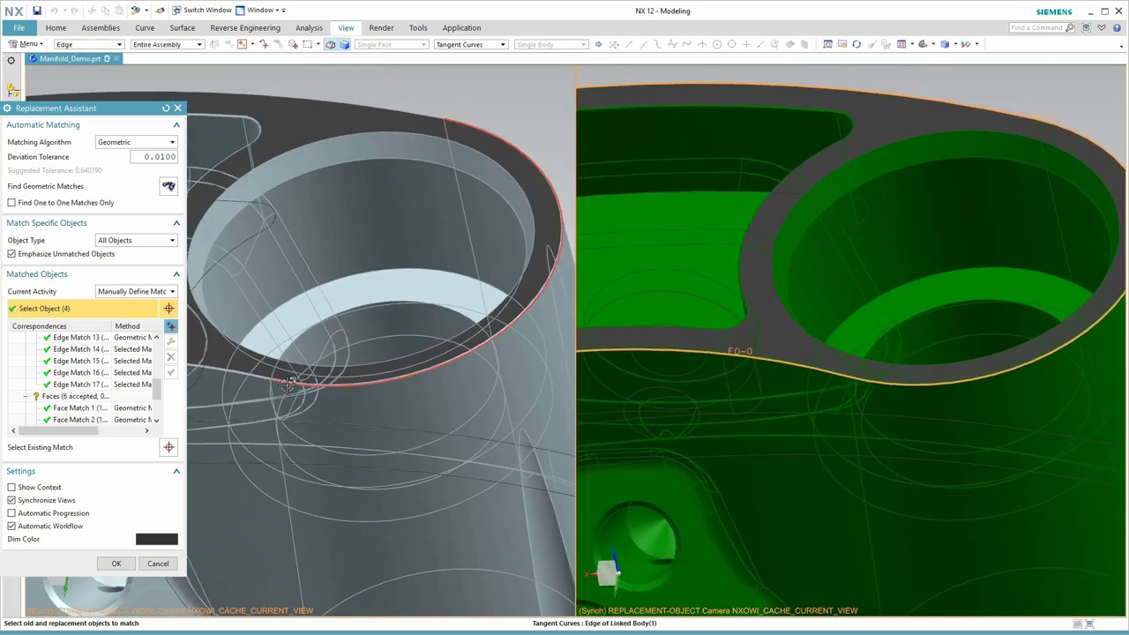
middle_click(287, 382)
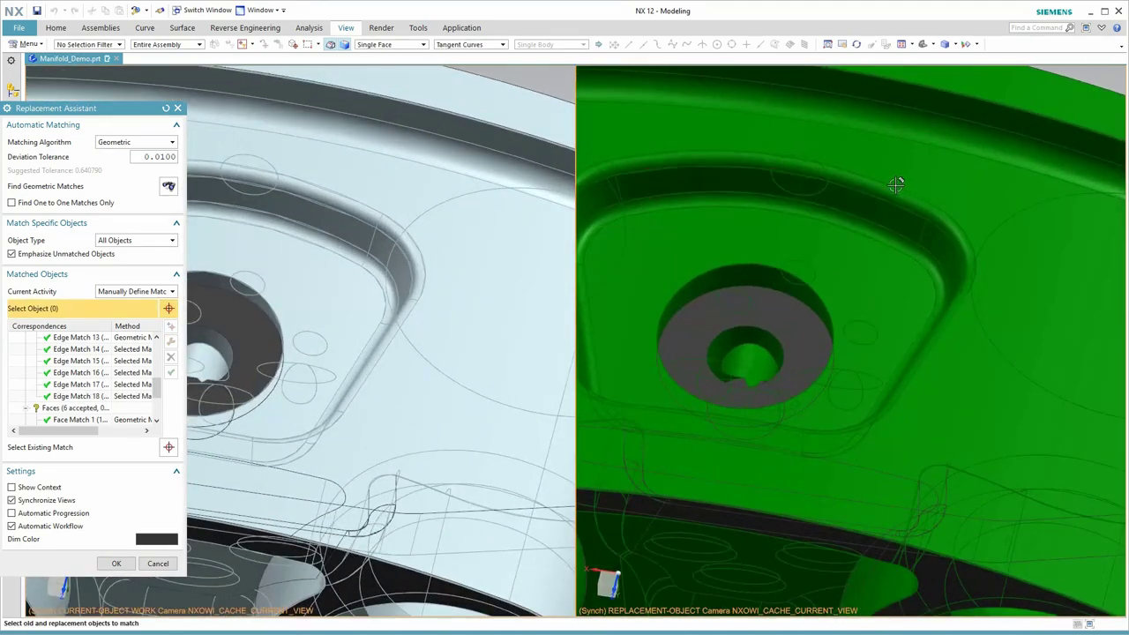
Match the nested tangent edge loops of the recess surrounding the central counterbored hole on both bodies
left_click(896, 183)
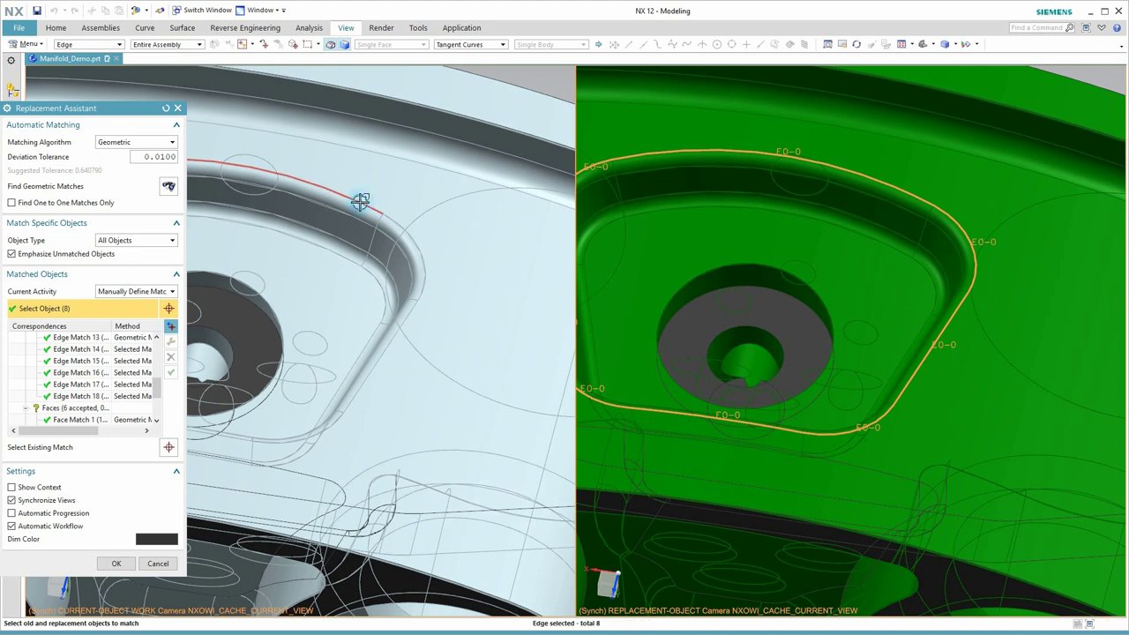
left_click(359, 201)
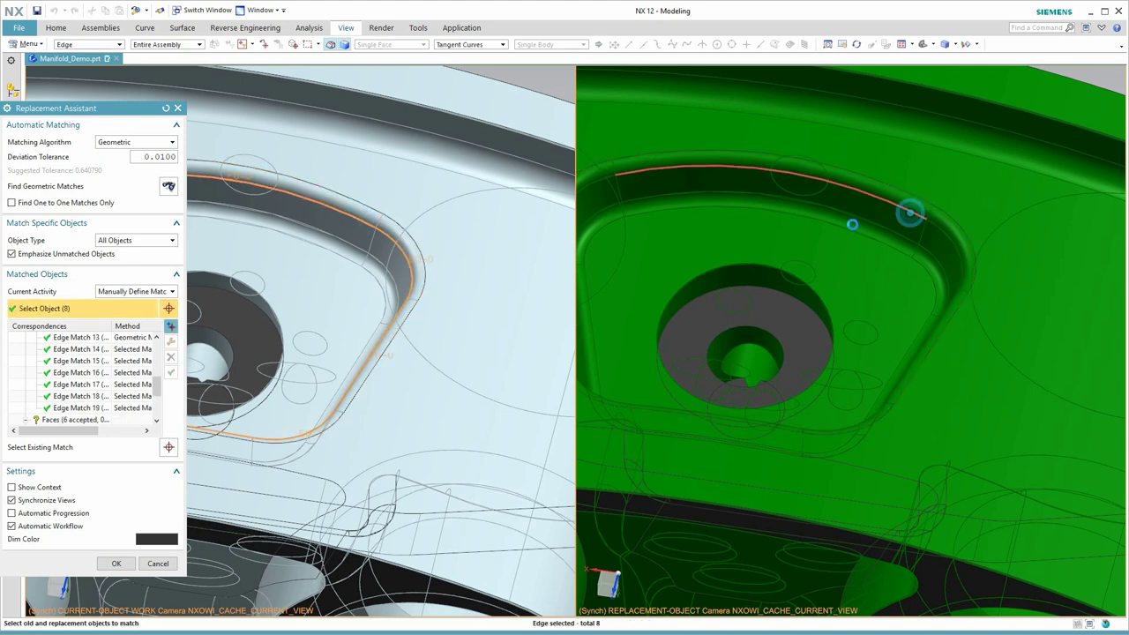
left_click(346, 251)
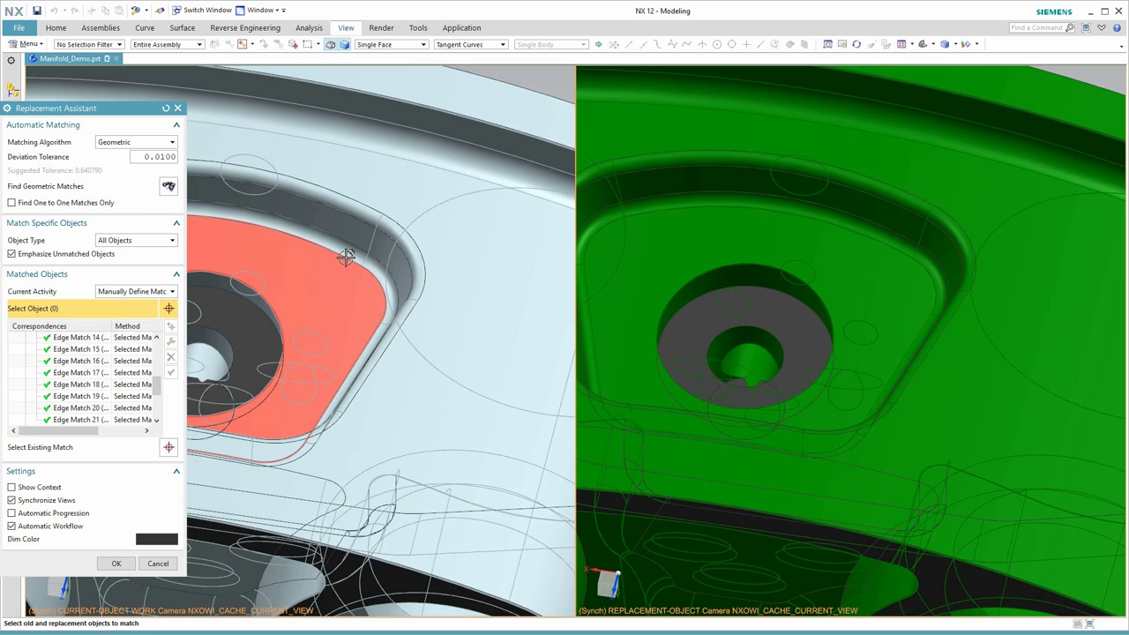
left_click(889, 247)
key("ctrl+f")
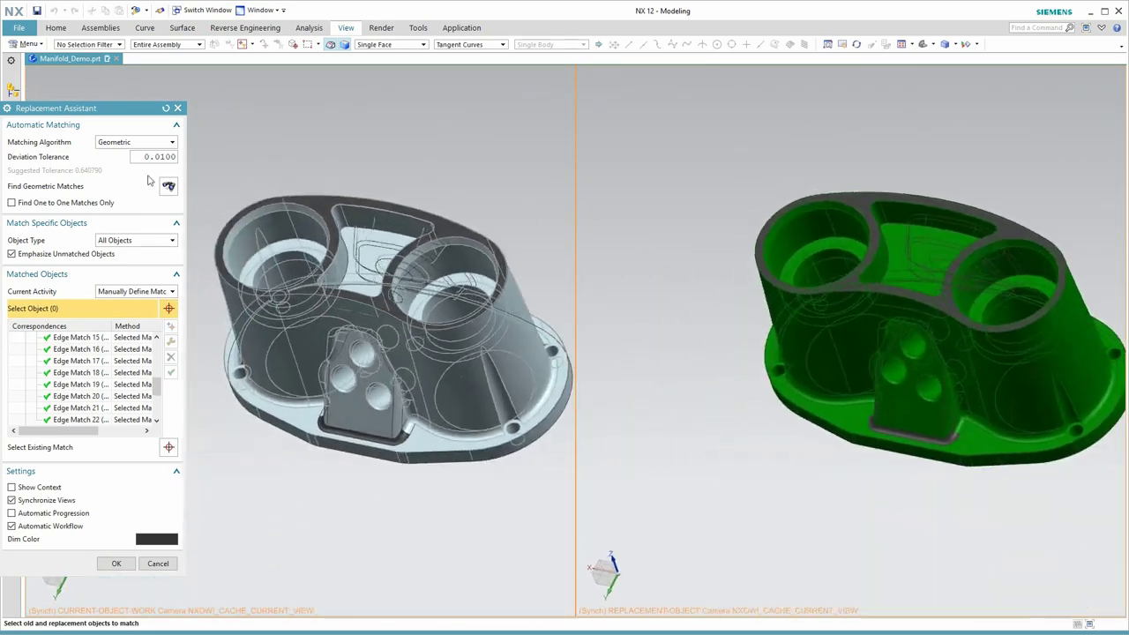
Set the matching algorithm to Infer from Accepted, find new matches, and accept all matches of the linked body
left_click(136, 142)
left_click(128, 169)
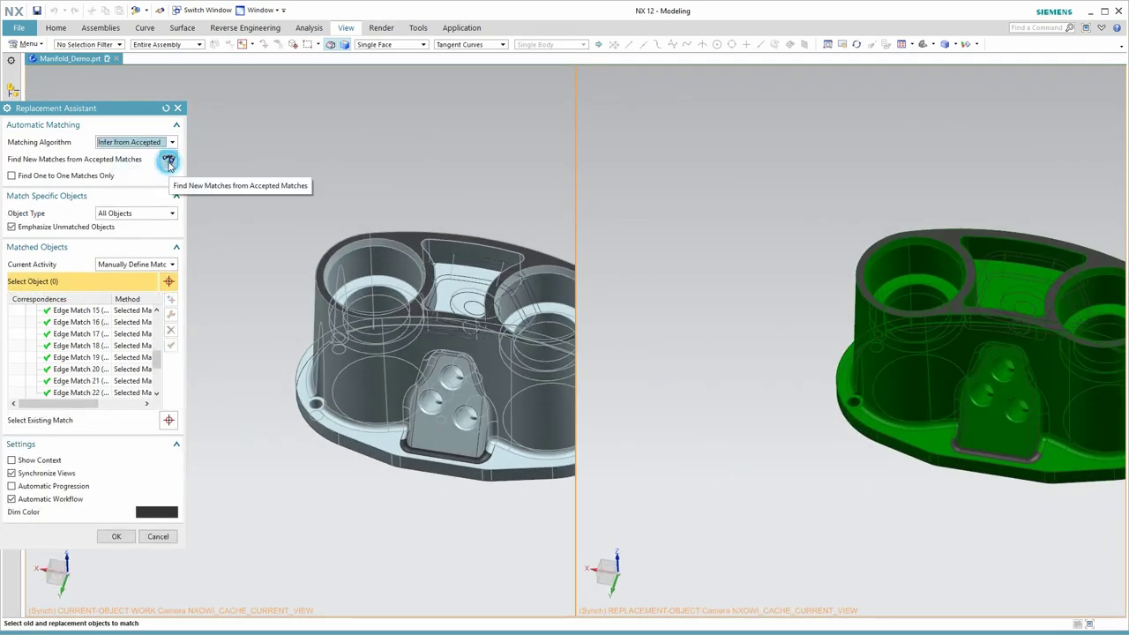
left_click(168, 161)
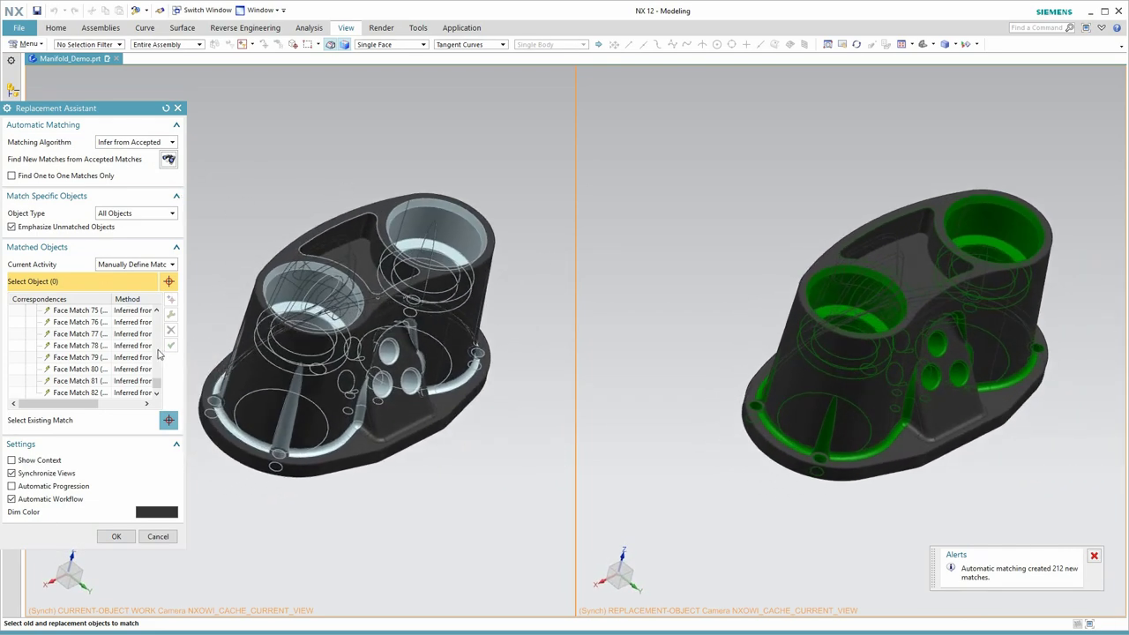
left_click_drag(157, 381, 164, 302)
left_click(77, 315)
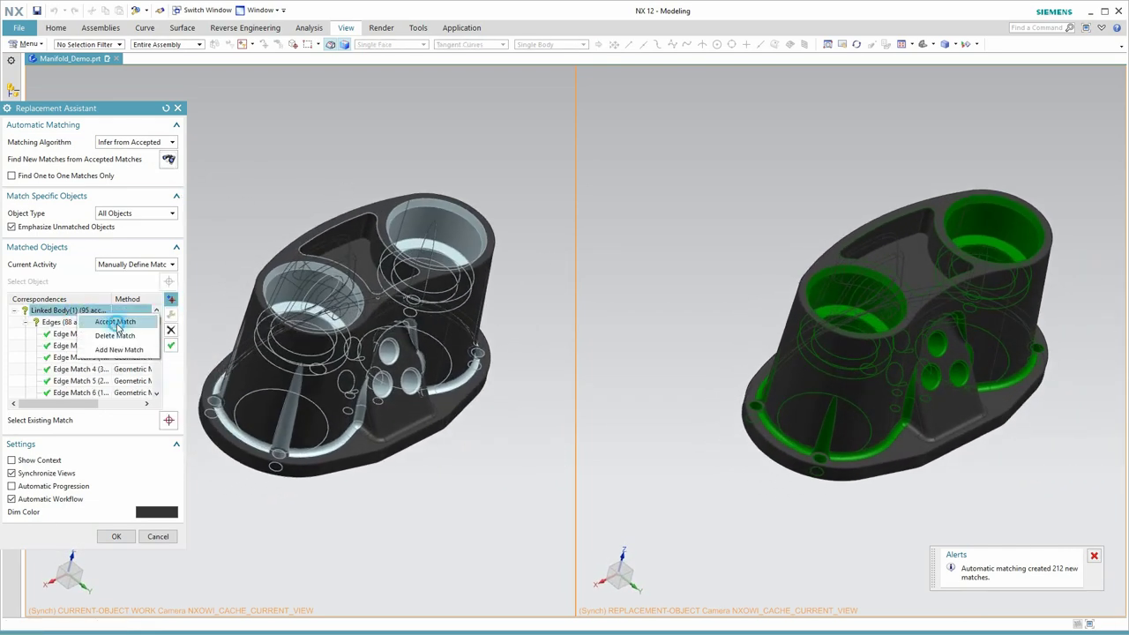
Find a second round of matches from the accepted ones and accept every match under Linked Body(1)
left_click(169, 161)
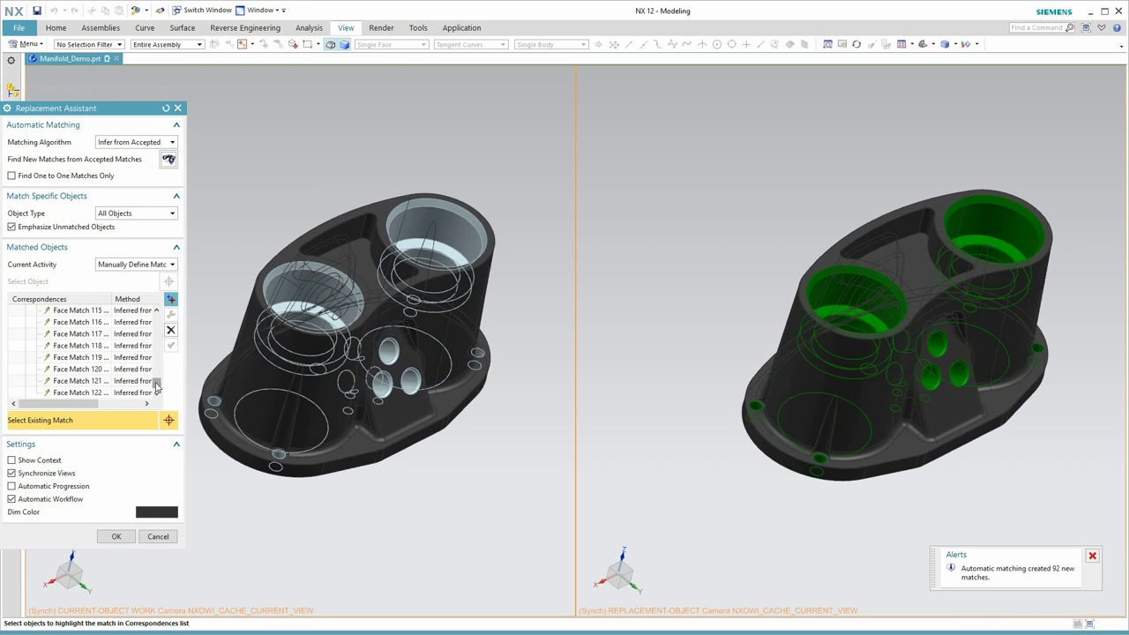
left_click_drag(154, 389, 159, 310)
right_click(97, 315)
left_click(133, 324)
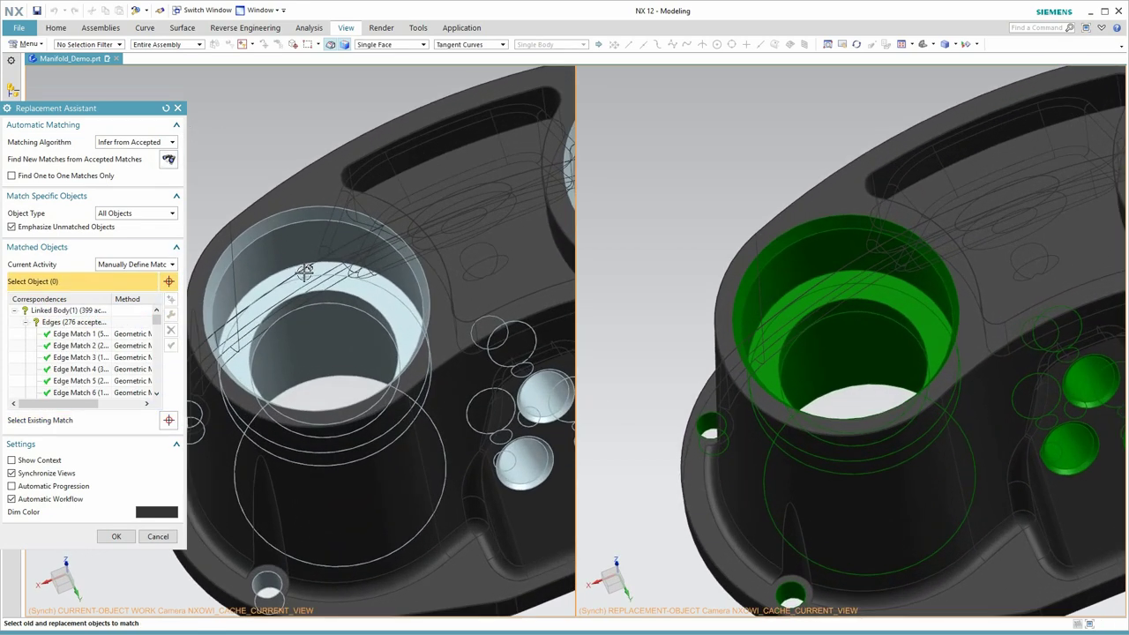
Match the counterbore shoulder edge and the inner rim edge of both large bores between the two bodies
left_click(291, 266)
left_click(822, 275)
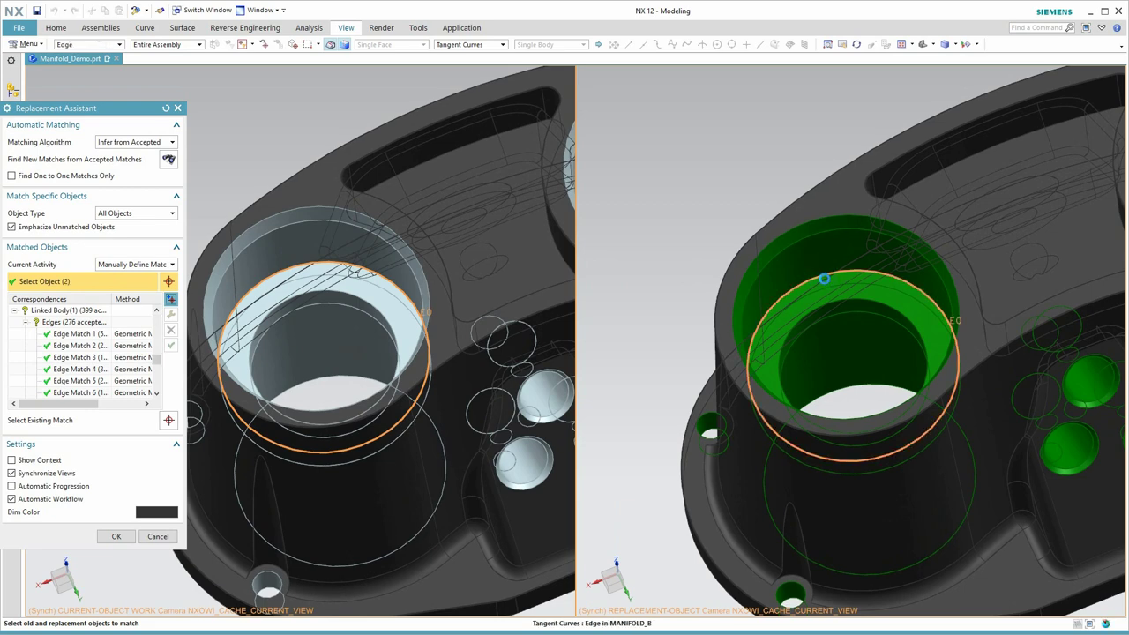
left_click(806, 237)
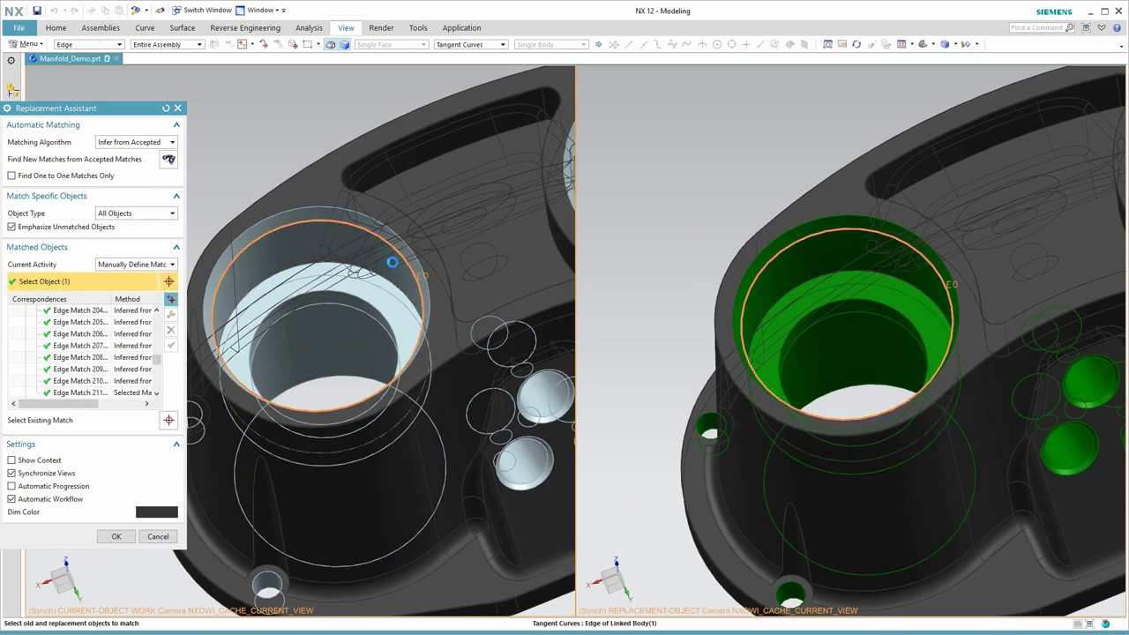
left_click(392, 262)
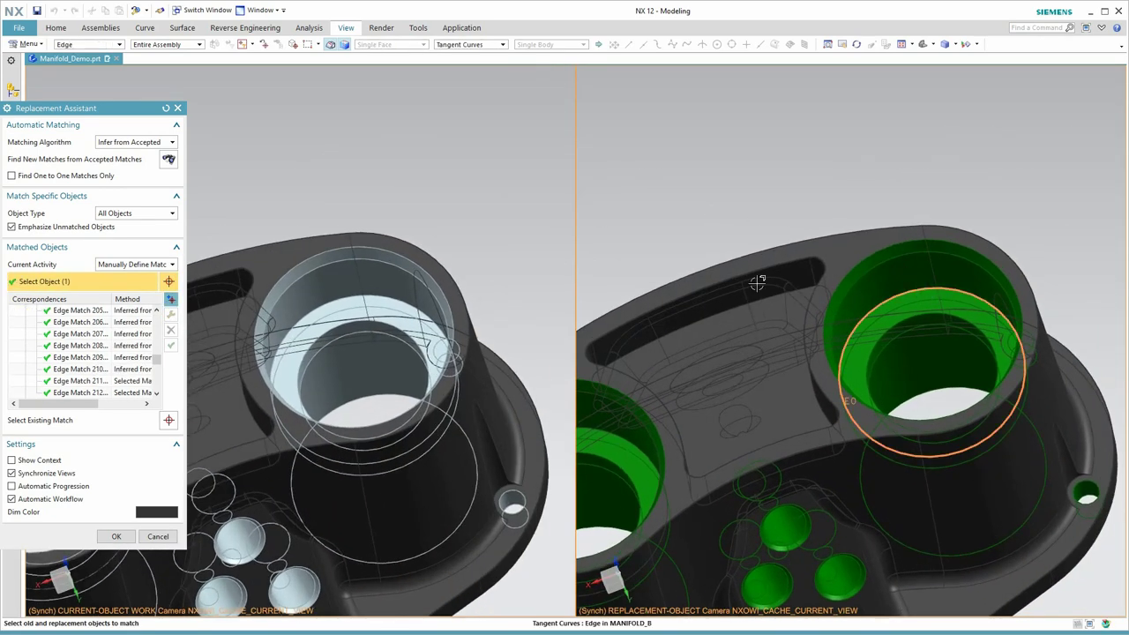
left_click(338, 258)
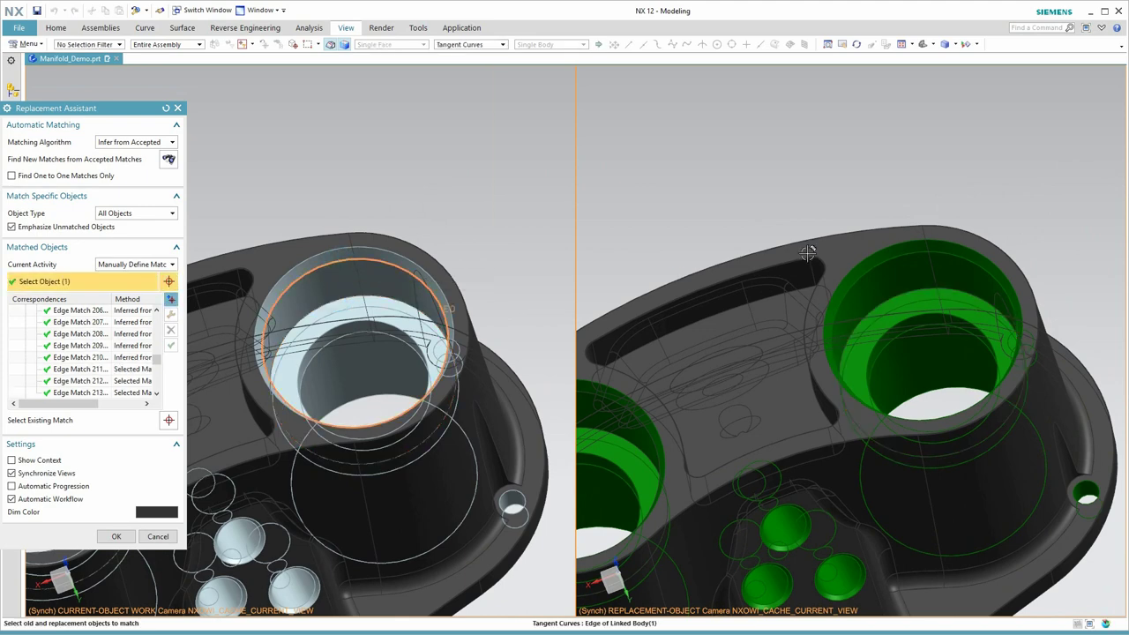
left_click(807, 251)
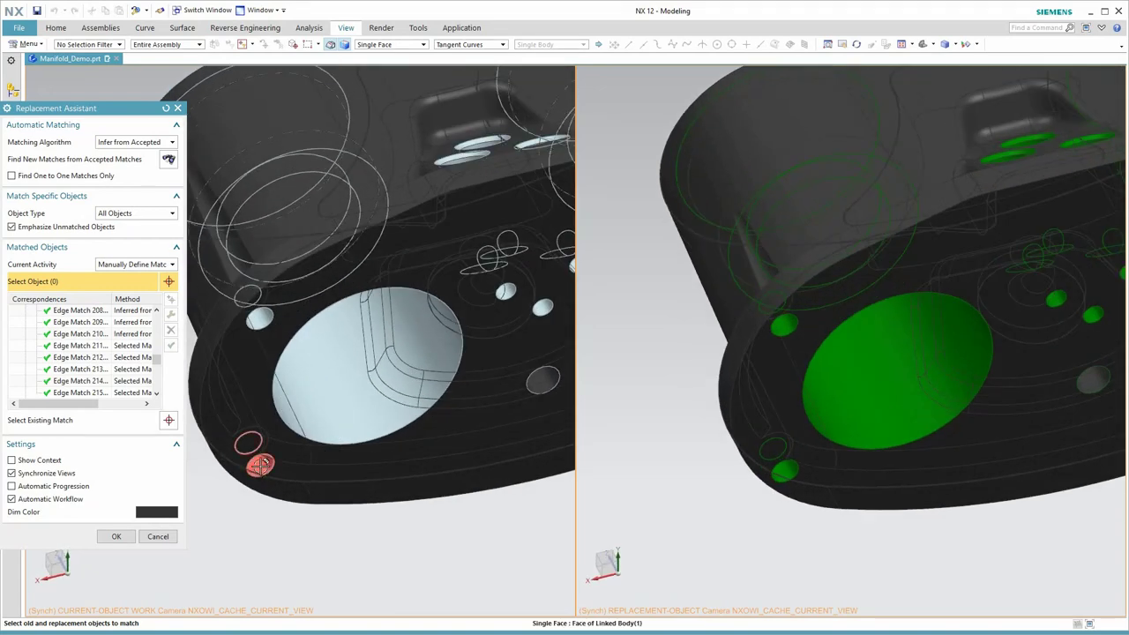
From the underside, match the large bore face, two adjacent flange holes and two small central holes at one end of both bodies
left_click(367, 412)
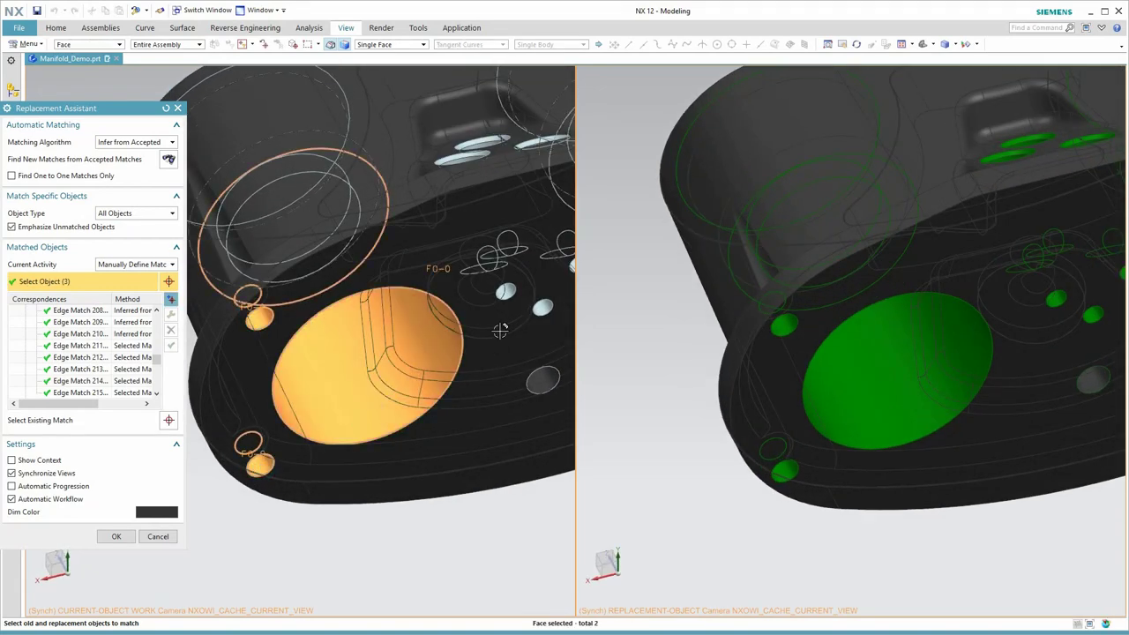
left_click(543, 307)
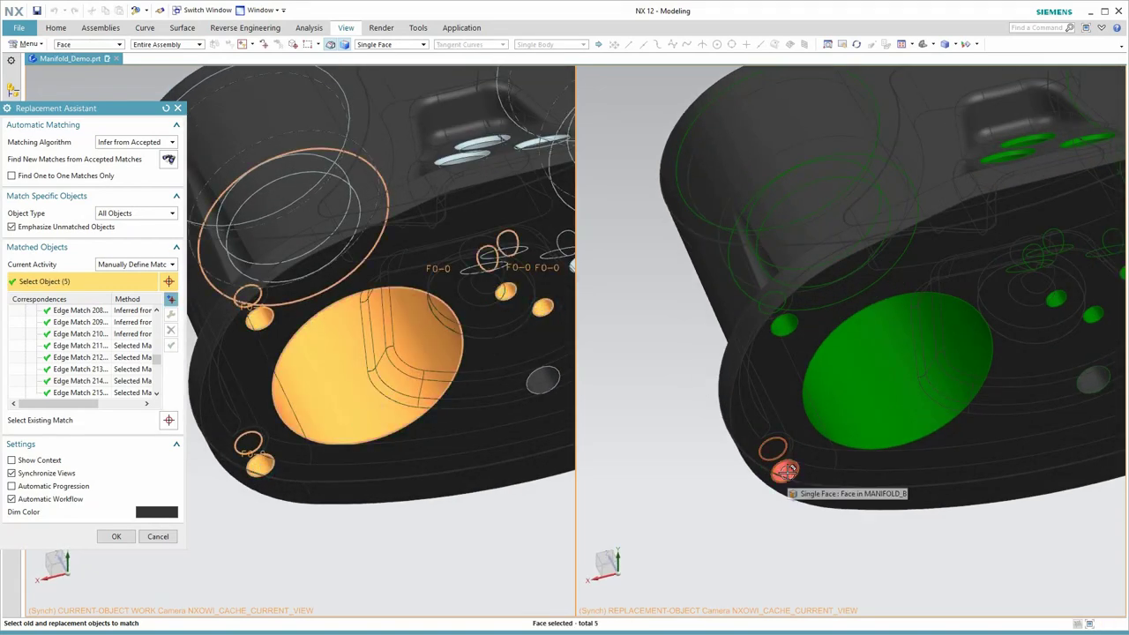
left_click(787, 471)
left_click(882, 407)
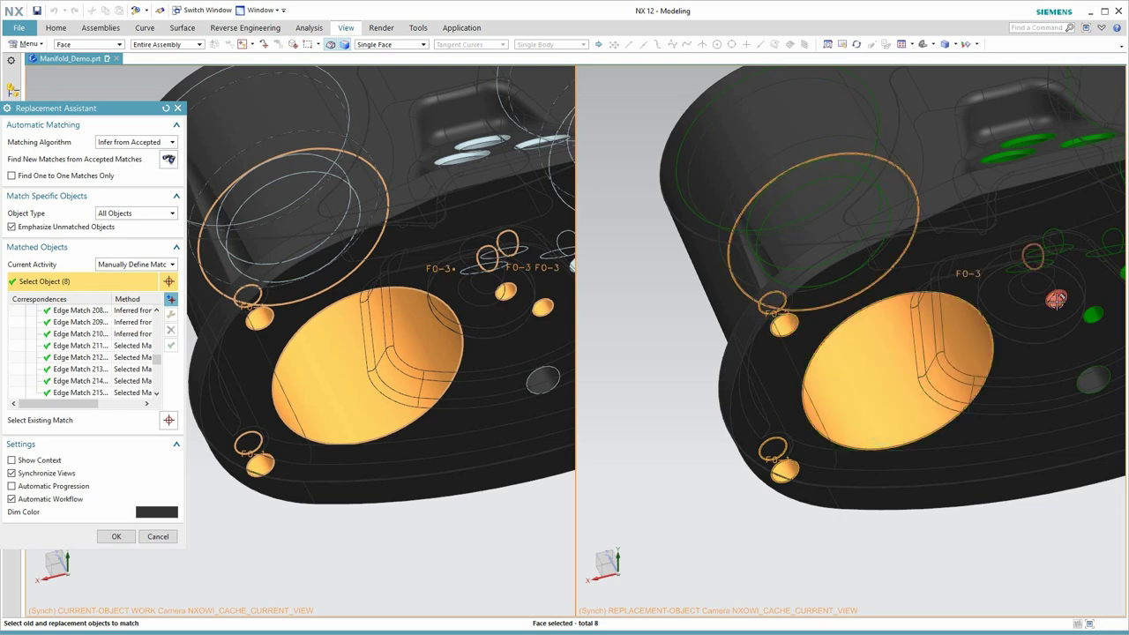
middle_click(1019, 353)
Match the other end's large bore face, its two flange holes and the nearby small hole on both bodies
middle_click_drag(959, 374, 569, 454, "shift")
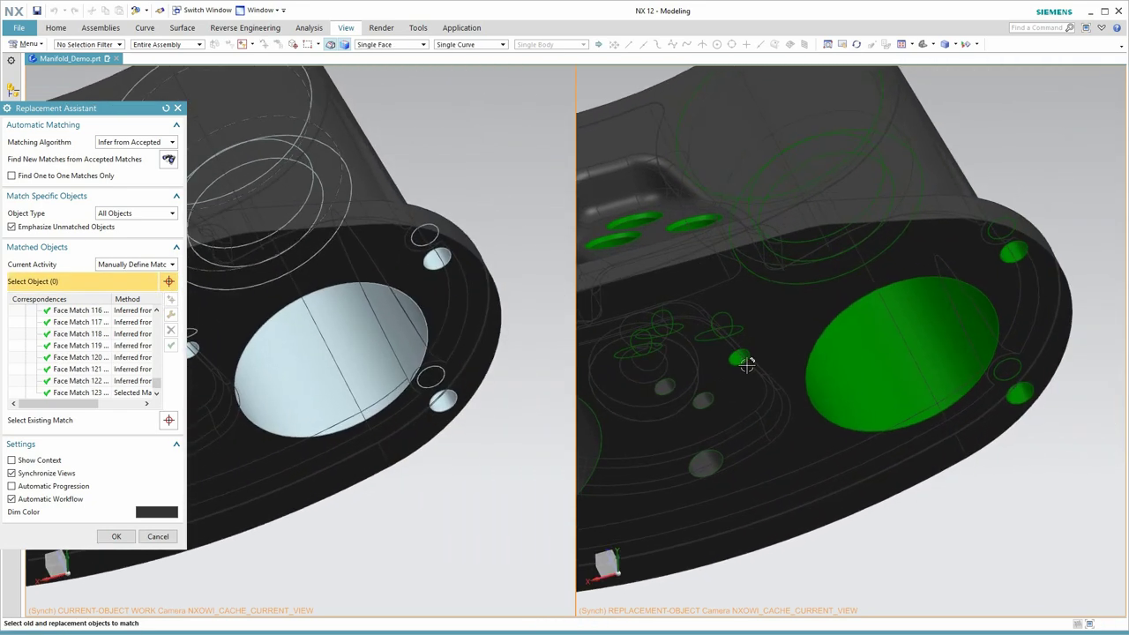
left_click(908, 388)
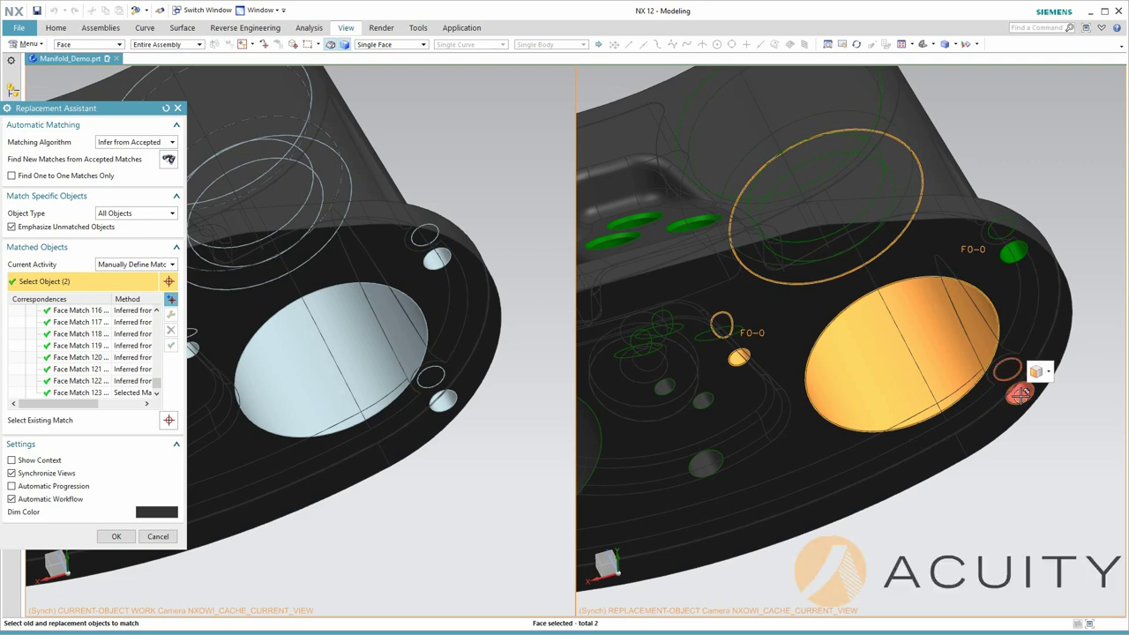
middle_click_drag(253, 372, 199, 353)
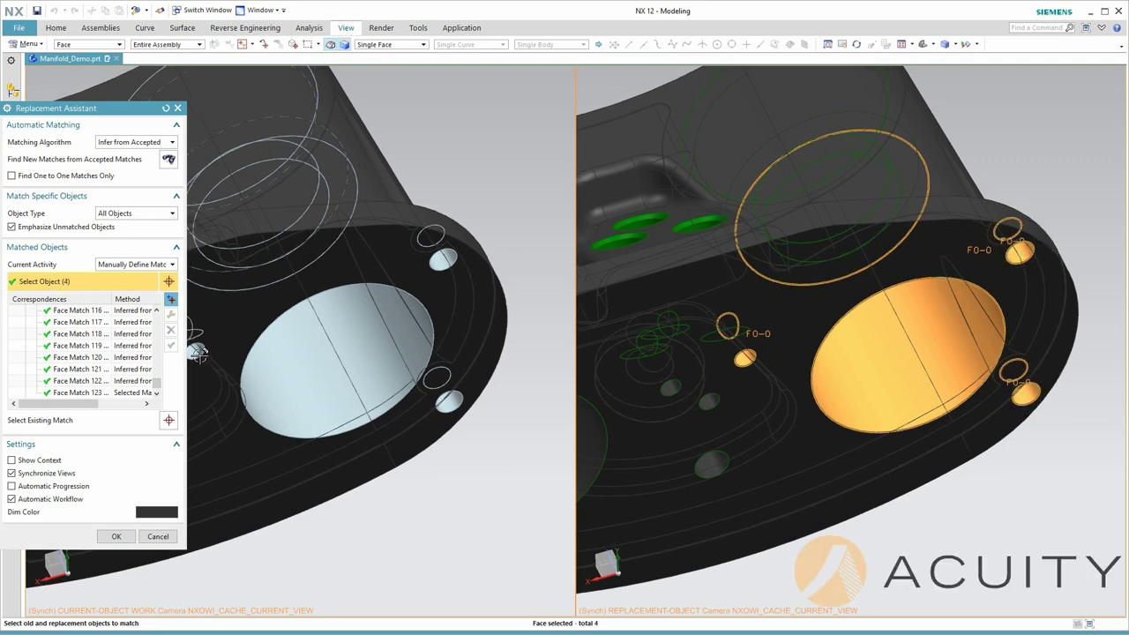
left_click(316, 403)
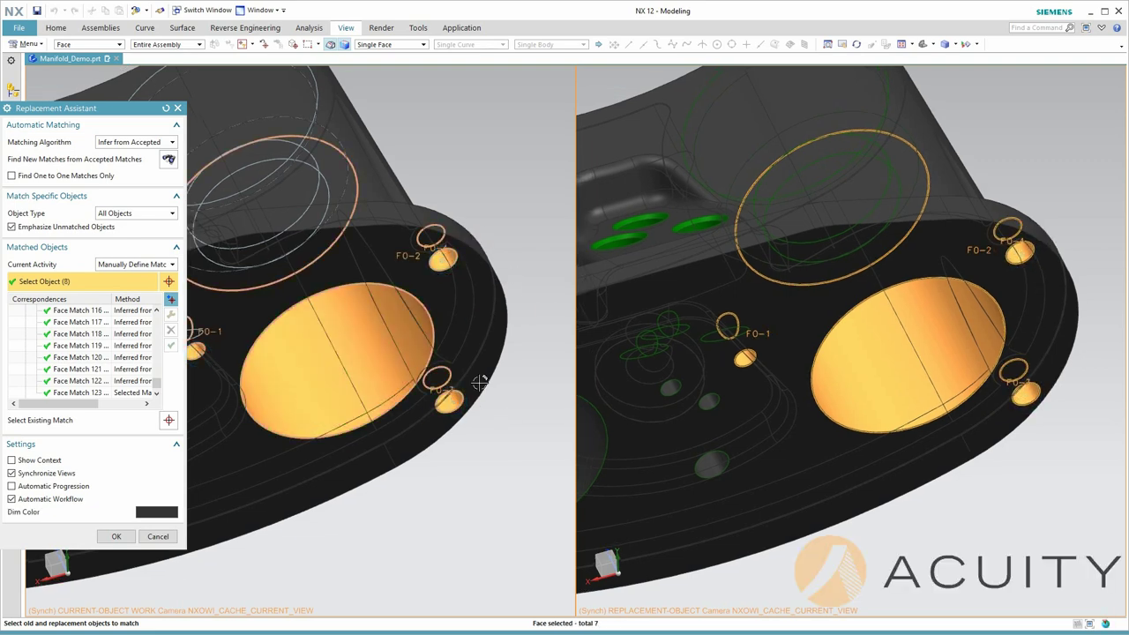
middle_click(502, 431)
Infer further matches from the newly matched hole faces and accept them for the whole linked body
middle_click_drag(574, 384, 371, 481)
left_click(167, 159)
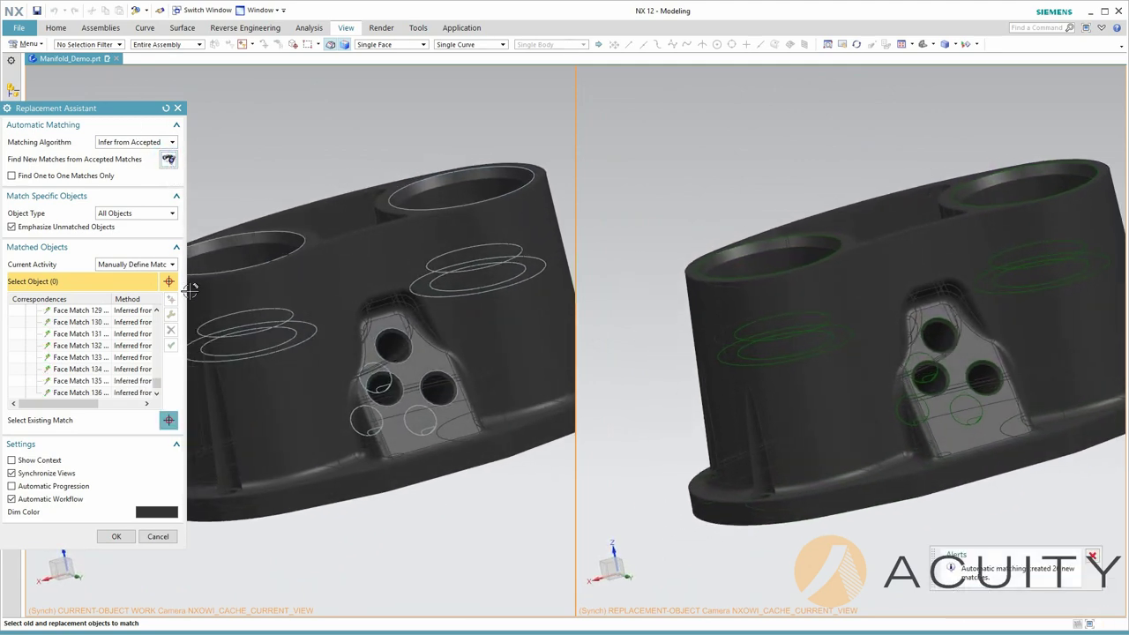
left_click_drag(158, 375, 157, 314)
left_click(78, 310)
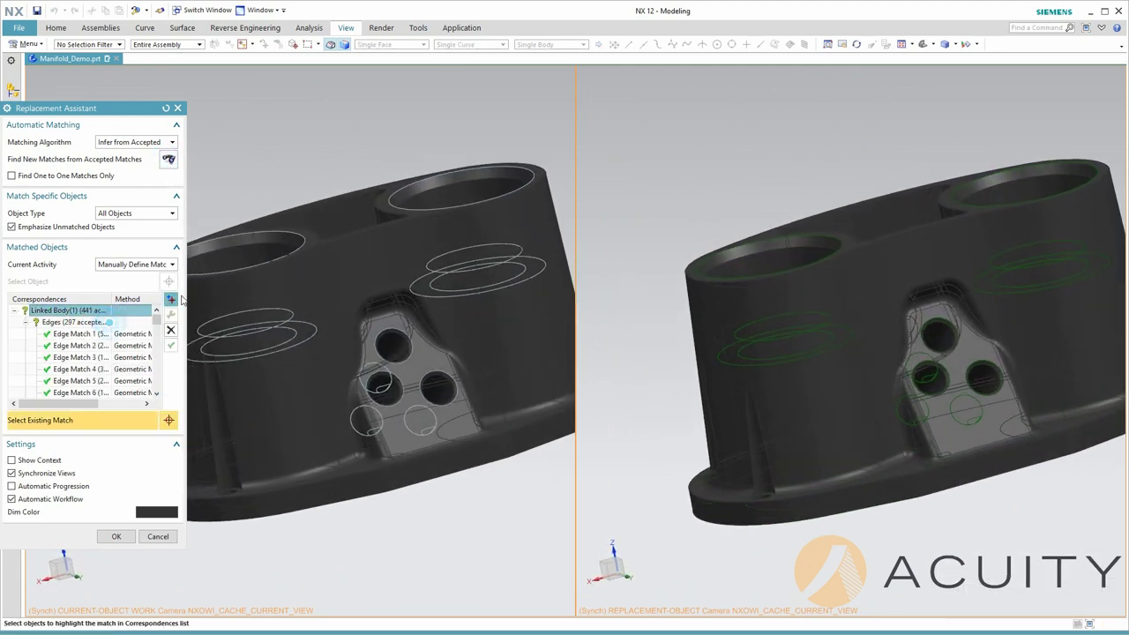
Repeat the search from accepted matches several times and accept all tentative edge and face matches
left_click(168, 158)
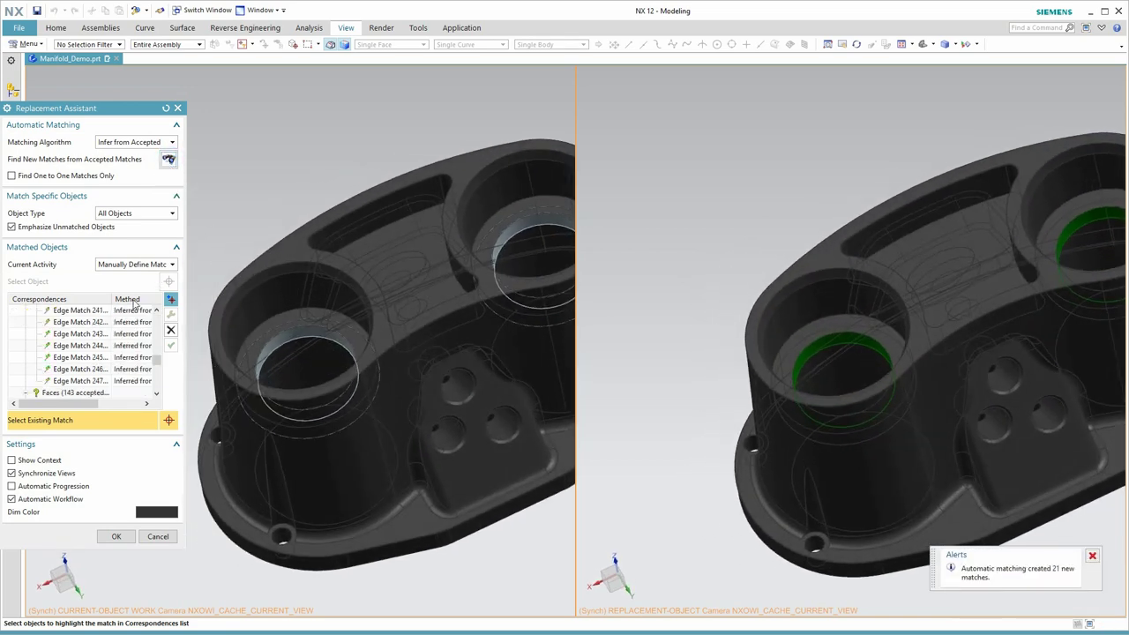
left_click(168, 160)
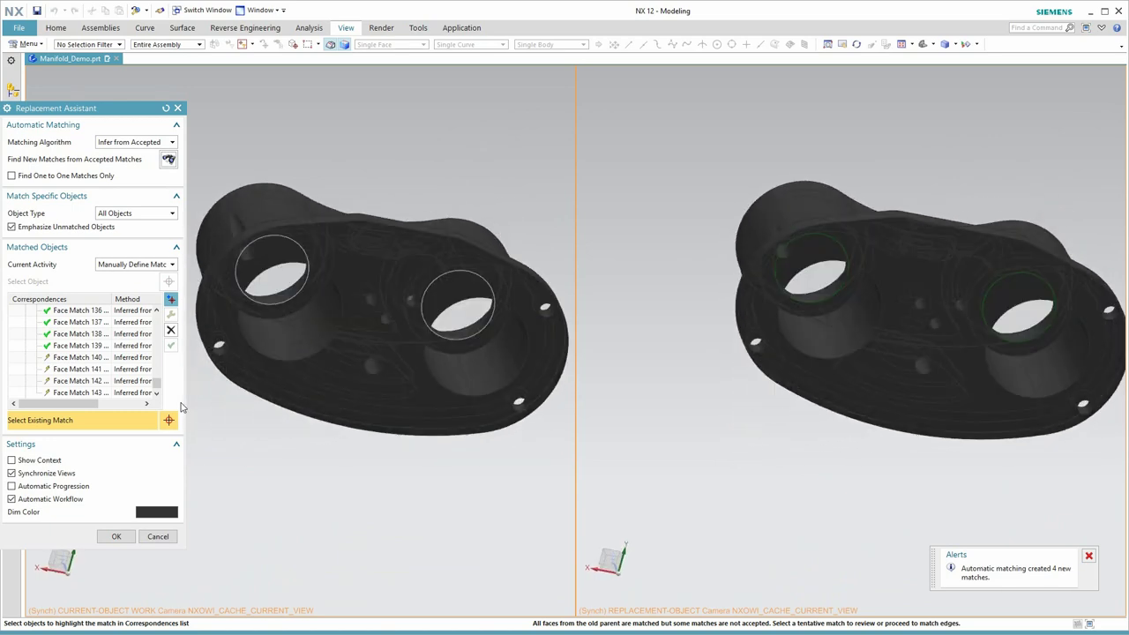
left_click(167, 159)
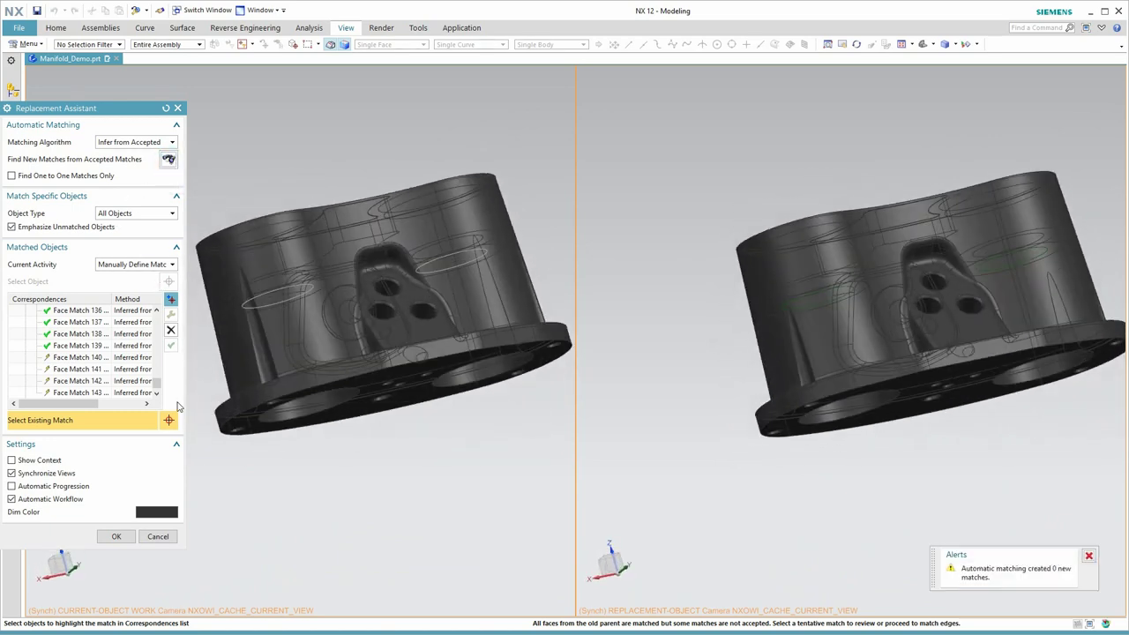
left_click_drag(155, 382, 157, 361)
right_click(80, 313)
left_click(97, 323)
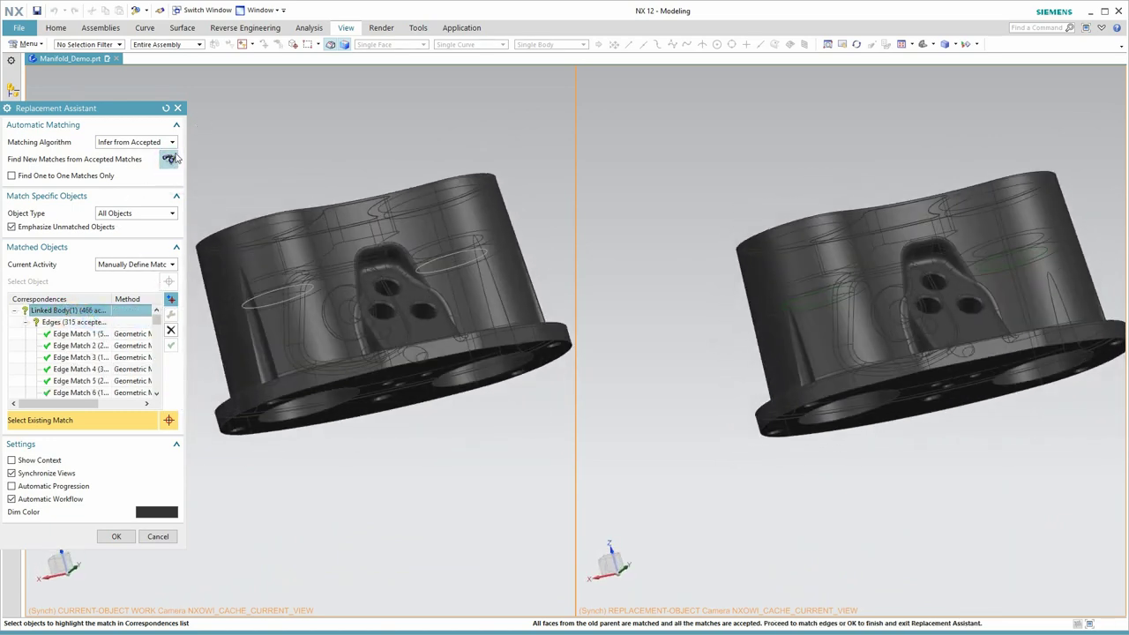
Infer and accept the remaining matches, and apply the Manifold_B replacement to the linked body
left_click(169, 158)
left_click(168, 159)
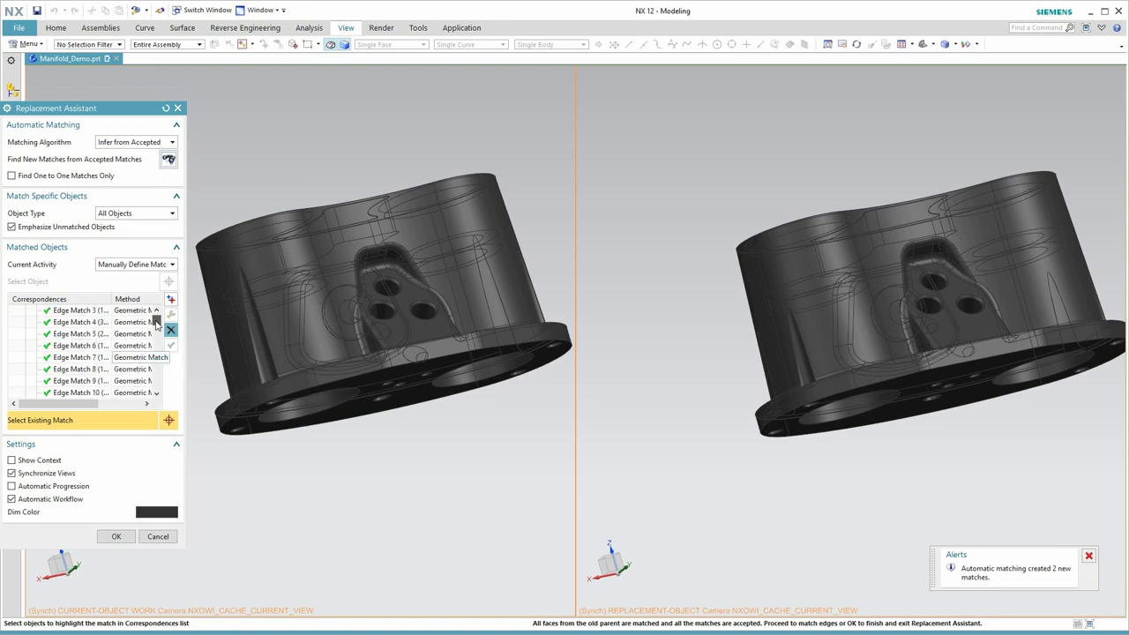
left_click(50, 316)
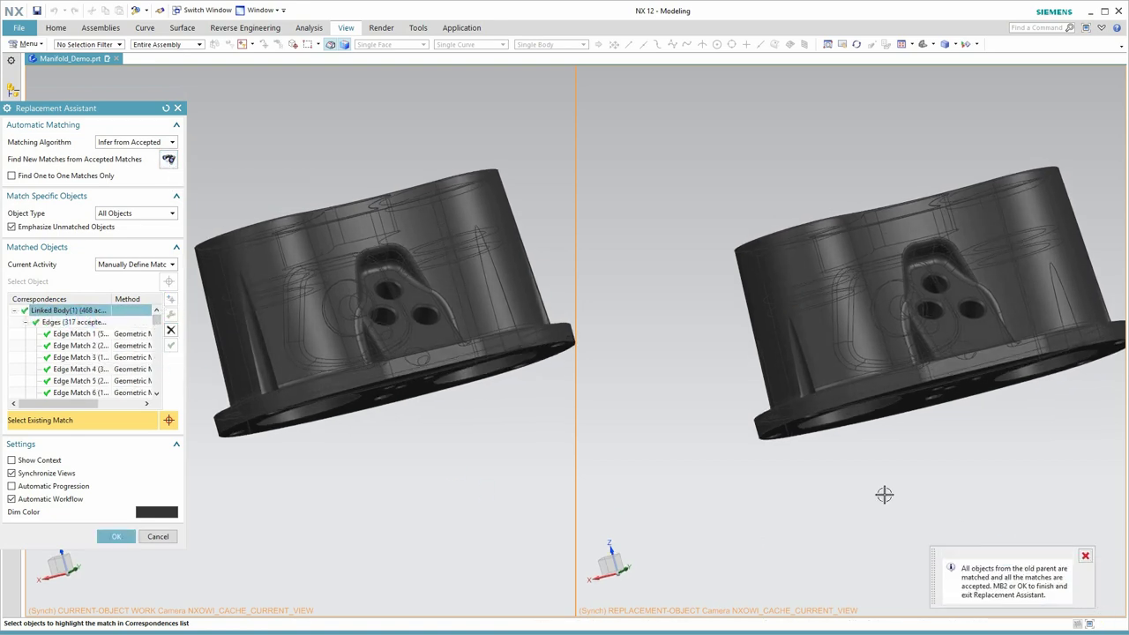
left_click(115, 536)
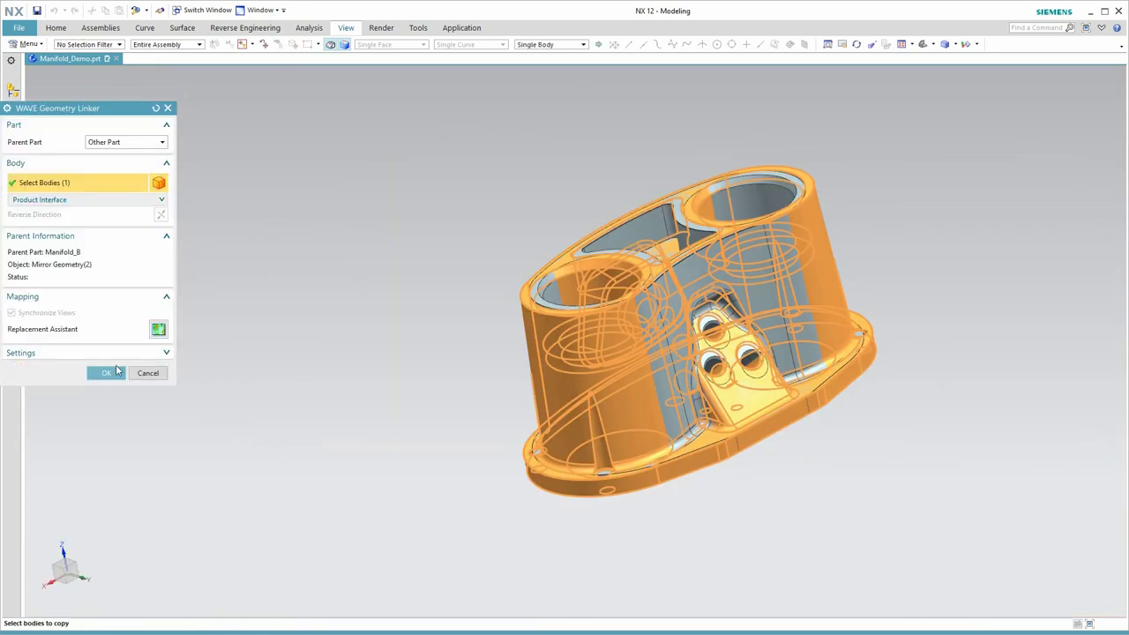
left_click(115, 370)
Hide the Manifold_A component and show the stock block Extrude (6) around the updated manifold body
left_click(14, 92)
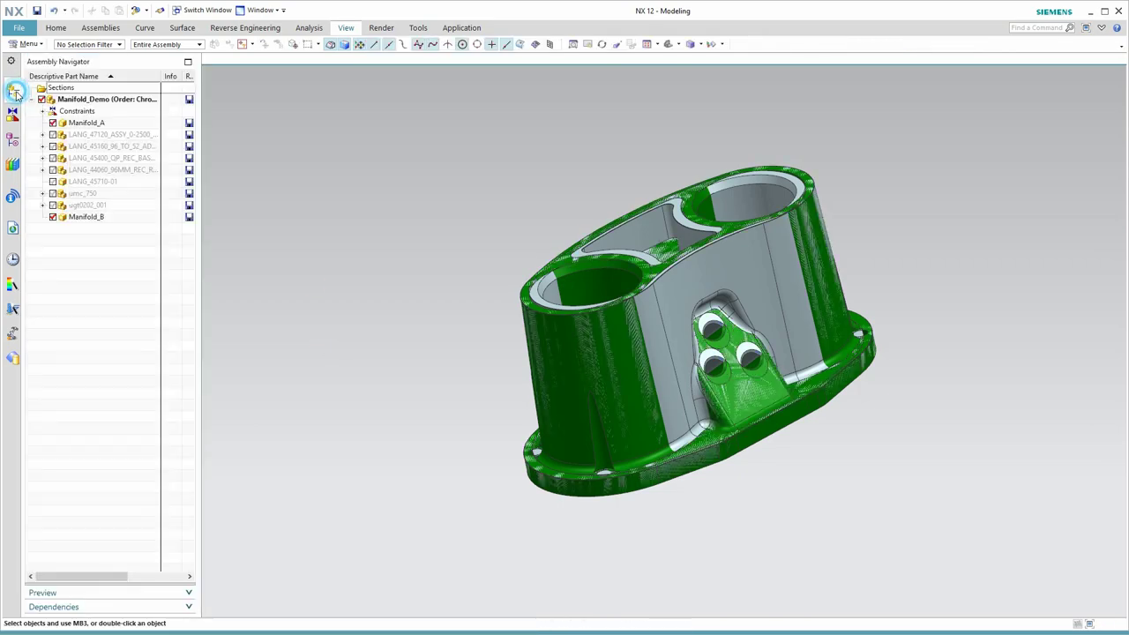
key("Home")
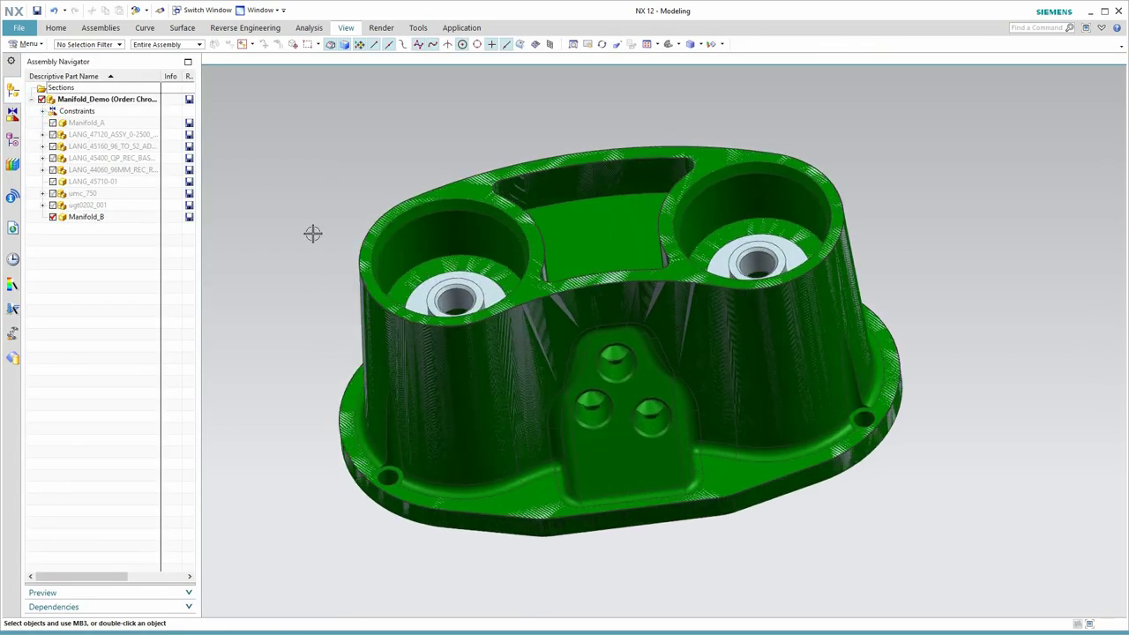
left_click(14, 139)
right_click(88, 231)
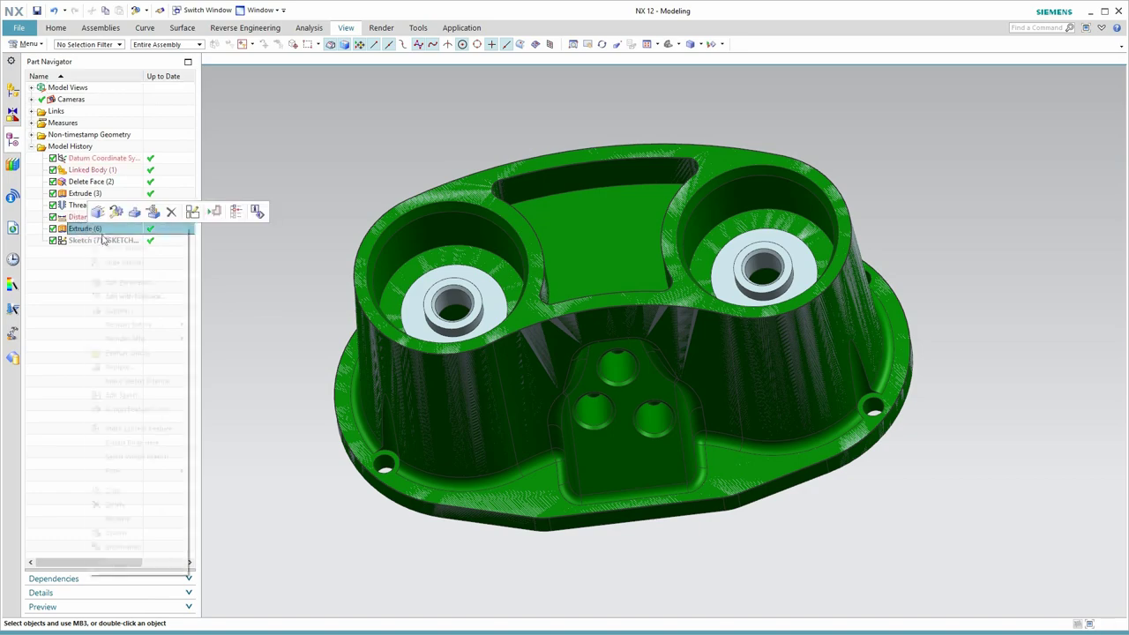
left_click(115, 296)
key("Home")
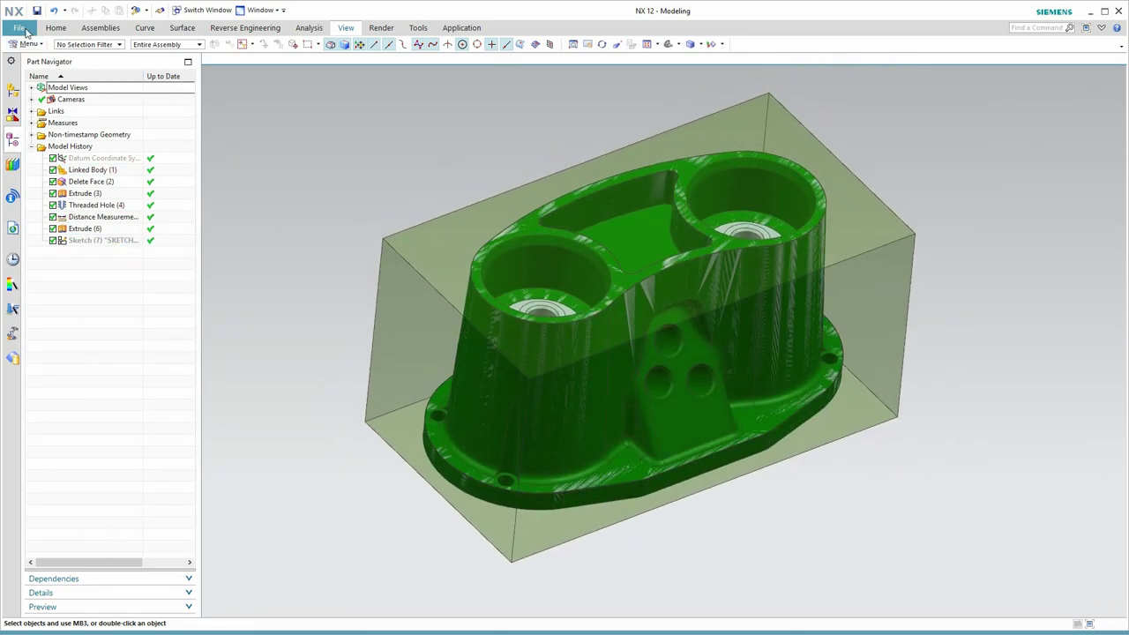
Switch to the Manufacturing application and regenerate the tool paths of all operations under PROGRAM
left_click(26, 31)
left_click(154, 292)
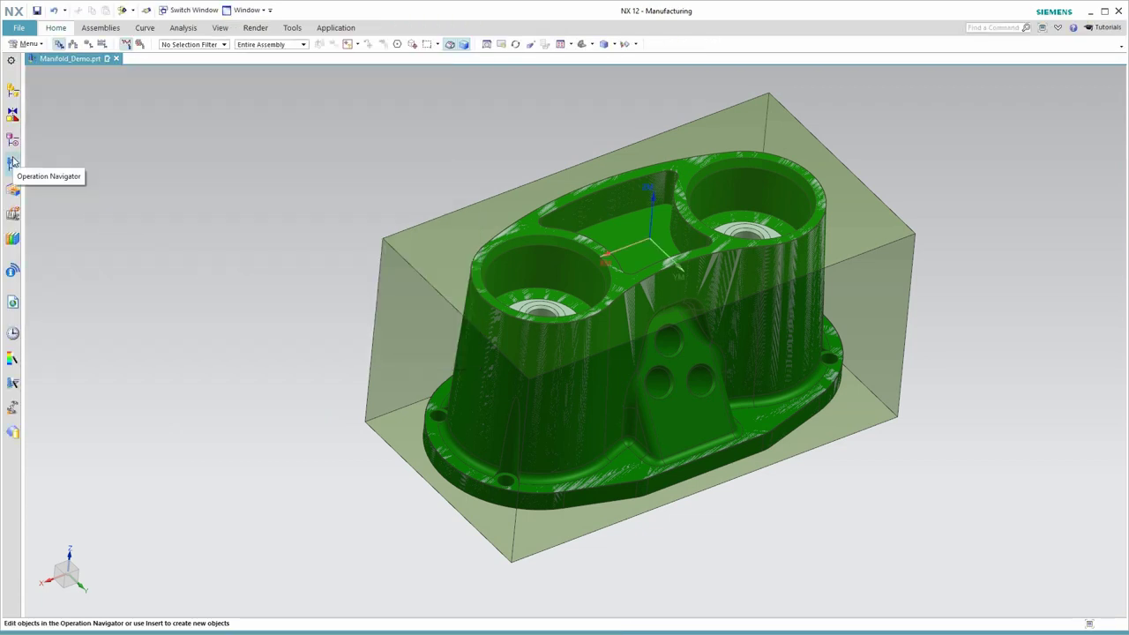
left_click(13, 164)
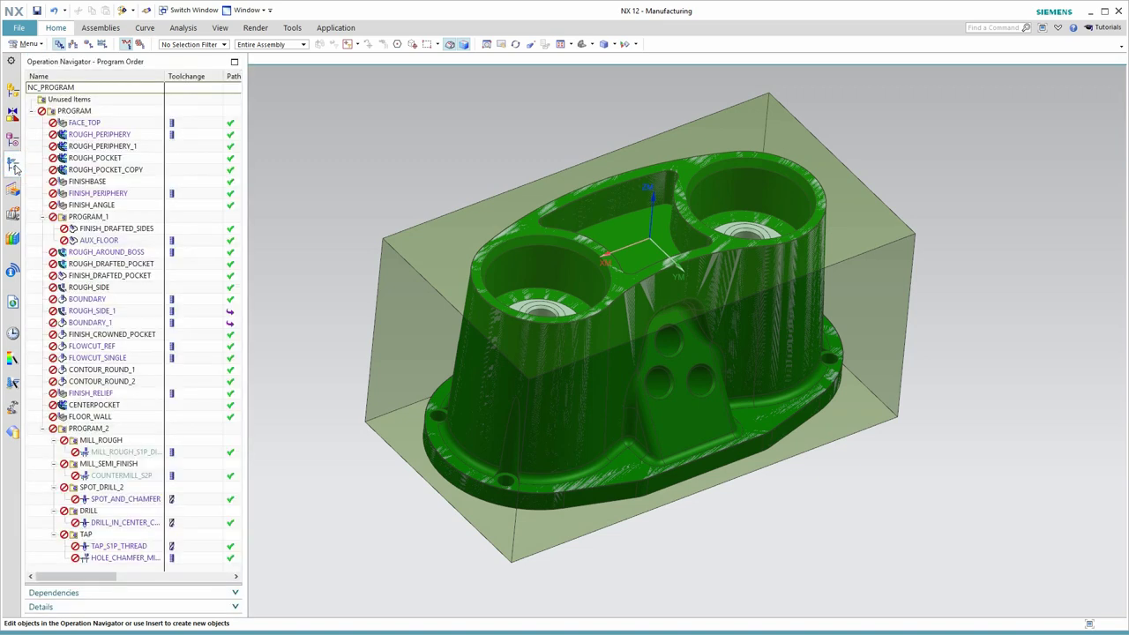
right_click(80, 110)
left_click(130, 196)
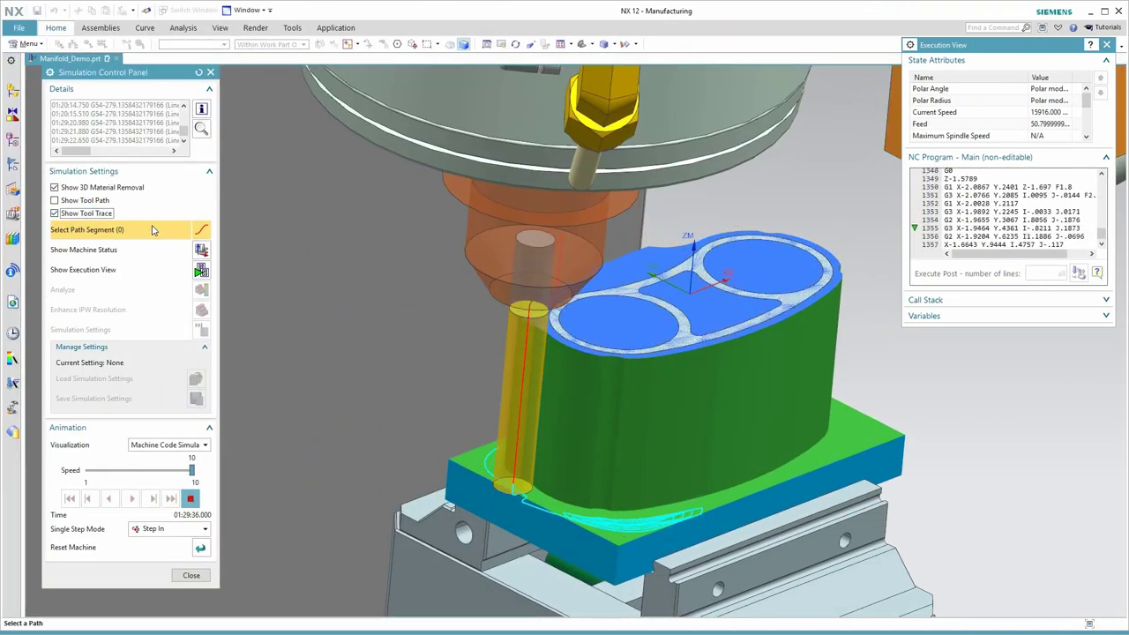
Turn off the tool trace display in the running machine code simulation
left_click(55, 214)
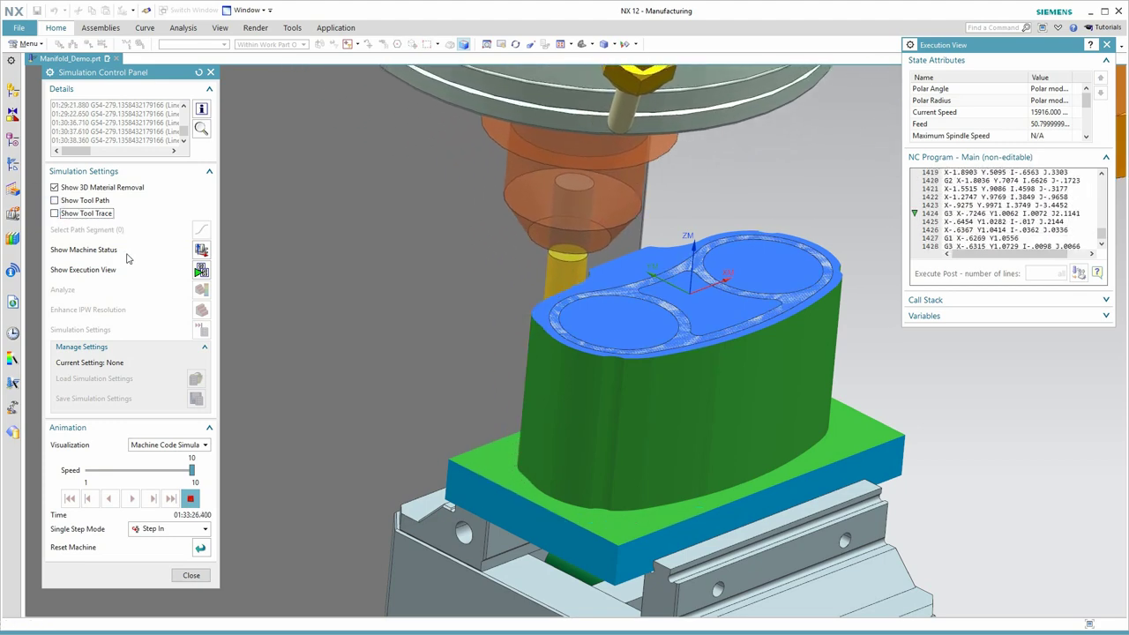